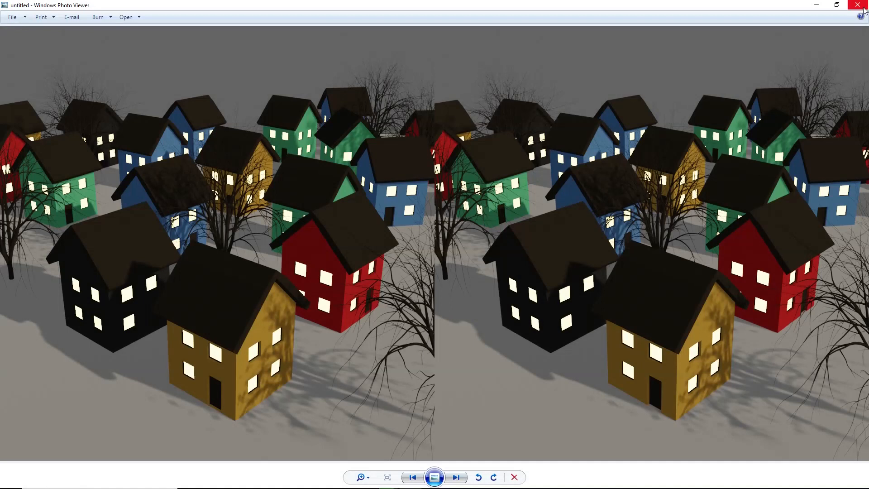
Close the image preview, launch Blender and dismiss its splash screen
click(858, 5)
click(660, 4)
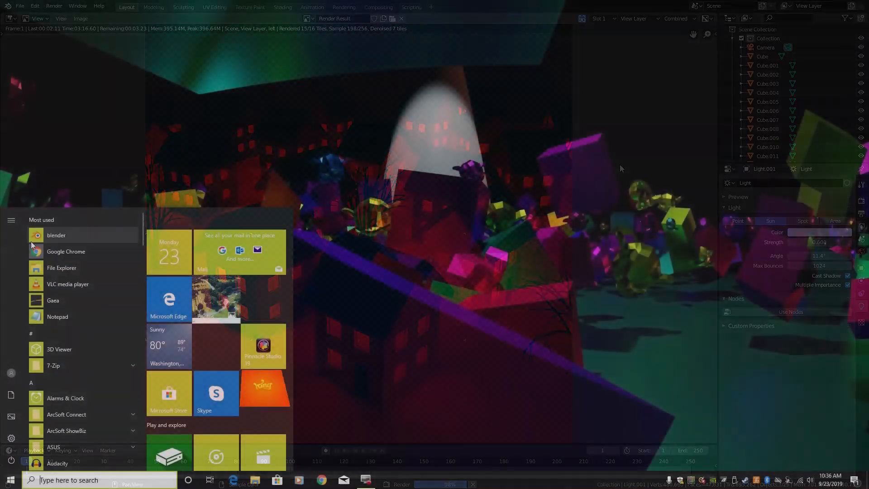
click(31, 237)
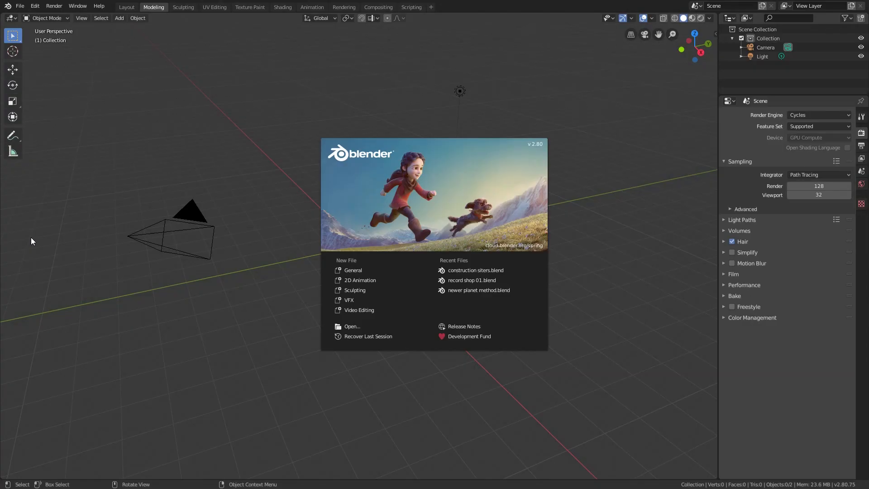
click(313, 190)
Reset the program to its factory settings so the default cube scene loads
click(20, 6)
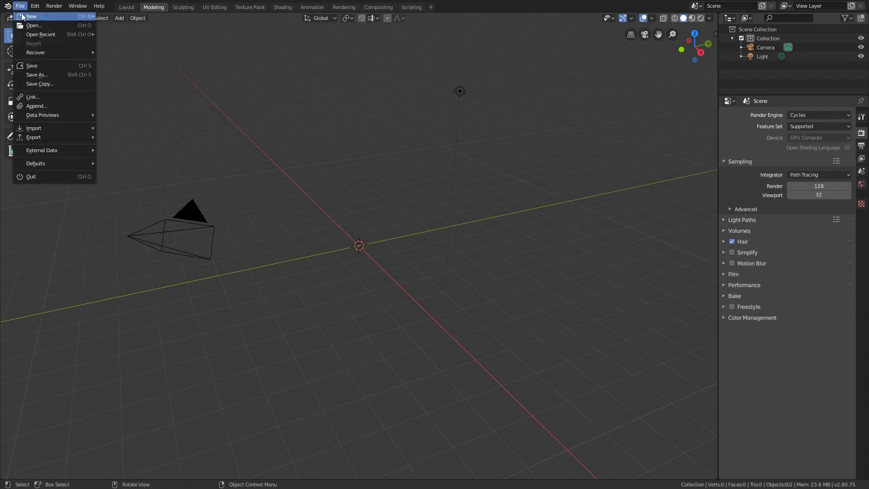
mouse_move(43, 161)
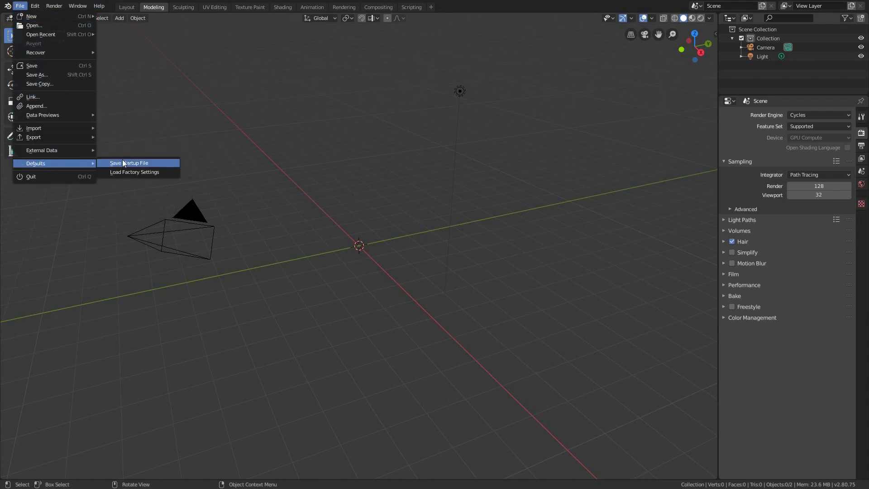
click(123, 171)
click(100, 175)
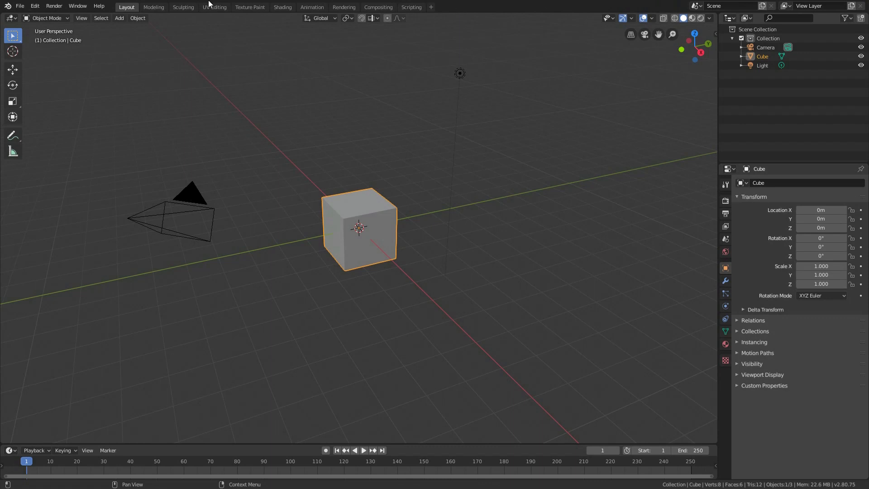
Enable Auto Depth for orbiting and panning in the navigation preferences
click(78, 6)
click(40, 6)
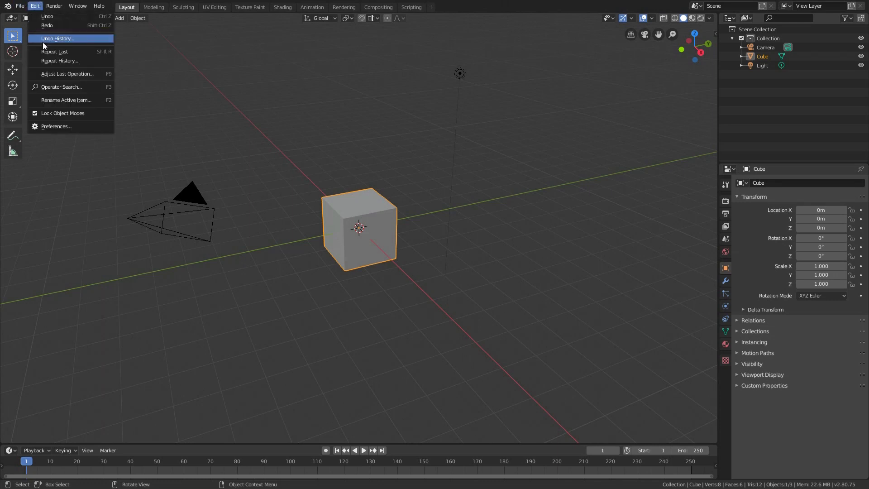
click(50, 124)
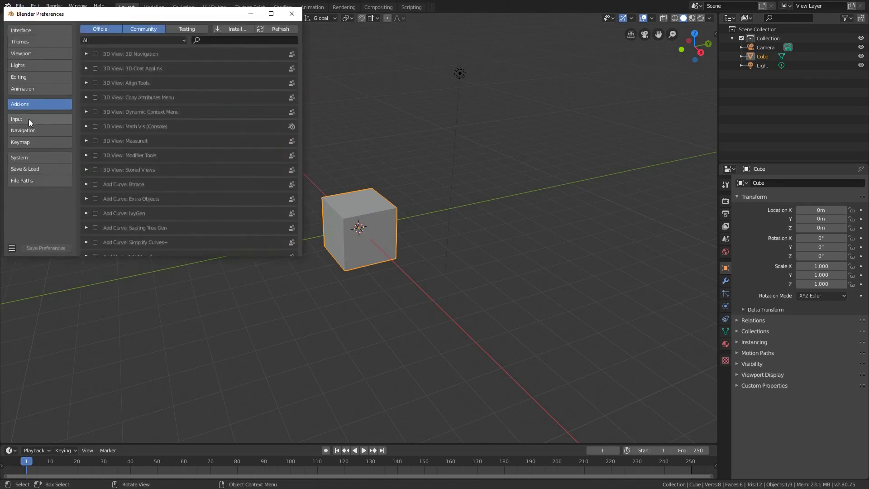
click(30, 130)
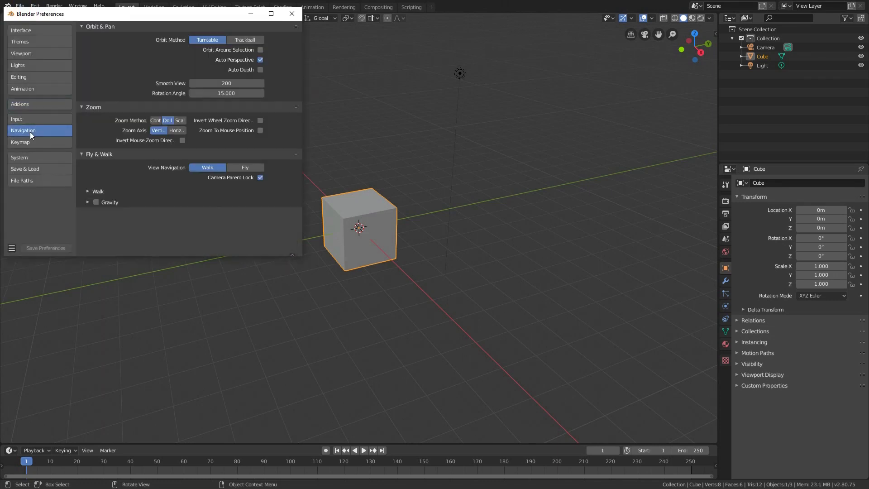
click(259, 70)
Search the add-ons for "sapling", enable Add Curve: Sapling Tree Gen and close the preferences
click(42, 105)
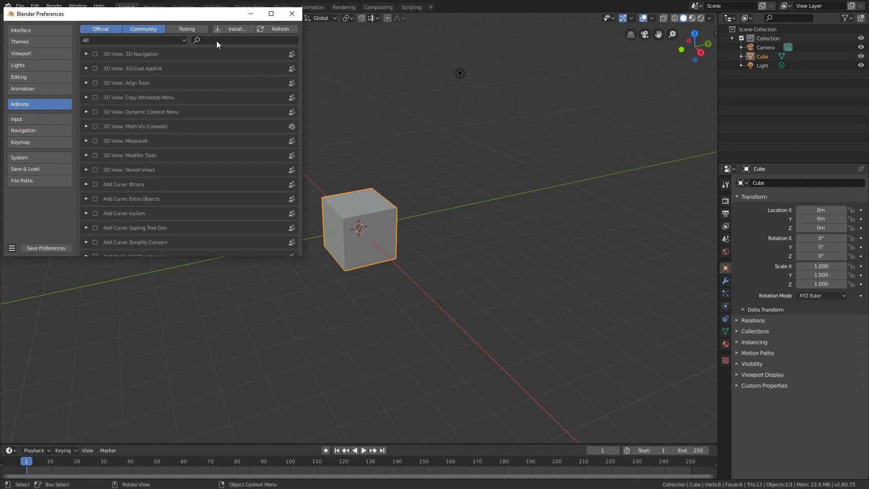
click(231, 39)
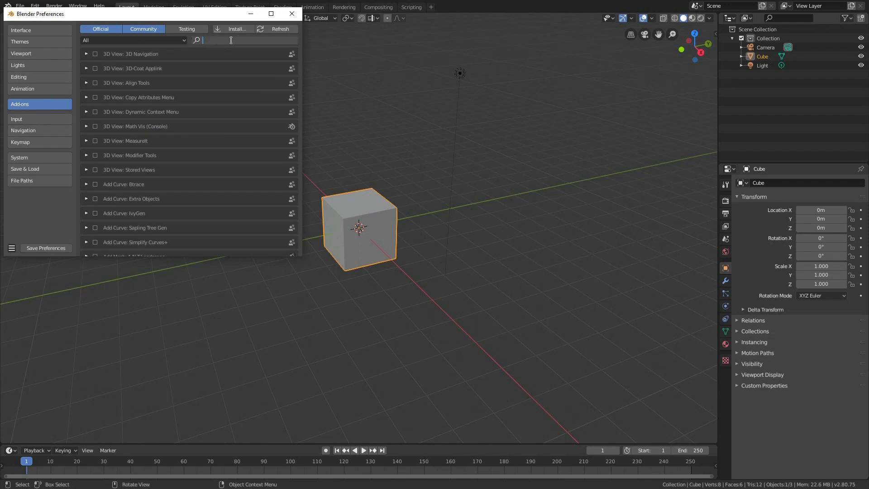
text(sapling)
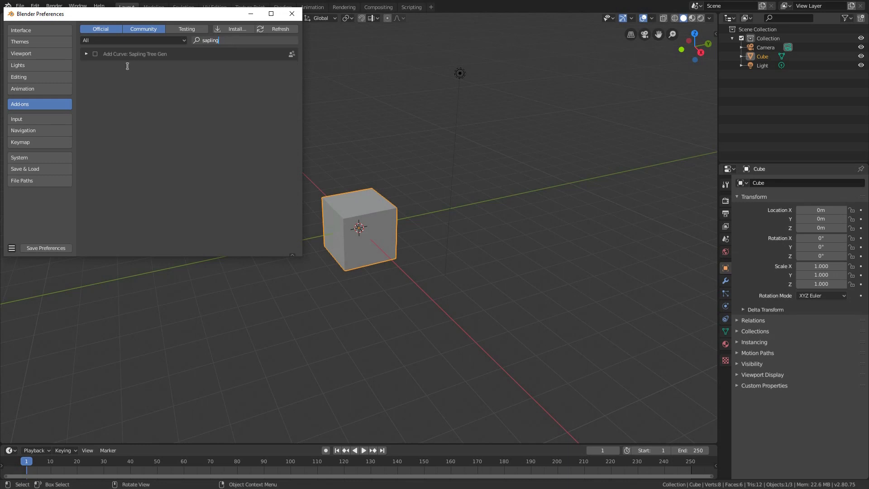
click(96, 57)
click(95, 54)
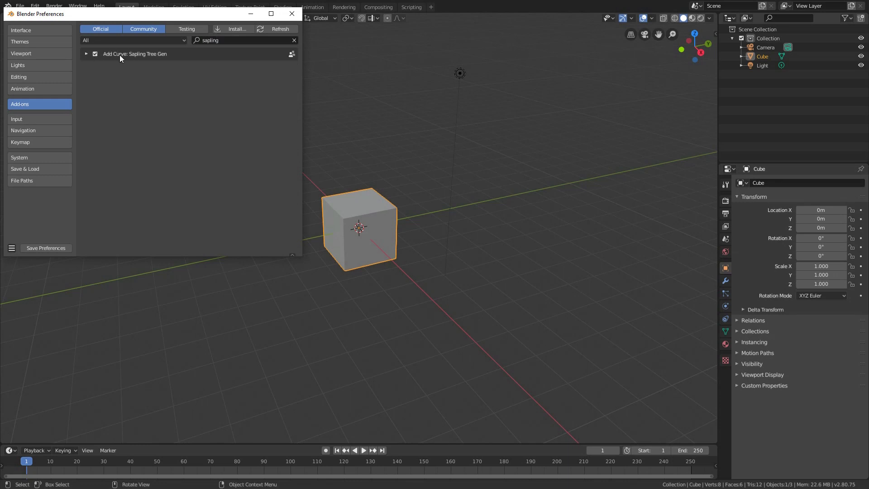
click(291, 13)
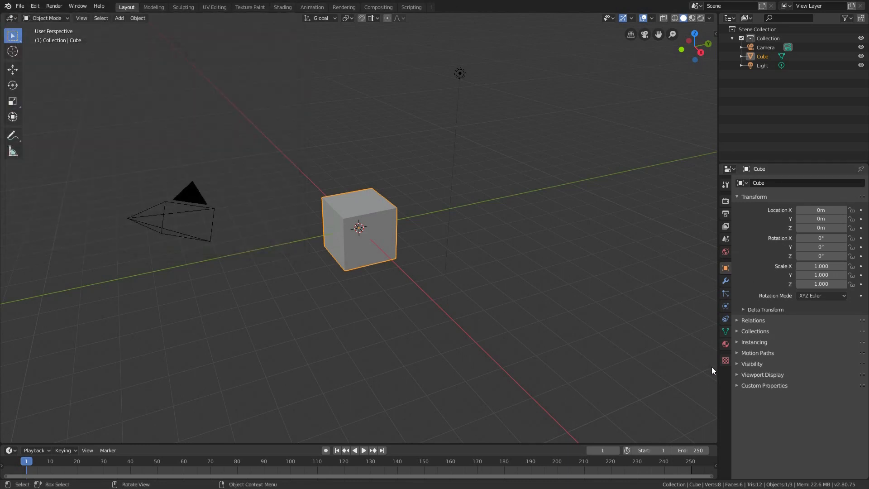
Flip the properties editor's navigation strip to its opposite side
right_click(721, 373)
click(722, 372)
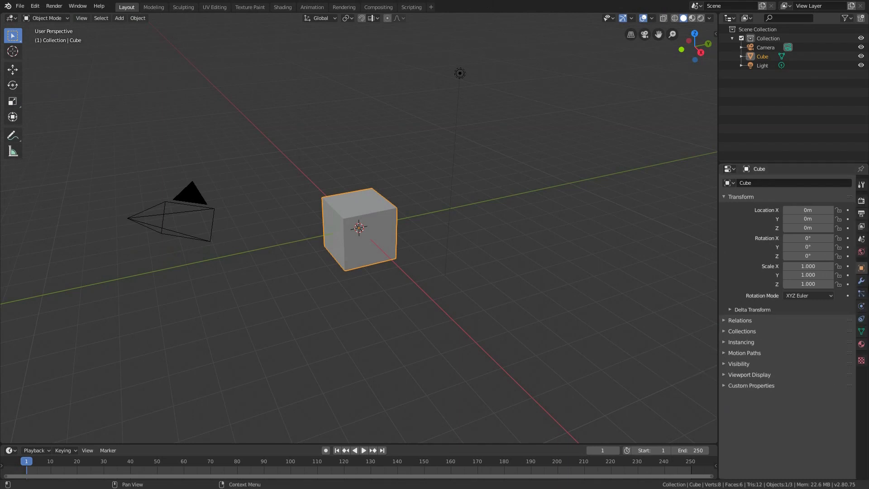
Clear the camera's location and rotation, and turn on X-ray display in the viewport
middle_drag(369, 230, 411, 197)
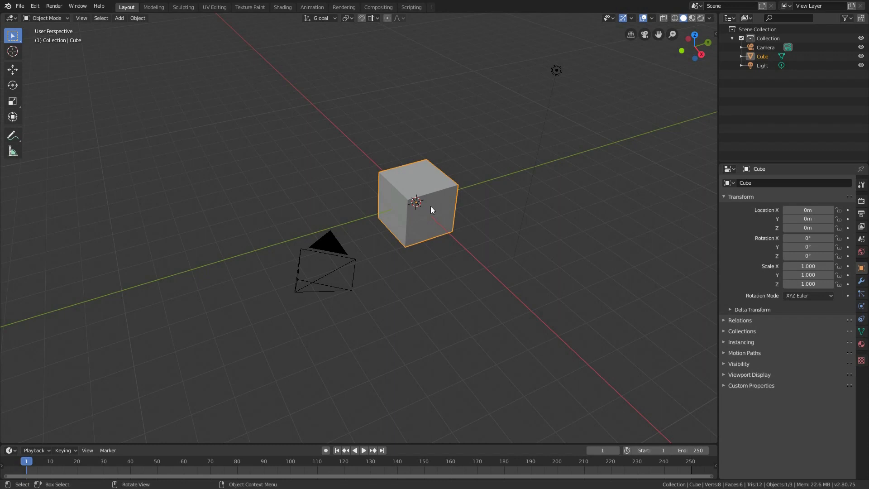
click(328, 242)
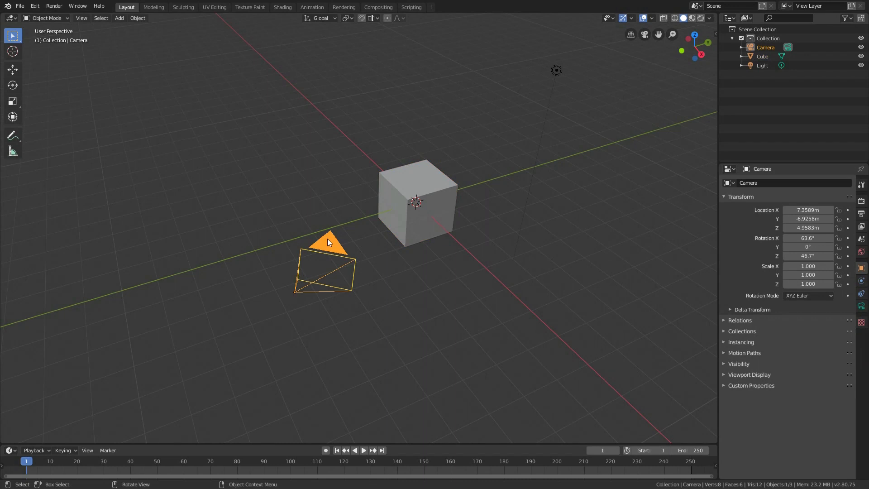
key(alt+g)
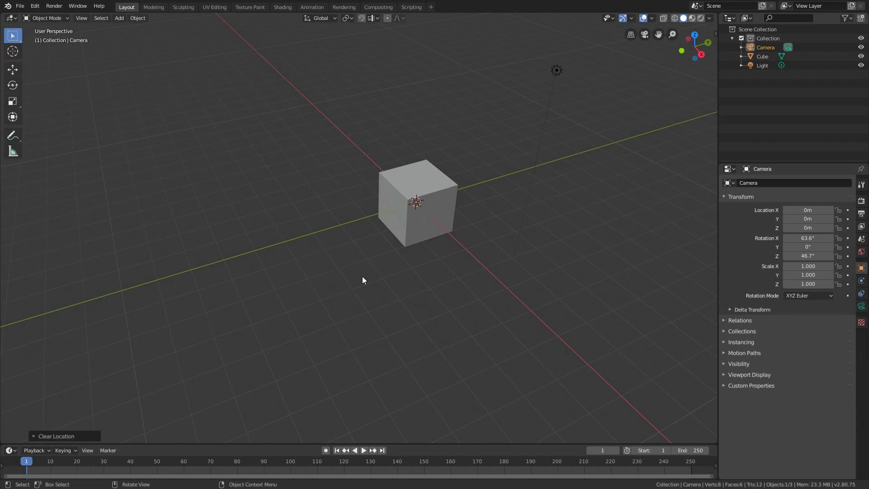
key(alt+r)
click(663, 20)
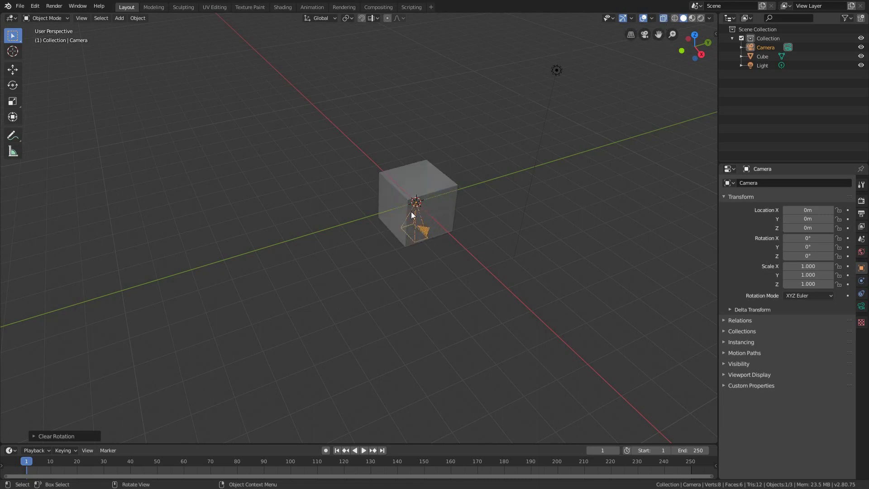
Rotate the camera 90° about X and move it about -7.1 m along the Y axis
text(rx90)
key(Return)
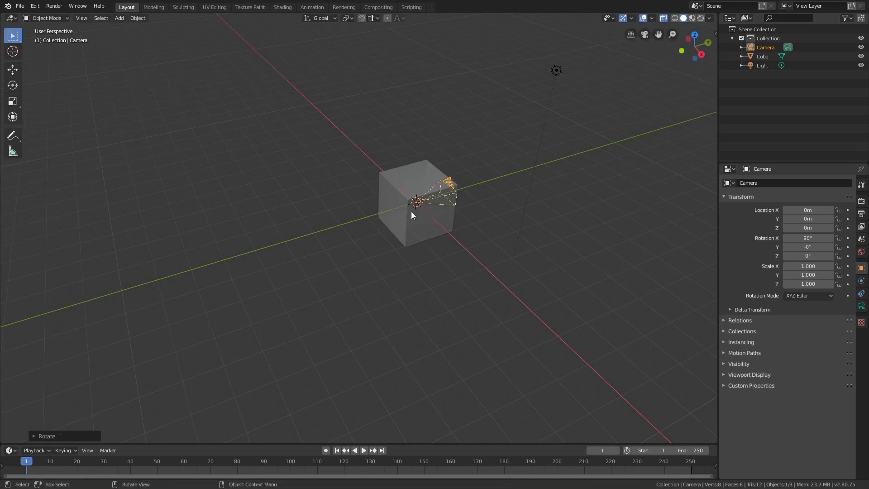
key(g)
key(y)
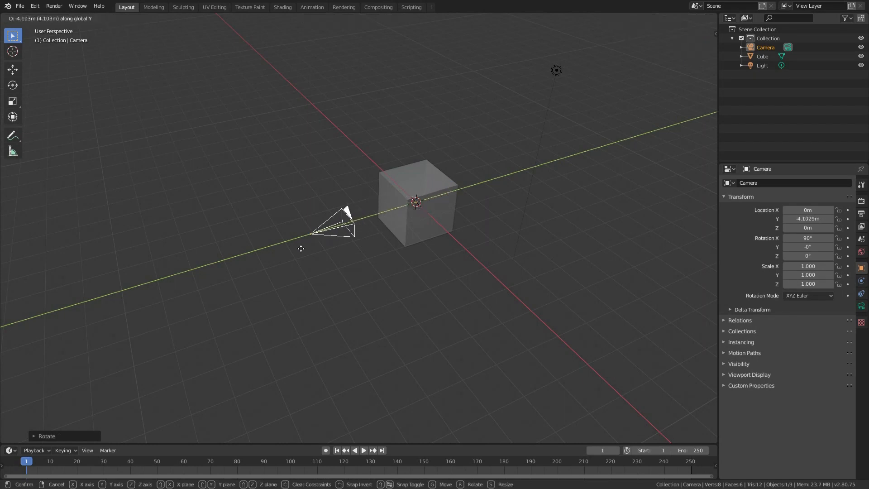
click(219, 278)
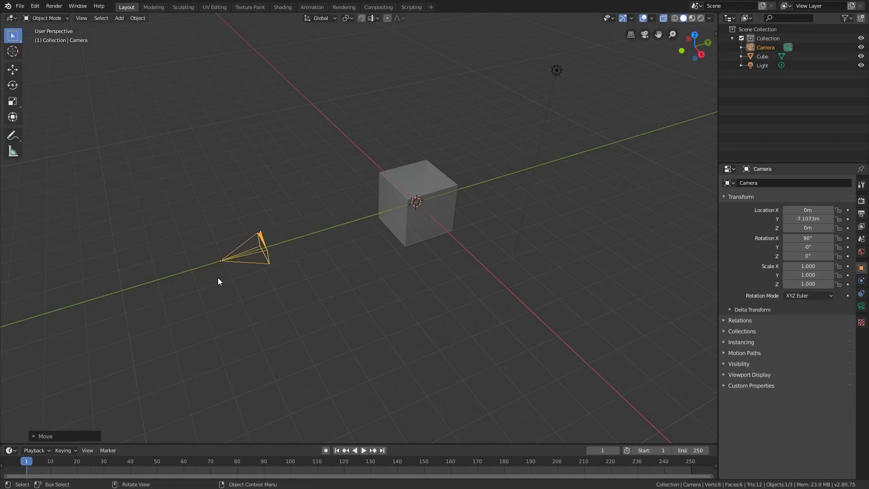
Reframe the cube with walk navigation in camera view, raising the camera to about 4.1 m, backing it to Y -8.5 m and tilting it to 65.7°
key(KP_0)
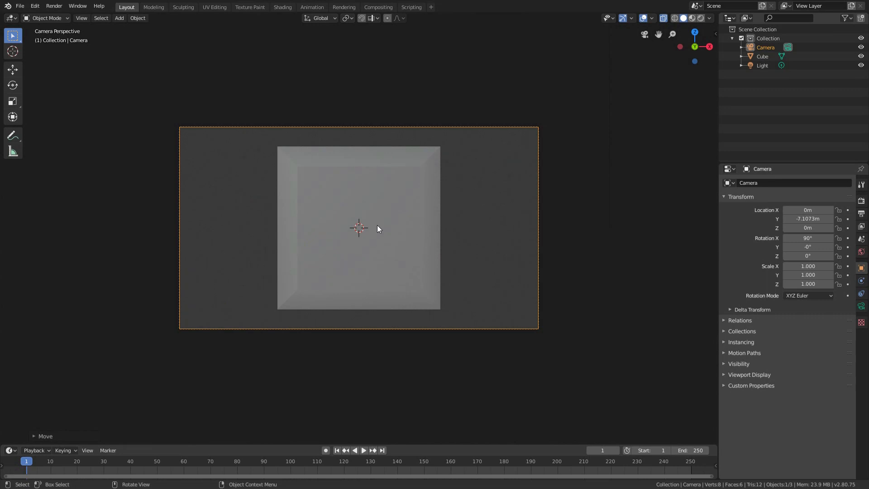
key(shift)
key(shift+grave)
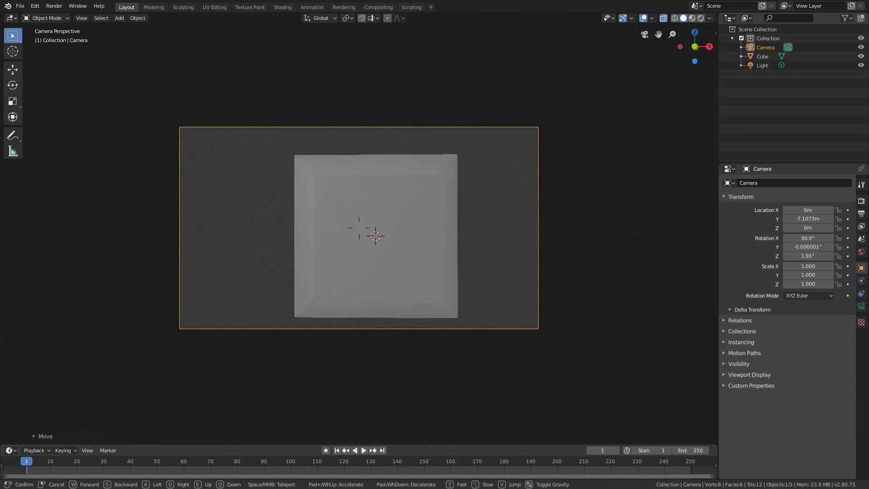
key(q)
key(e)
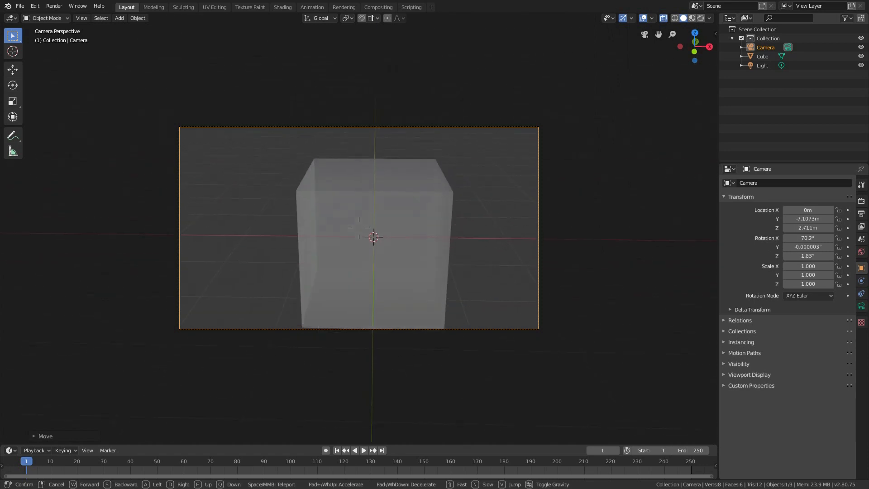
key(s)
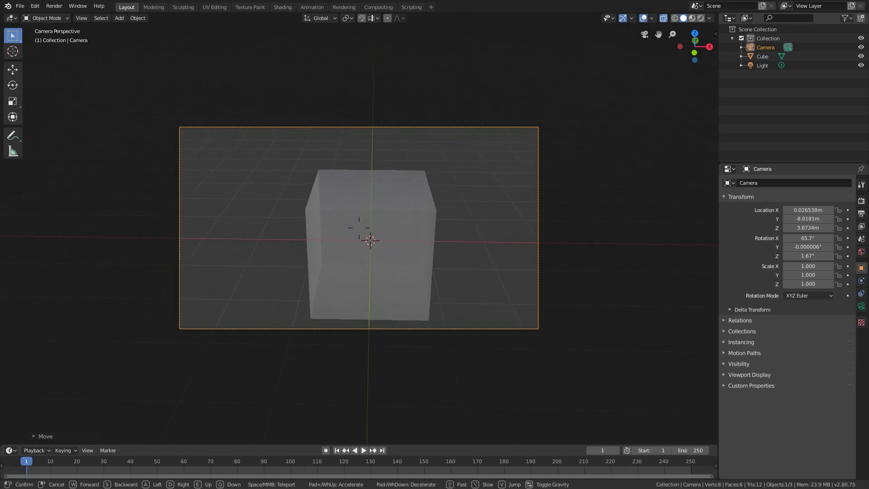
click(359, 227)
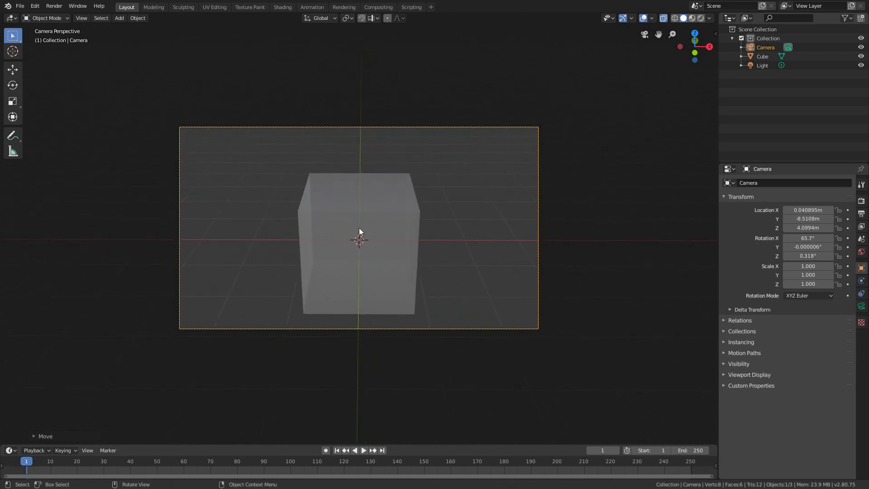
Select the cube, leave the camera view and turn off X-ray display
click(336, 214)
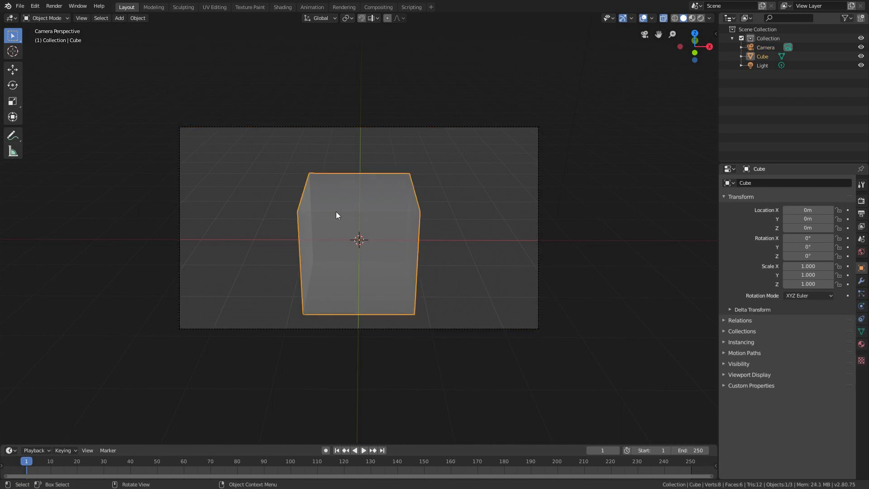
scroll(342, 210, down, 3)
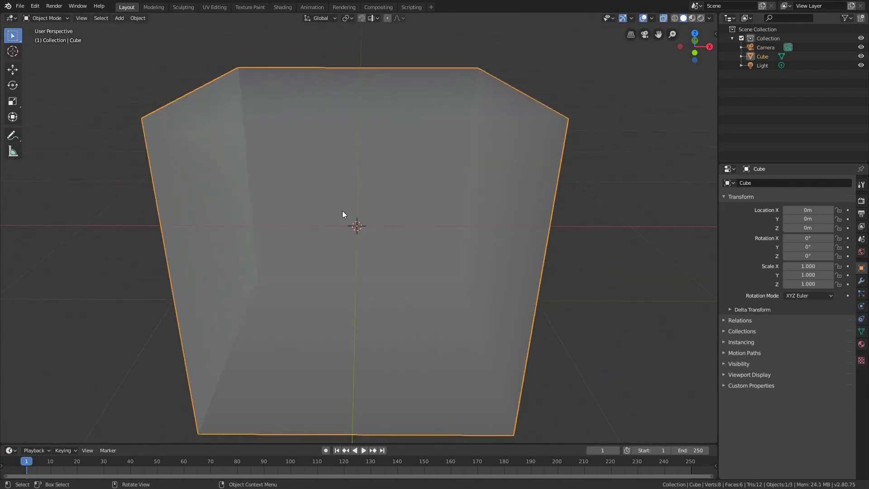
middle_drag(342, 211, 420, 214)
scroll(608, 170, down, 3)
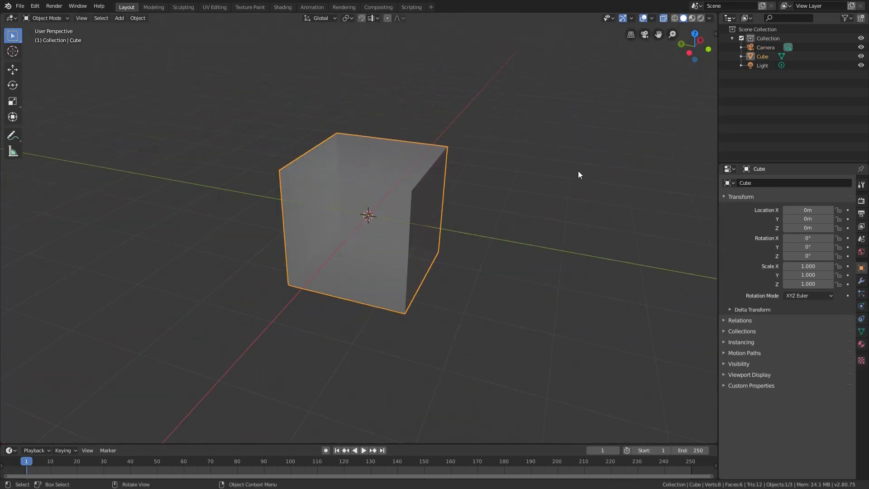
click(663, 18)
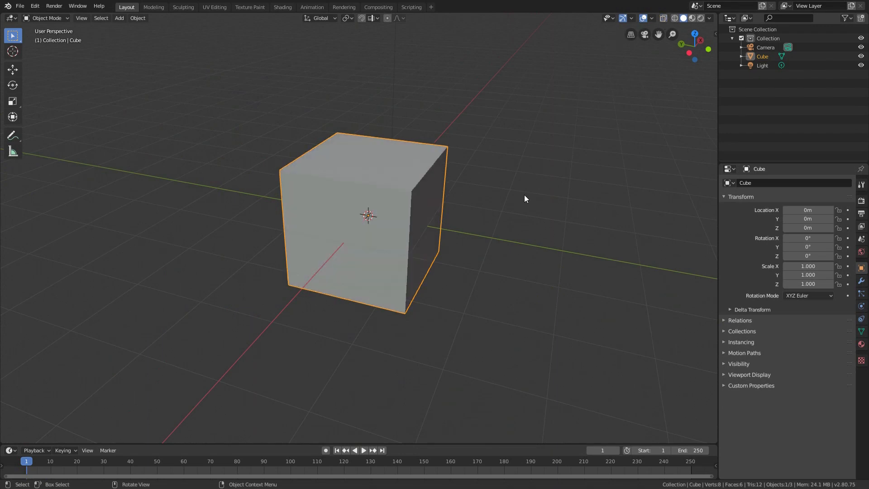
Move the cube up 1 m along the Z axis
scroll(514, 224, down, 2)
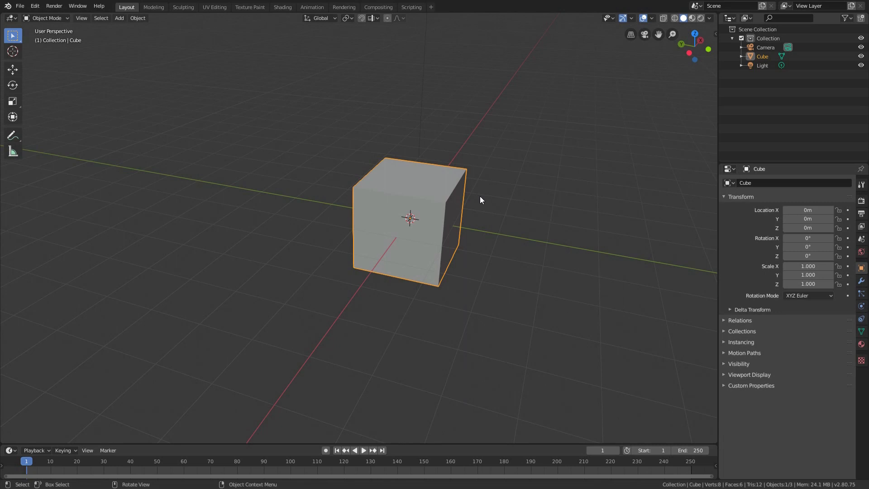
key(g)
key(z)
key(1)
key(Return)
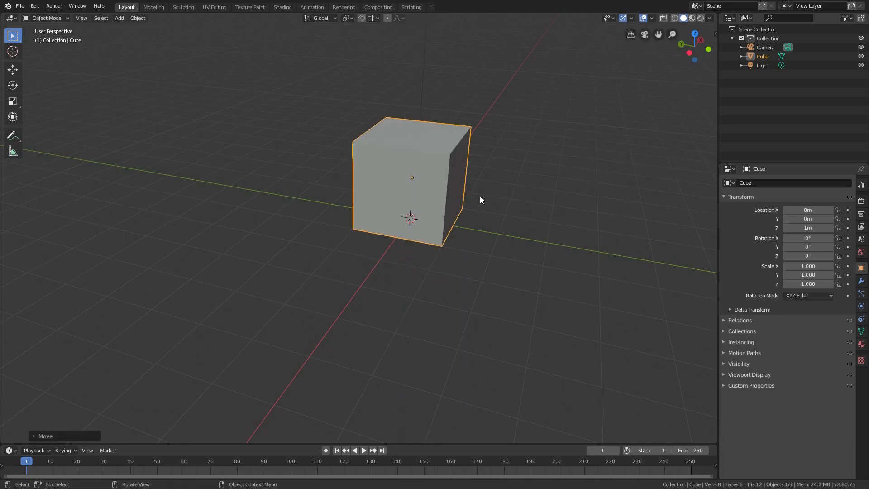
Duplicate the cube and place the copy on the ground plane at about X -2.84 m, Y 2.72 m
middle_drag(405, 219, 369, 254)
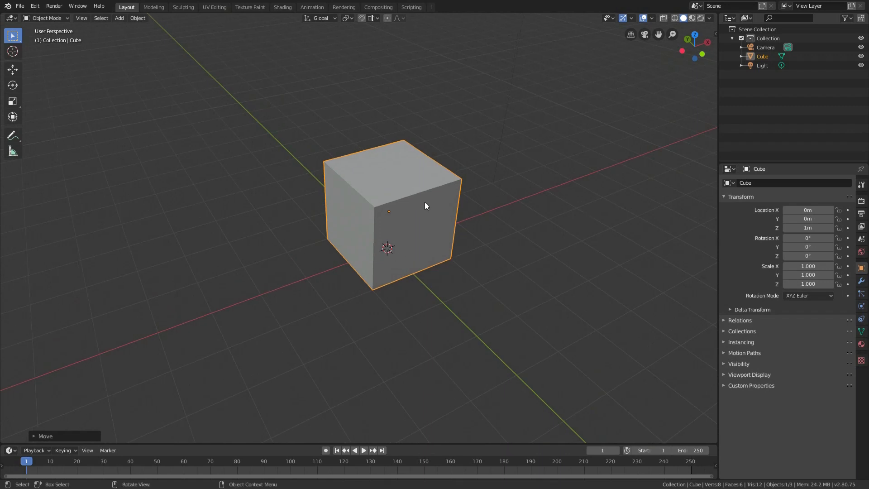
middle_drag(437, 204, 427, 206)
scroll(426, 206, down, 2)
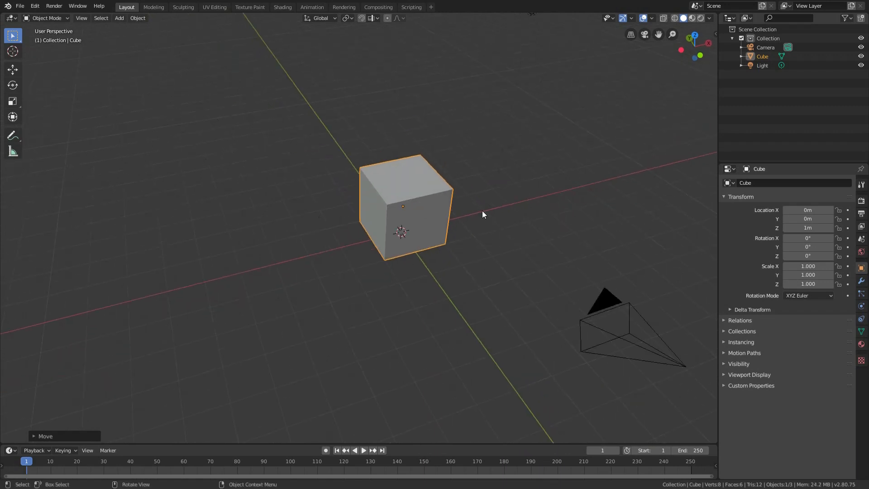
key(shift+d)
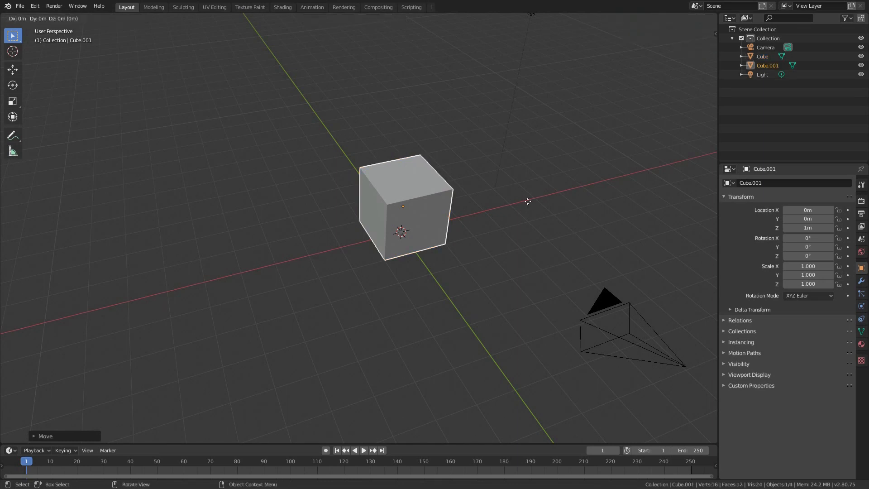
key(shift+z)
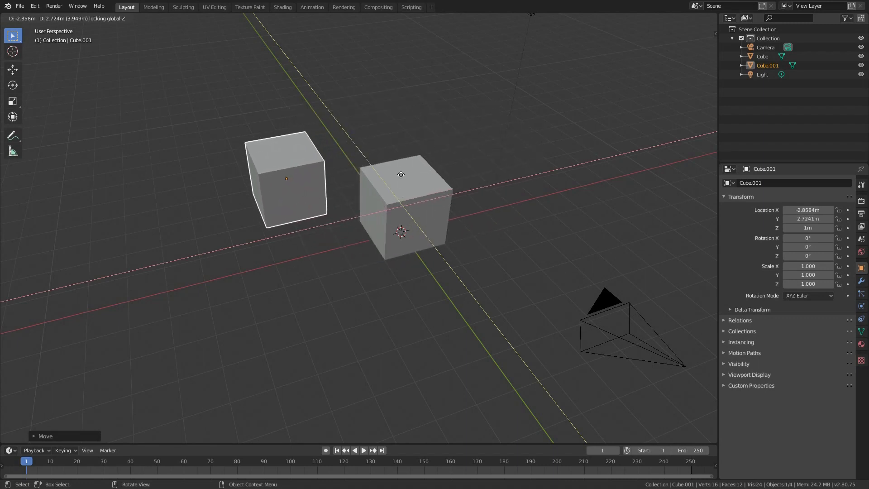
click(401, 178)
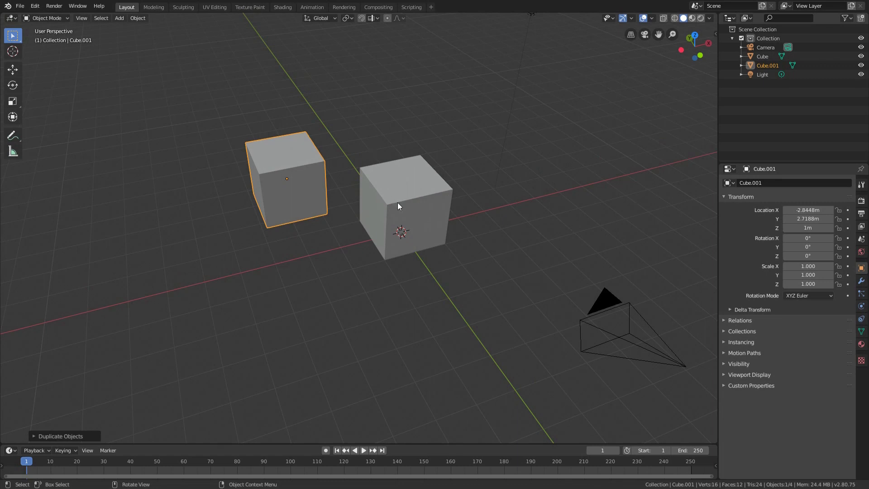
Add three more cube copies at about X -1.89, Y 6.23 m; X 3.31, Y 7.44 m; and X 3.02, Y 3.34 m
key(shift+d)
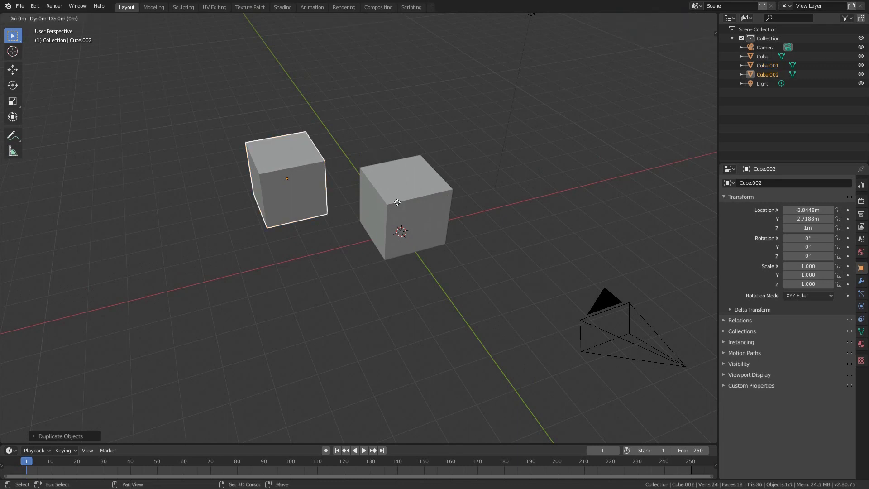
click(398, 150)
key(shift+d)
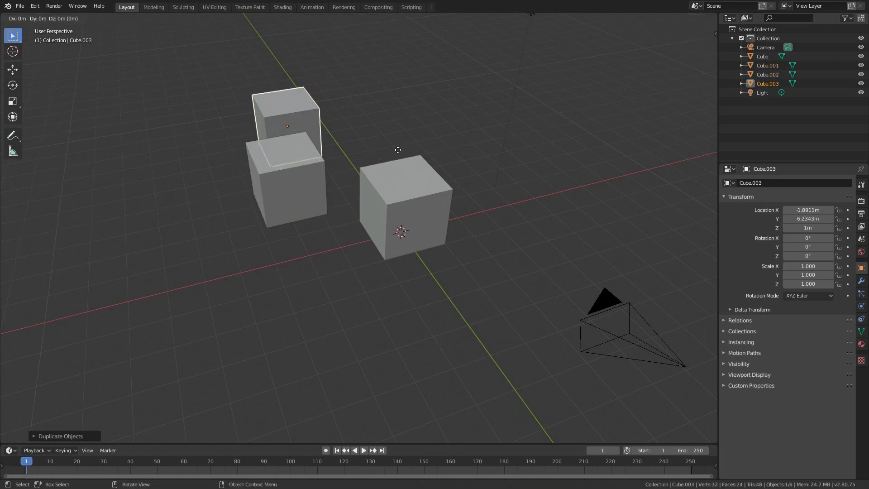
click(509, 116)
key(shift+d)
key(shift+z)
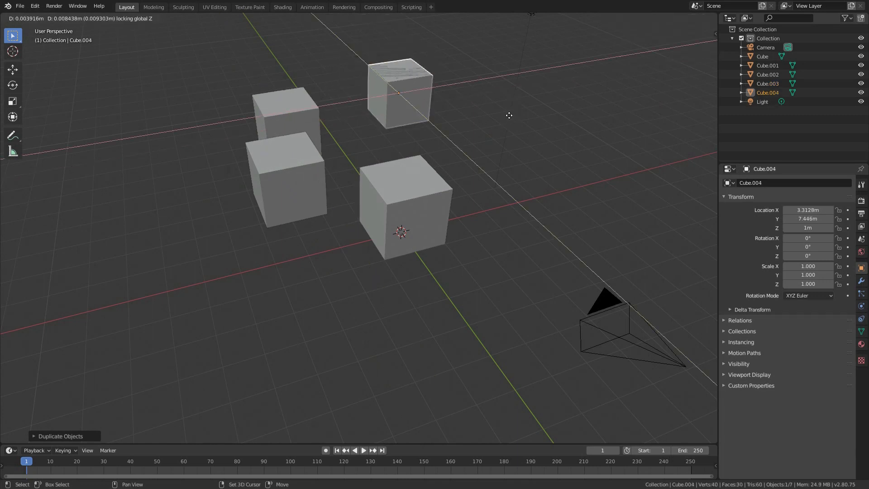
click(549, 160)
Reframe the camera with walk navigation, raising it and backing it away until all five cubes fit inside the frame
key(KP_0)
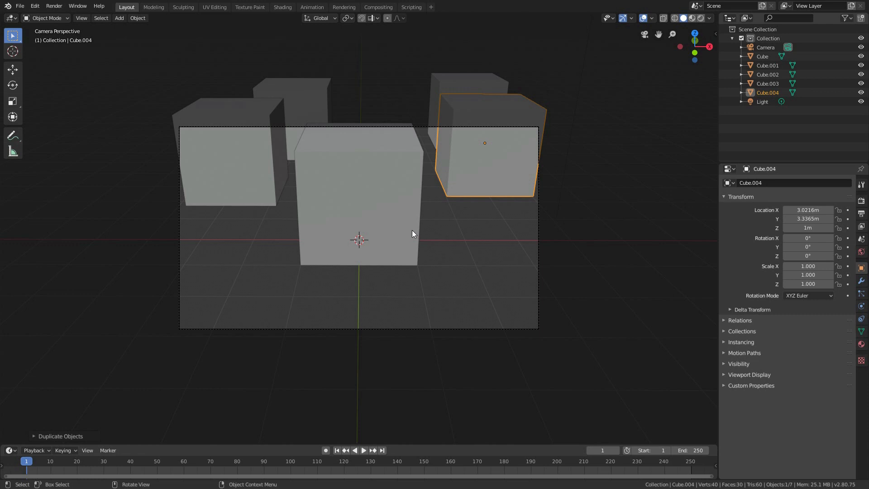
key(shift+grave)
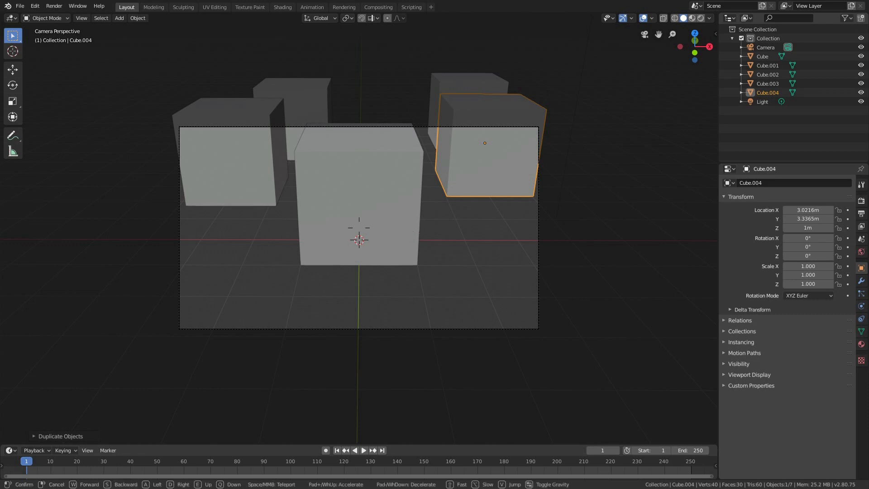
key(q)
key(e)
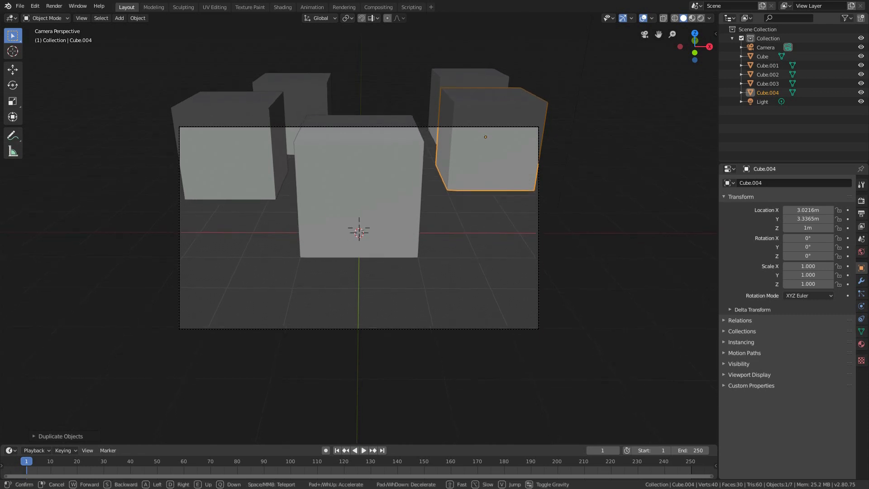
key(e)
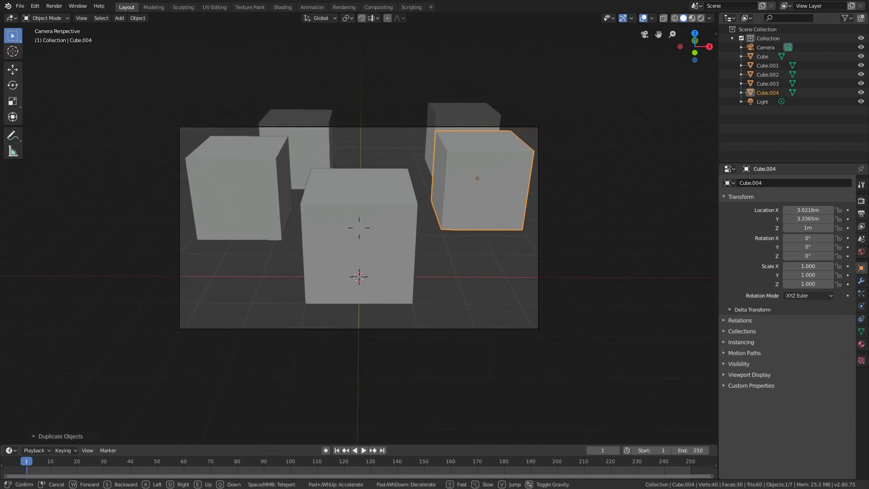
key(s)
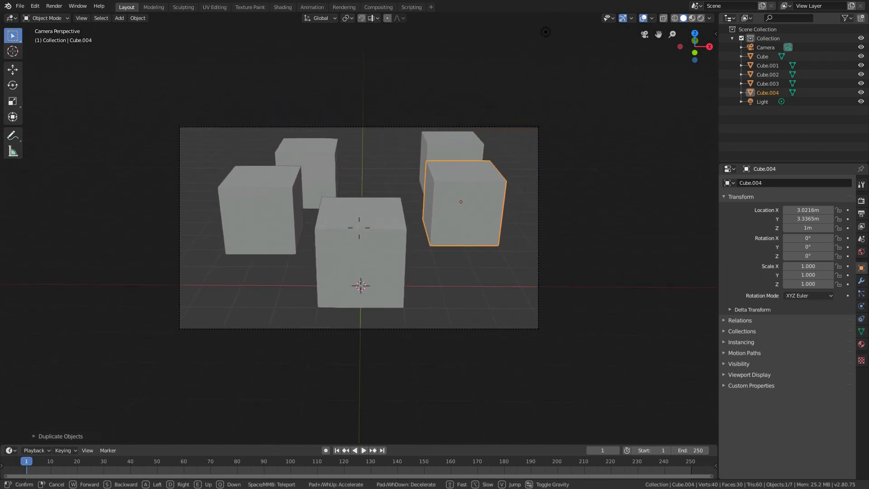
click(360, 230)
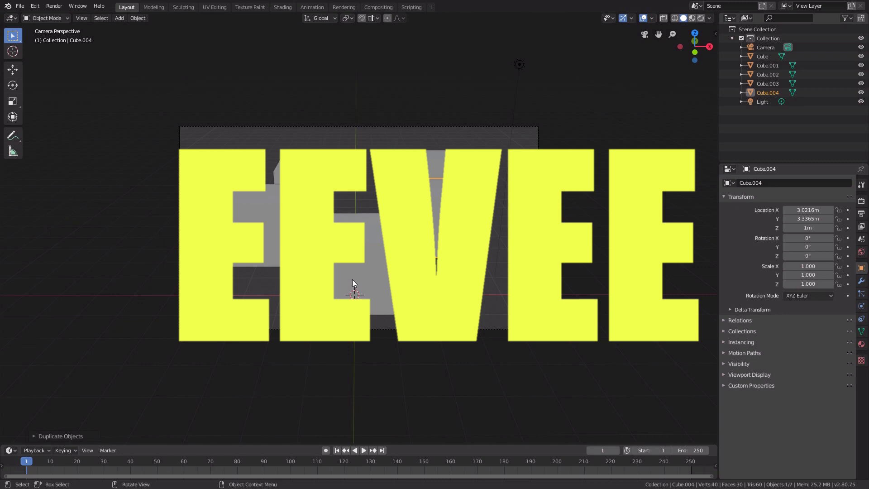
Set the render resolution to 960 × 960 px and enable Render Region
click(861, 201)
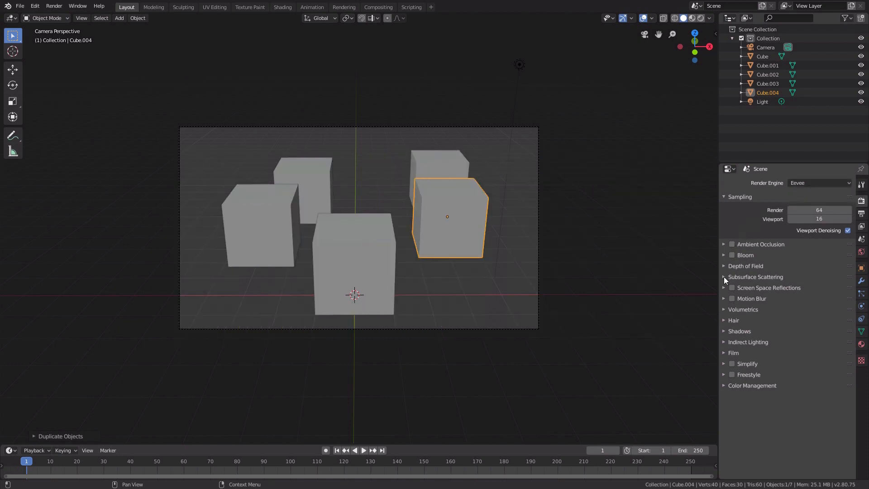
click(861, 213)
drag(820, 193, 820, 202)
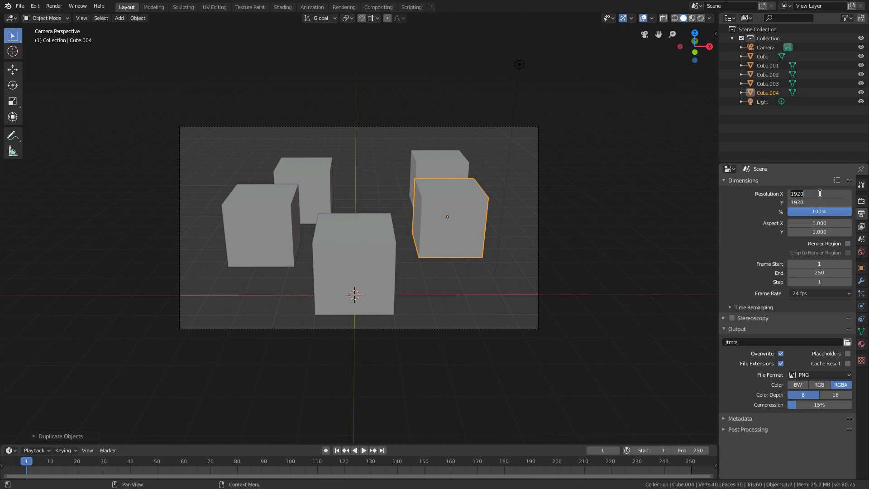
text(960)
key(Return)
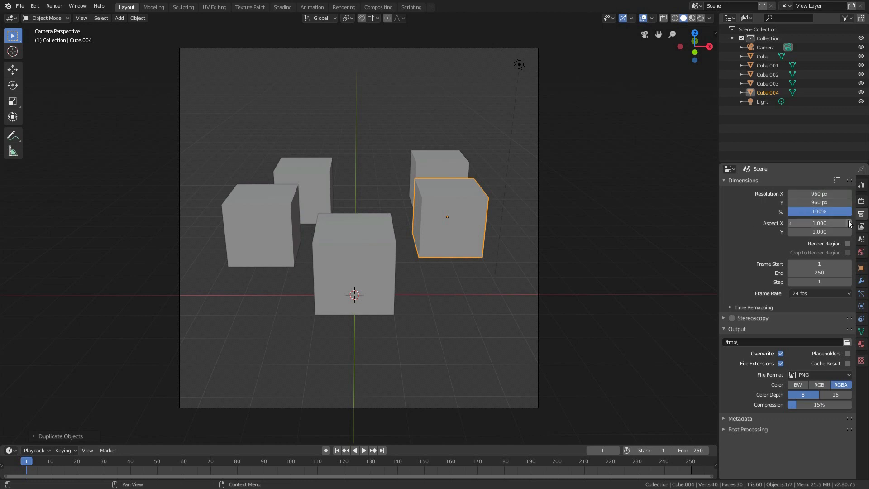
click(849, 243)
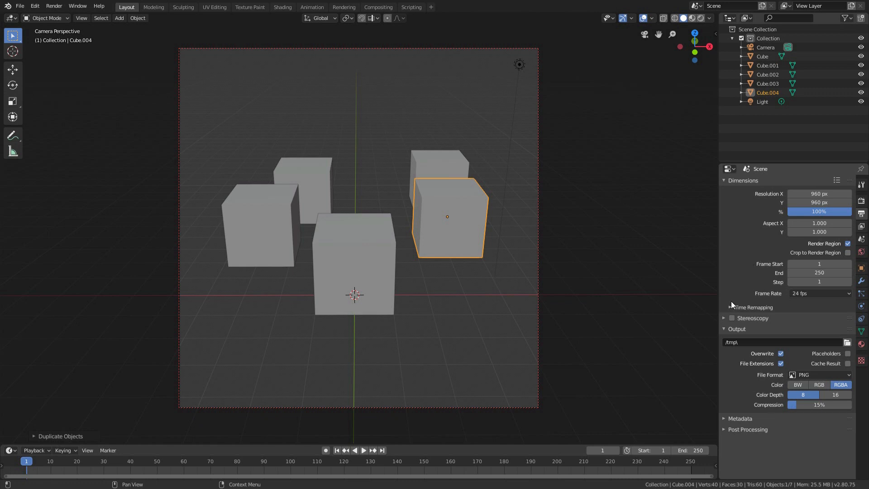
click(724, 317)
click(723, 317)
click(732, 318)
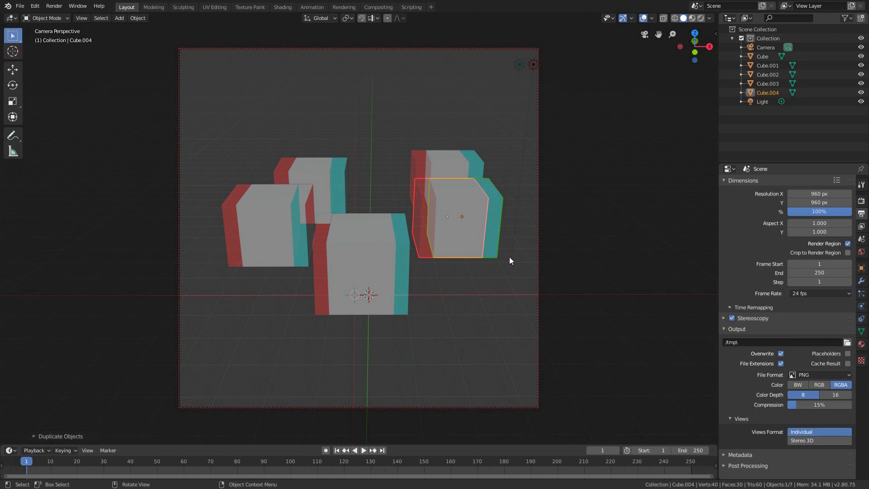
click(732, 318)
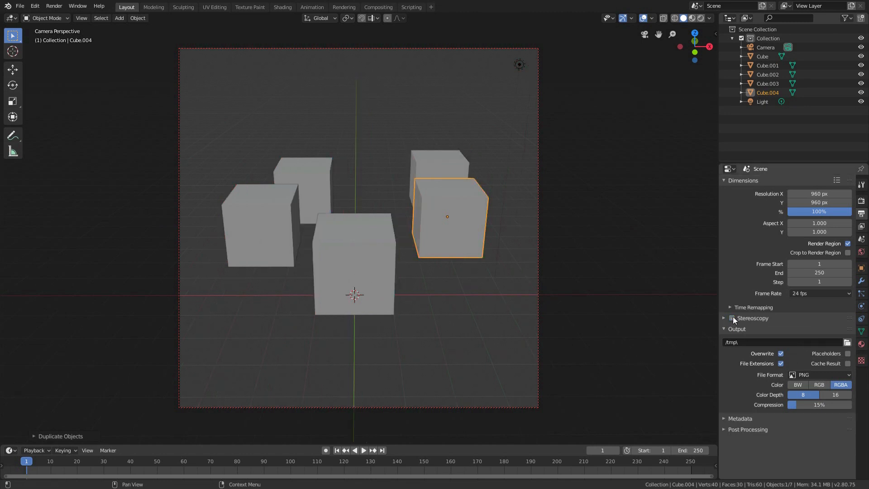
Select the camera, collapse its lens settings and enable stereoscopy for the render output
click(538, 202)
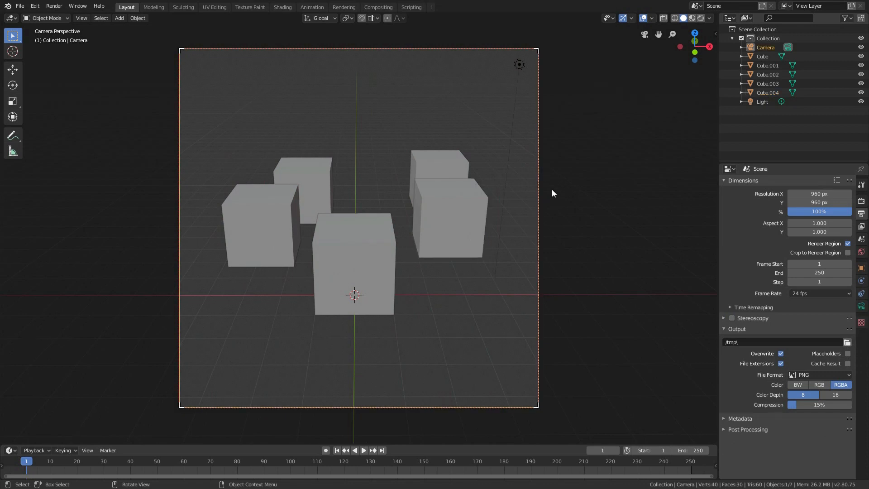
click(861, 306)
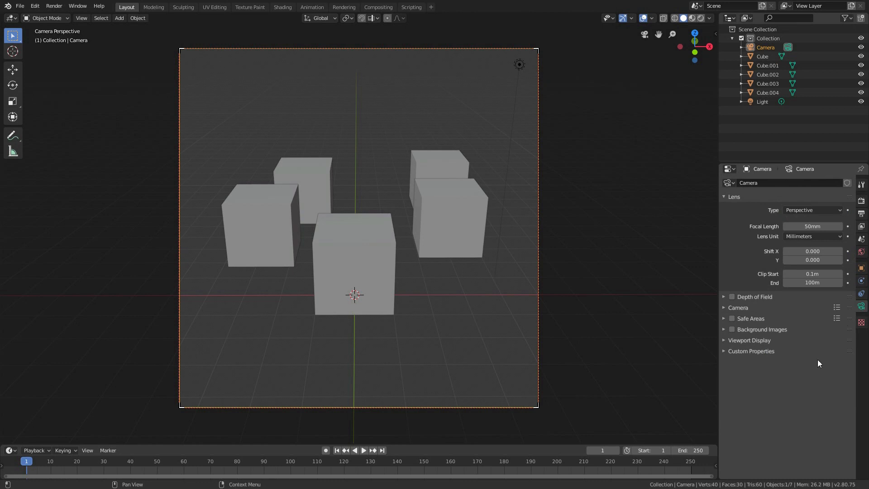
click(723, 197)
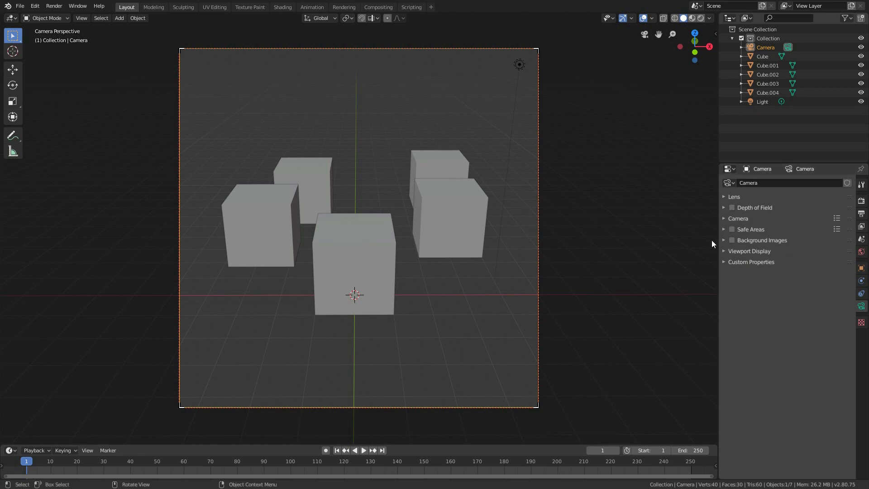
click(861, 213)
click(732, 318)
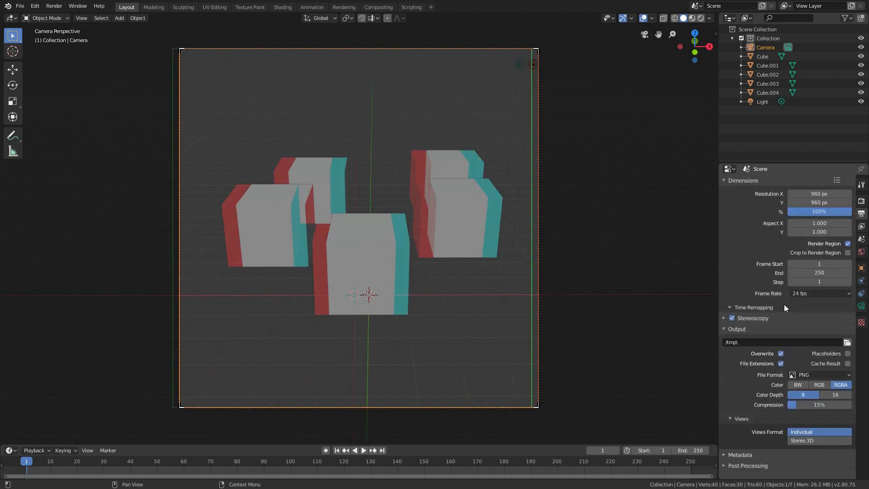
Set the camera's stereoscopy mode to Toe-in
click(862, 307)
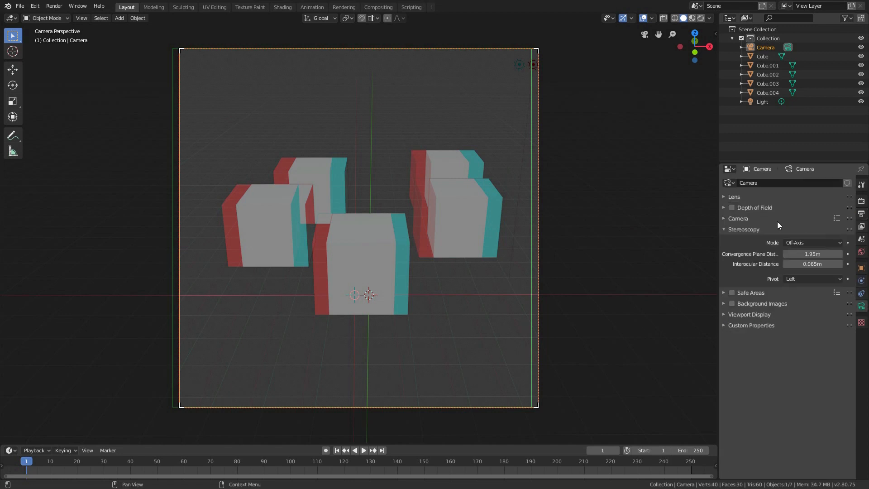
click(724, 228)
click(724, 228)
click(822, 243)
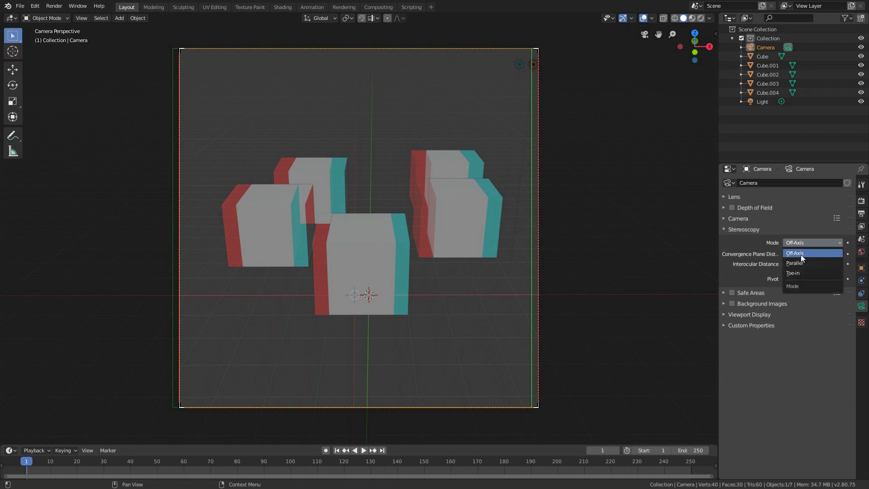
click(802, 273)
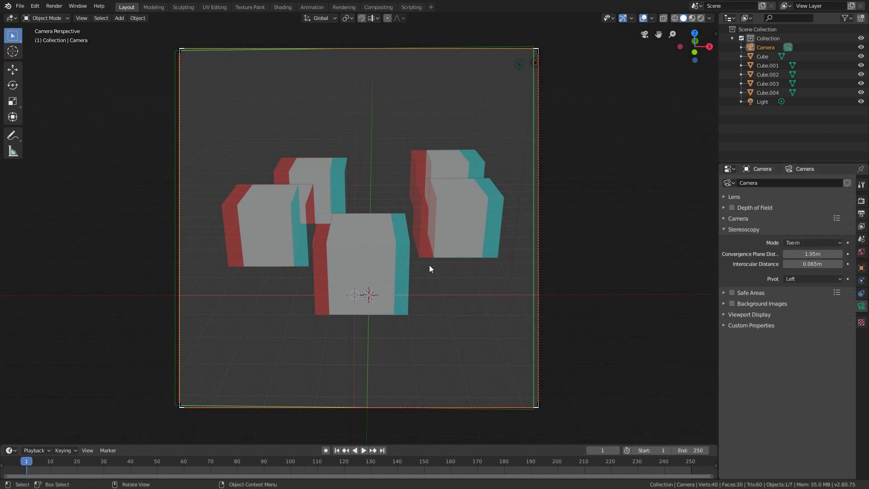
Leave the camera view and examine the camera's convergence plane relative to the cubes
key(KP_0)
middle_drag(343, 224, 407, 229)
scroll(452, 224, down, 3)
shift+middle_drag(482, 216, 397, 218)
scroll(407, 213, up, 6)
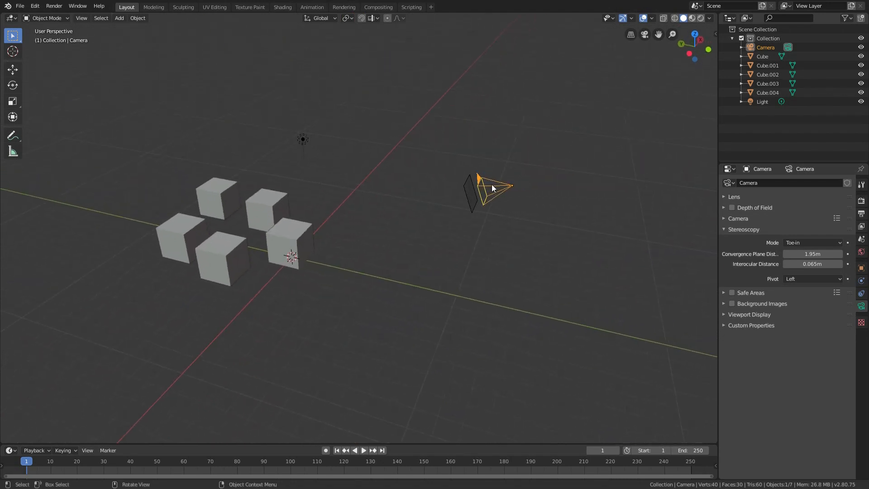
middle_drag(463, 199, 437, 198)
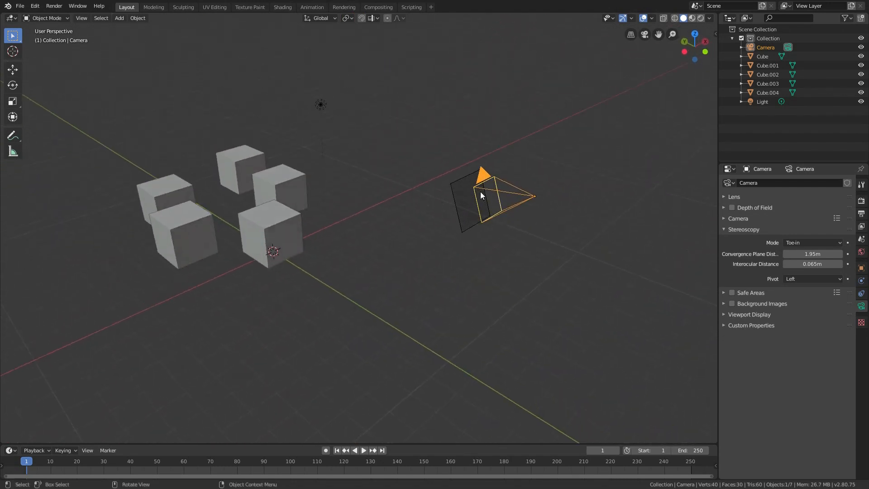
scroll(457, 204, up, 4)
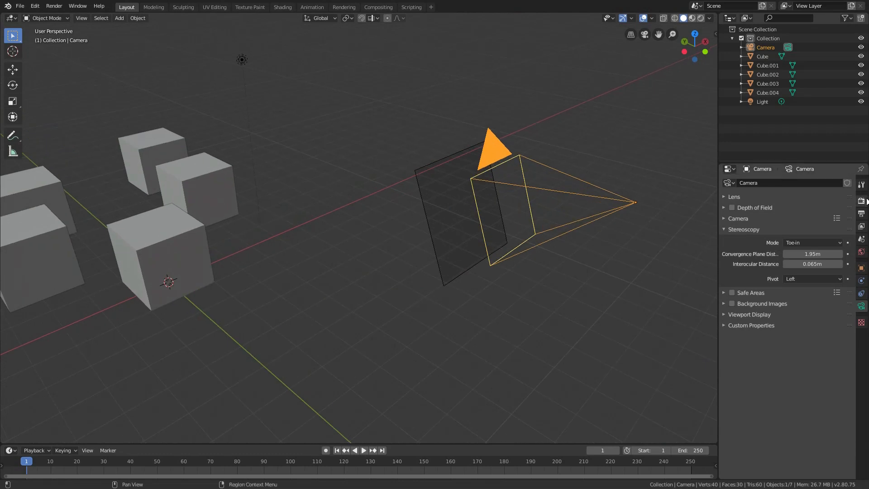
click(862, 213)
mouse_move(823, 195)
mouse_down()
mouse_move(738, 195)
mouse_move(860, 195)
mouse_move(770, 194)
mouse_move(846, 195)
mouse_move(822, 195)
mouse_up()
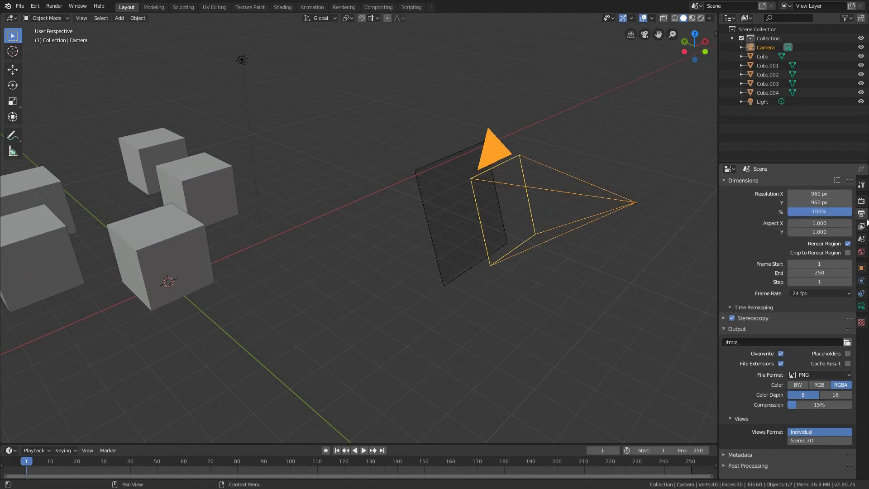
click(861, 306)
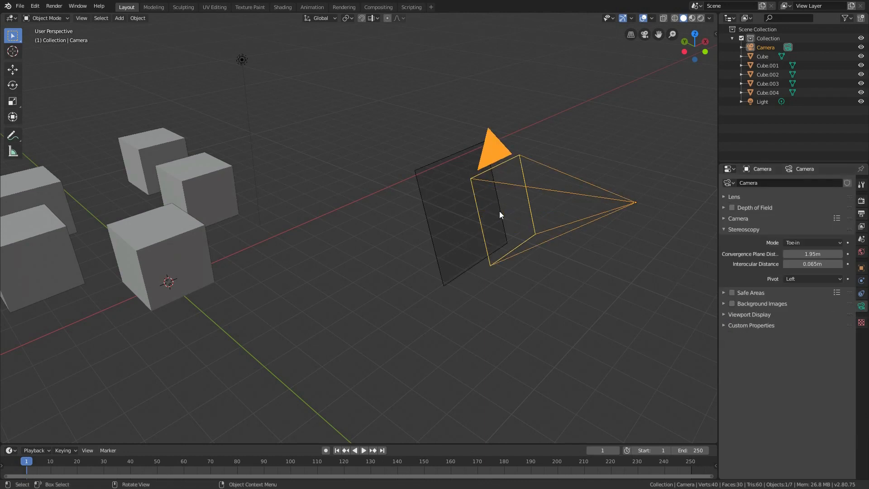
Increase the camera's convergence plane distance to 12.9 m so the plane cuts through the front cube
scroll(489, 210, down, 2)
shift+middle_drag(454, 216, 503, 202)
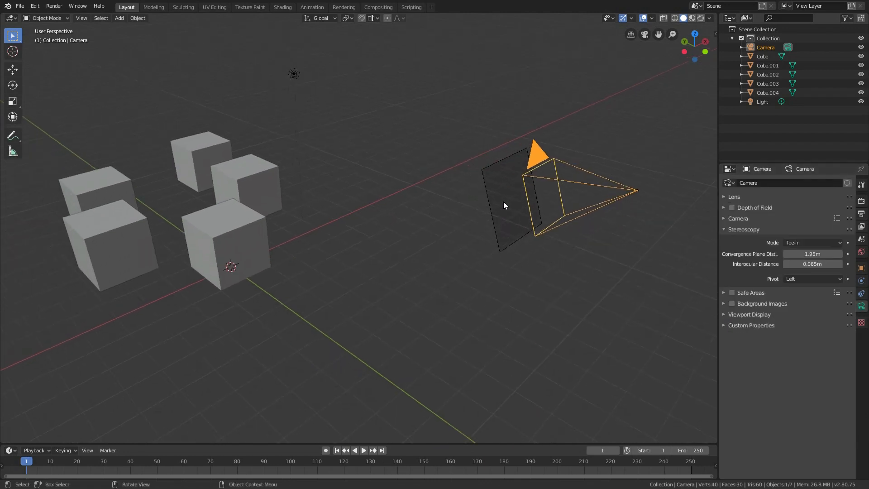
drag(807, 253, 829, 253)
middle_drag(193, 275, 399, 261)
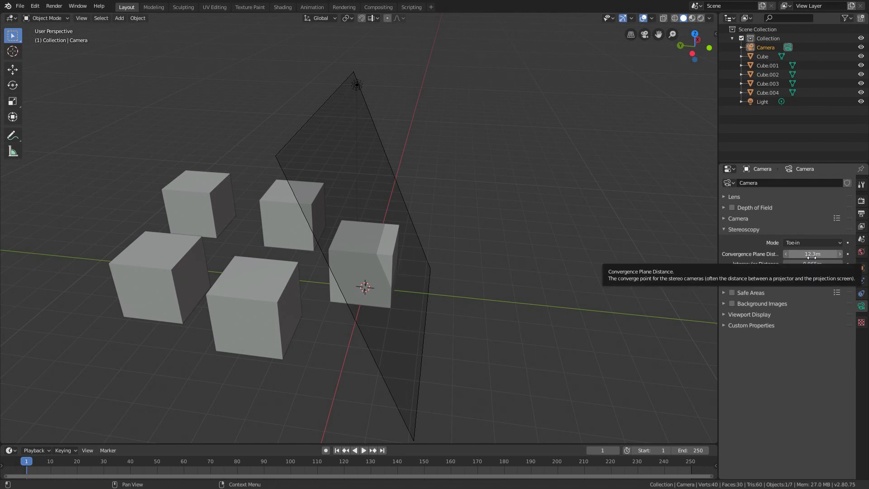
mouse_move(810, 256)
mouse_down()
mouse_move(785, 256)
mouse_move(819, 257)
mouse_up()
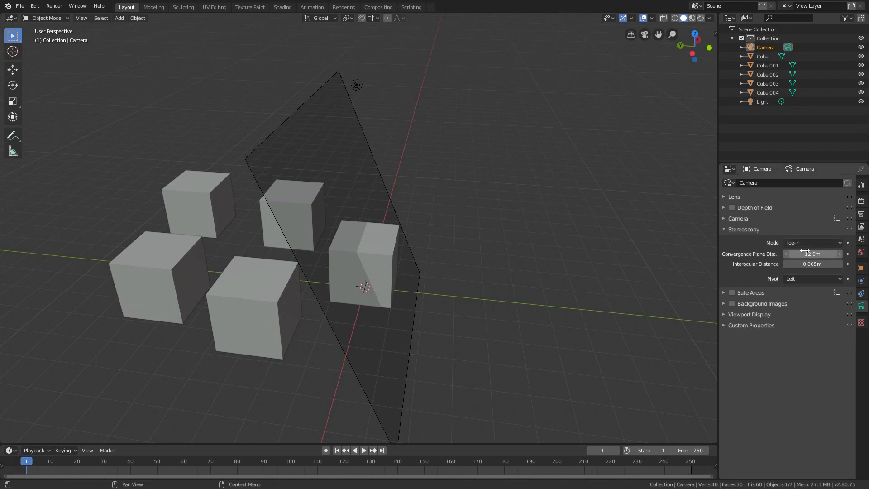
Increase the camera's convergence plane distance through 15 m and 18 m to 20 m so the plane reaches the rear cube
drag(812, 254, 851, 254)
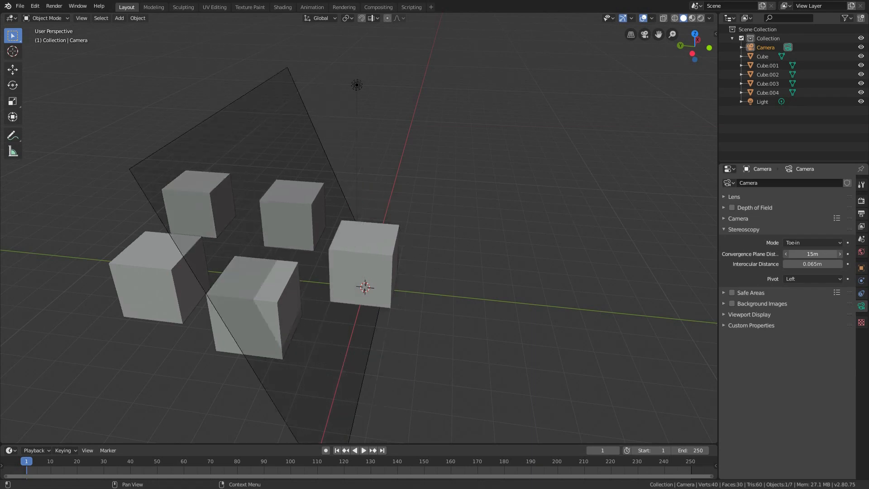
click(799, 253)
text(18)
key(Return)
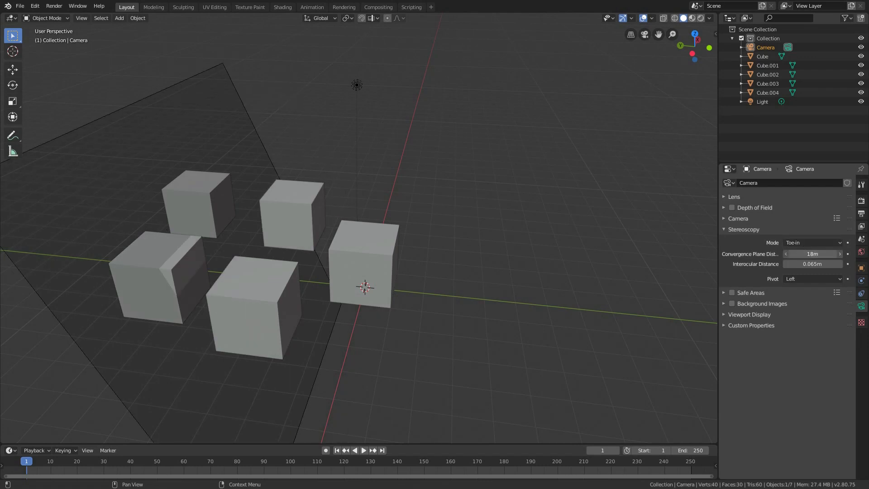
drag(813, 254, 826, 254)
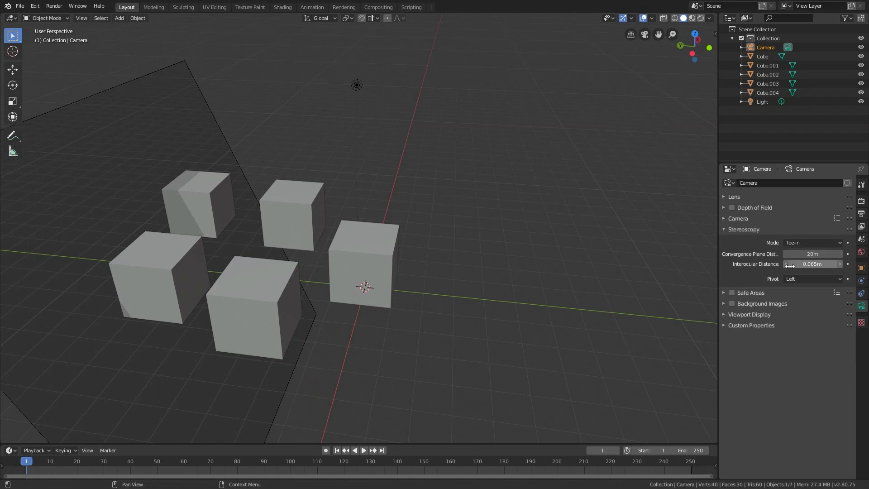
Try a convergence plane distance of 21 m, then undo the change
click(815, 254)
text(21)
key(Return)
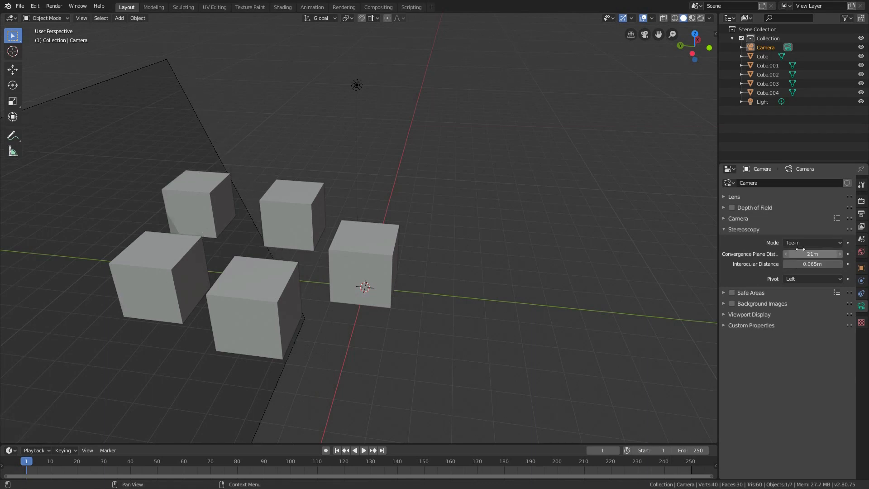
drag(797, 252, 857, 252)
key(Escape)
key(ctrl+z)
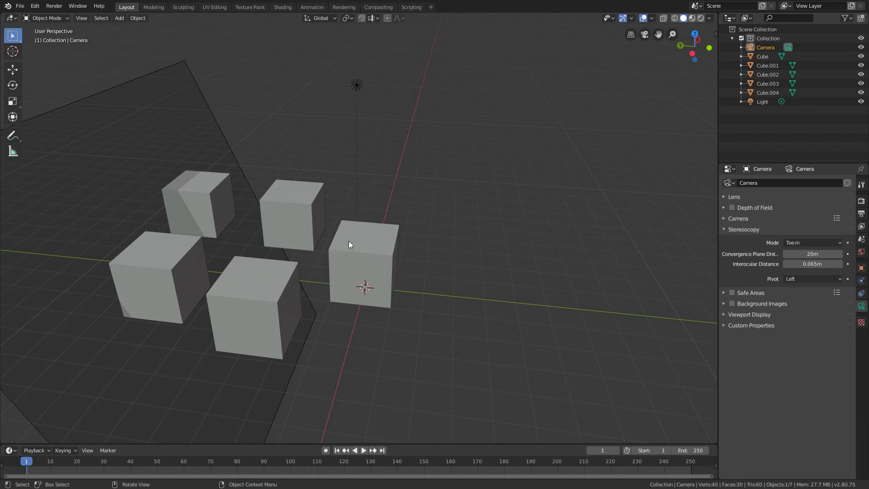
Select the front cube and check its dimensions in its transform properties
scroll(359, 245, down, 3)
shift+middle_drag(360, 253, 384, 245)
scroll(408, 243, up, 2)
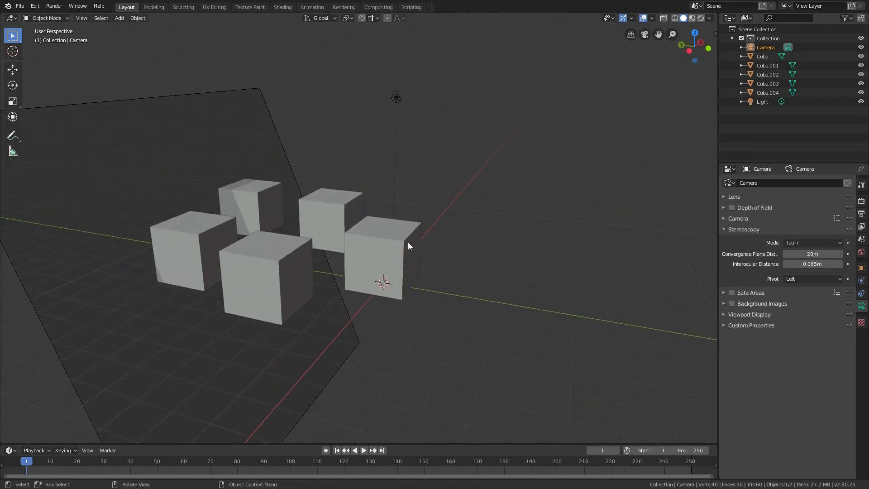
scroll(408, 247, up, 2)
click(395, 266)
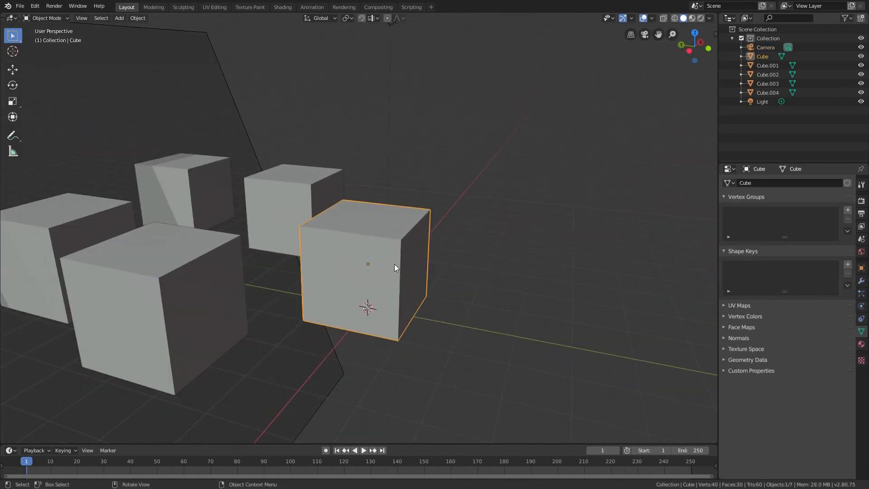
key(n)
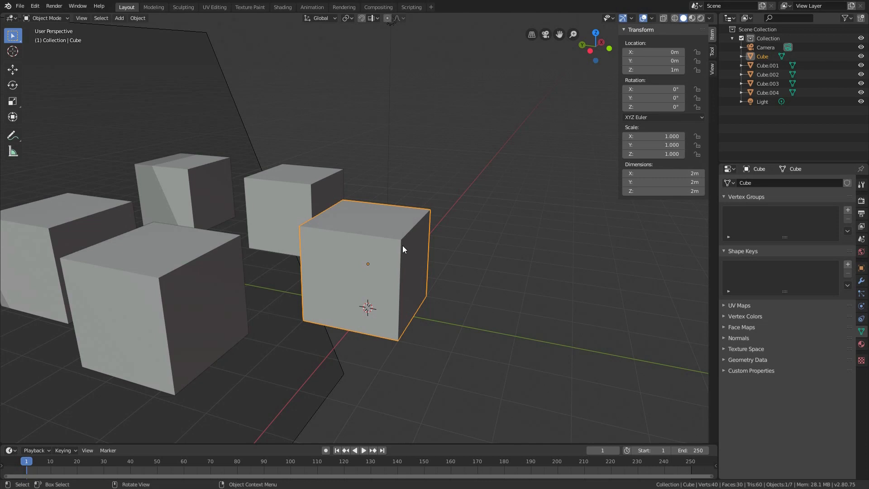
key(n)
Compare the positions of the front cube and the camera, then reselect the camera and look through it
scroll(400, 250, down, 6)
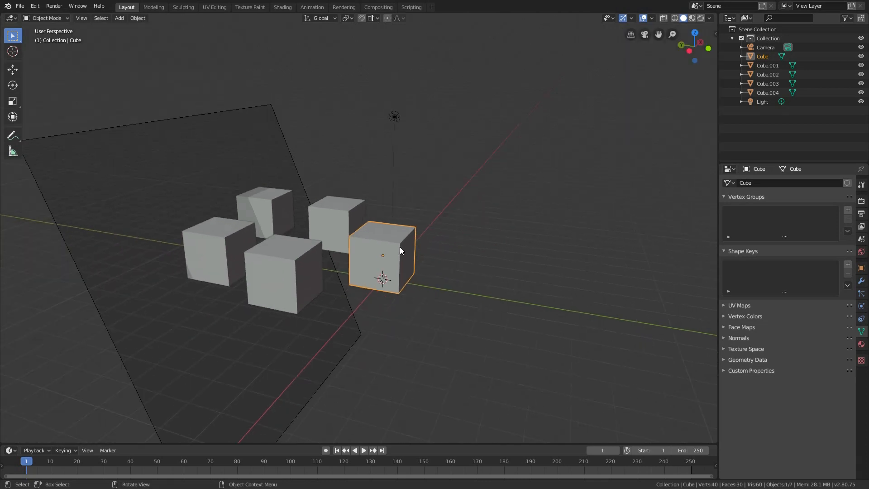
shift+middle_drag(401, 248, 387, 233)
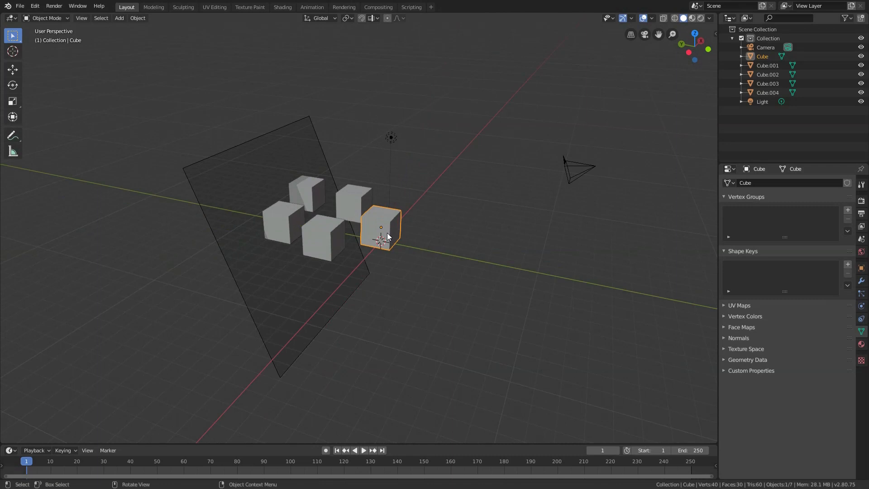
click(593, 165)
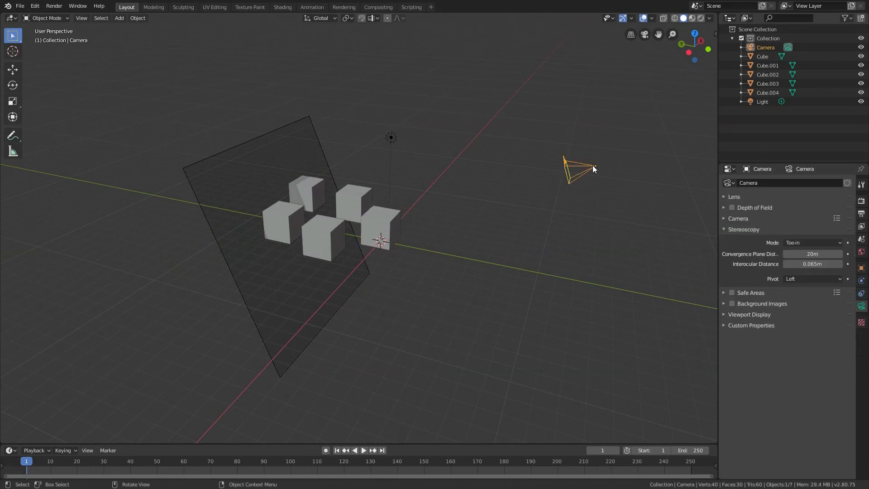
click(391, 218)
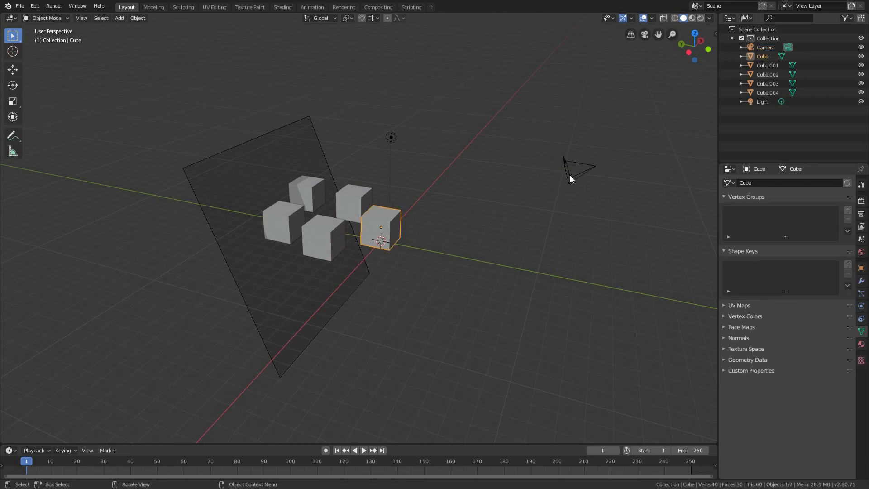
click(564, 161)
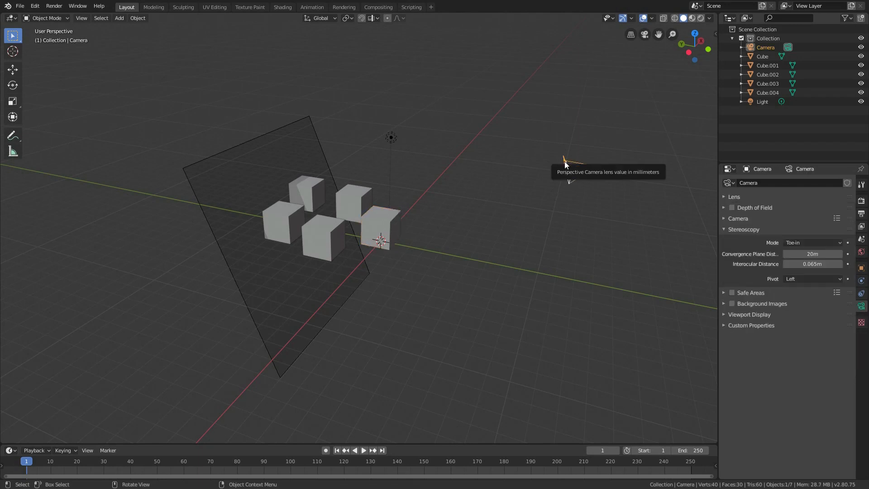
key(KP_0)
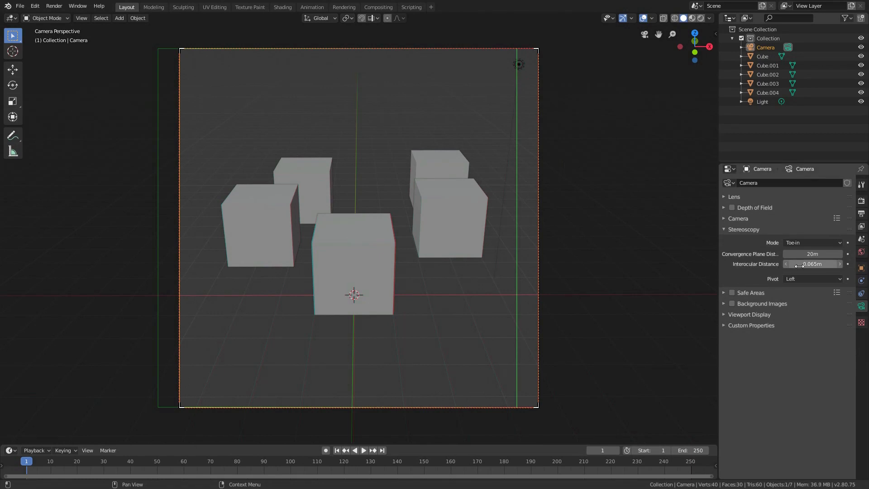
Try an interocular distance of 1 m on the camera, then undo it
click(818, 265)
text(1)
key(Return)
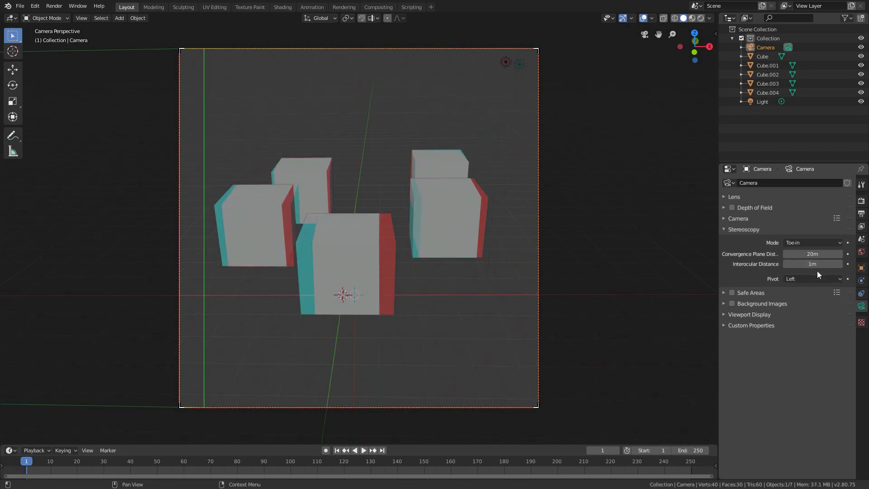
mouse_move(817, 264)
mouse_down()
mouse_move(843, 265)
mouse_move(817, 264)
mouse_up()
key(ctrl+z)
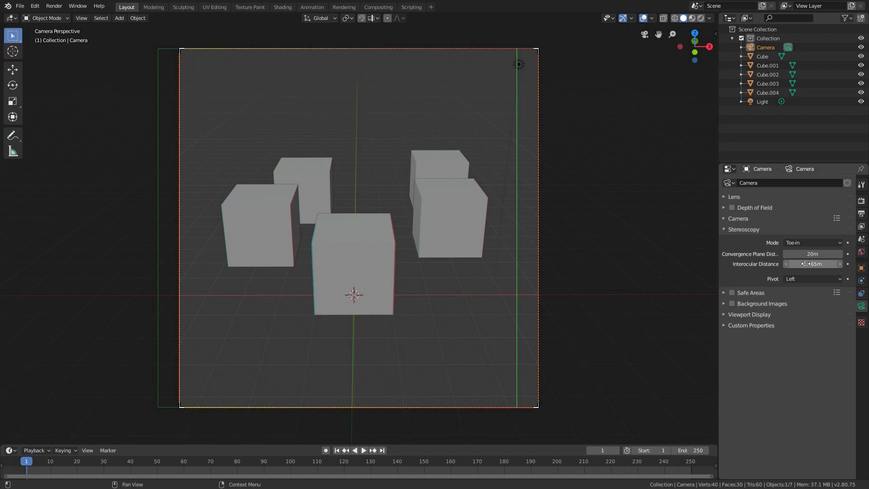
drag(806, 264, 842, 264)
key(BackSpace)
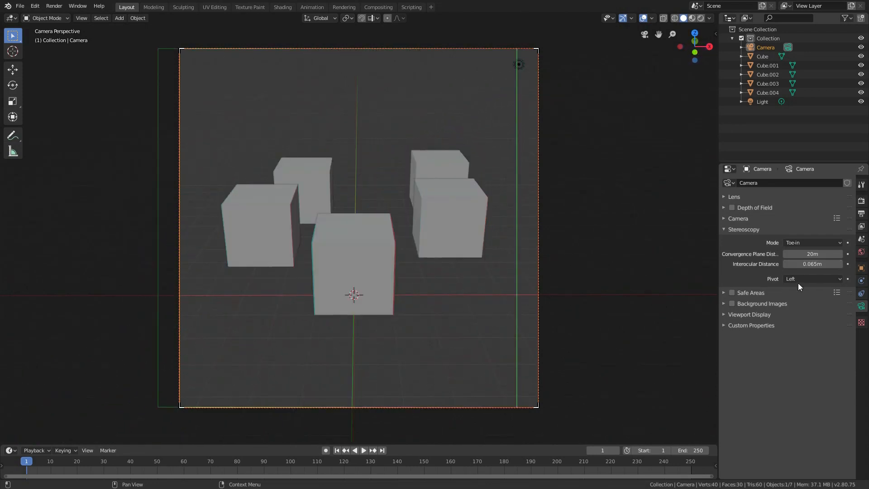
Set the stereoscopy pivot to Right and briefly test a different interocular distance, cancelling the adjustment
click(811, 278)
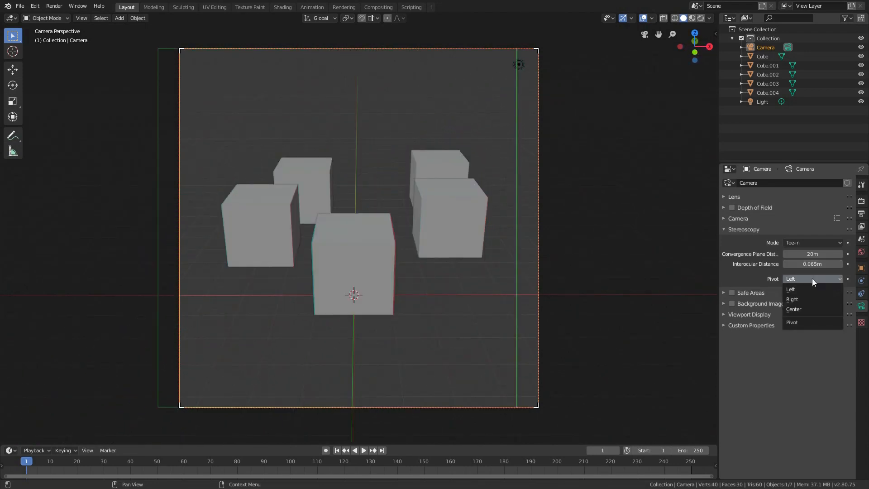
click(810, 299)
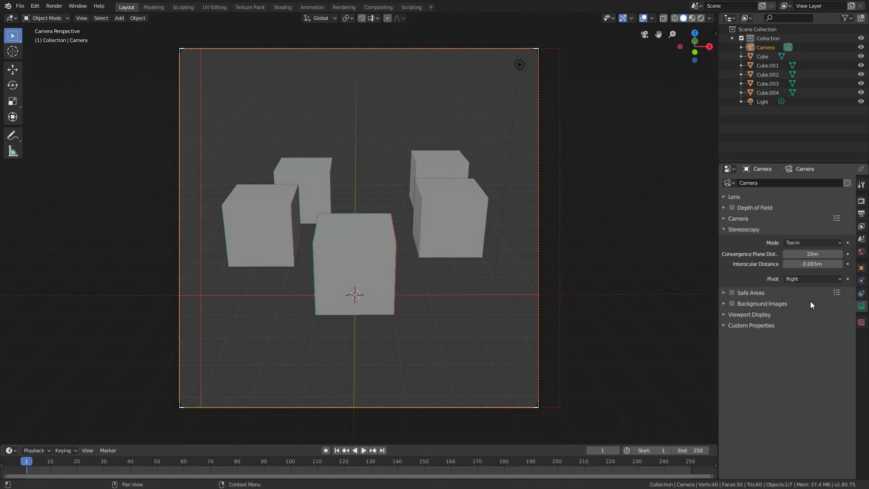
mouse_move(803, 264)
mouse_down()
mouse_move(826, 264)
mouse_move(818, 264)
mouse_up()
right_click(803, 264)
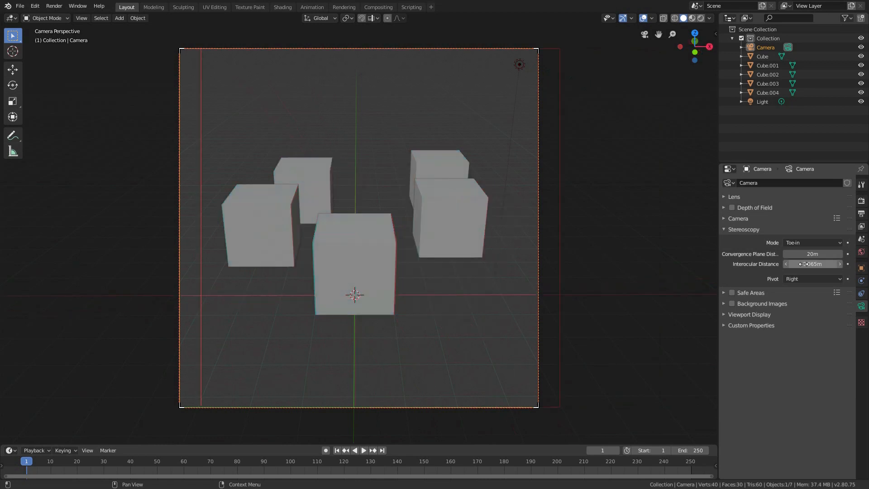
Set the stereoscopy pivot to Center and briefly test a different interocular distance, cancelling the adjustment
click(806, 278)
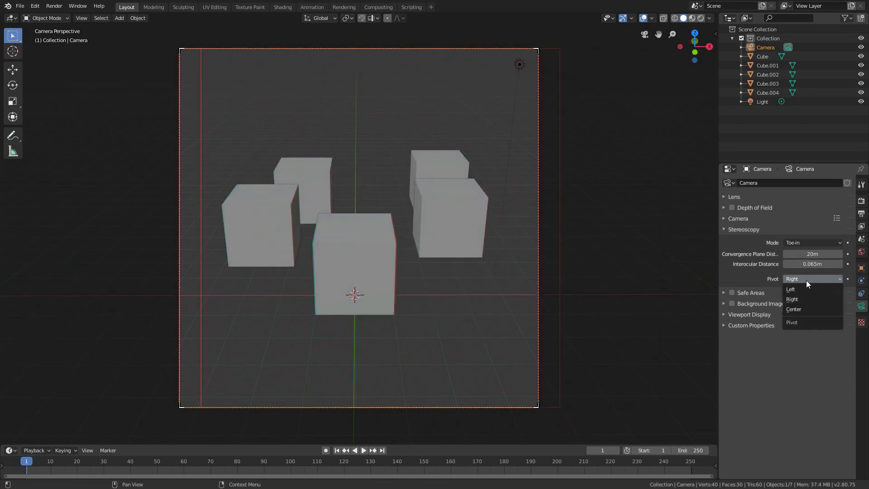
click(802, 308)
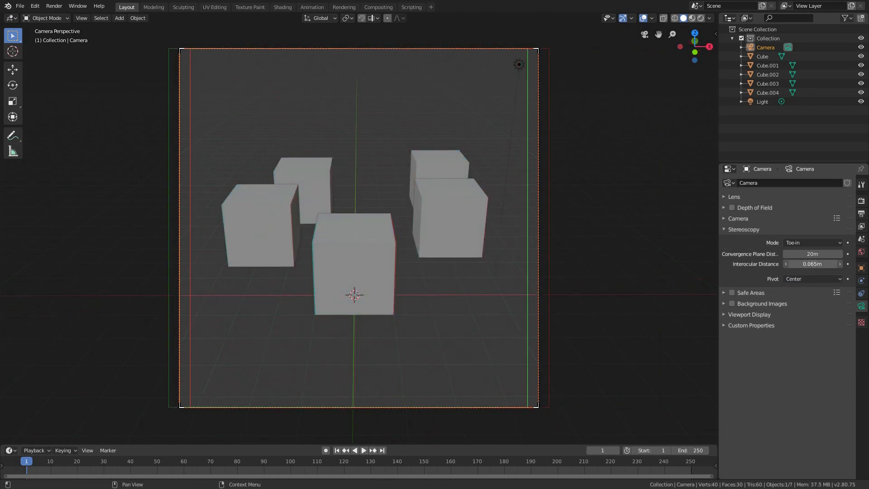
mouse_move(813, 264)
mouse_down()
mouse_move(842, 263)
mouse_move(826, 264)
mouse_up()
key(Escape)
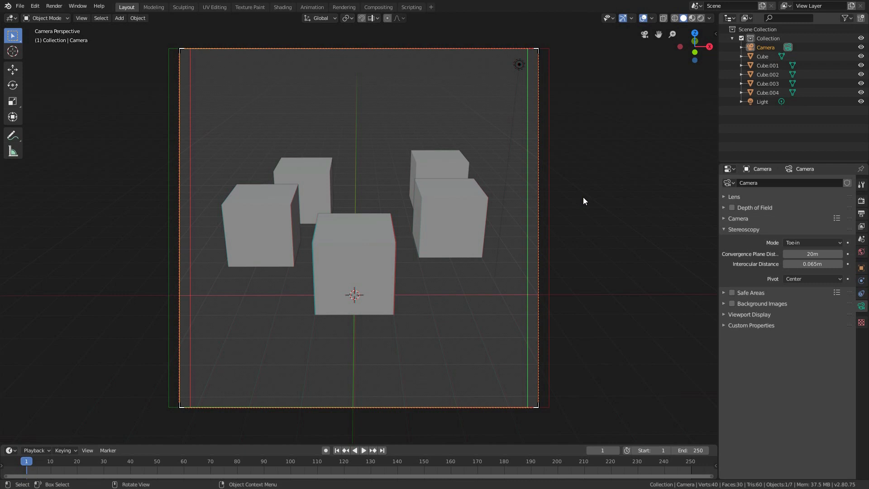
Check the render resolution in the output settings and return to the camera's stereoscopy settings
click(862, 201)
click(861, 213)
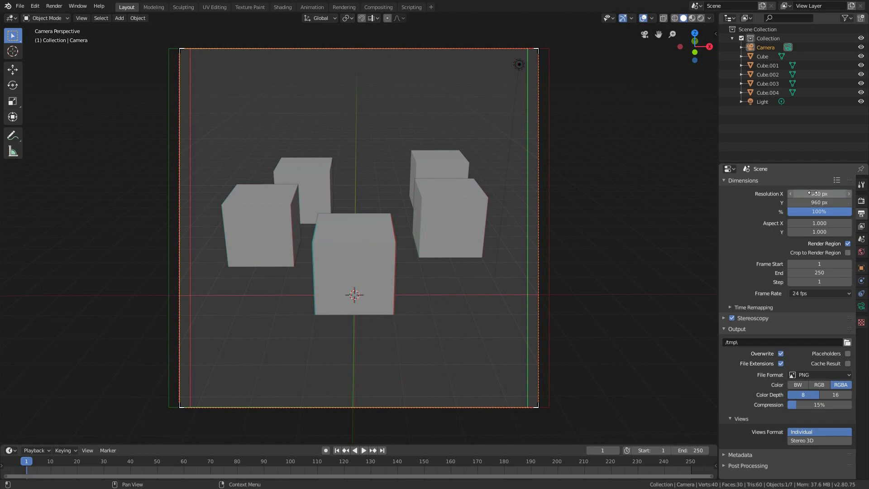
click(861, 308)
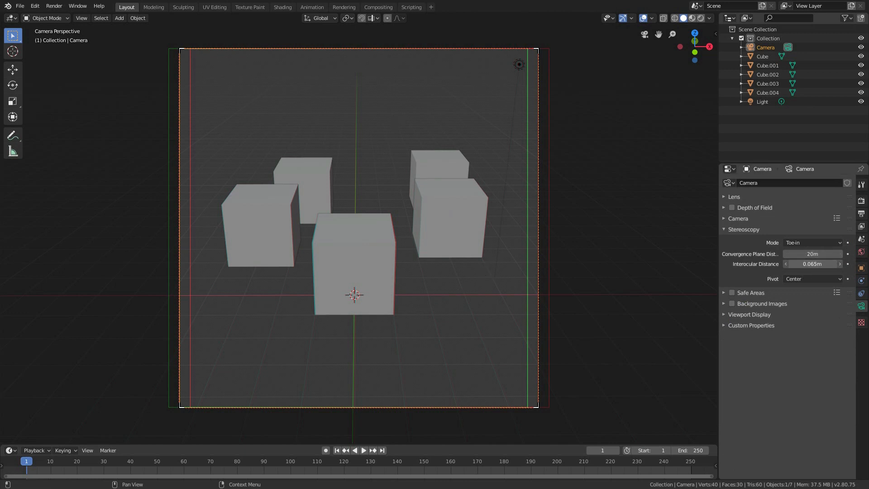
Set the camera's interocular distance to 0.65 m
drag(812, 263, 854, 264)
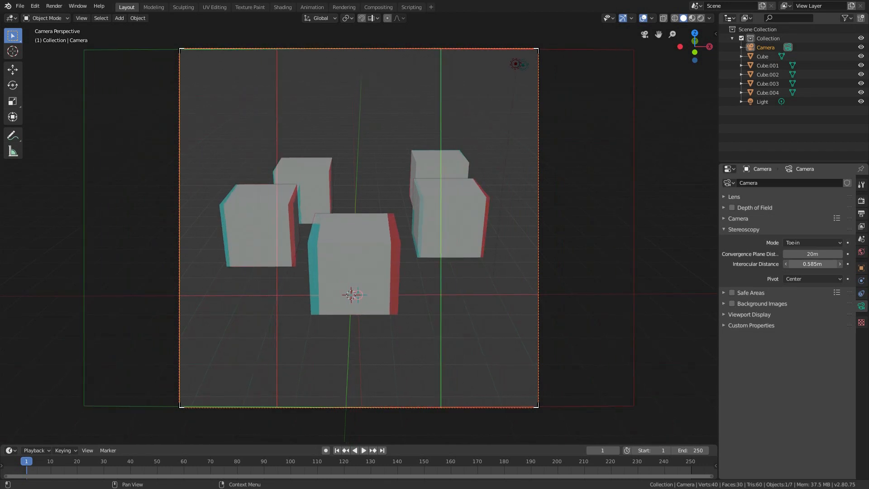
click(815, 264)
text(.65)
key(Return)
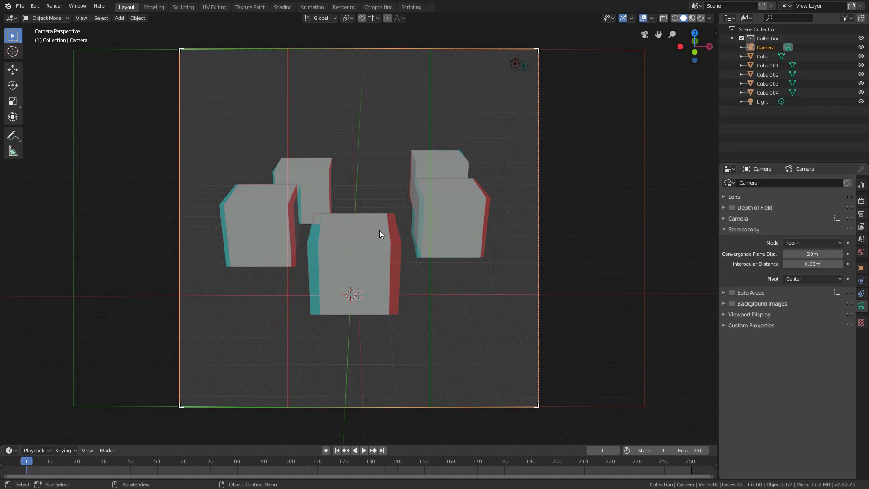
Set the render display mode to Image Editor and render the stereoscopic image of the cubes
click(57, 7)
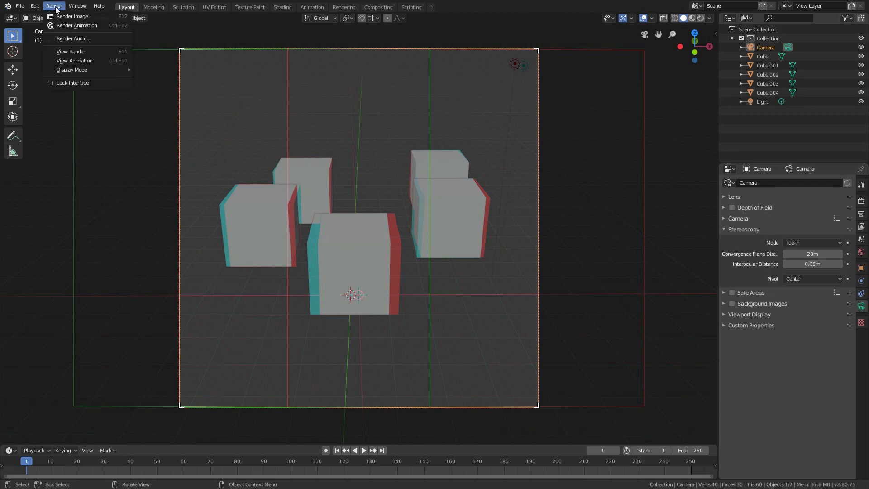
mouse_move(77, 66)
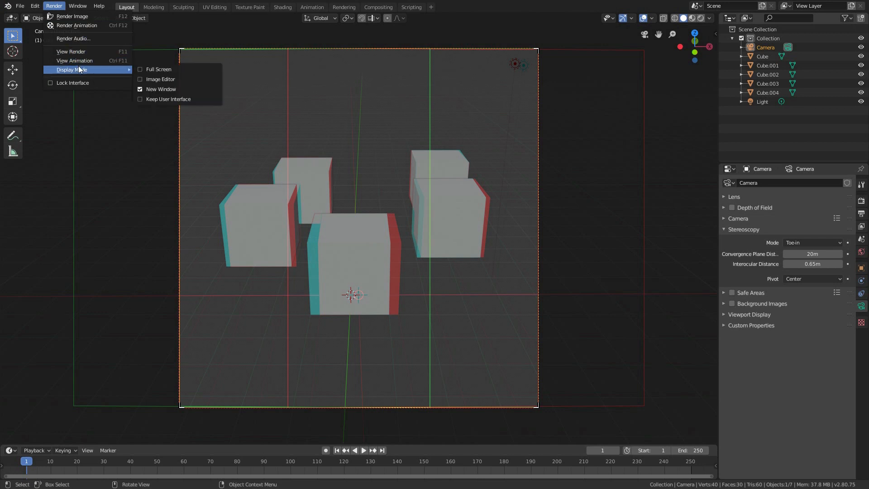
click(163, 78)
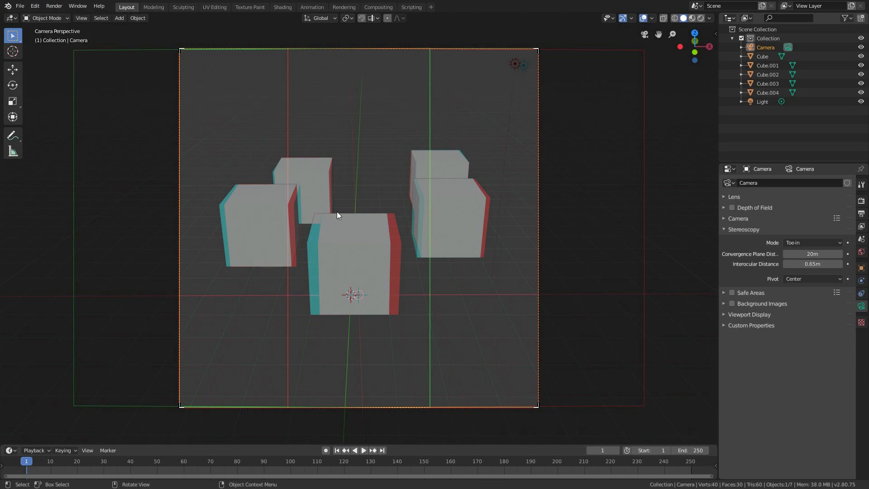
key(F12)
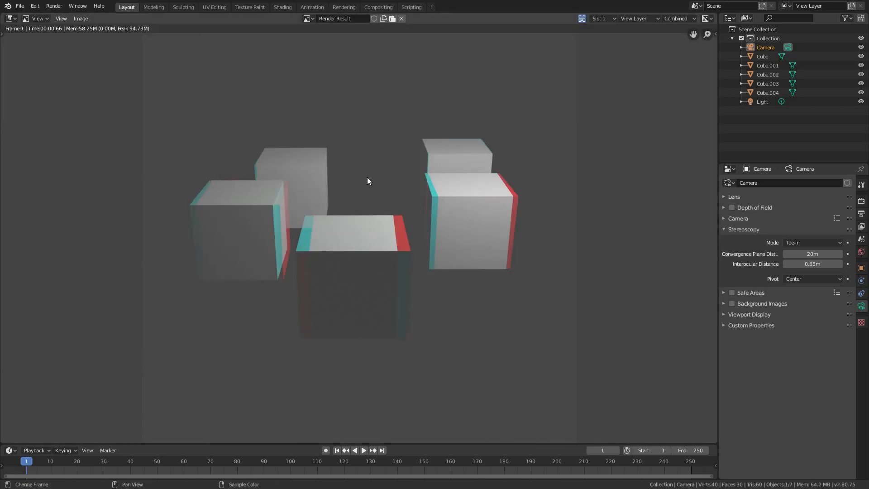
Save the render as untitled.png in the 2.8 Renders folder, using the Stereo 3D views format with Side-by-Side stereo mode
key(shift+alt+s)
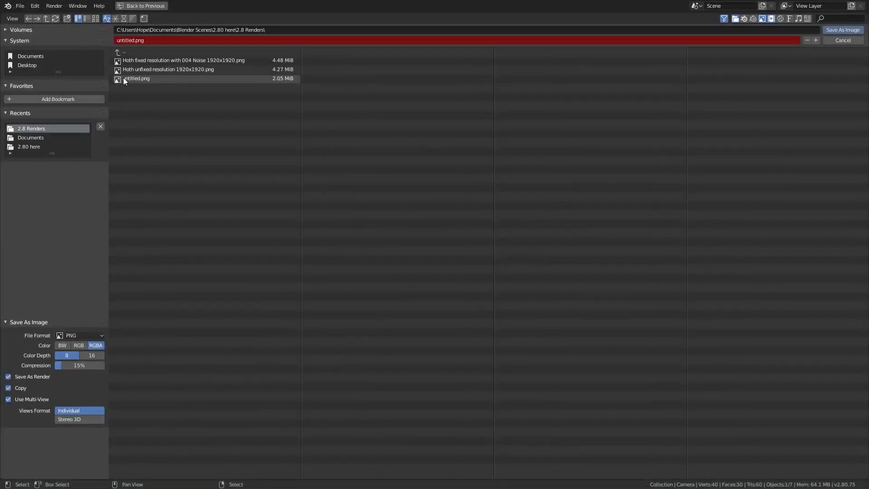
click(79, 418)
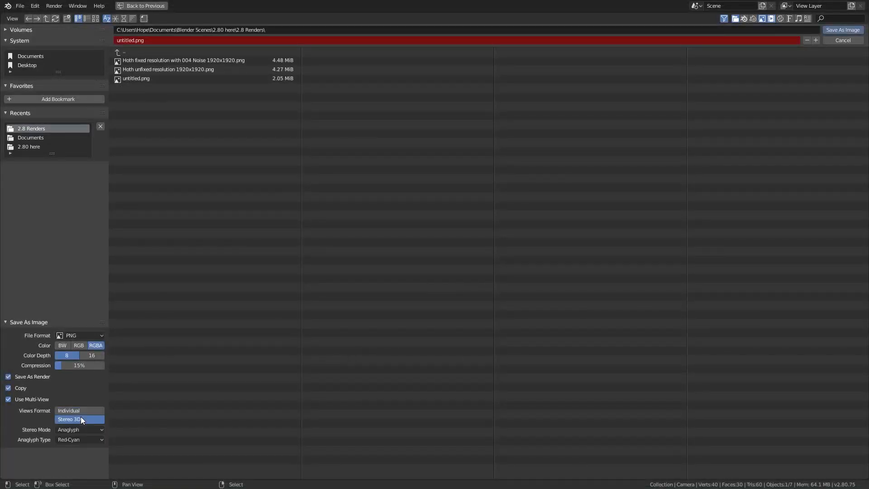
click(78, 430)
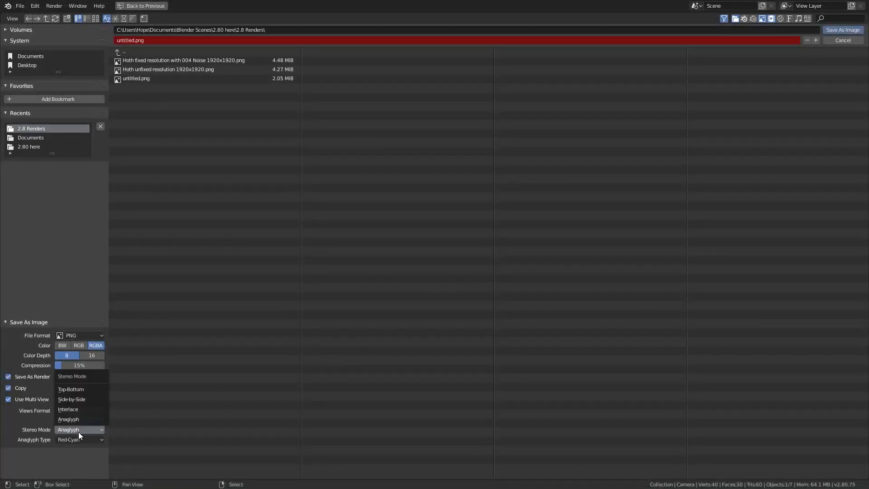
click(83, 399)
click(100, 440)
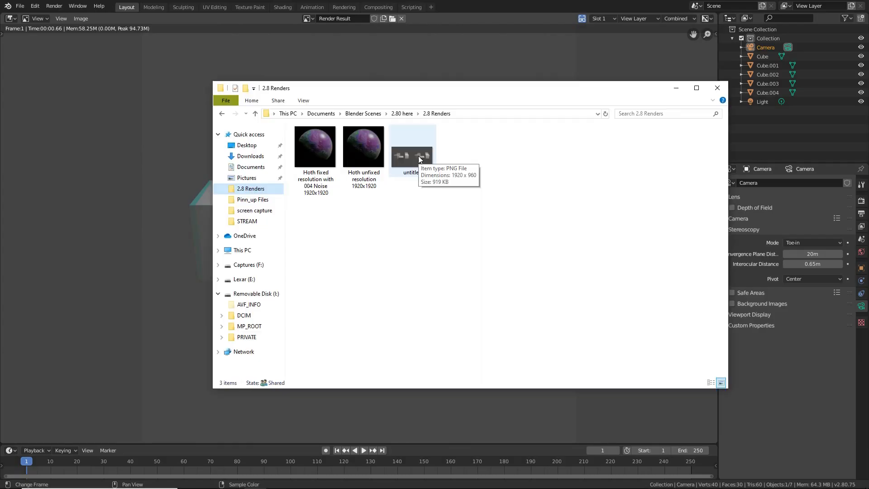
Open untitled.png in Windows Photo Viewer to inspect the side-by-side render, close it and return to Blender's 3D viewport
right_click(417, 156)
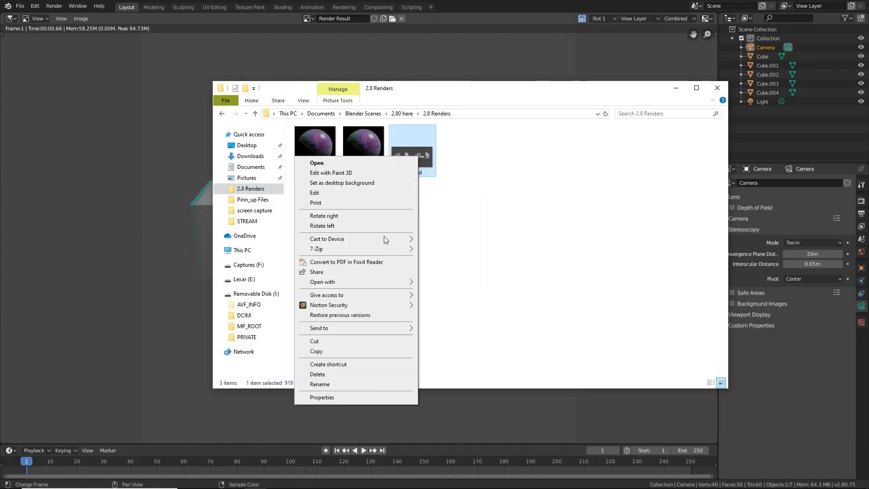
mouse_move(384, 282)
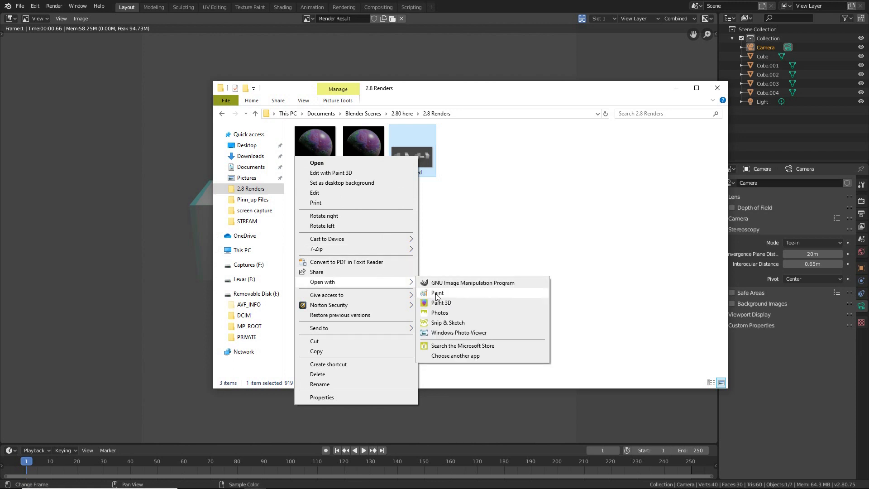
click(448, 333)
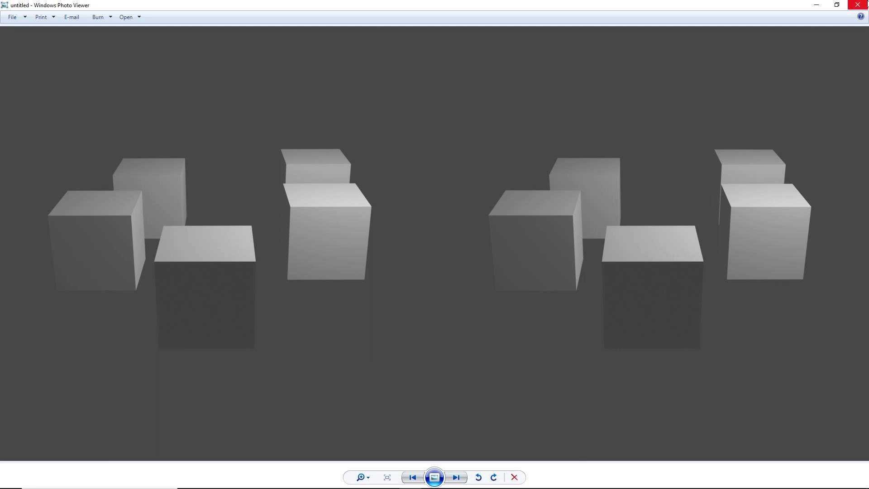
click(857, 4)
key(alt+Tab)
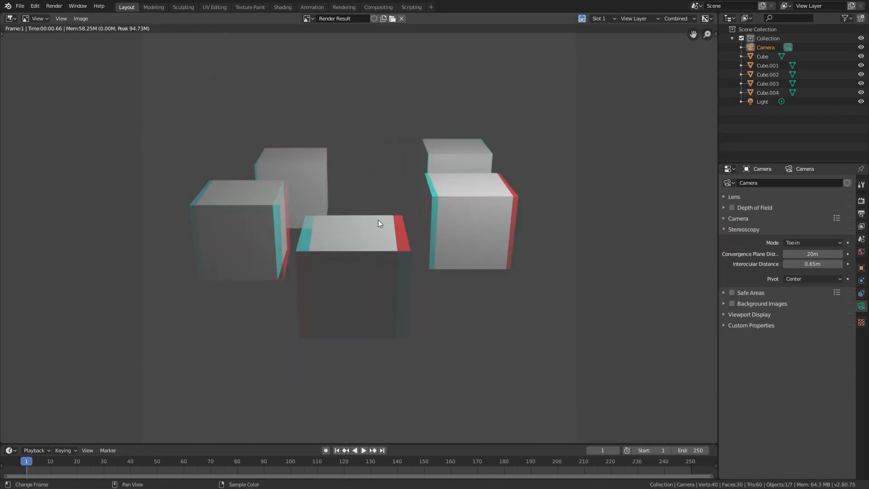
key(Escape)
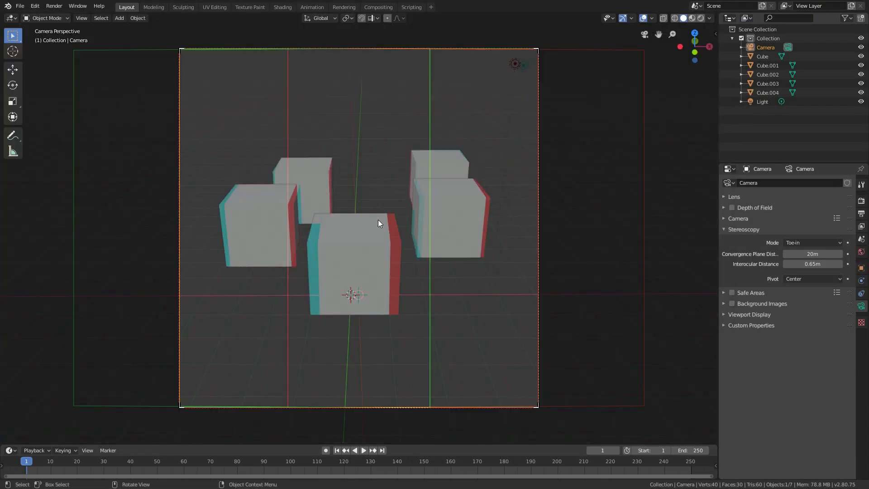
Select all five cubes and rotate them 45 degrees about the Z axis around their individual origins
click(379, 221)
shift+click(309, 190)
shift+click(285, 199)
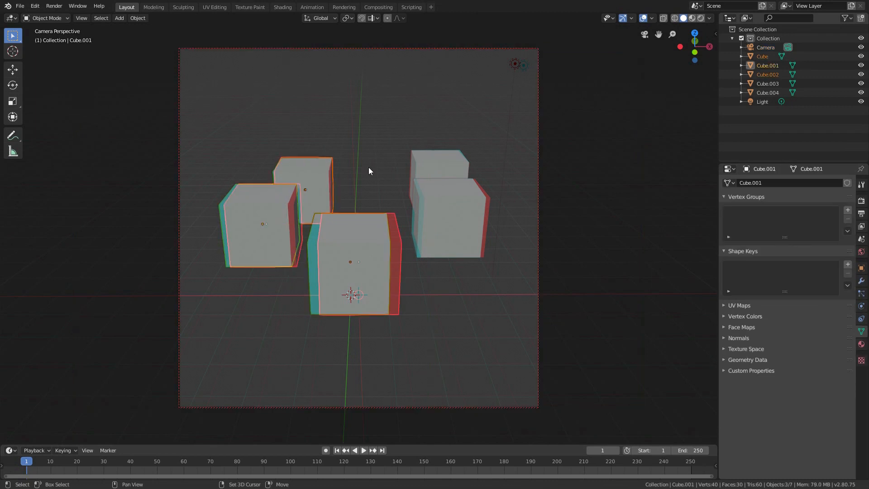
shift+click(445, 151)
shift+click(444, 213)
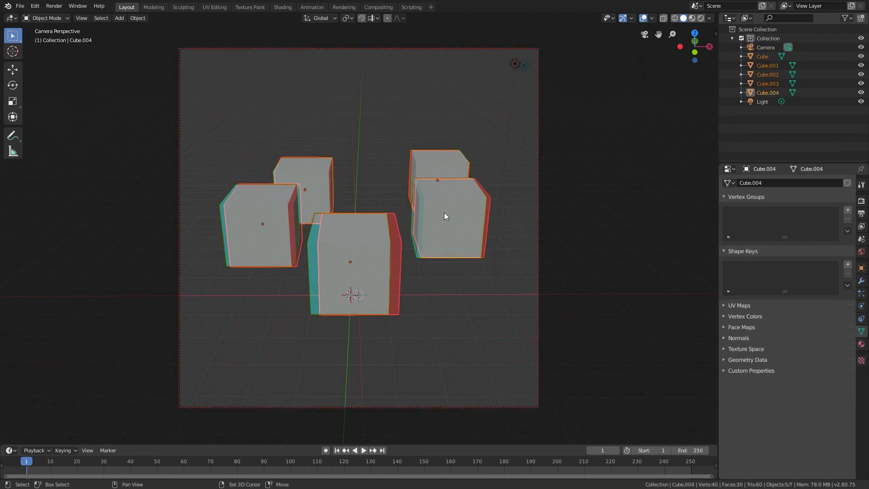
click(347, 18)
click(340, 64)
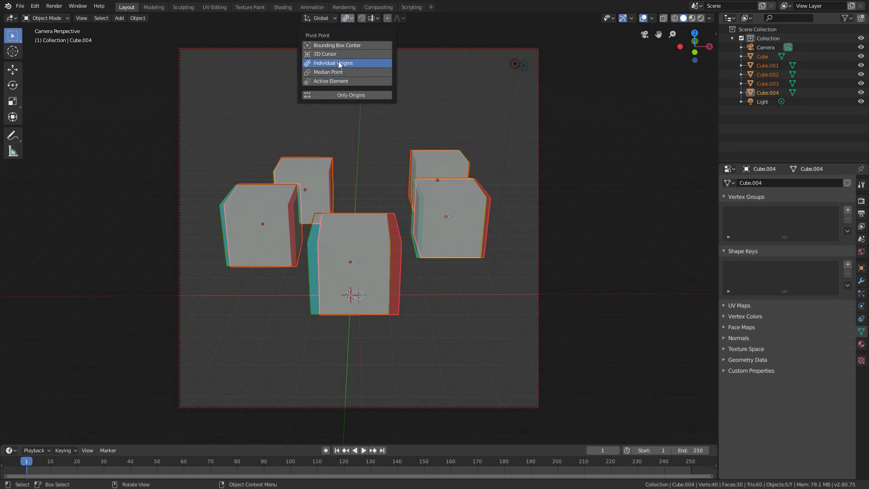
text(r)
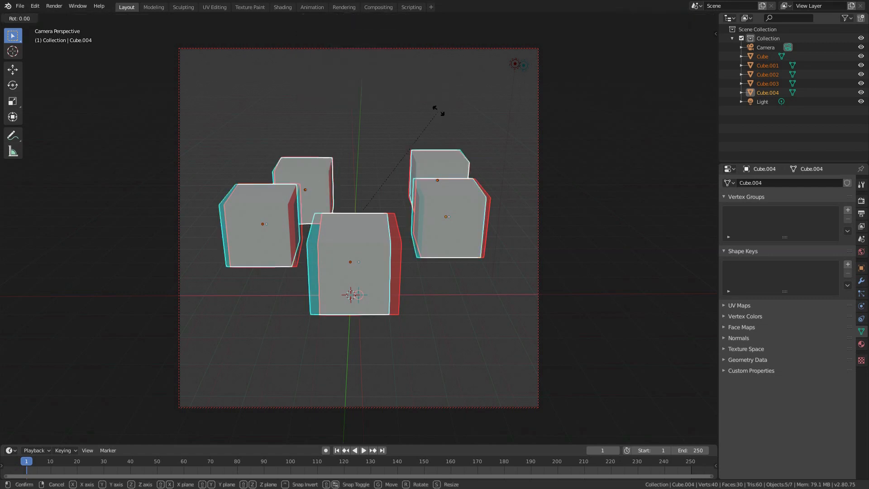
text(z)
text(45)
key(Return)
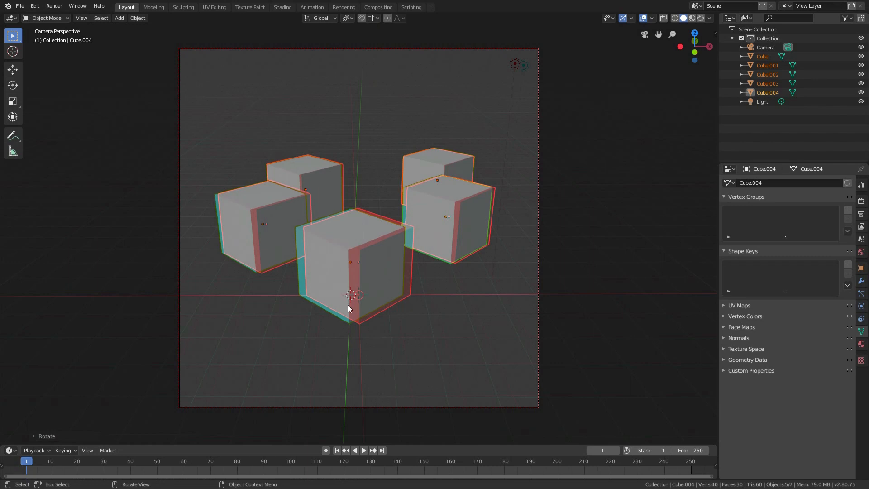
Set the pivot point to Median Point and deselect all the cubes
click(347, 18)
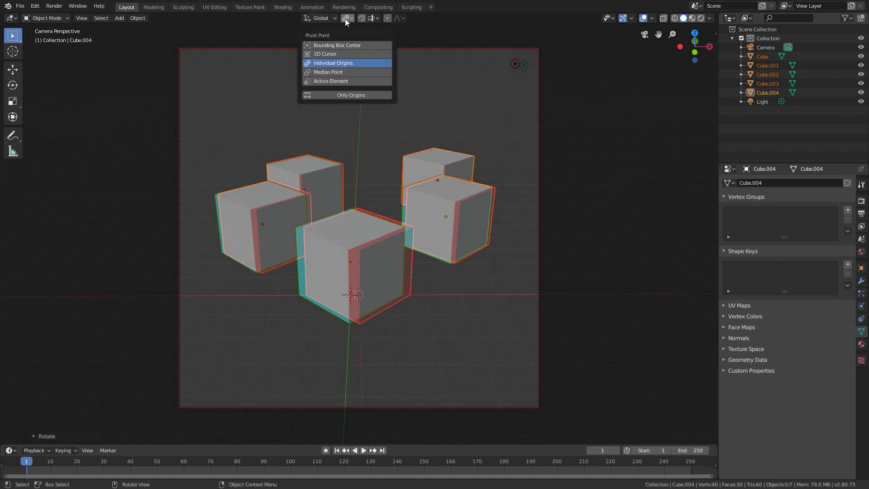
click(339, 71)
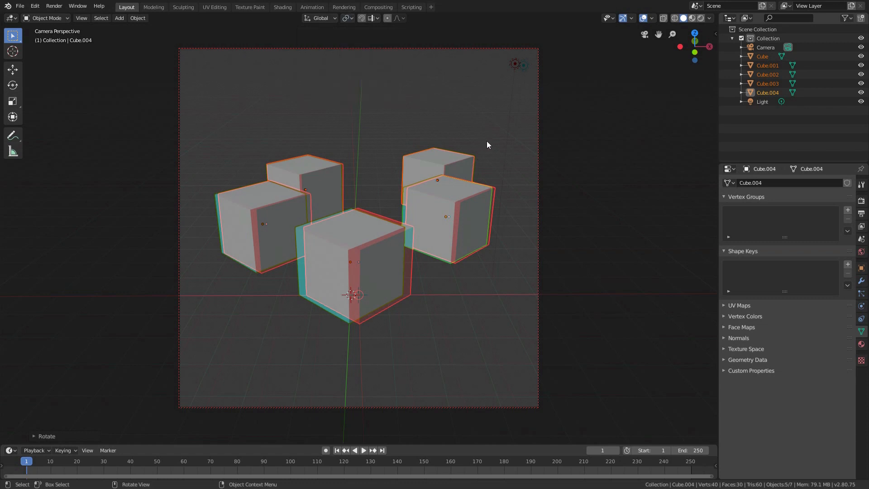
key(alt+a)
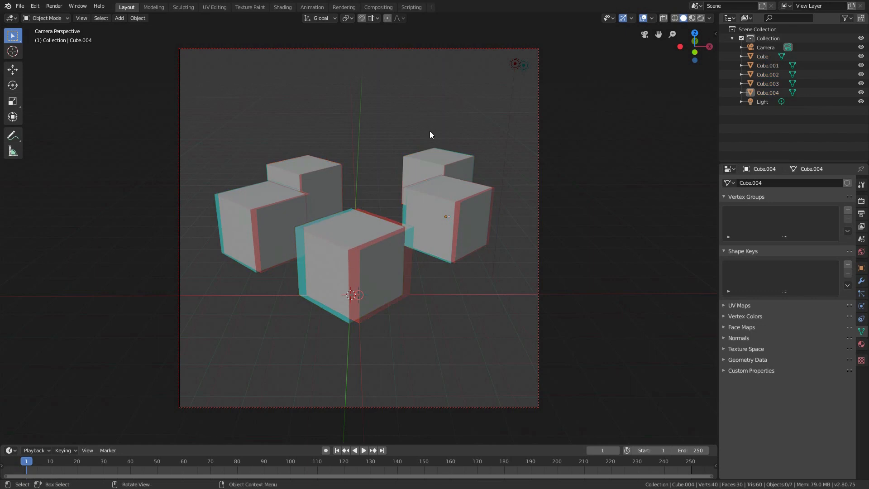
Add a mesh plane beneath the cubes as a floor and scale it by 25
key(shift+a)
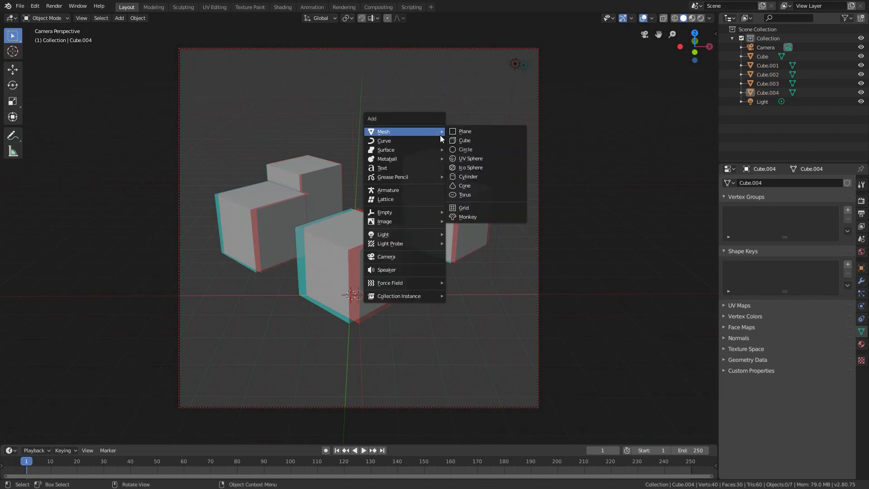
click(451, 132)
text(s)
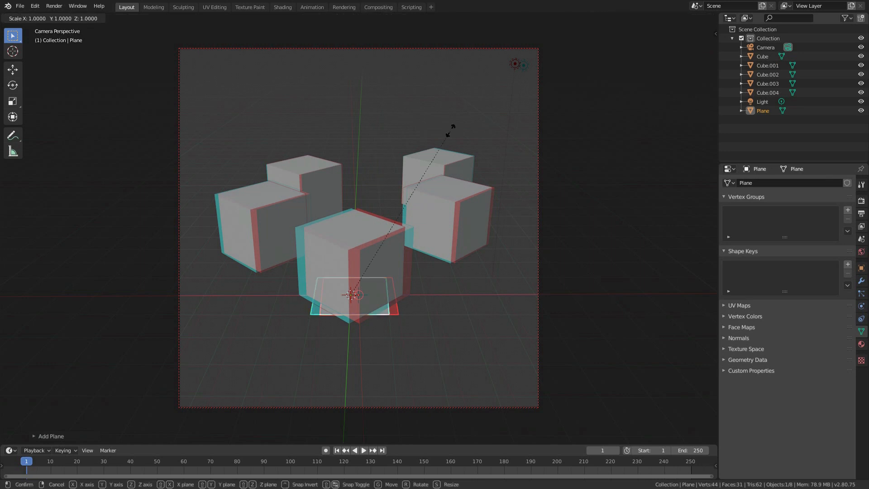
text(25)
key(Return)
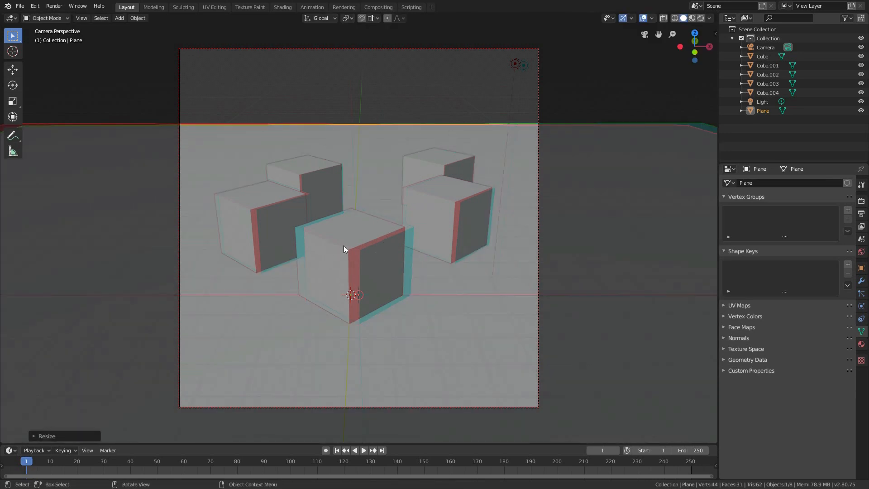
Show the viewport in rendered shading and move the light horizontally, out past the right edge of the camera frame
key(z)
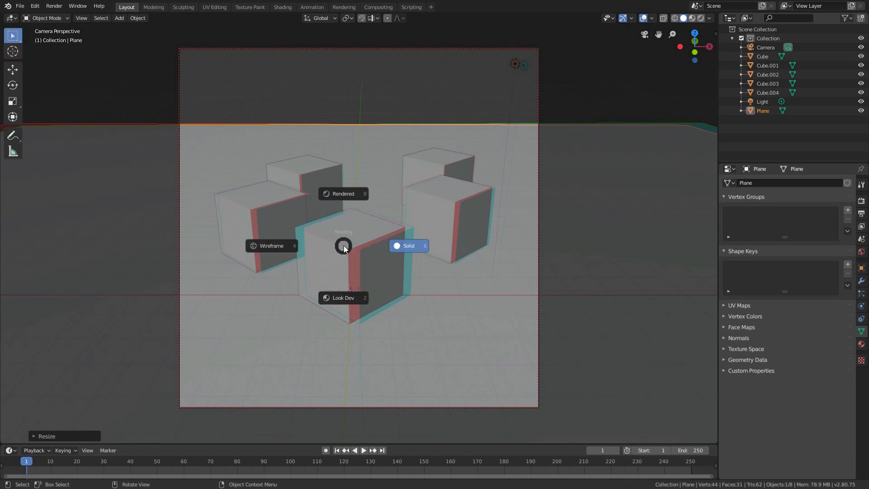
key(r)
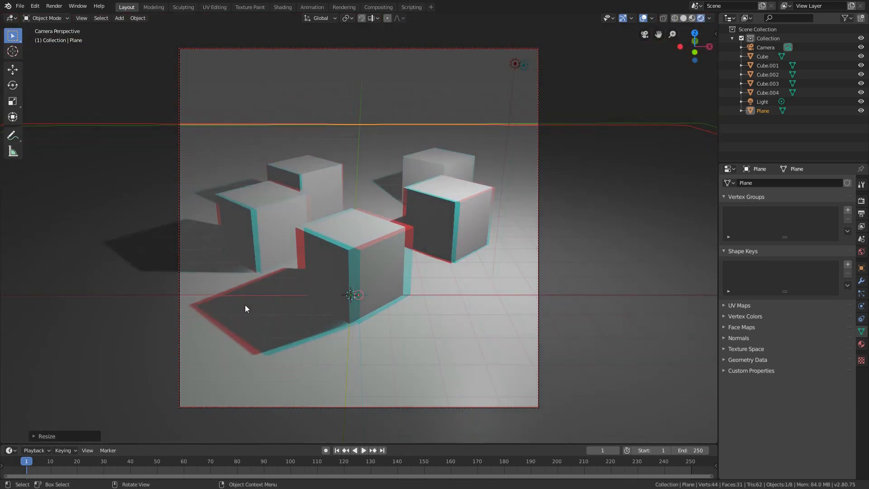
click(516, 66)
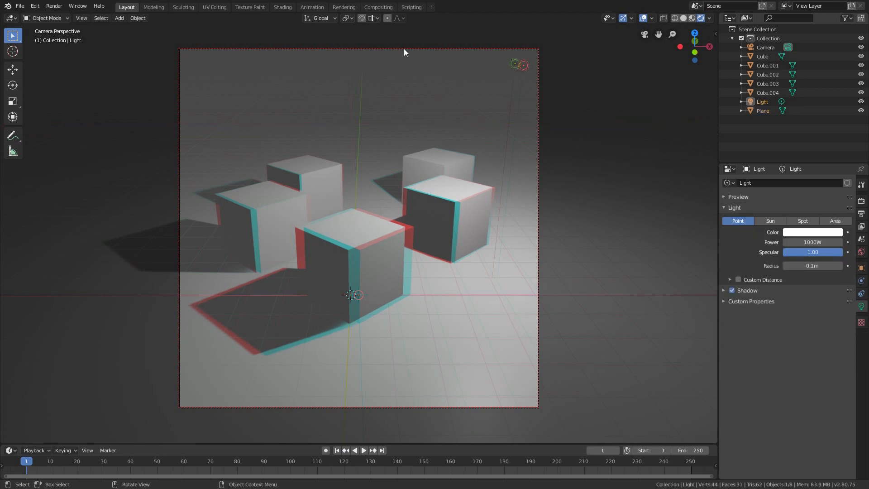
key(g)
key(z)
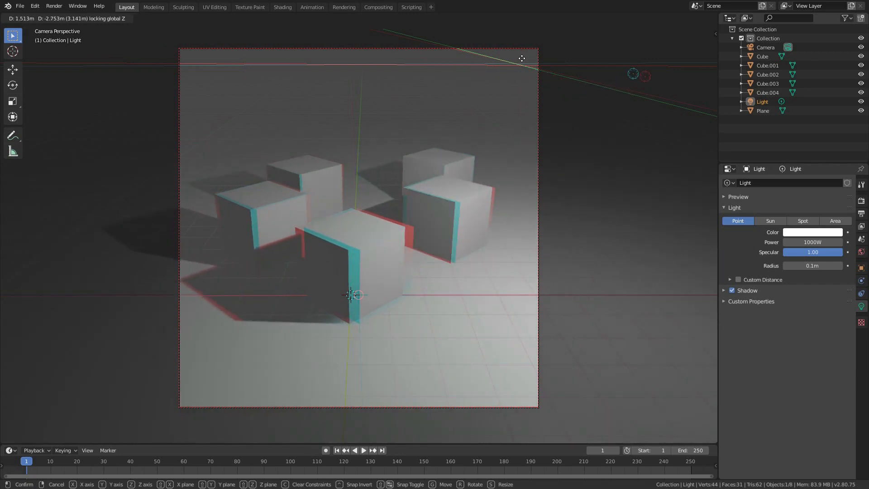
click(614, 41)
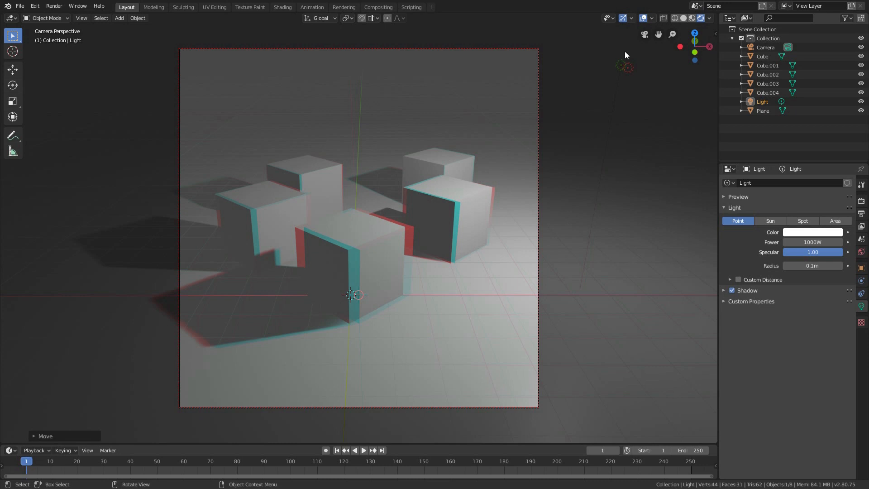
Lower the light about 1.87 m along the global Z axis to lengthen the cubes' shadows
key(g)
key(z)
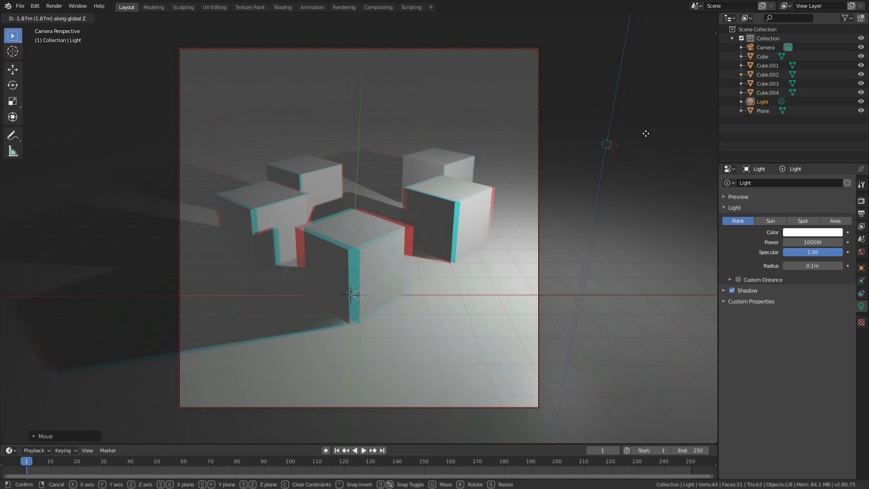
click(646, 135)
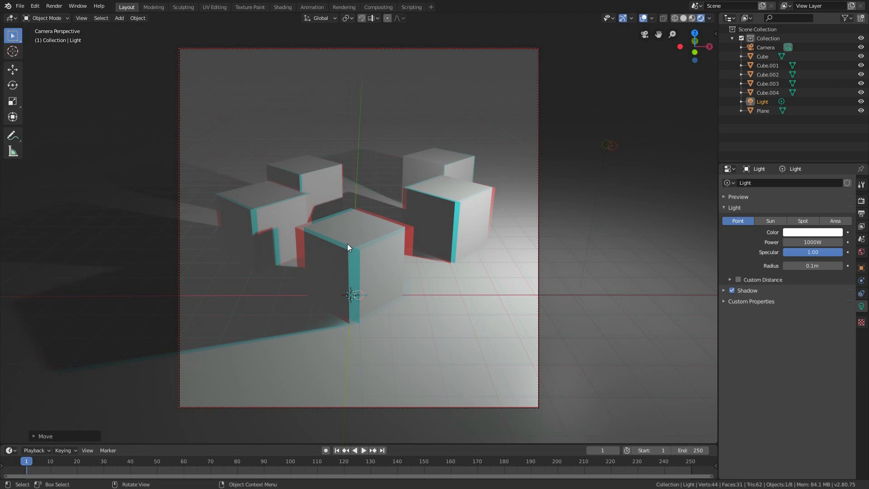
Select the nearer of the two right-hand cubes and rename its material as r
click(455, 199)
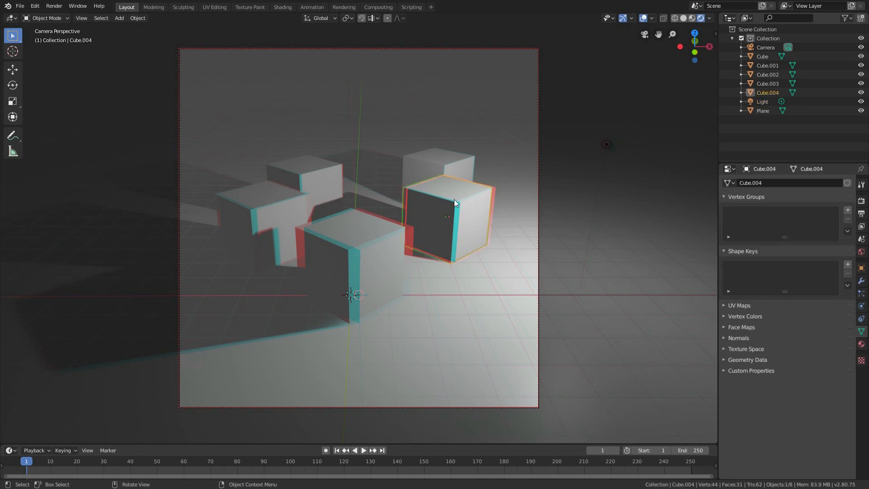
click(862, 345)
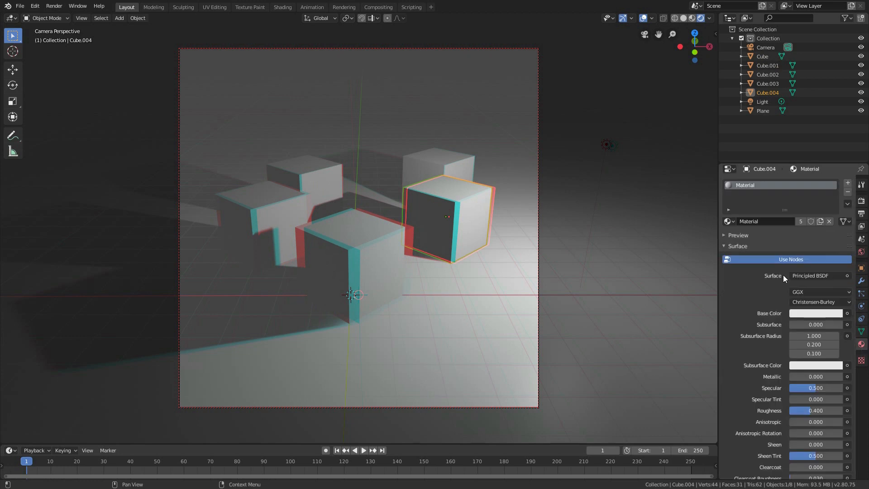
click(770, 221)
text(r)
key(Return)
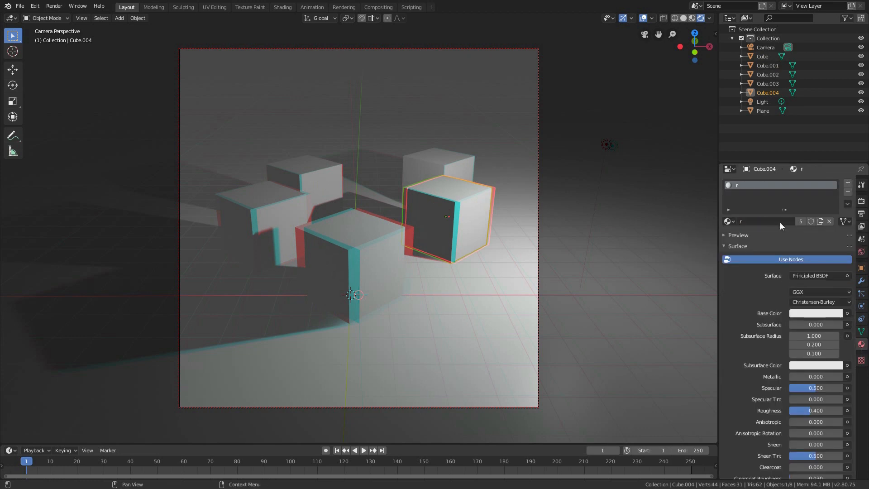
Change material r to a Diffuse BSDF surface and give it a saturated red color
click(814, 276)
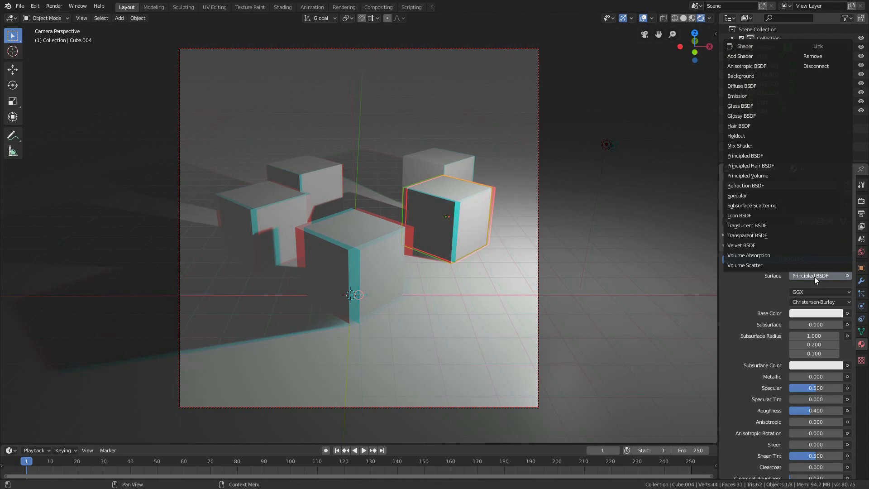
key(d)
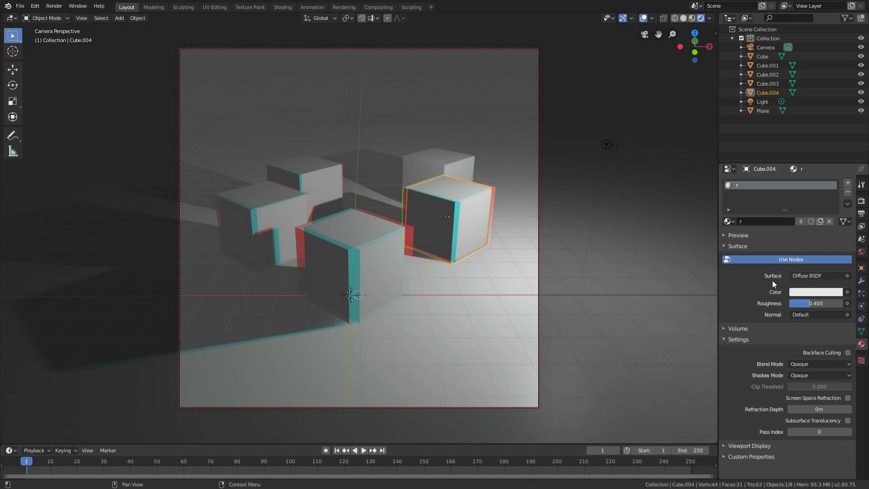
click(802, 292)
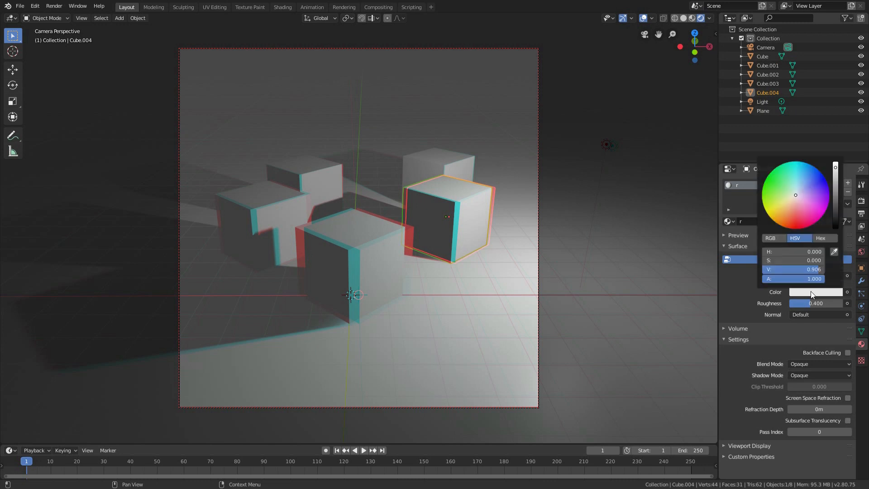
click(797, 222)
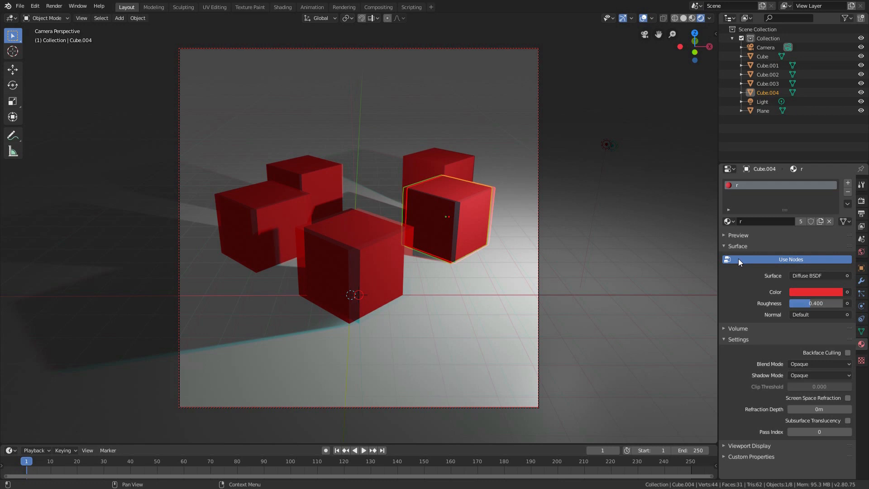
Give the front cube its own copy of the red material, name it y and color it orange-yellow
click(374, 250)
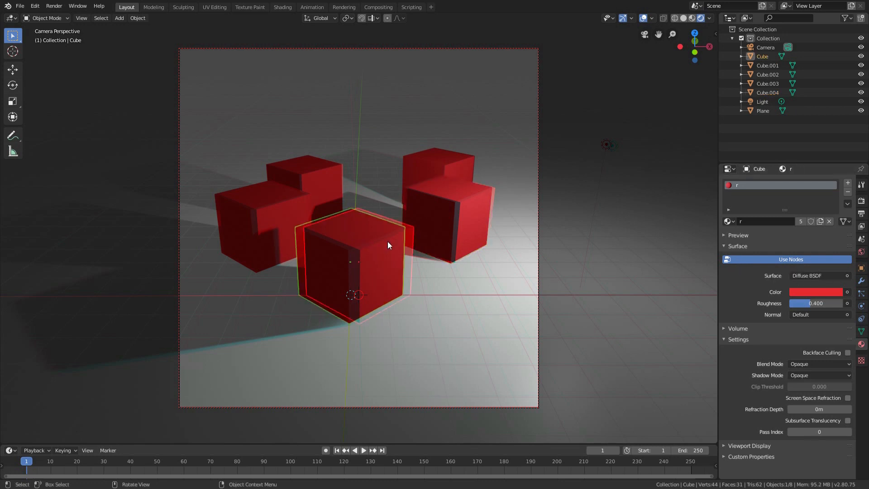
click(820, 221)
click(789, 222)
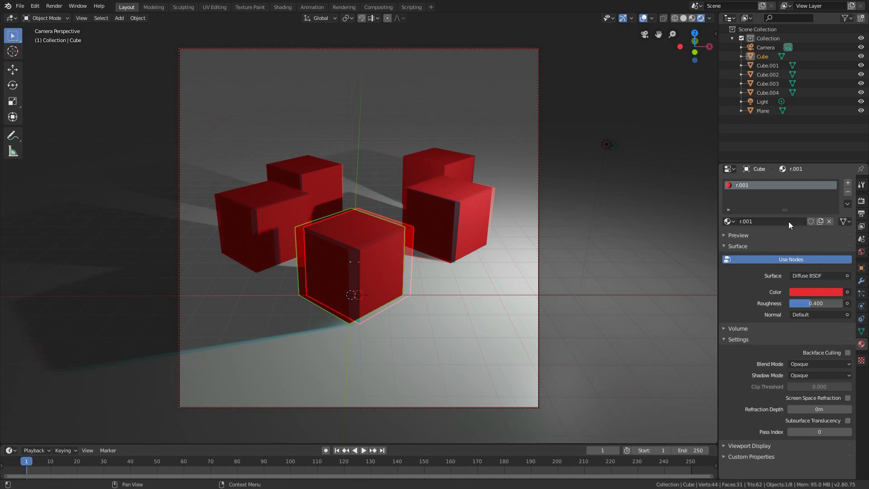
text(y)
key(Return)
click(818, 292)
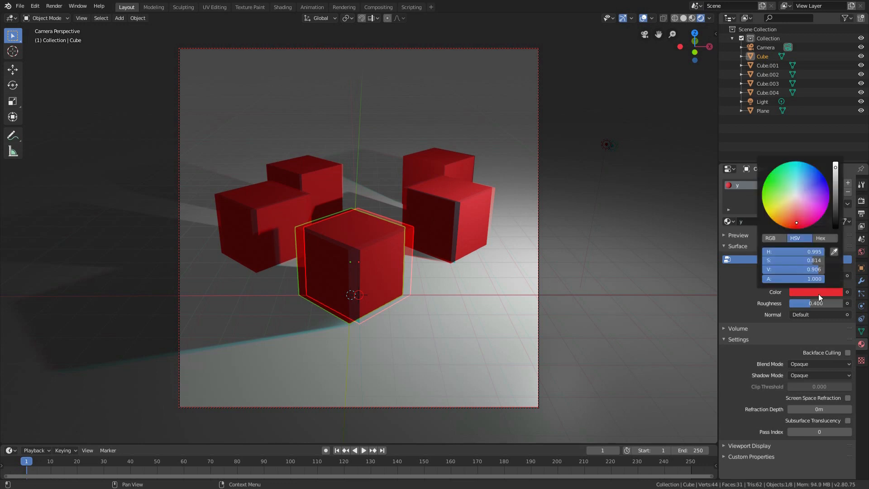
drag(797, 223, 782, 213)
Give the front-left cube its own copy of the red material, name it k and darken its color to near-black with value 0.200
click(256, 200)
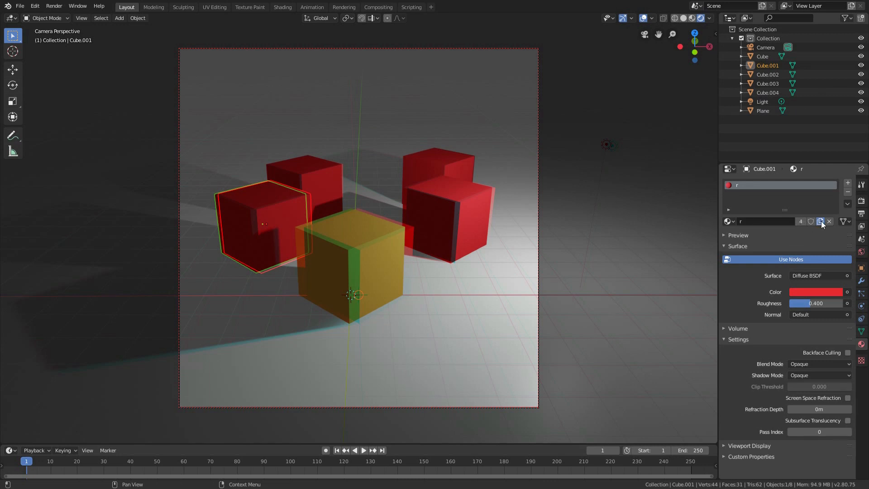
click(821, 222)
click(783, 219)
text(k)
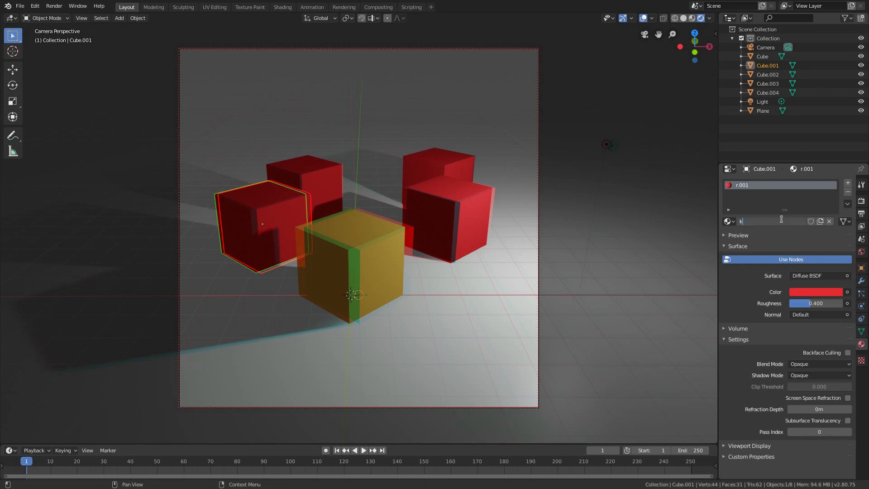
key(Return)
click(807, 293)
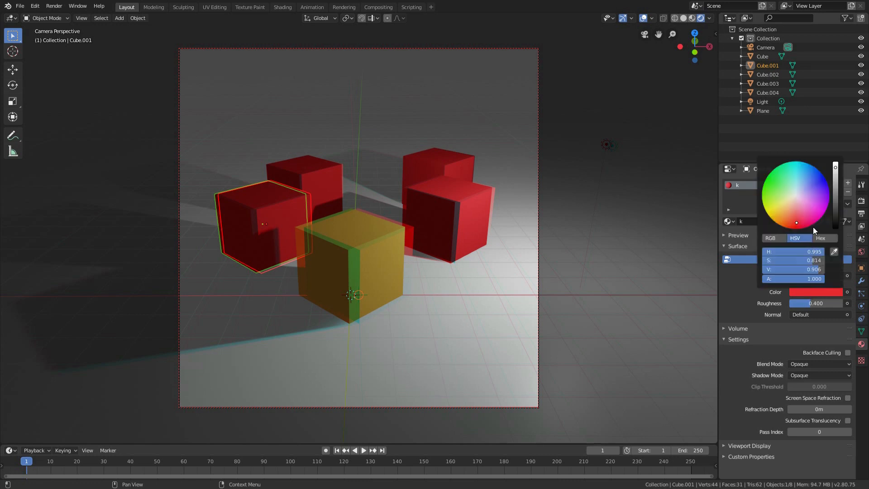
drag(799, 201, 796, 197)
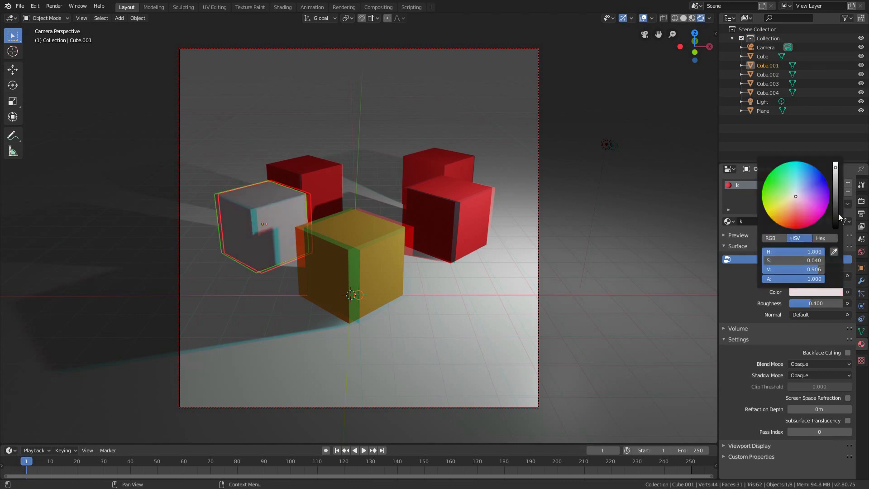
click(835, 215)
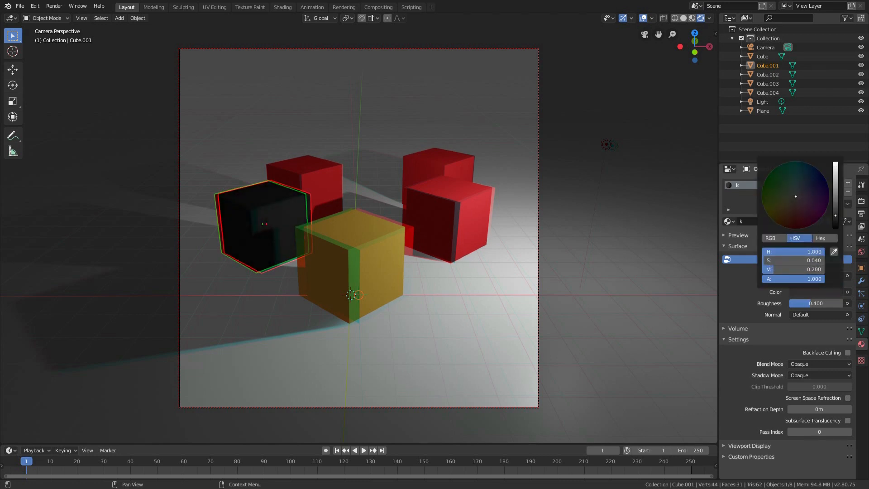
Give the back-left cube its own copy of the red material, name it b and color it blue
click(315, 176)
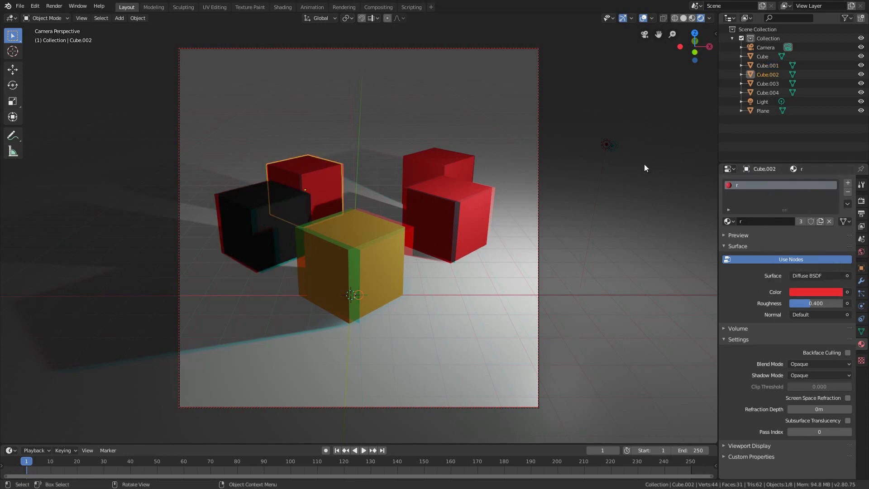
click(819, 221)
click(776, 219)
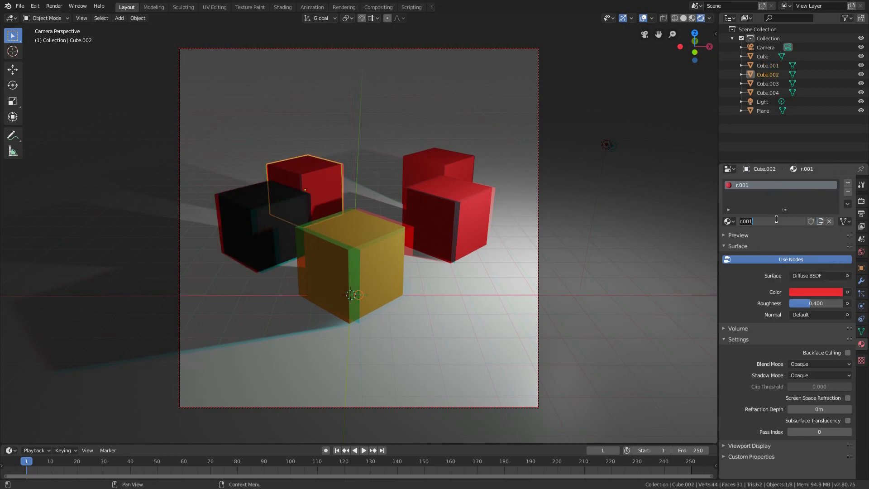
text(b)
key(Return)
click(807, 293)
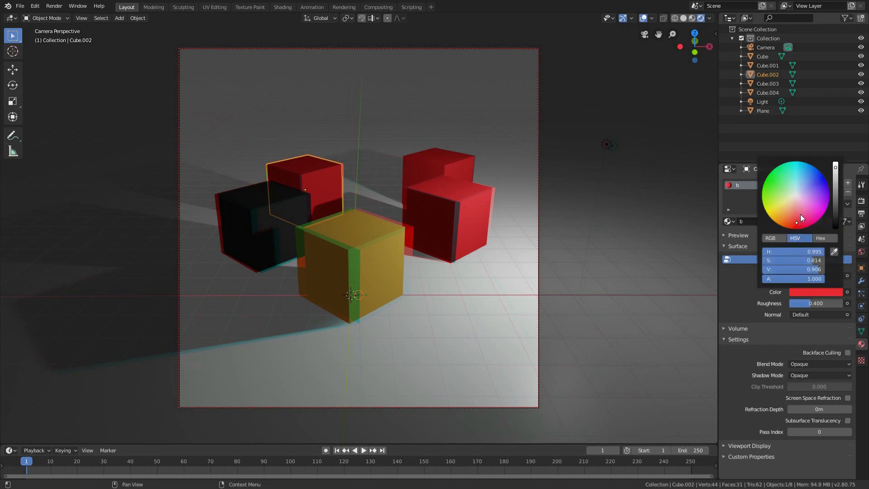
drag(801, 213, 806, 179)
Give the back-right cube its own copy of the red material, name it g and color it light green
click(453, 165)
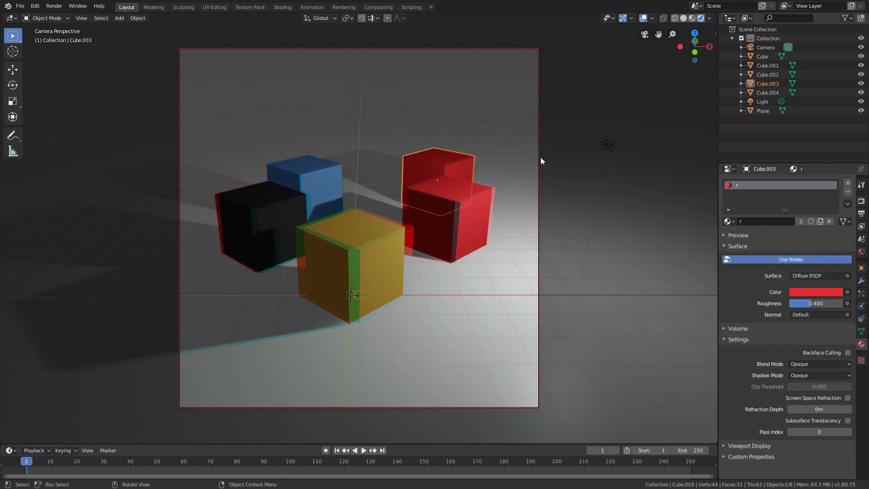
click(820, 221)
double_click(765, 222)
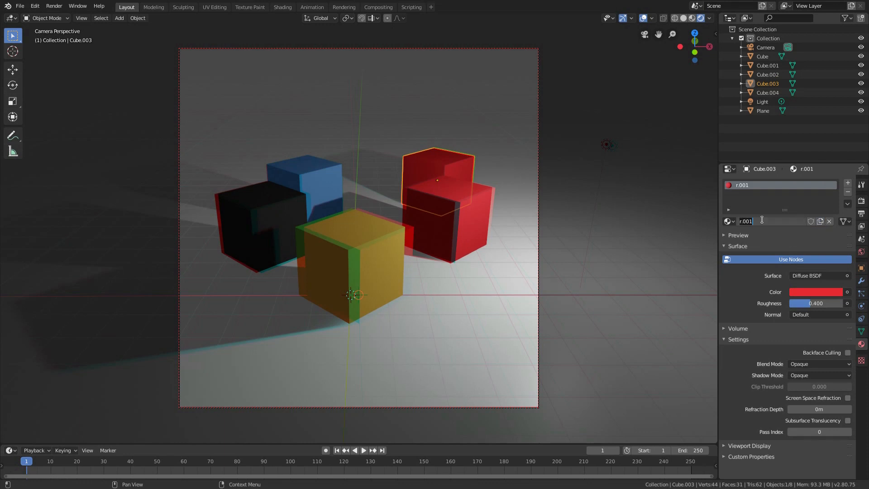
text(g)
key(Return)
click(814, 293)
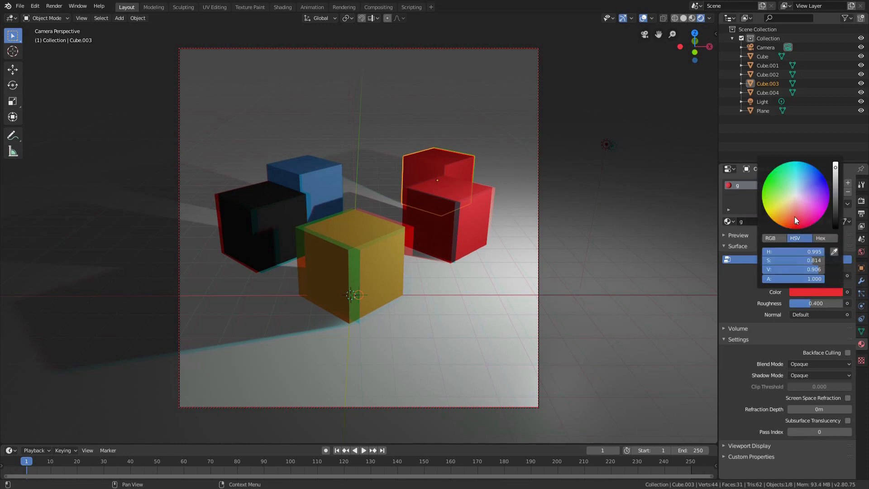
drag(795, 217, 786, 180)
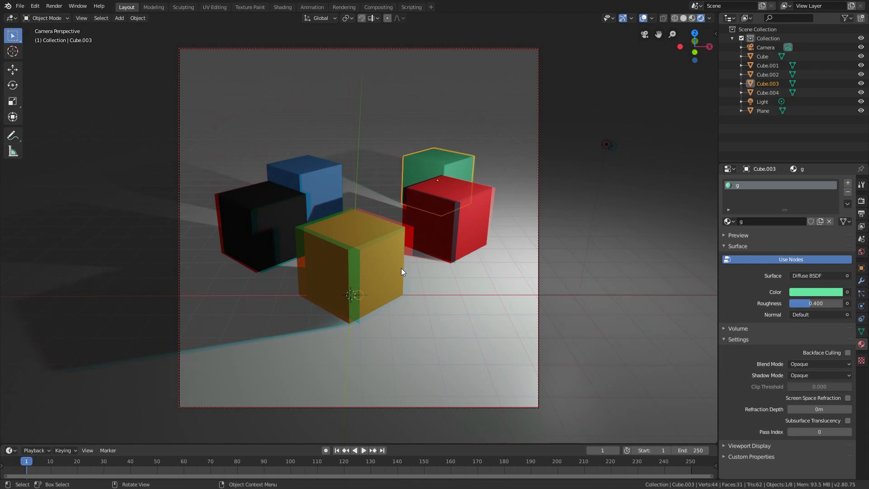
Render the frame and save it over untitled.png as a Stereo 3D, Side-by-Side image with Cross-Eyed enabled
key(F12)
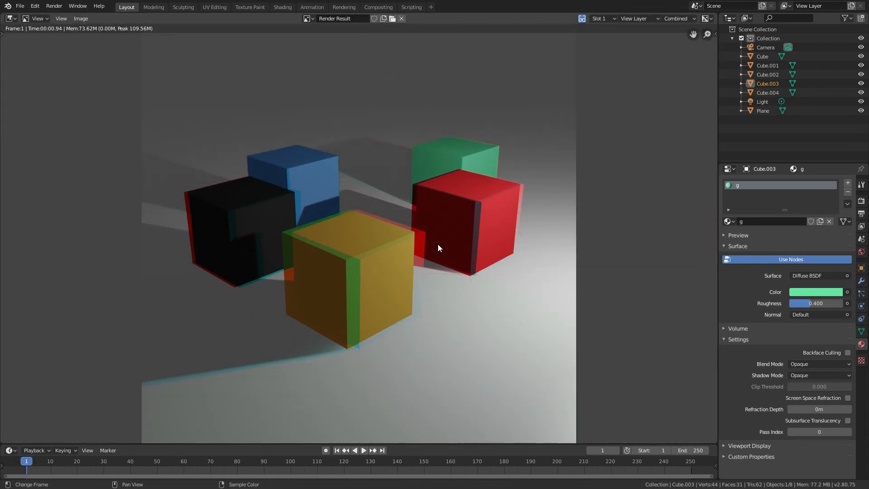
key(shift+alt+s)
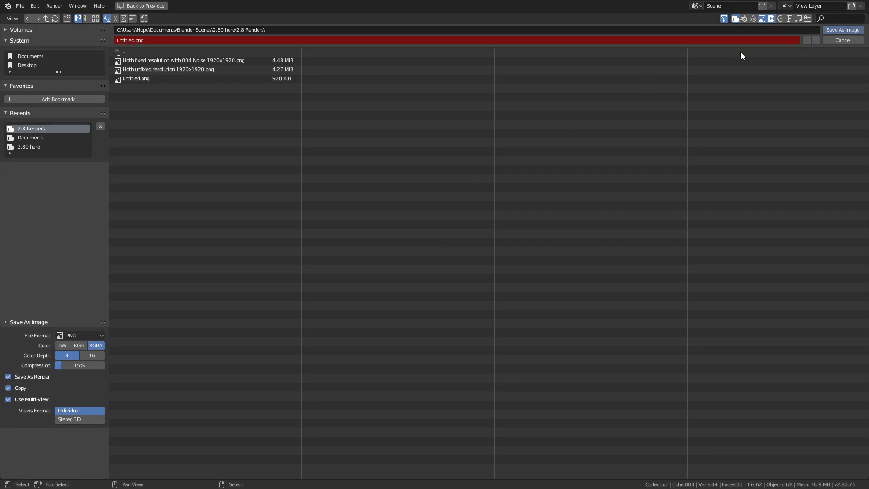
click(81, 419)
click(70, 429)
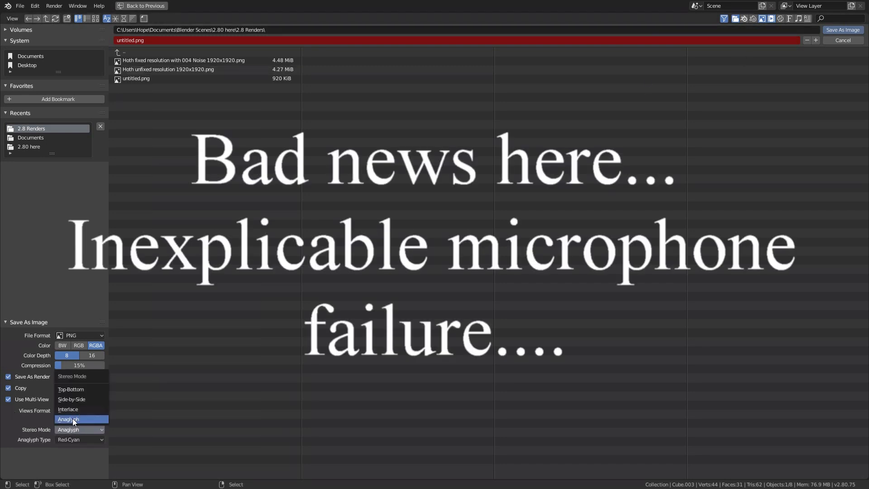
click(77, 400)
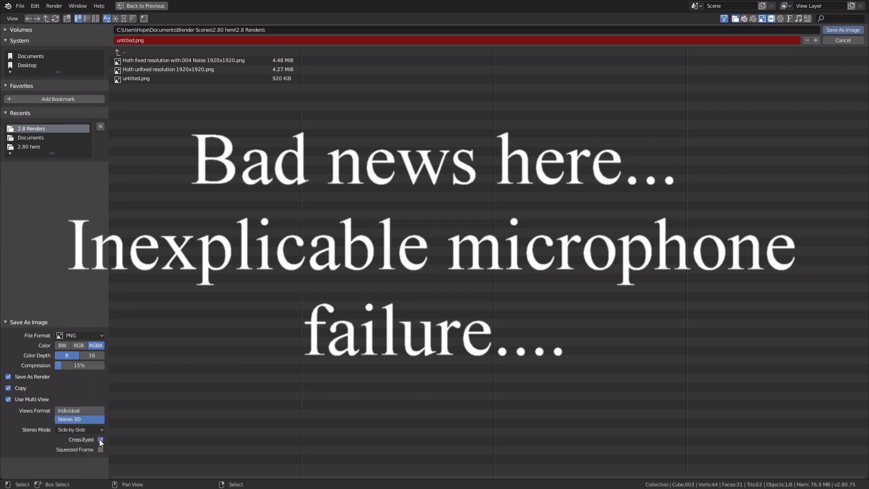
click(843, 30)
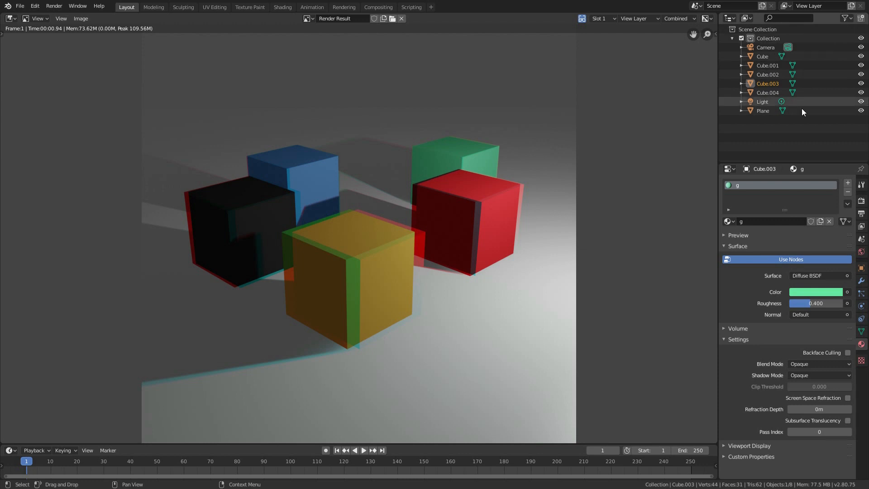
Show the scene's Output properties with the file format and Views settings
click(861, 226)
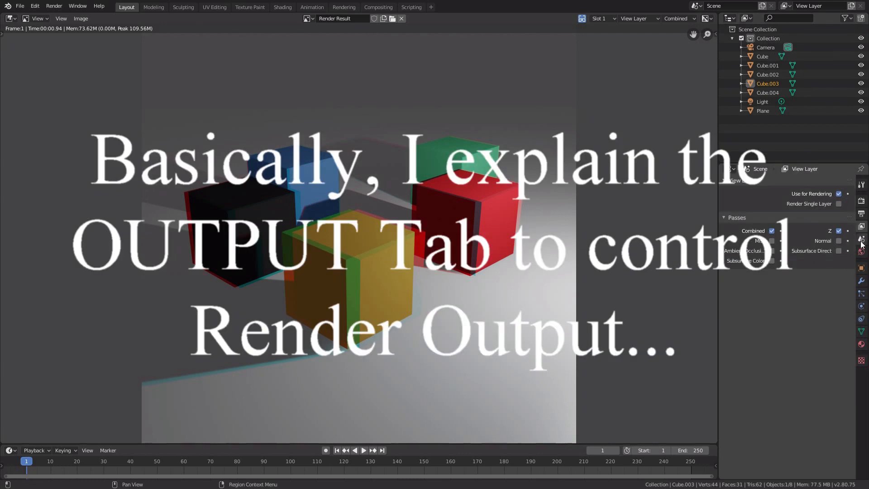
click(861, 214)
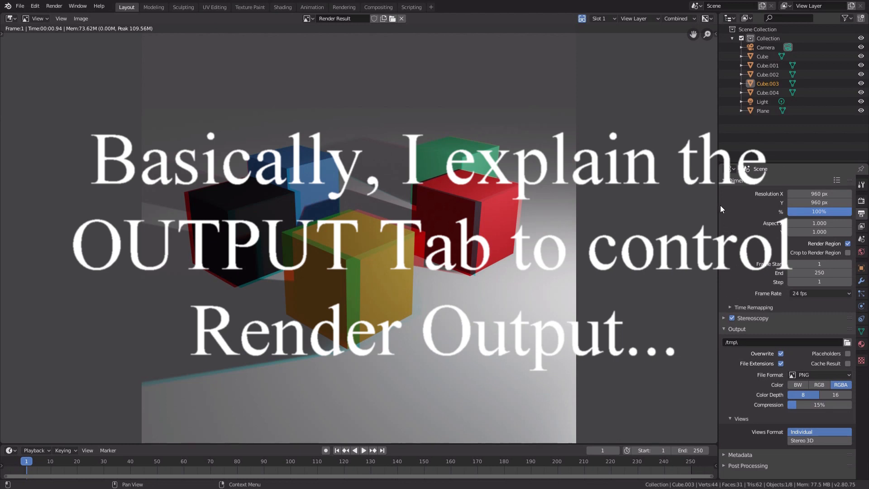
scroll(720, 205, down, 7)
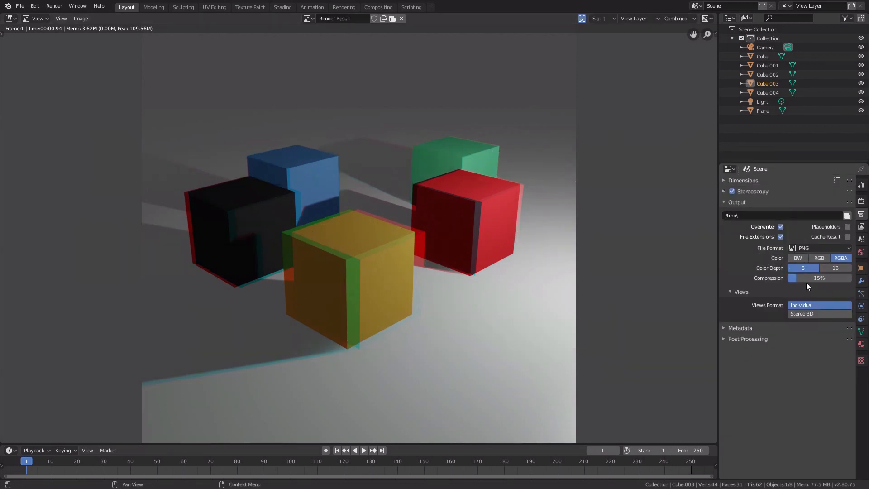
Switch to File Explorer, view the untitled render in Windows Photo Viewer, close it and return to Blender's 3D viewport
key(alt+Tab)
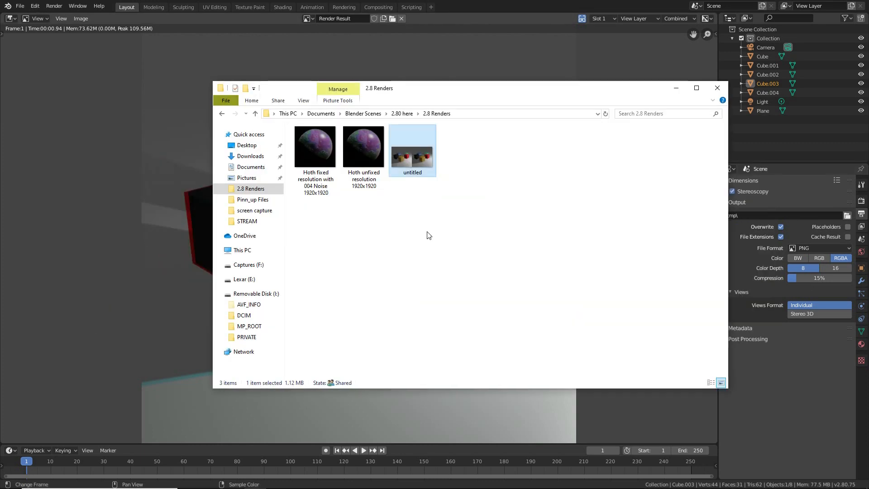
right_click(409, 153)
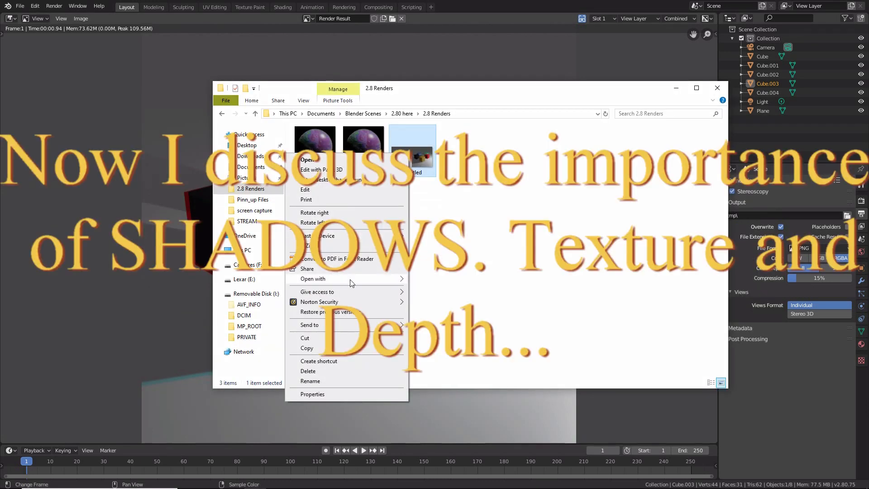
mouse_move(351, 283)
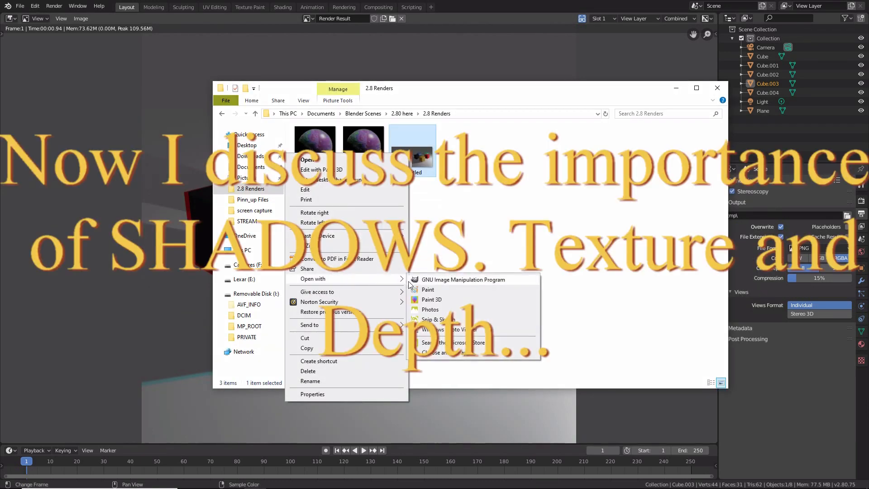
click(437, 330)
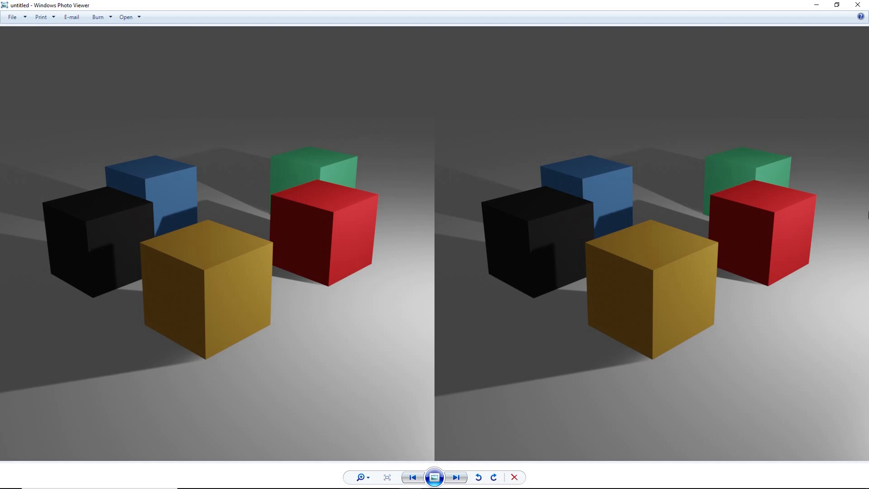
click(858, 4)
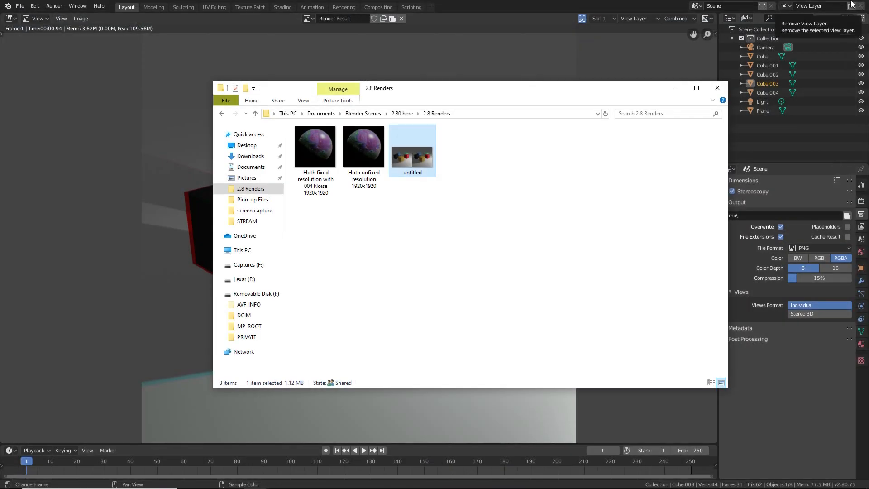
click(640, 4)
key(Escape)
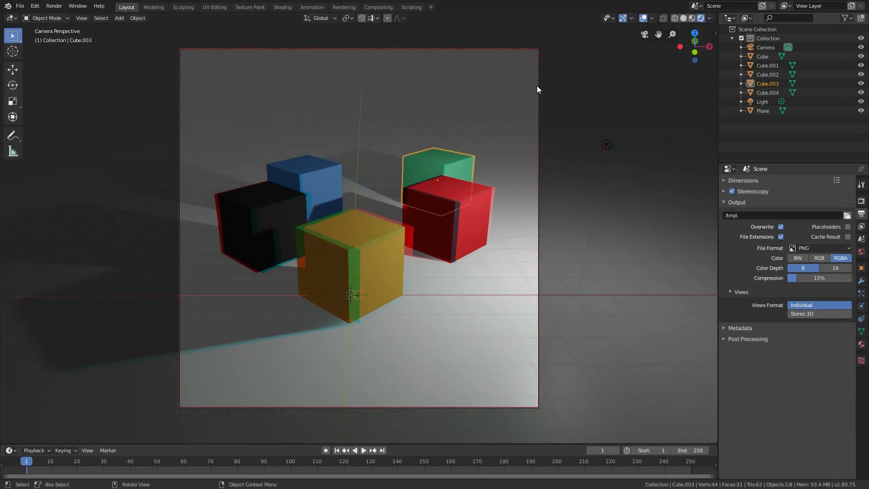
Select the camera and set its stereoscopy interocular distance to 0.325 m
click(538, 89)
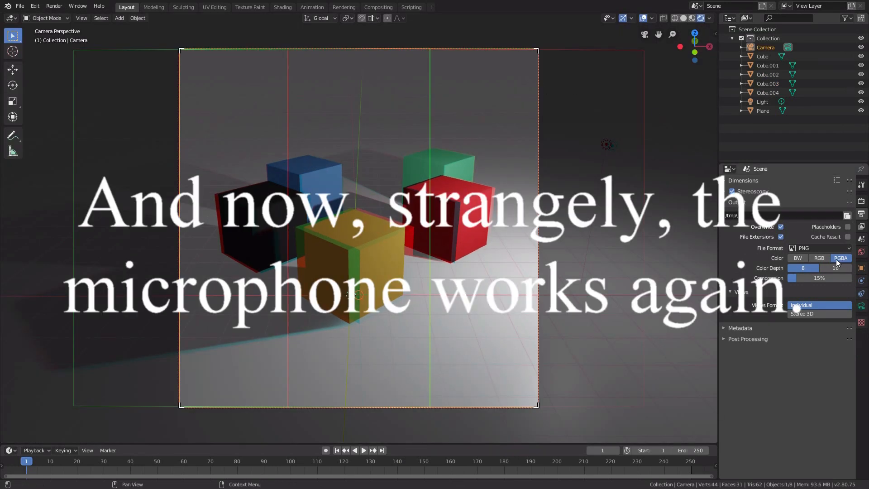
click(861, 306)
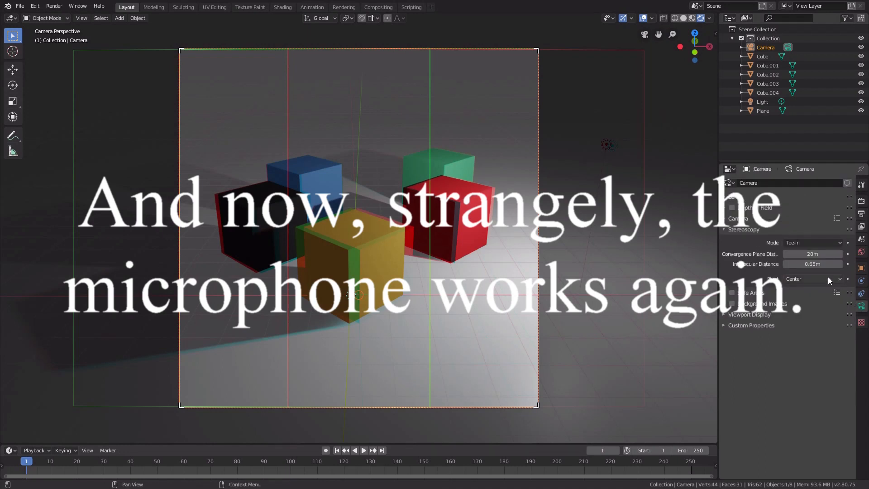
click(819, 264)
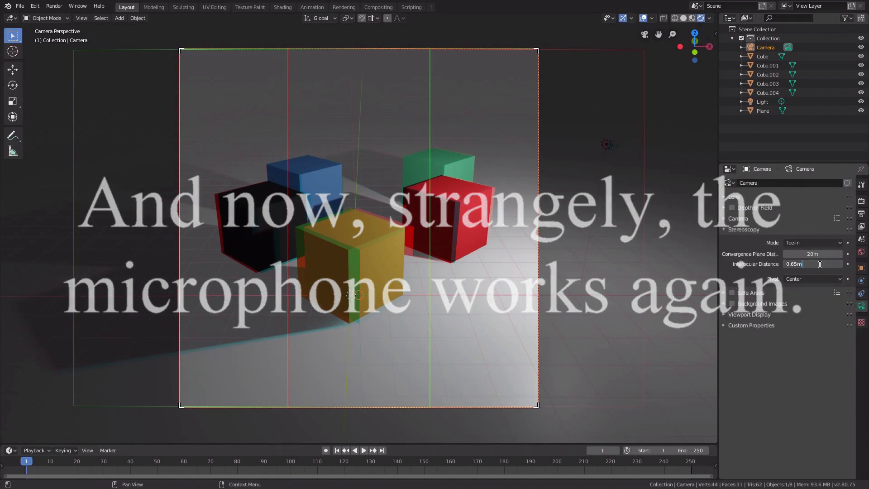
text(0.325)
key(Return)
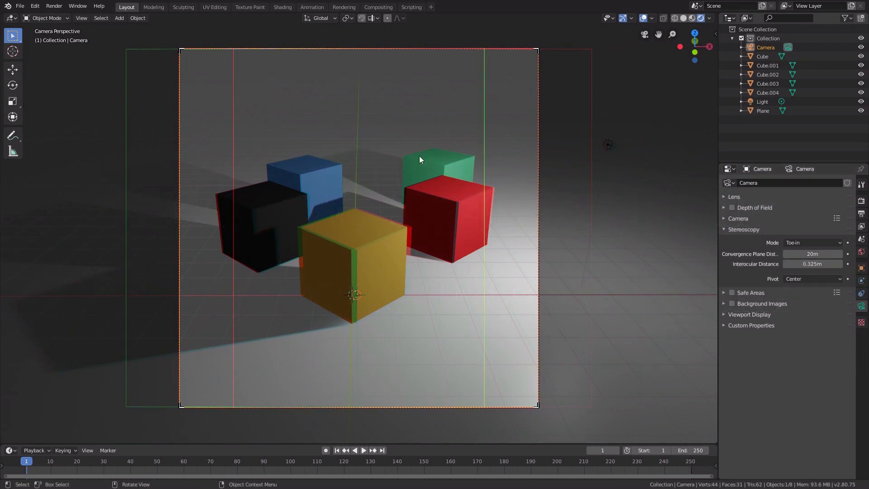
Show the scene's Output properties and render the current frame again
click(861, 214)
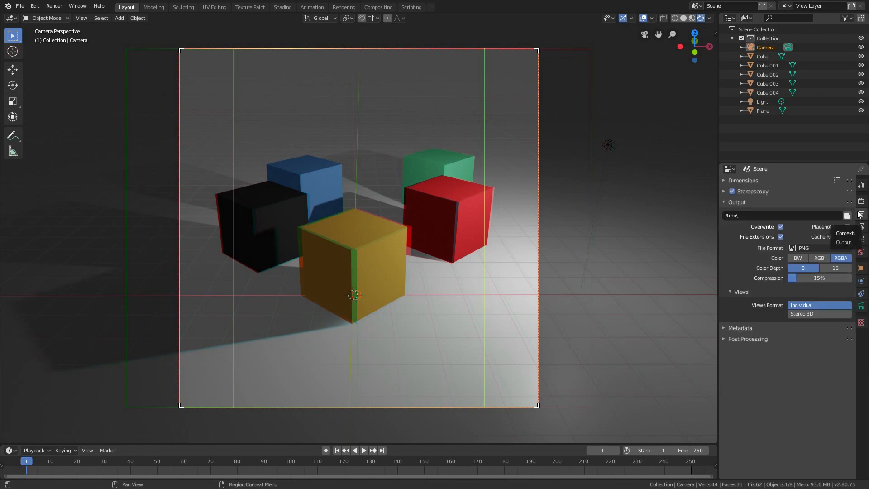
key(F12)
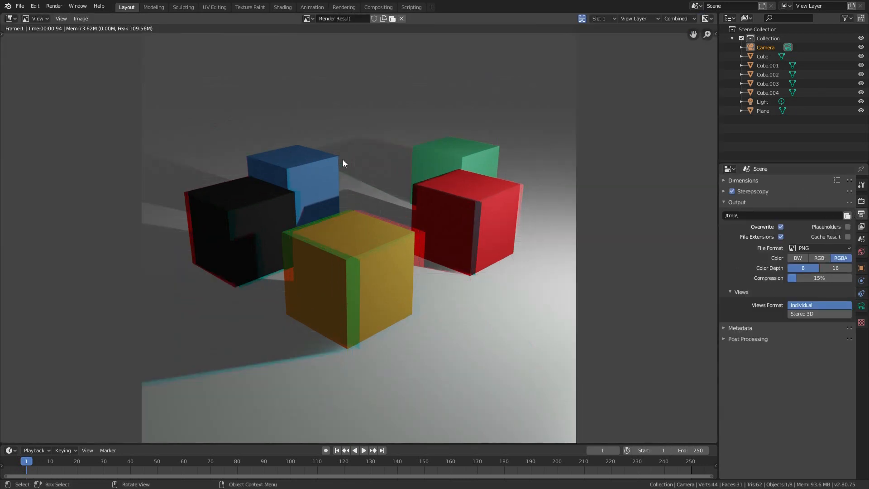
key(shift+alt+s)
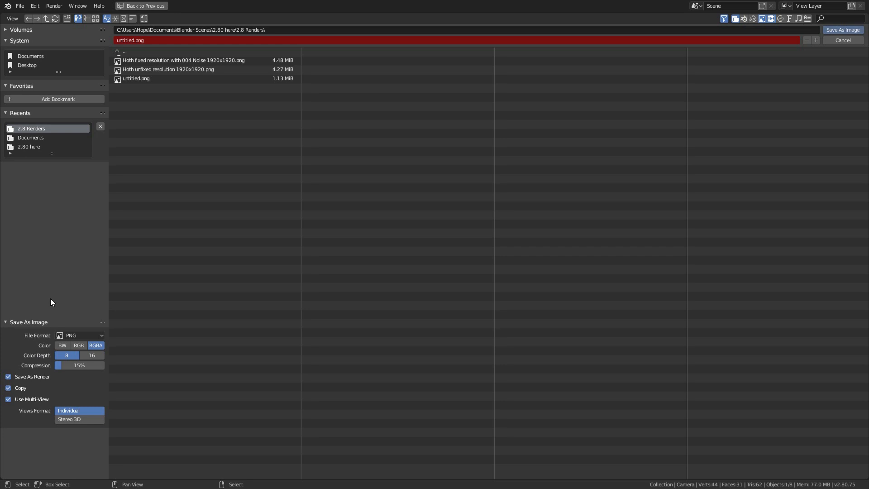
key(t)
key(t)
key(t)
key(t)
click(838, 41)
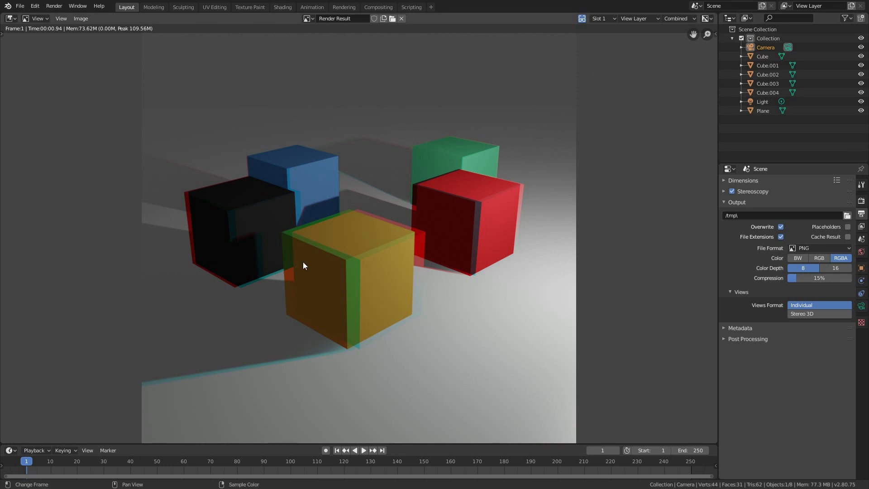
Close the render and set the output views format to Stereo 3D in Side-by-Side mode with Cross-Eyed enabled
key(Escape)
click(824, 314)
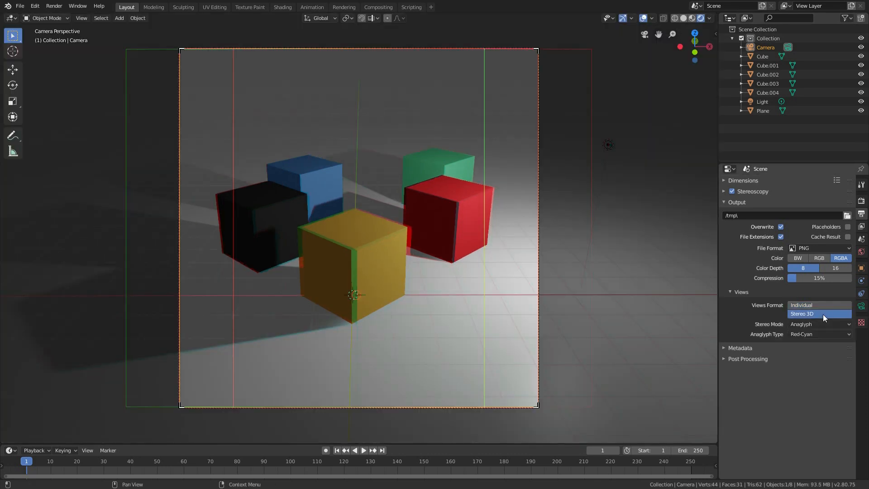
click(816, 322)
click(813, 354)
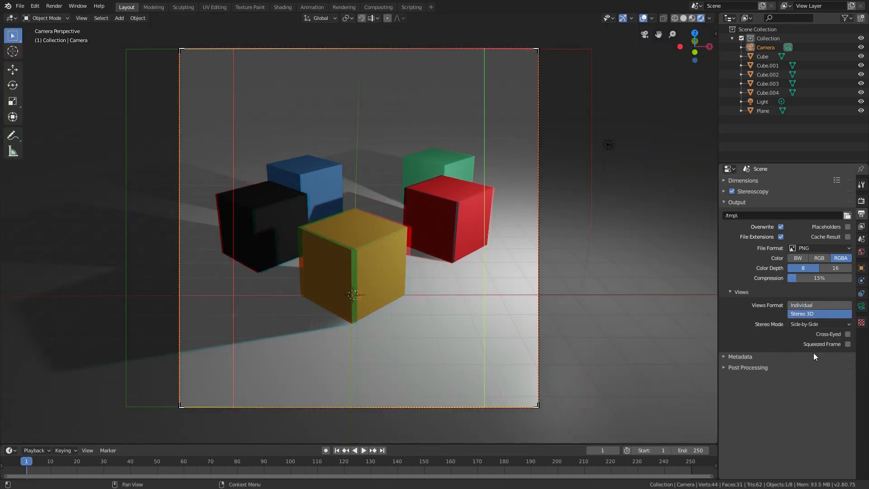
click(848, 335)
click(733, 291)
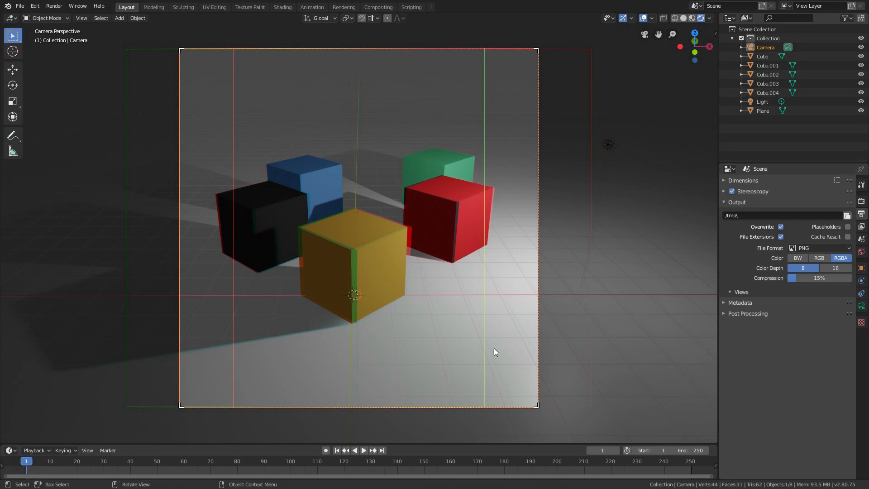
Make a linked duplicate of the point light and place it on the yellow cube's side, moving it only within the global XY plane
middle_drag(346, 259, 426, 195)
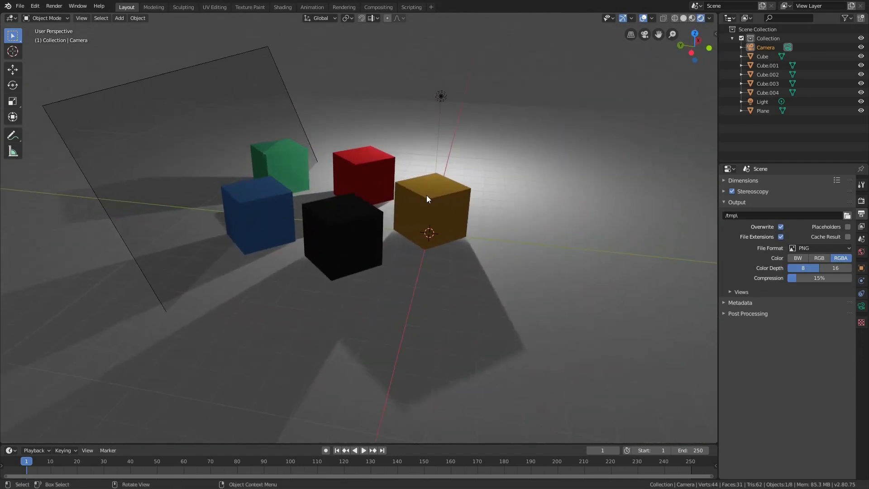
click(441, 97)
key(shift)
key(shift+d)
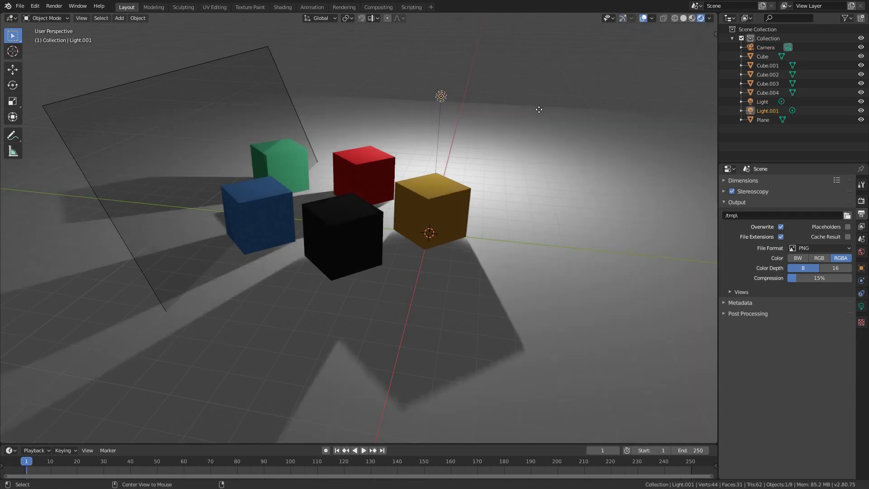
key(shift+z)
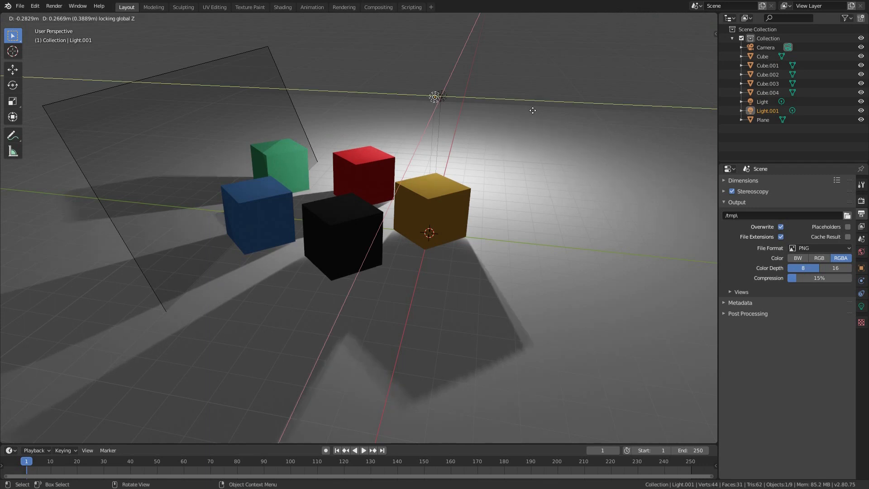
click(645, 115)
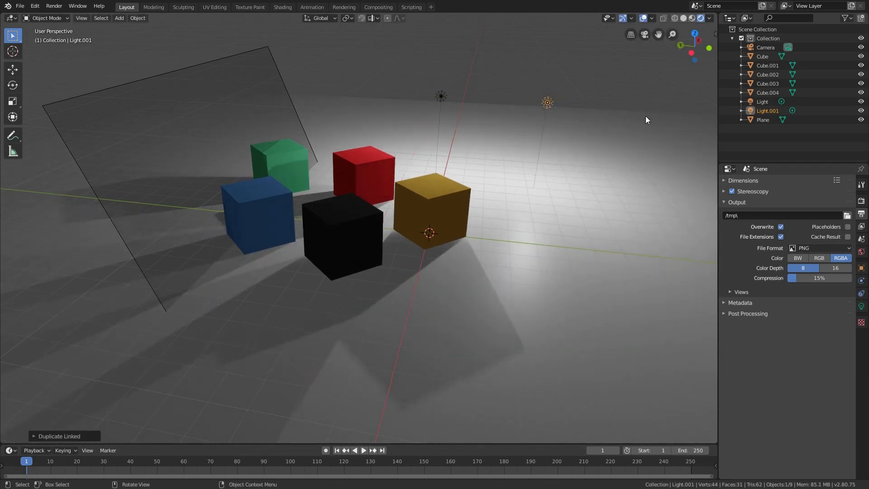
Set the linked lights' power to 900 W and give them a warm color with hue 0.100 and saturation 0.181
click(861, 306)
click(804, 242)
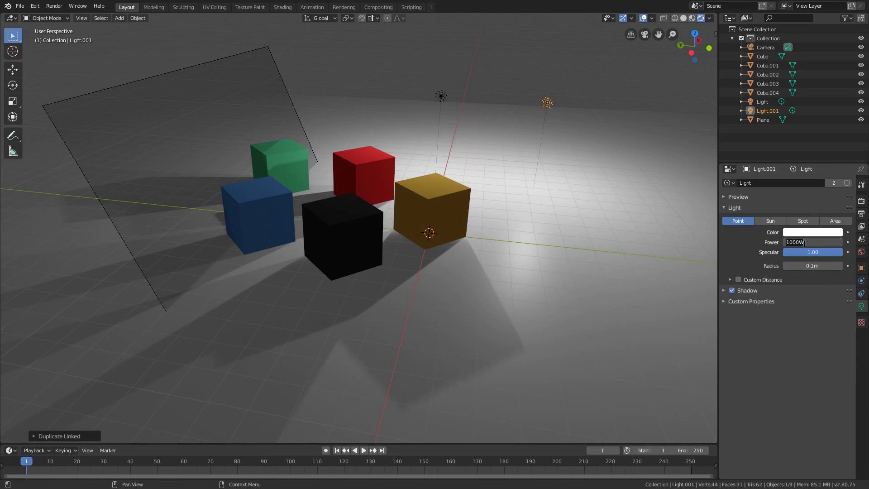
text(900)
key(Return)
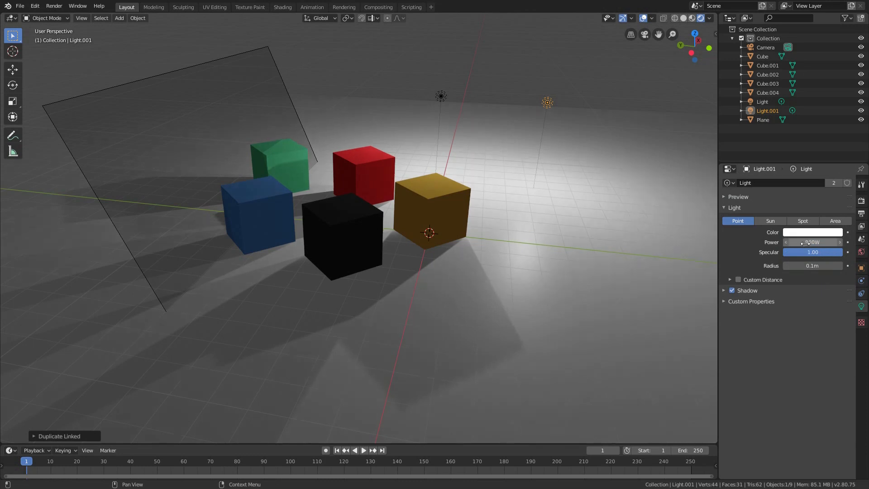
click(440, 97)
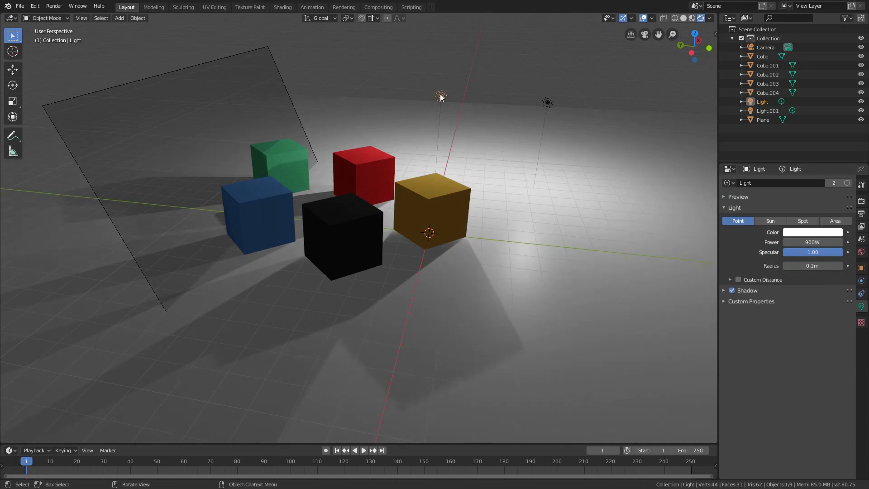
click(809, 232)
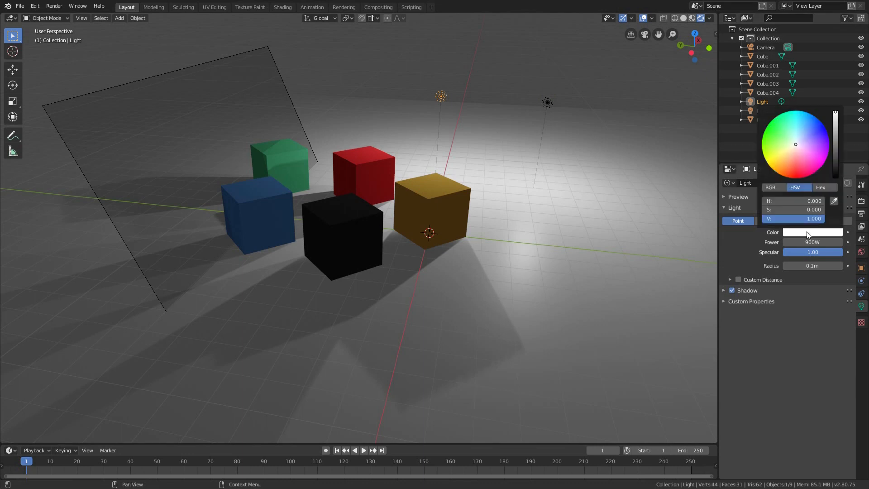
click(793, 149)
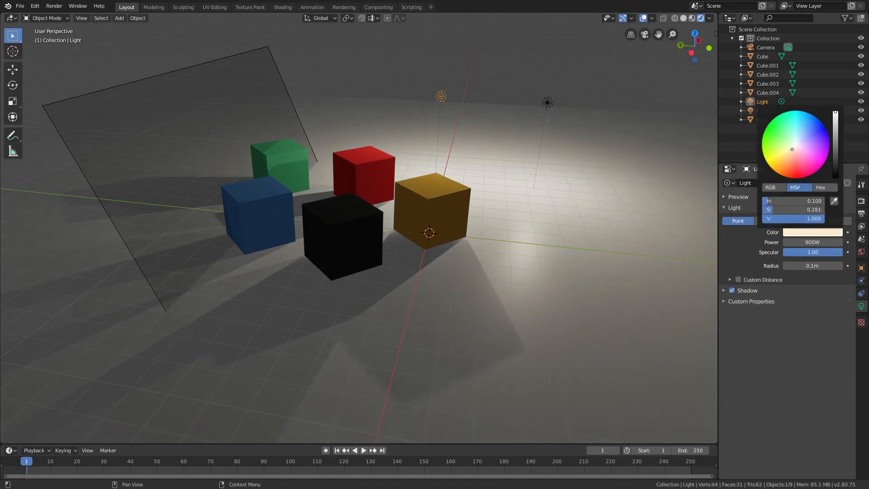
Tint the world background color slightly blue and brighten it
click(861, 251)
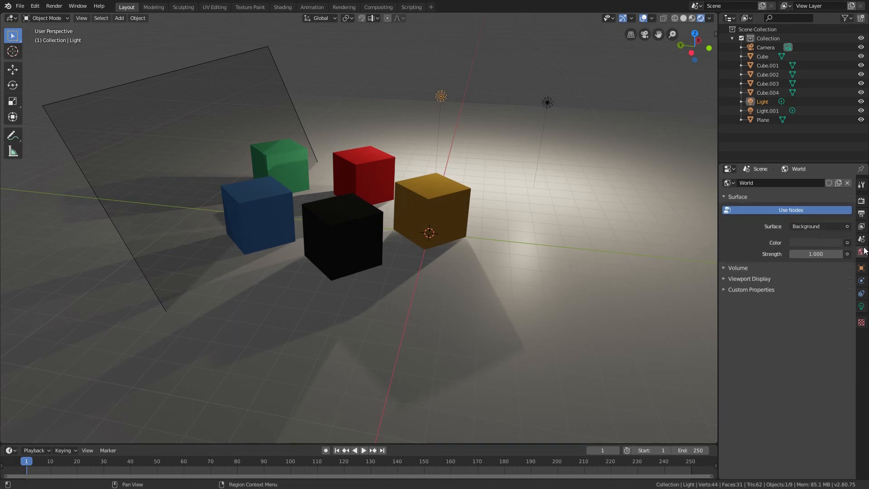
click(814, 242)
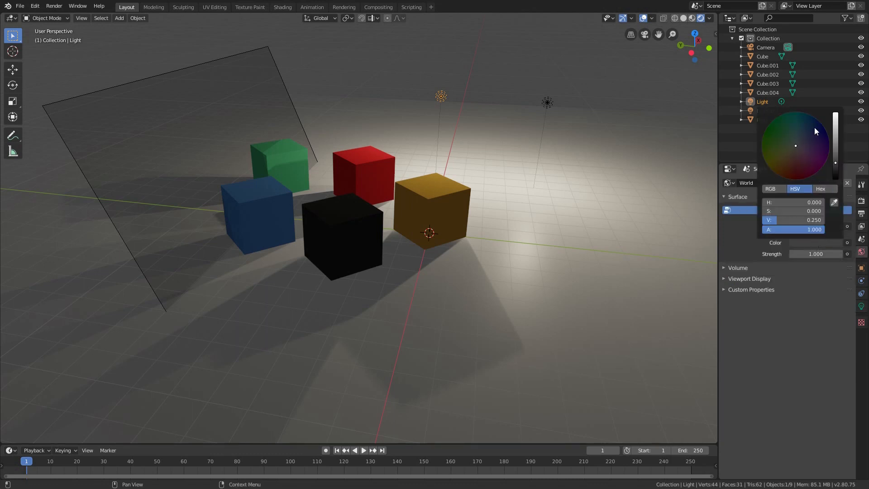
drag(797, 142, 798, 140)
drag(835, 165, 835, 152)
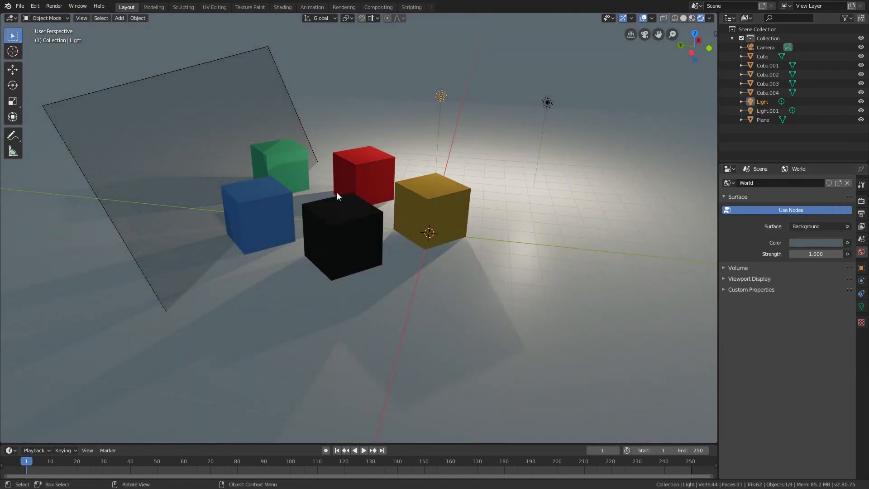
Render the camera view and save the stereo image over untitled.png in the 2.8 Renders folder
key(KP_0)
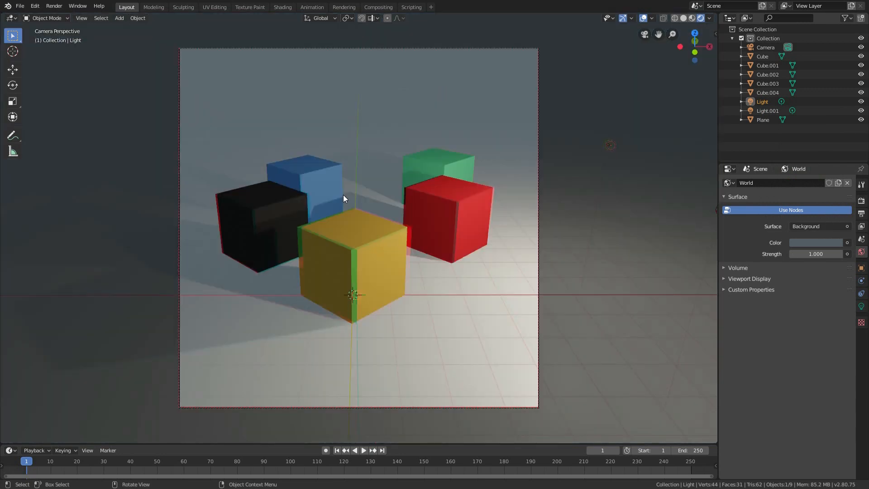
key(F12)
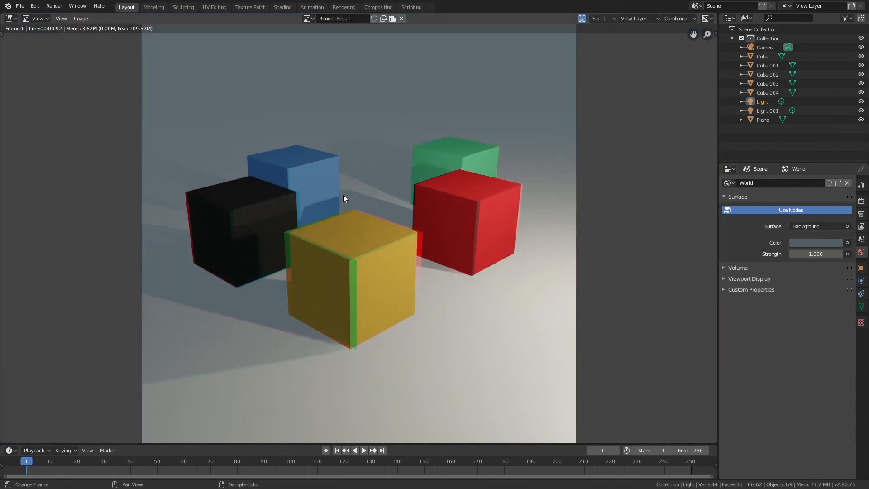
key(shift+alt+s)
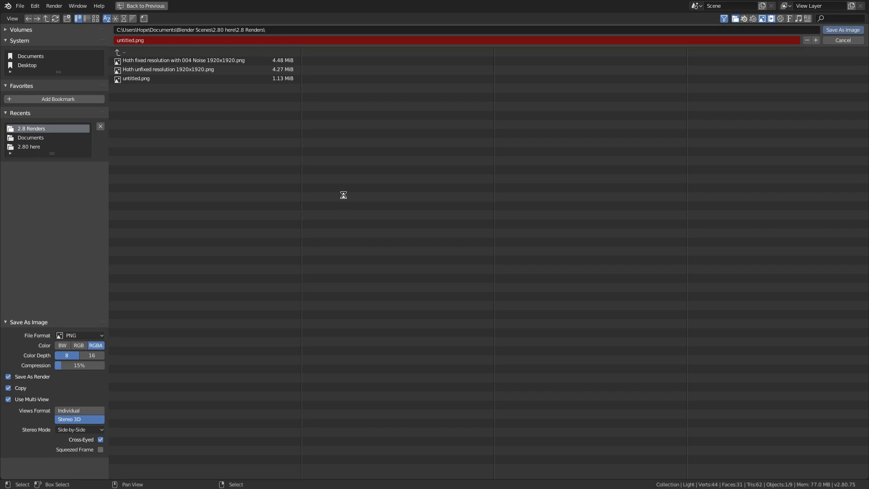
key(Return)
Switch to File Explorer, view the untitled render in Windows Photo Viewer, close it and return to Blender's 3D viewport
key(alt+Tab)
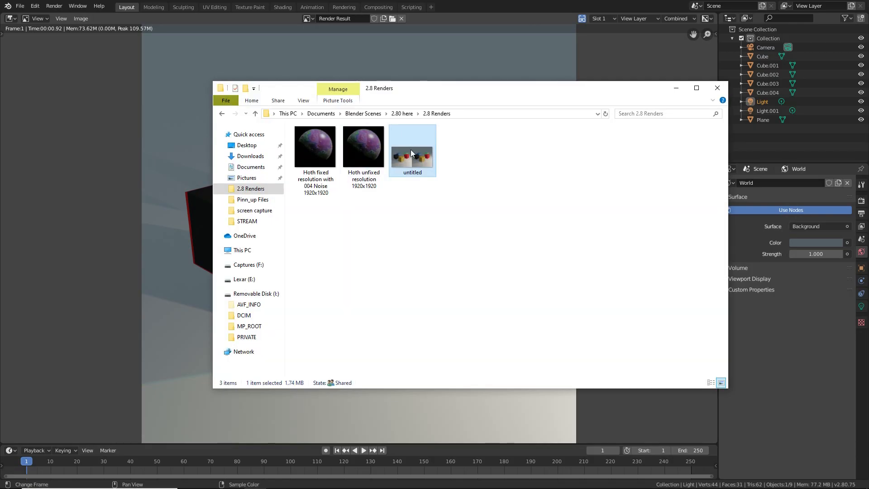
right_click(411, 150)
mouse_move(398, 276)
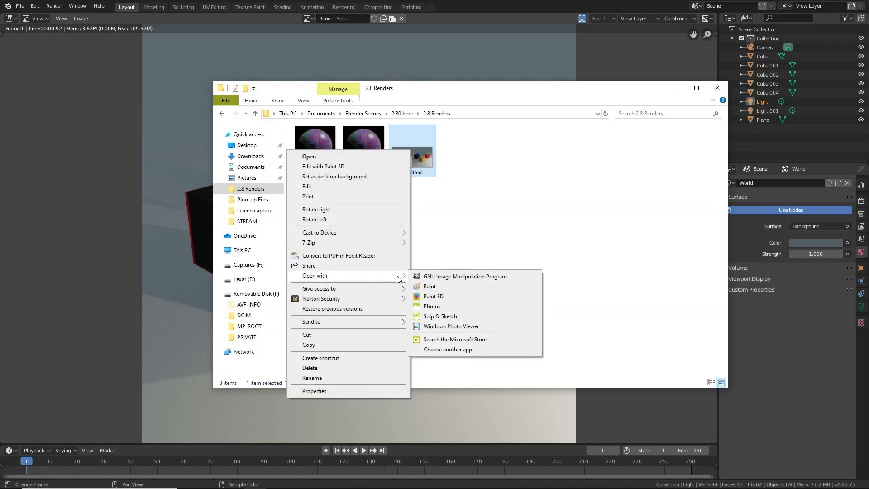
click(447, 327)
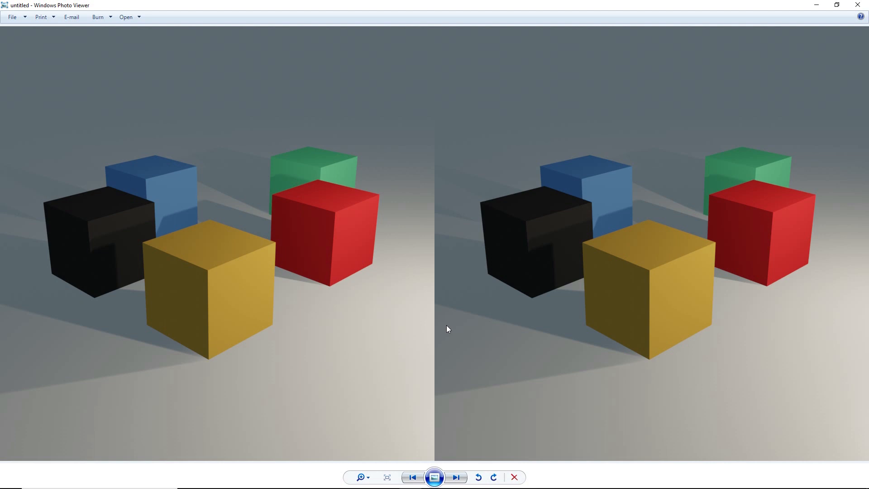
click(858, 5)
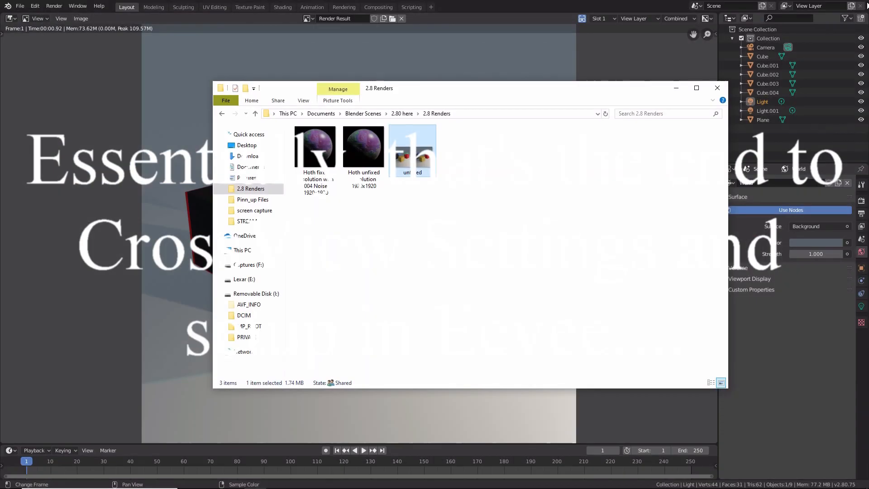
click(605, 2)
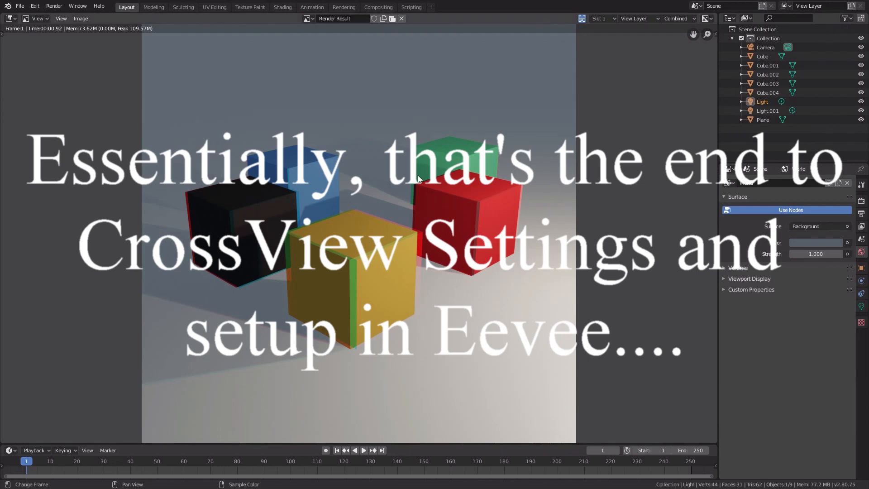
key(Escape)
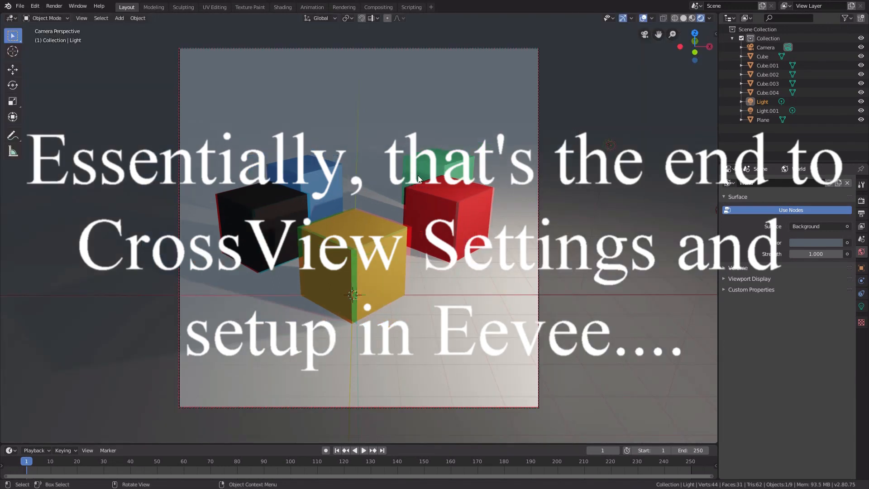
Subdivide all edges of the yellow cube with 4 cuts in edge selection mode
click(388, 228)
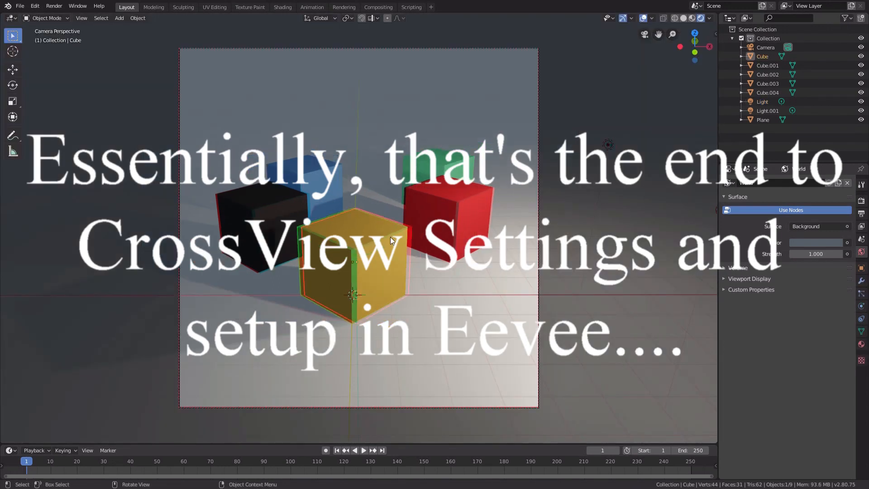
key(Tab)
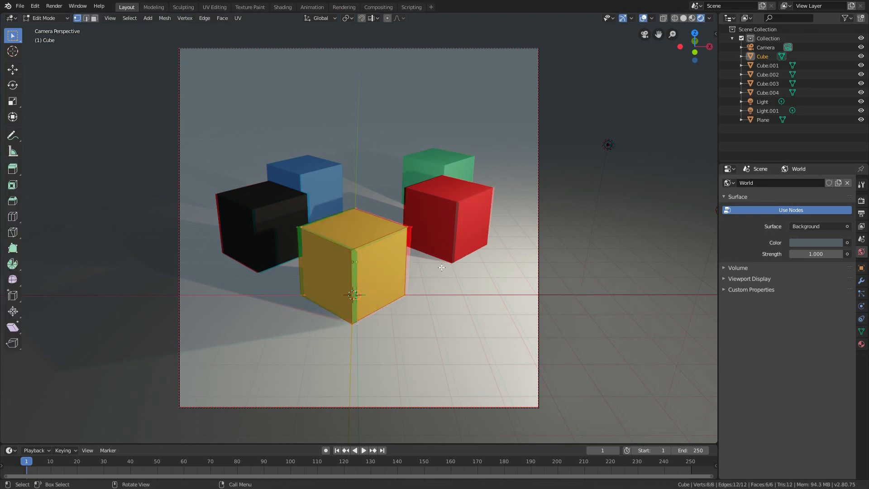
key(2)
right_click(383, 249)
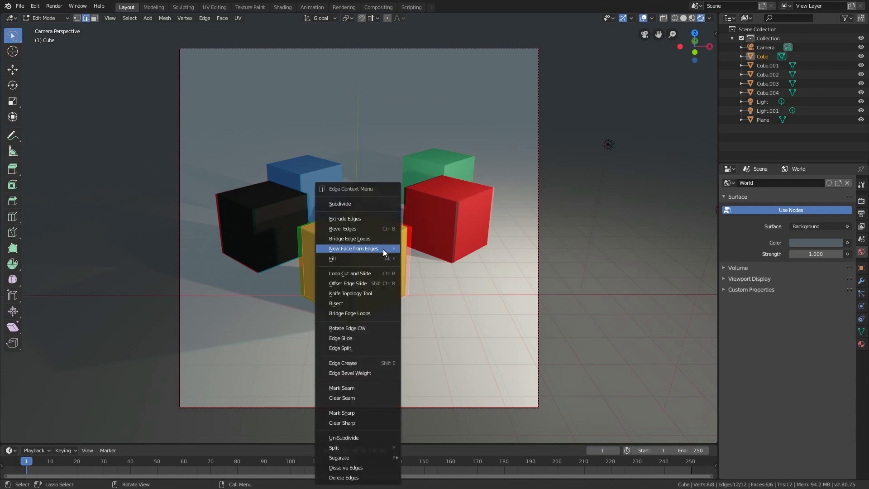
click(368, 205)
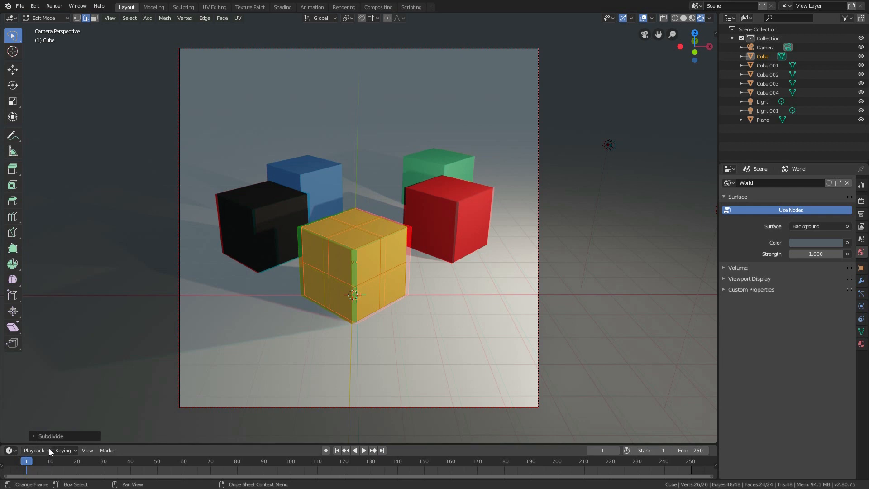
click(51, 436)
click(72, 360)
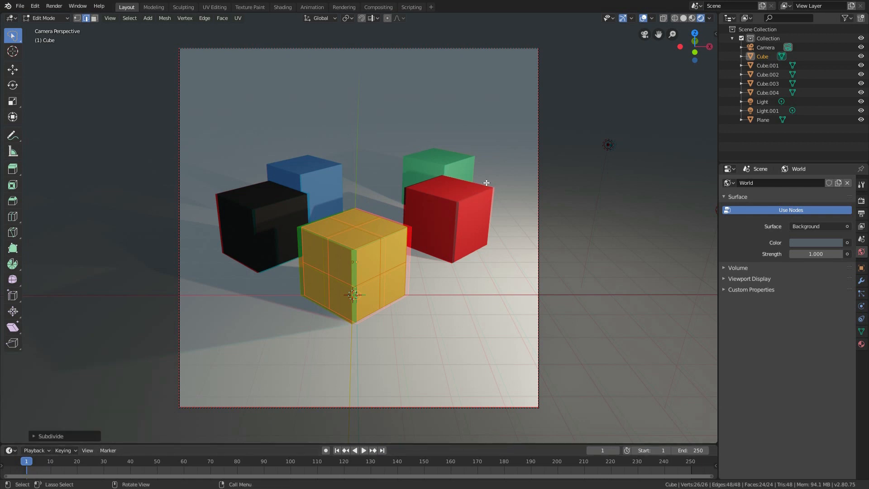
key(F9)
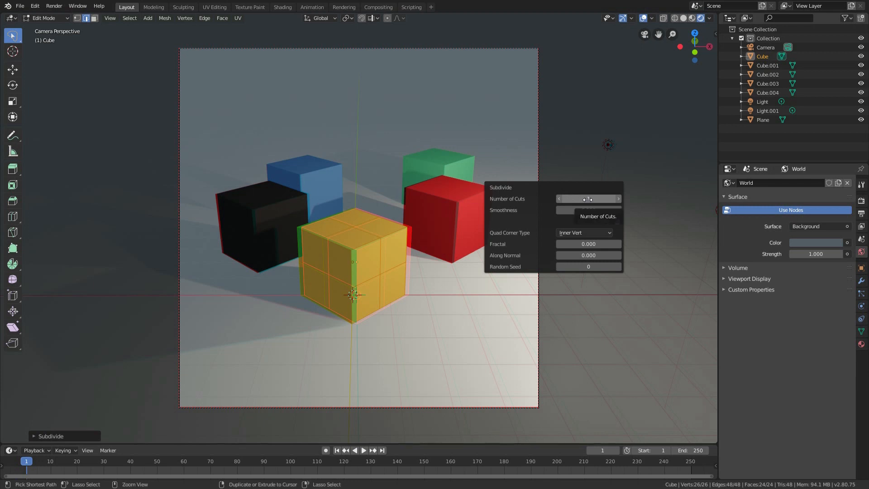
ctrl+scroll(587, 199, up, 3)
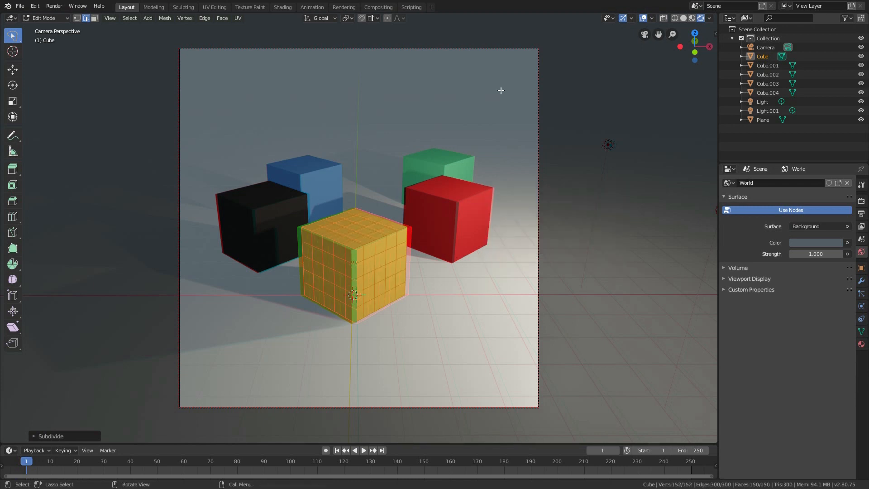
Switch the mesh to face selection, return to Object Mode and isolate the yellow cube in local view
key(3)
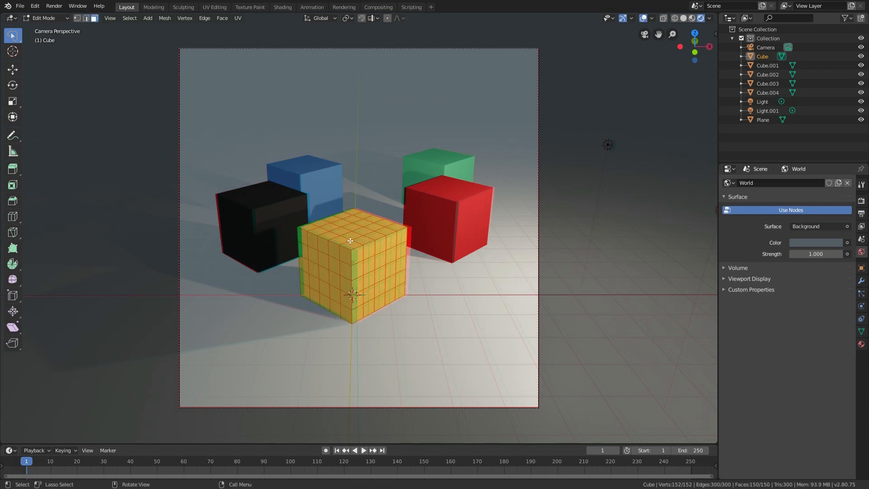
key(KP_0)
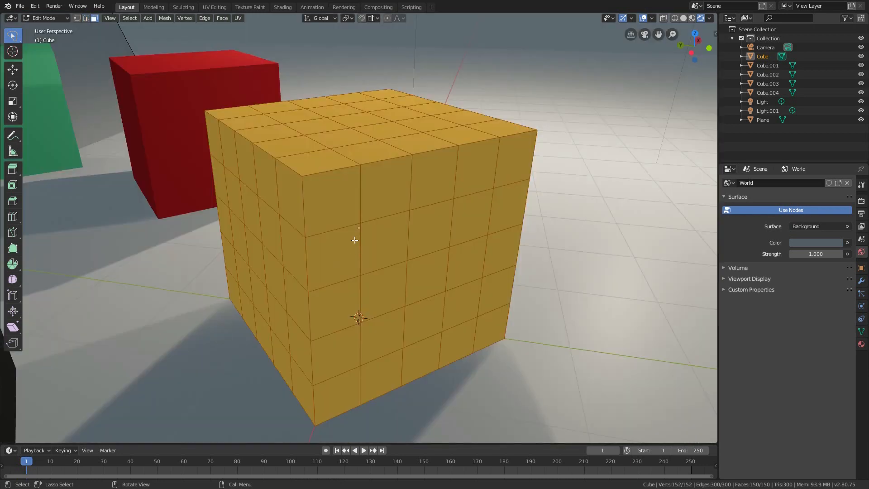
middle_drag(355, 239, 455, 209)
scroll(383, 238, down, 5)
key(Tab)
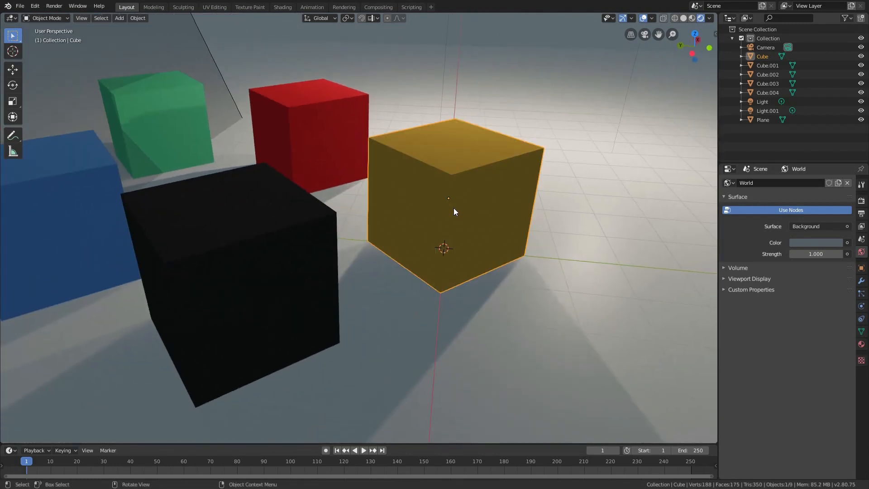
key(KP_Divide)
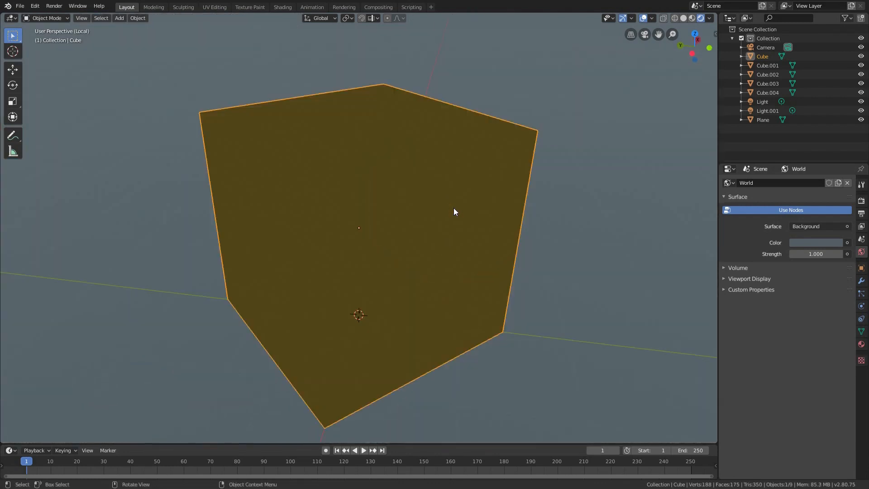
Check the isolated yellow cube through the camera and from another angle, run a test render and return to the 3D viewport
scroll(376, 209, down, 5)
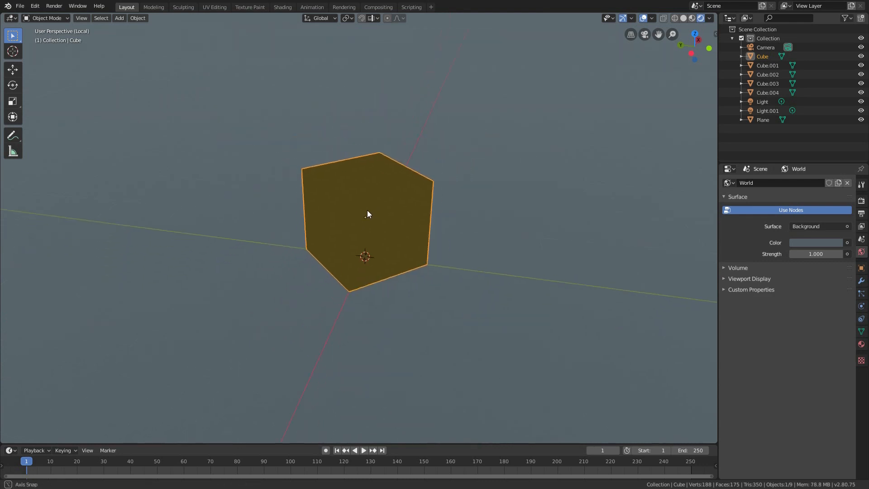
mouse_move(369, 213)
middle_down()
mouse_move(294, 209)
mouse_move(360, 220)
mouse_move(374, 212)
middle_up()
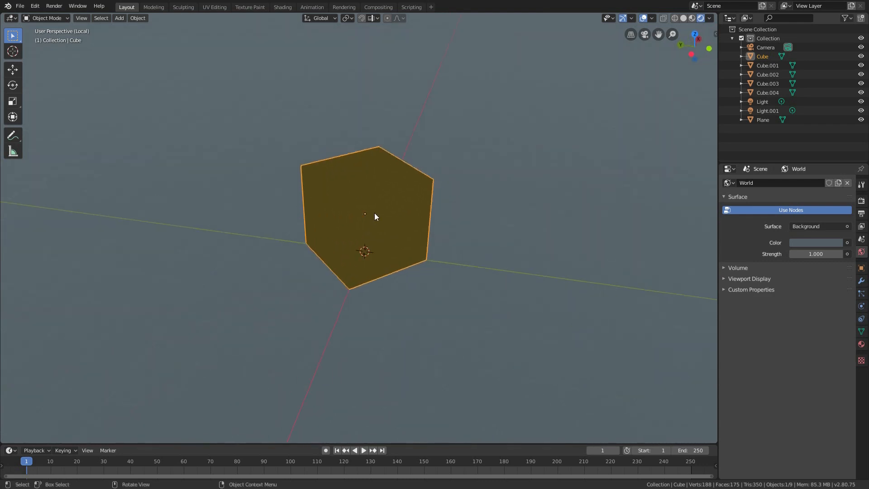
key(KP_0)
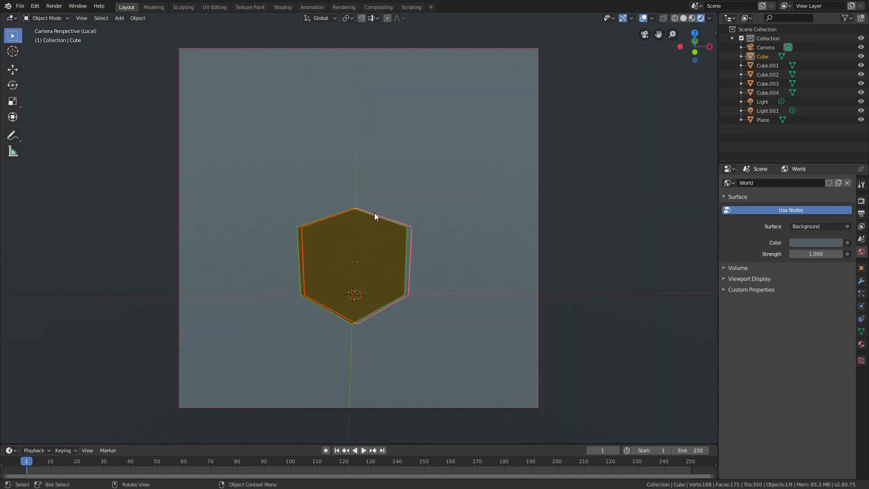
key(KP_0)
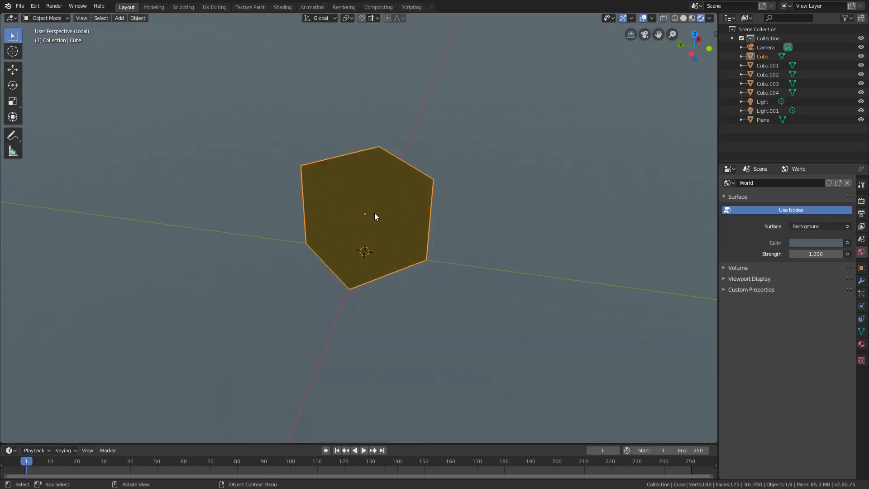
middle_drag(374, 213, 424, 184)
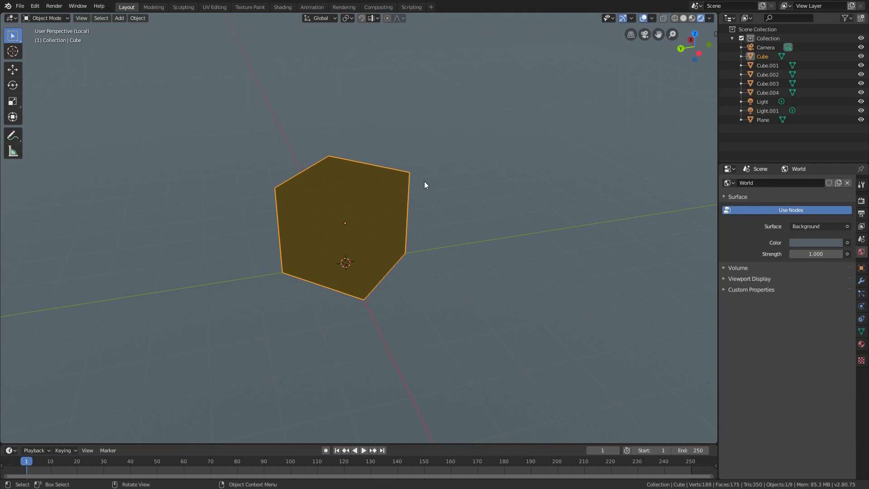
key(F12)
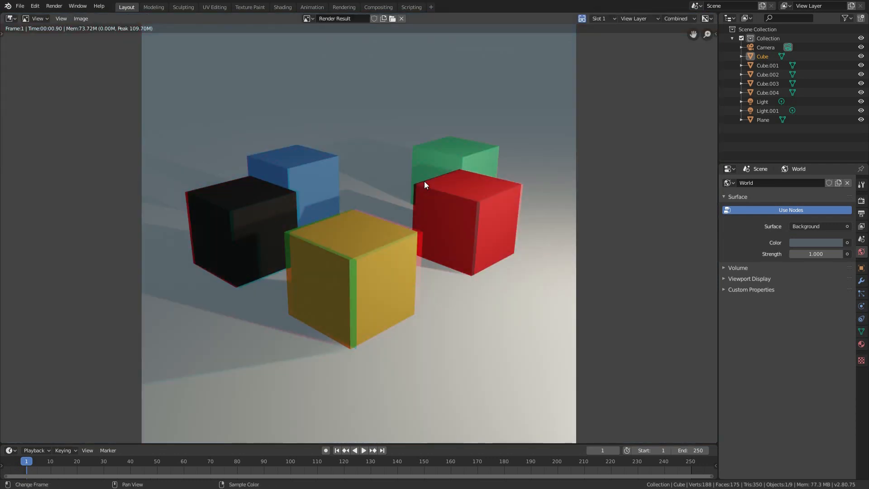
key(Escape)
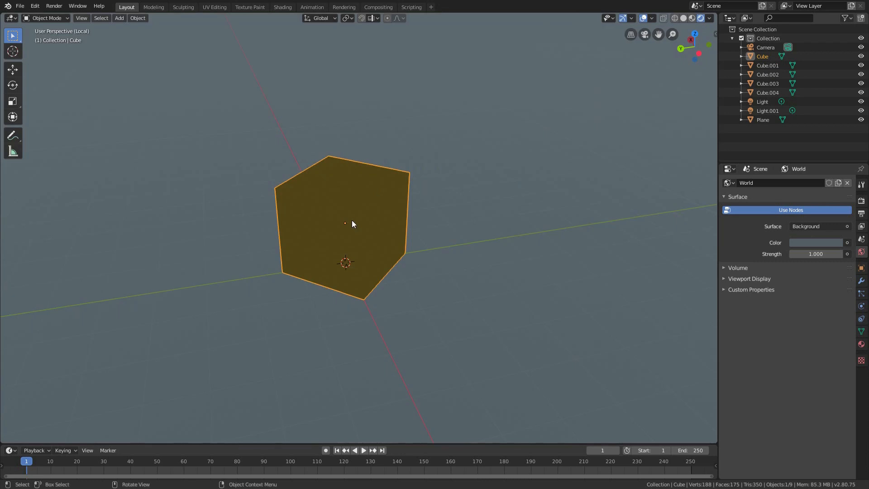
In Edit Mode, select four separate faces in a two-by-two window pattern on one side of the yellow cube
key(Tab)
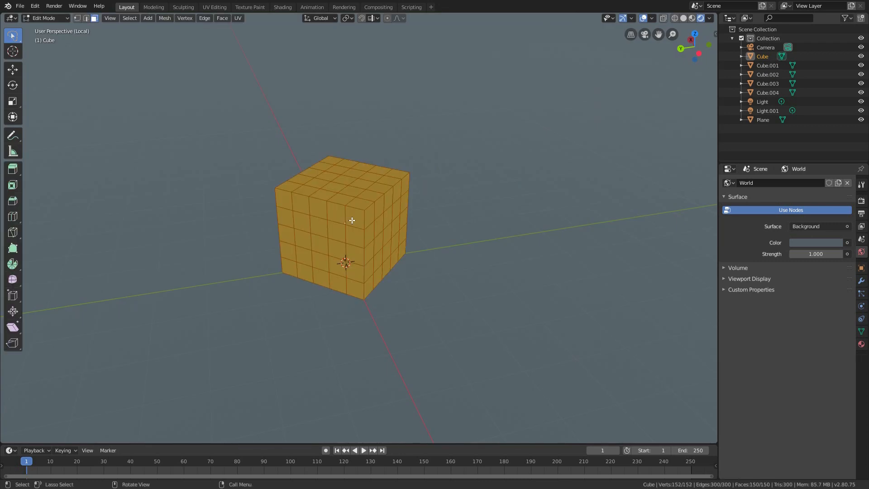
click(304, 223)
shift+click(303, 256)
shift+click(344, 264)
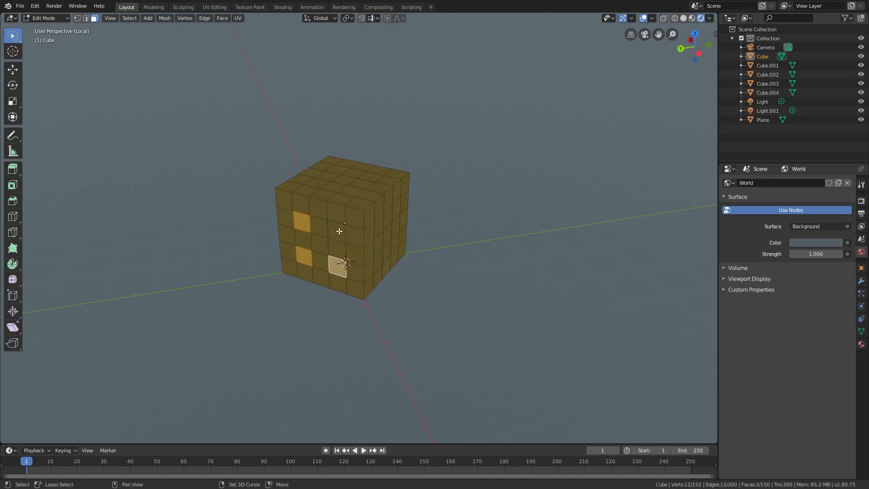
shift+click(339, 231)
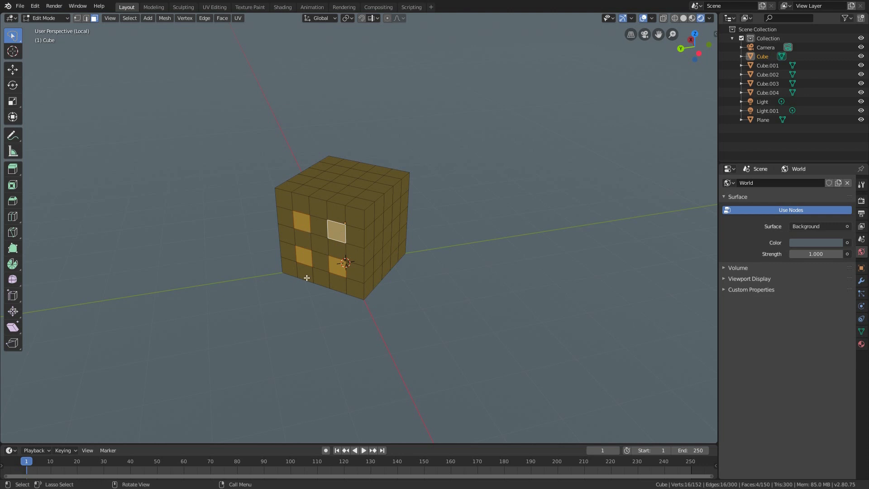
Add three window faces on the adjacent side of the cube and four on the following side to the selection
middle_drag(372, 239, 506, 237)
shift+click(389, 233)
shift+click(385, 265)
shift+click(426, 226)
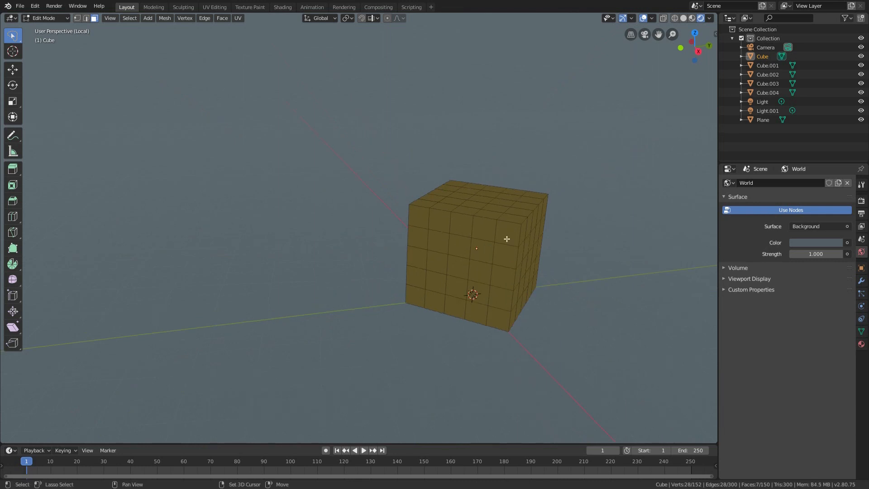
shift+click(438, 242)
shift+click(436, 282)
shift+click(484, 258)
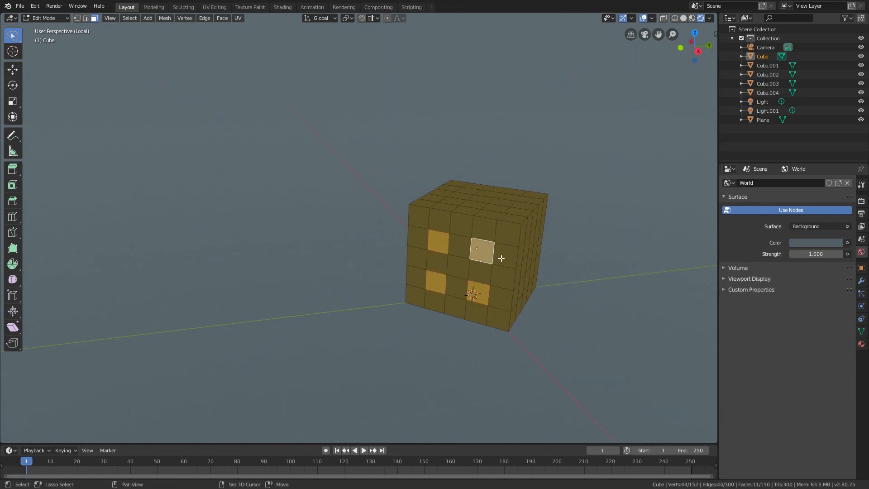
Add three window faces on the cube's remaining side to the selection, two in one column and one upper face beside them
middle_drag(500, 254, 423, 254)
shift+click(595, 264)
shift+click(600, 301)
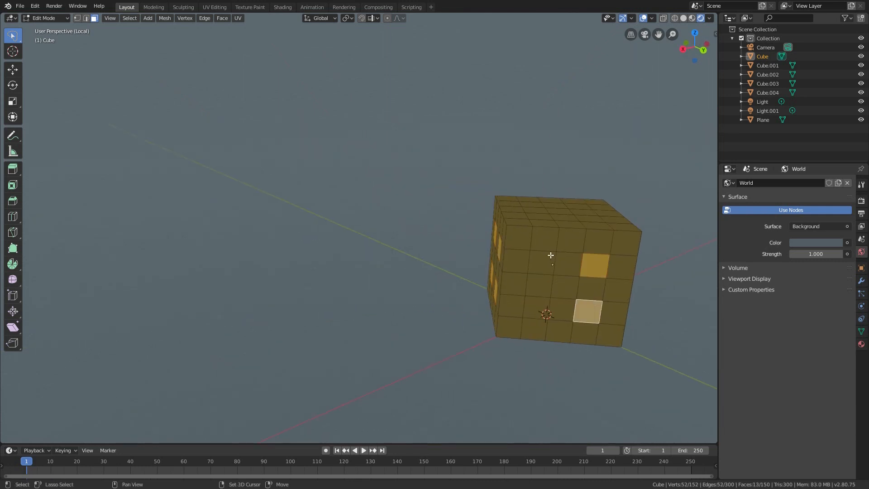
shift+click(549, 270)
middle_drag(566, 260, 383, 214)
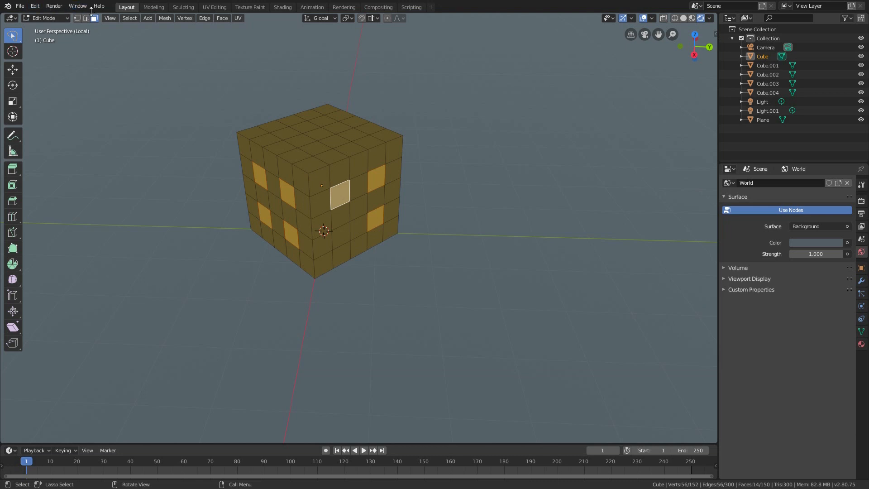
Extrude the selected window faces individually into the cube by about 0.049
right_click(340, 201)
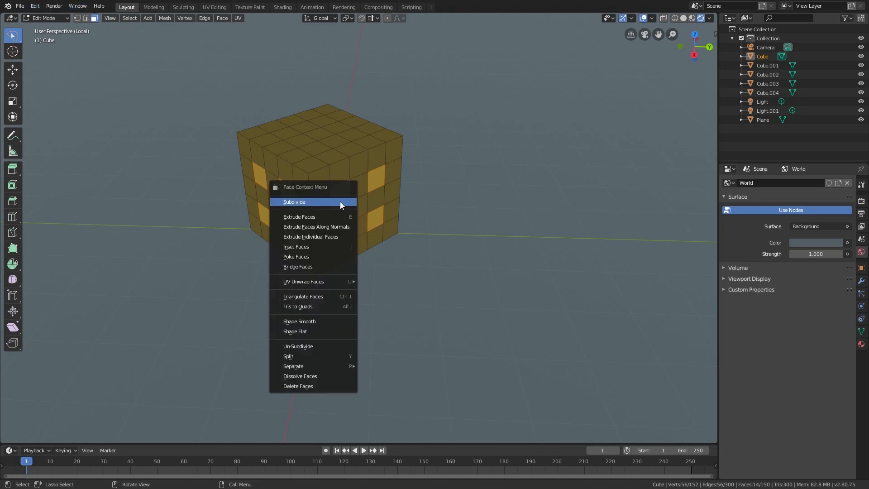
click(332, 227)
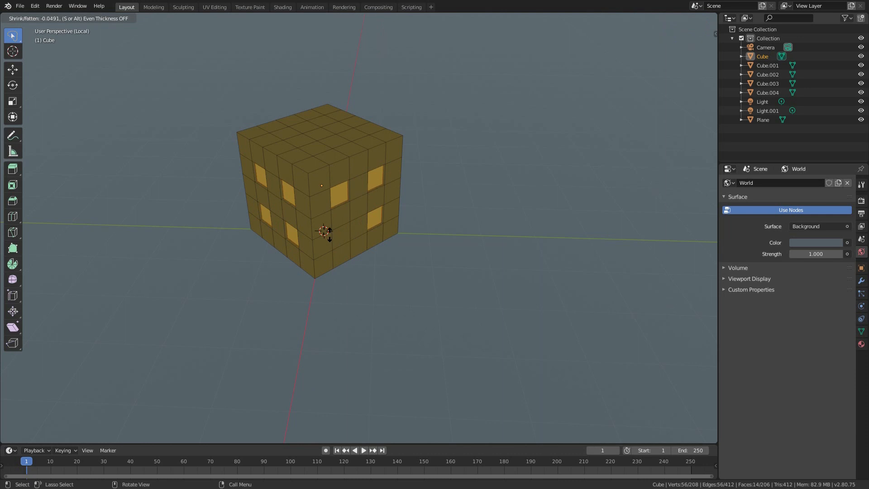
click(324, 232)
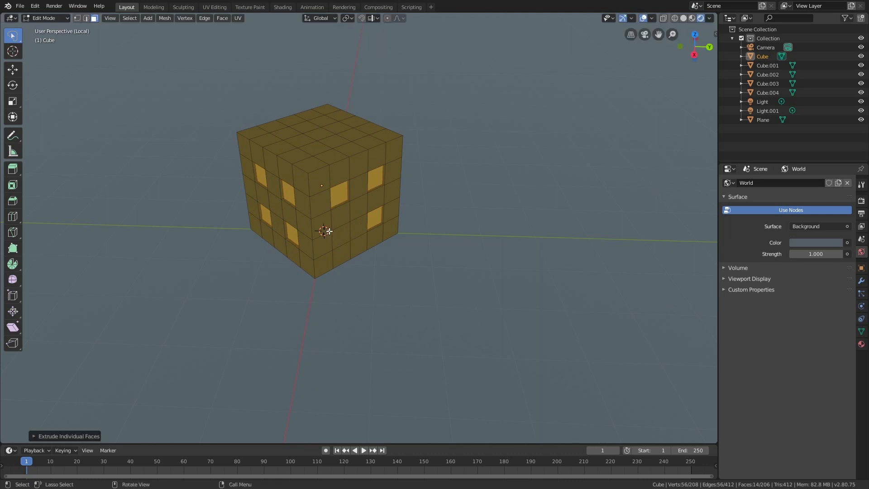
Add a second material slot with a new material named frame and assign it to the selected window faces
click(864, 343)
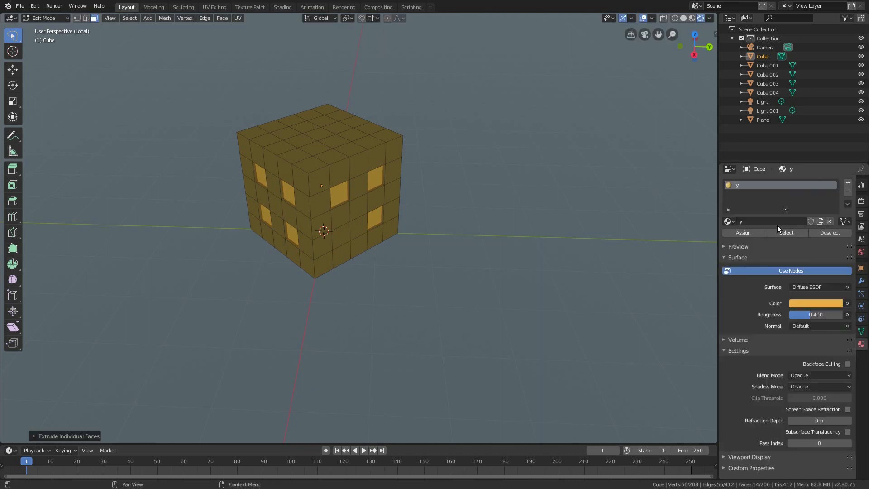
click(848, 183)
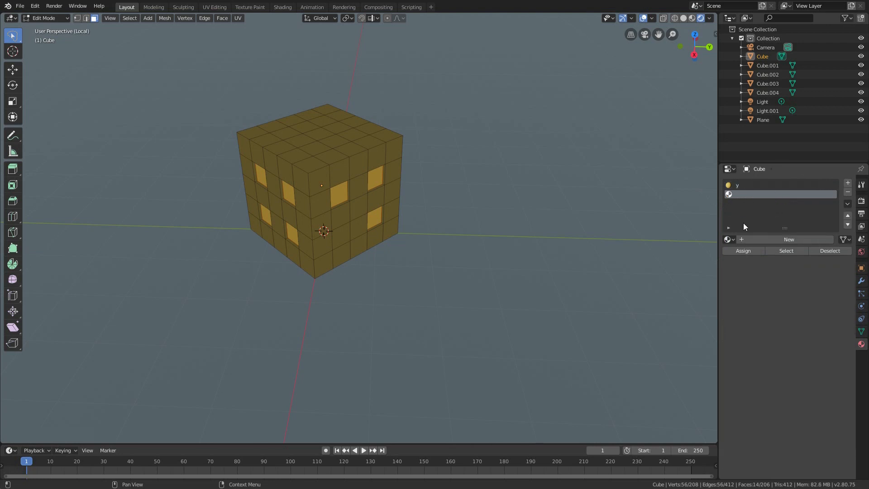
click(772, 239)
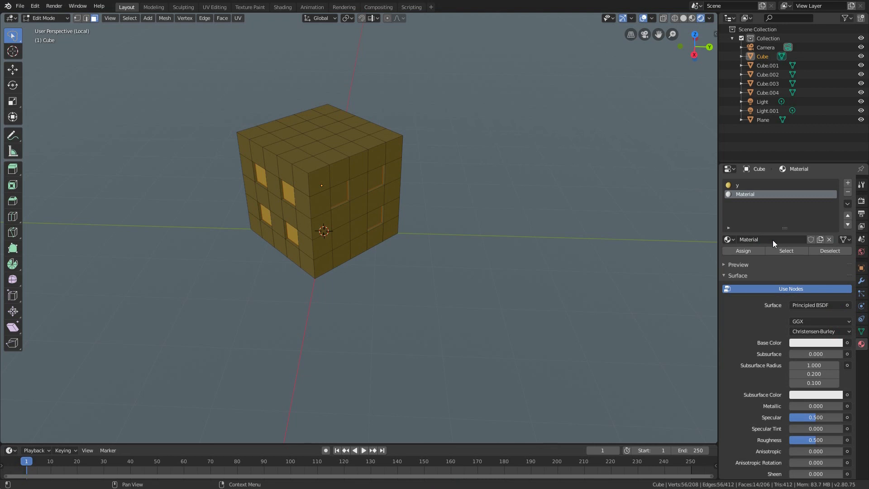
click(772, 239)
text(frame)
key(Return)
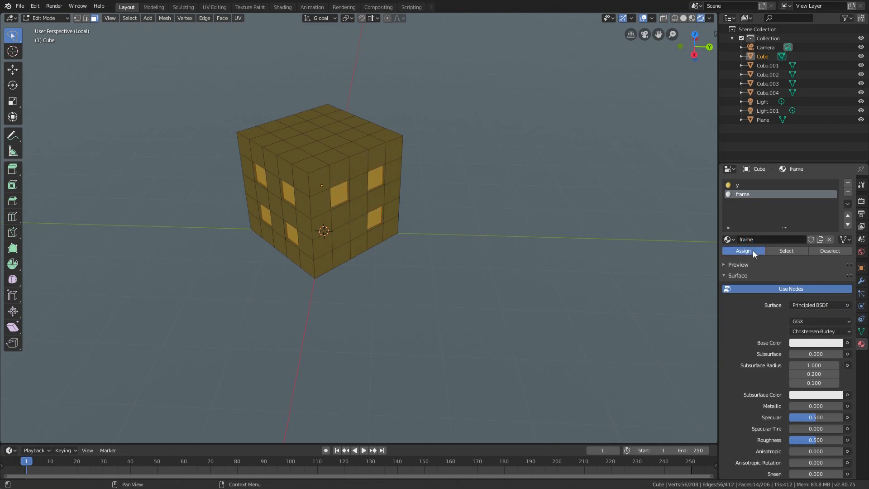
click(753, 250)
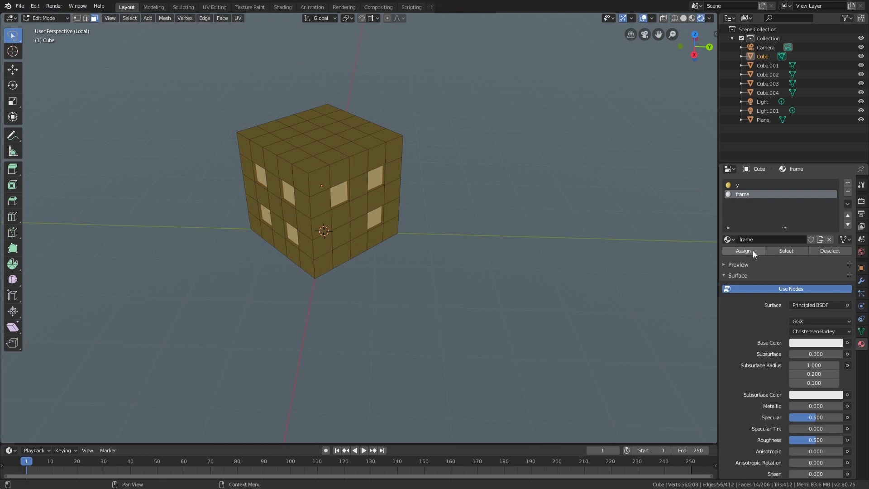
Set the frame material's surface to Diffuse BSDF with a dark brown color, about H 0.096, S 0.259, V 0.207
click(808, 306)
key(d)
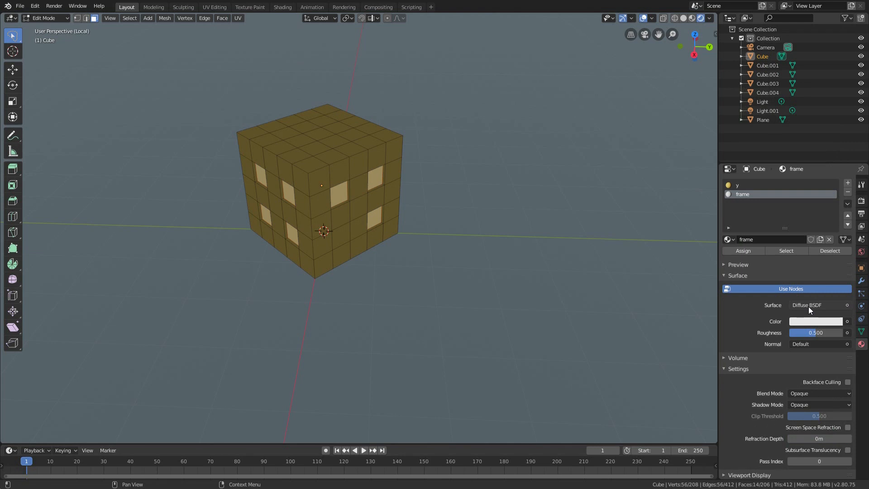
click(813, 321)
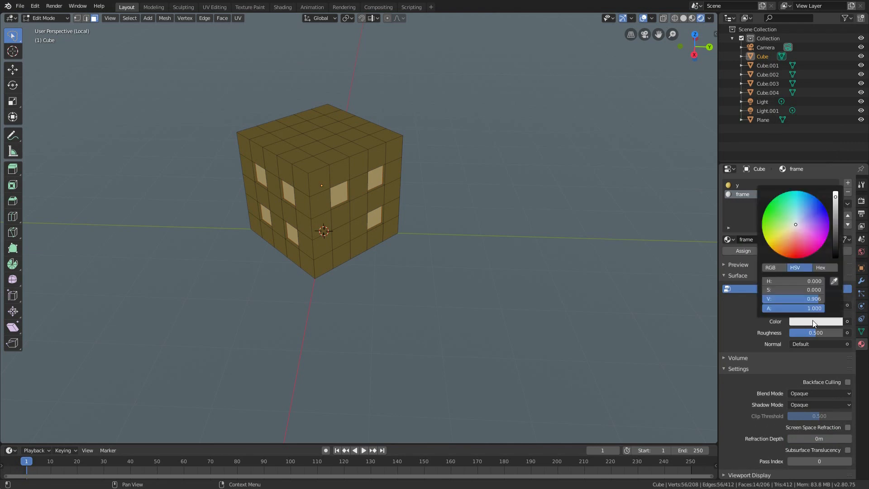
click(835, 241)
drag(795, 228, 835, 244)
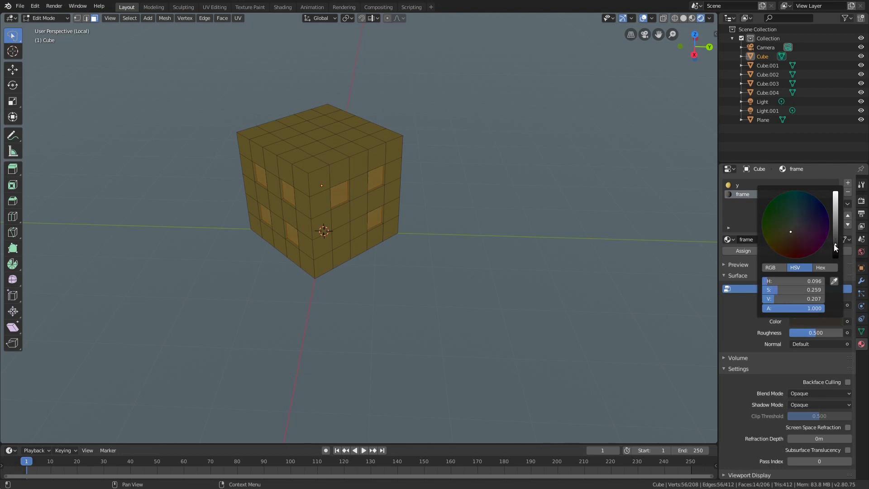
Add a third material slot to the cube with a new material named lights
click(848, 185)
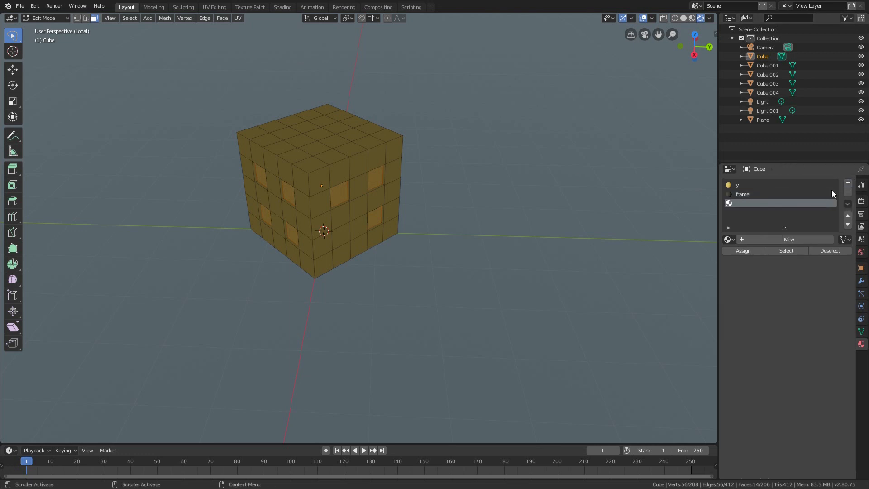
click(797, 240)
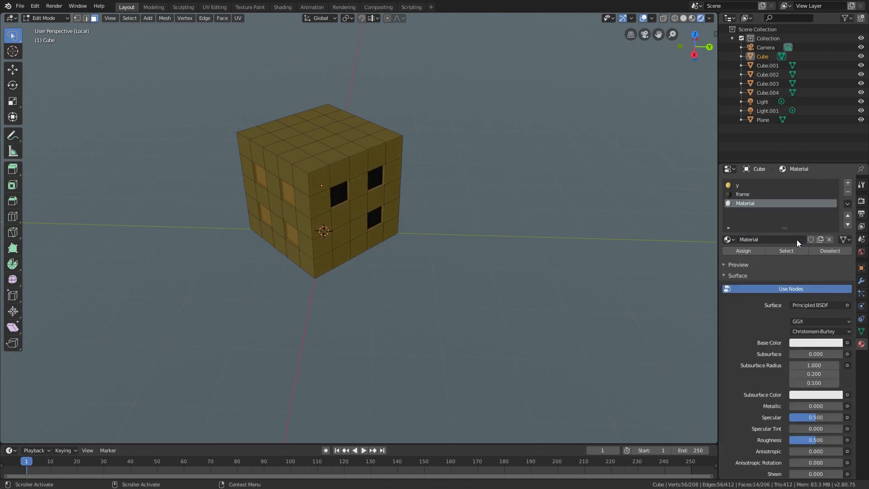
click(787, 242)
text(lights)
key(Return)
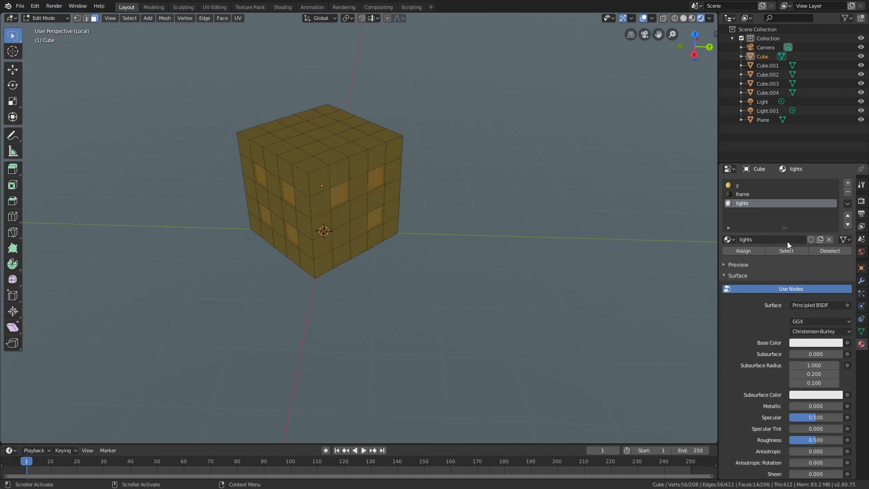
Make the lights material an Emission surface with a warm yellow color, about H 0.130, S 0.566, and strength 5
click(807, 305)
key(e)
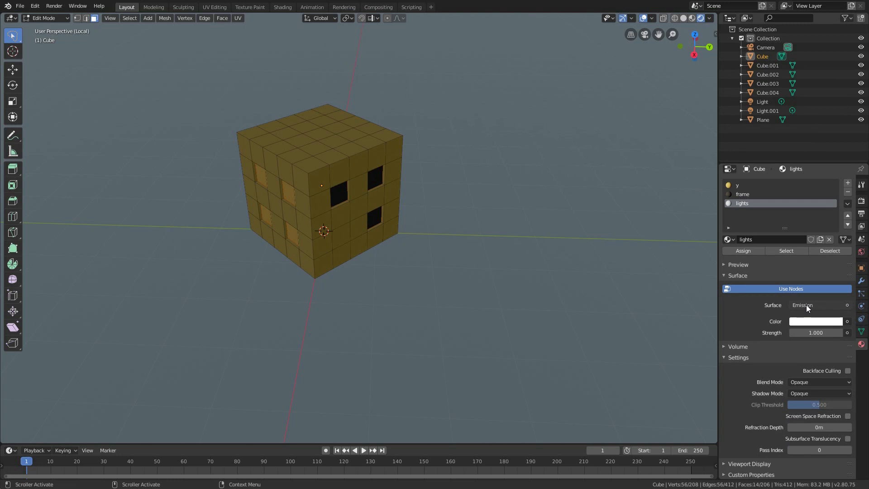
click(812, 323)
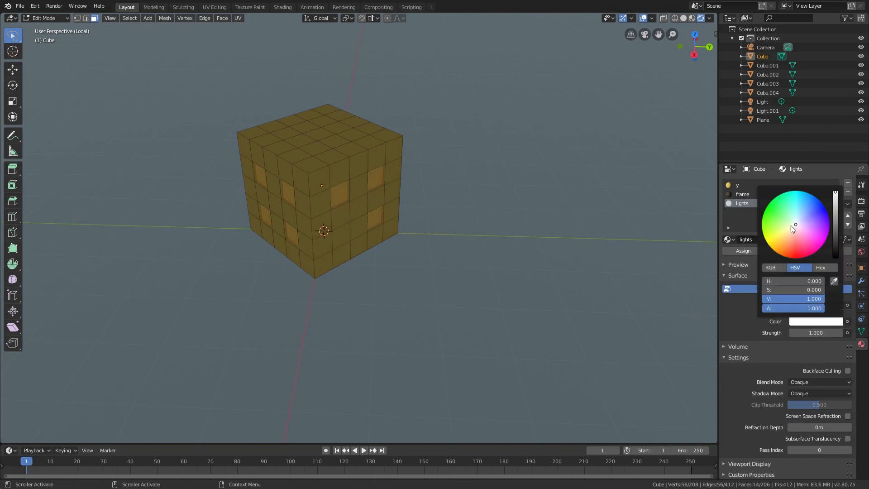
drag(792, 229, 781, 237)
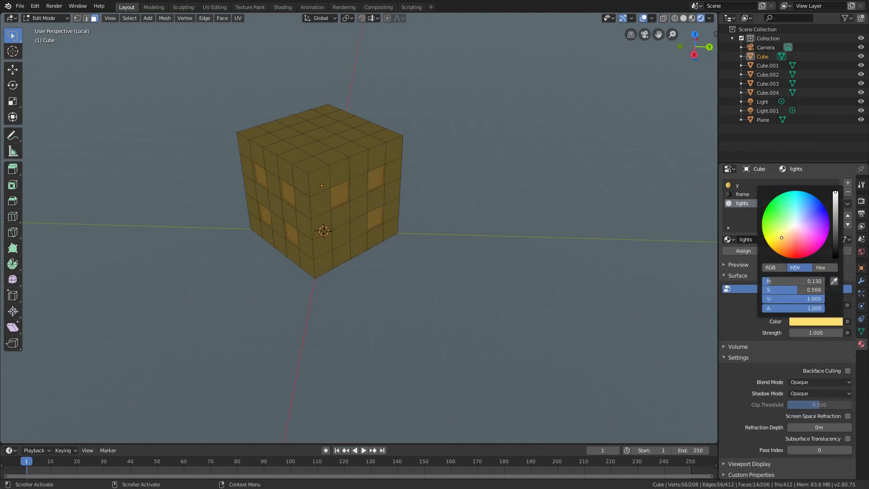
click(824, 333)
text(5)
key(Return)
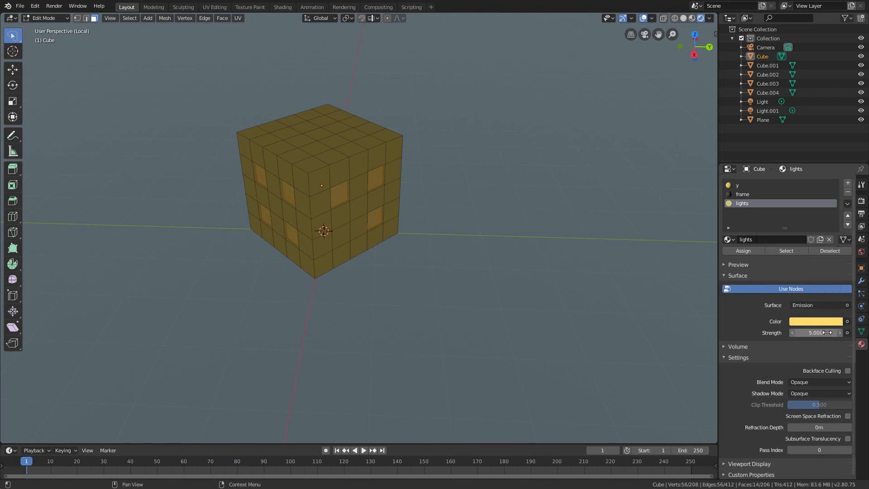
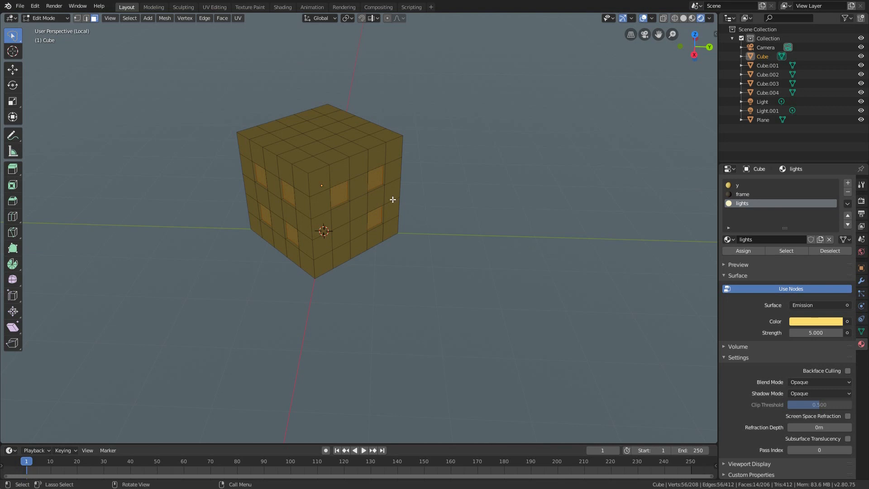
Inset the selected window faces by about 0.015 to form thin frames around them
scroll(374, 184, up, 6)
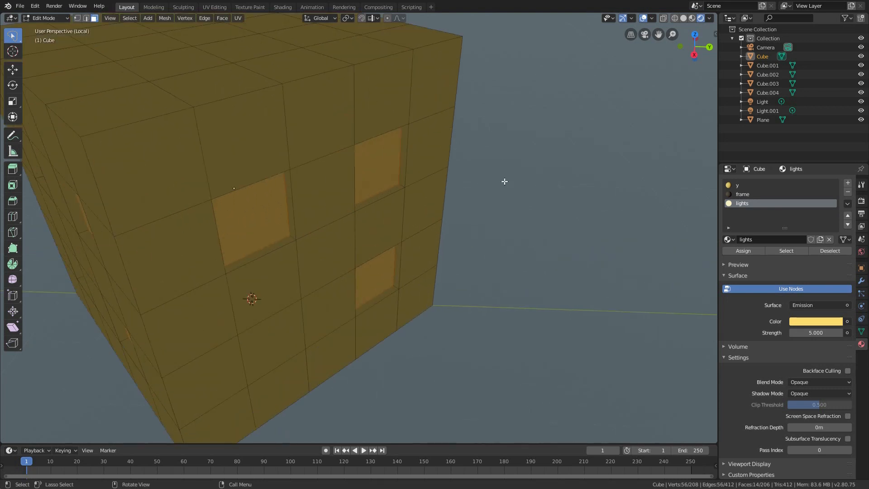
key(i)
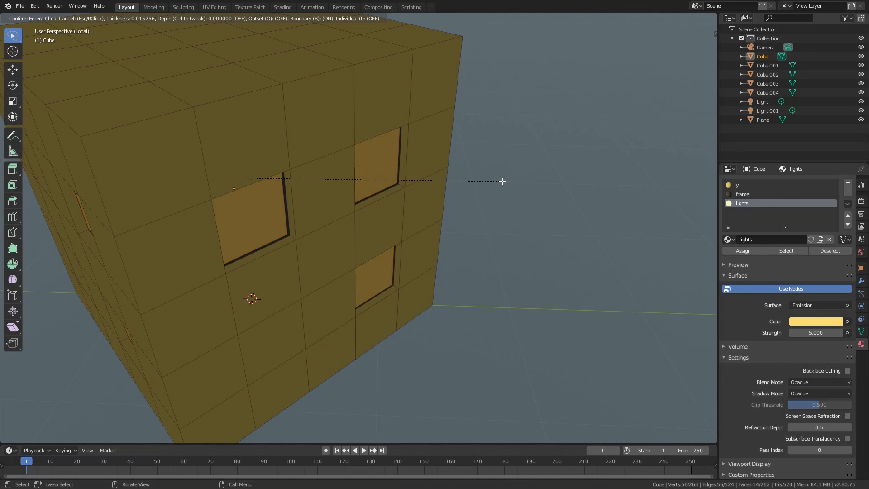
click(502, 181)
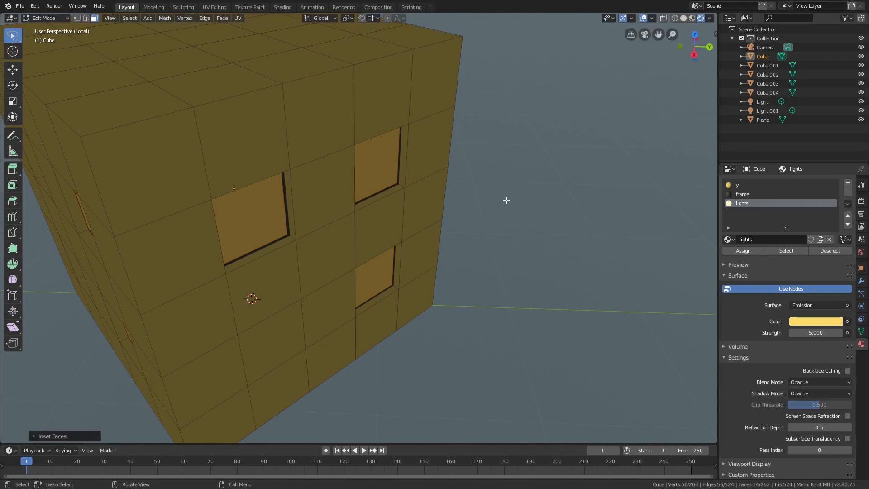
scroll(506, 200, down, 6)
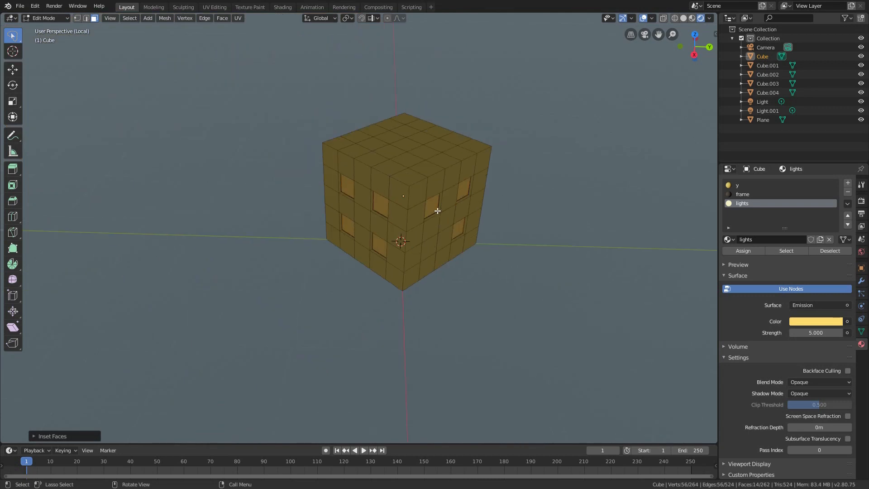
Try to extrude the selected window faces individually inward by about 0.016
right_click(437, 210)
click(437, 210)
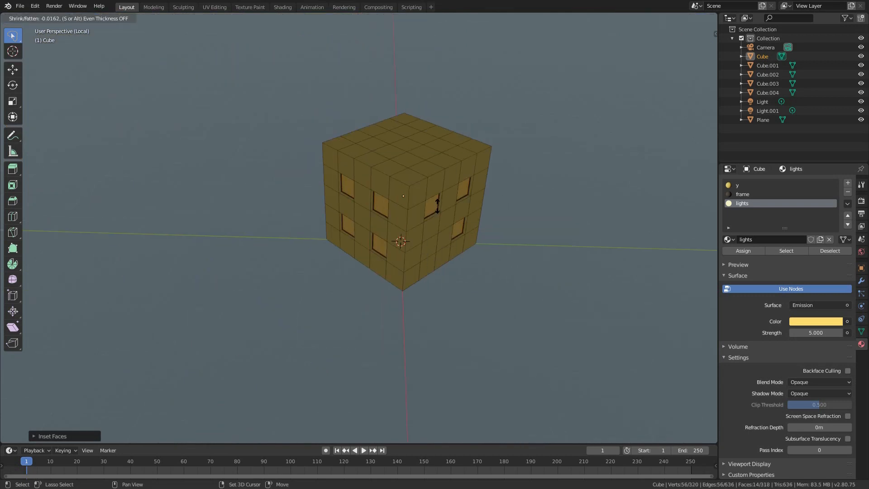
click(437, 206)
scroll(437, 210, up, 6)
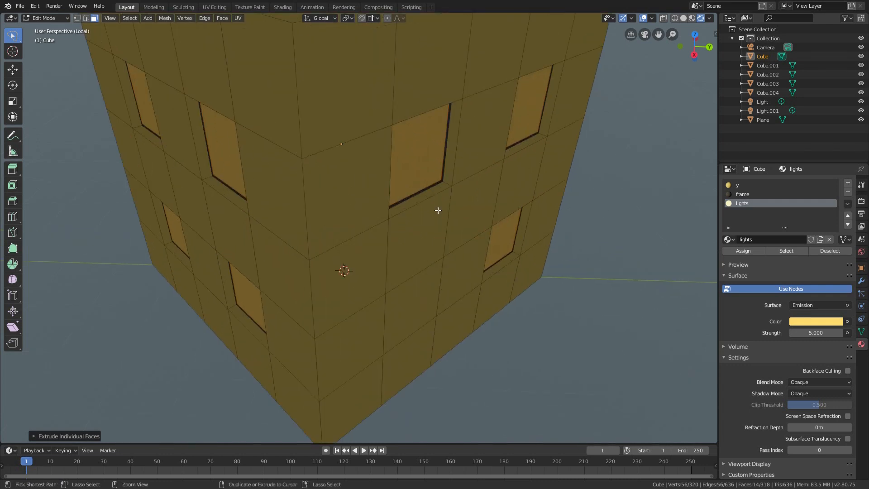
key(ctrl+z)
key(ctrl+shift+z)
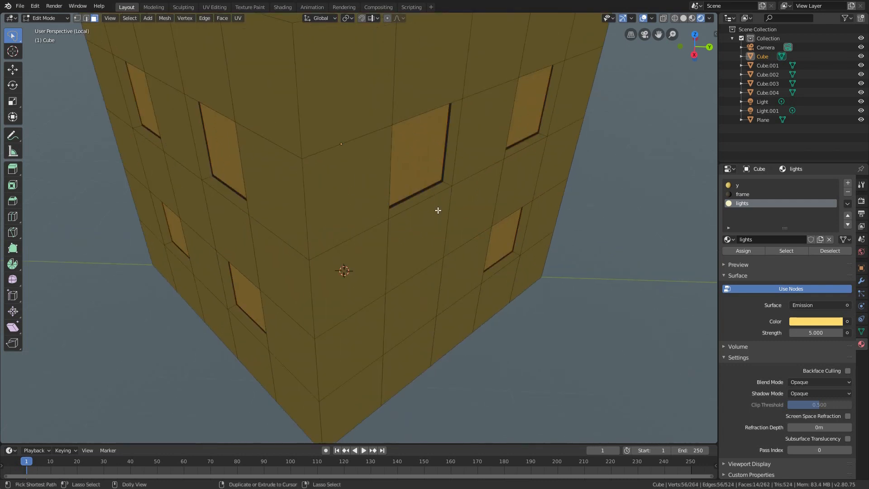
Extrude the selected window faces individually inward by about 0.025 to recess them into the walls
scroll(283, 130, down, 1)
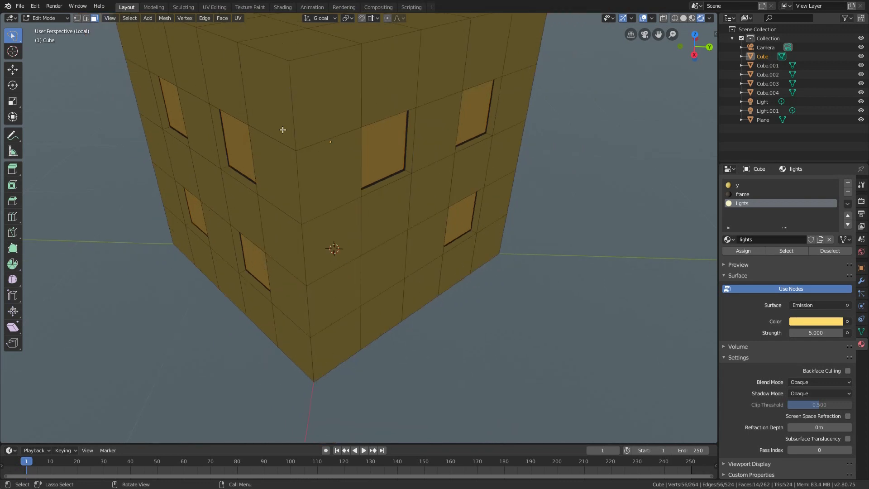
right_click(491, 239)
click(482, 235)
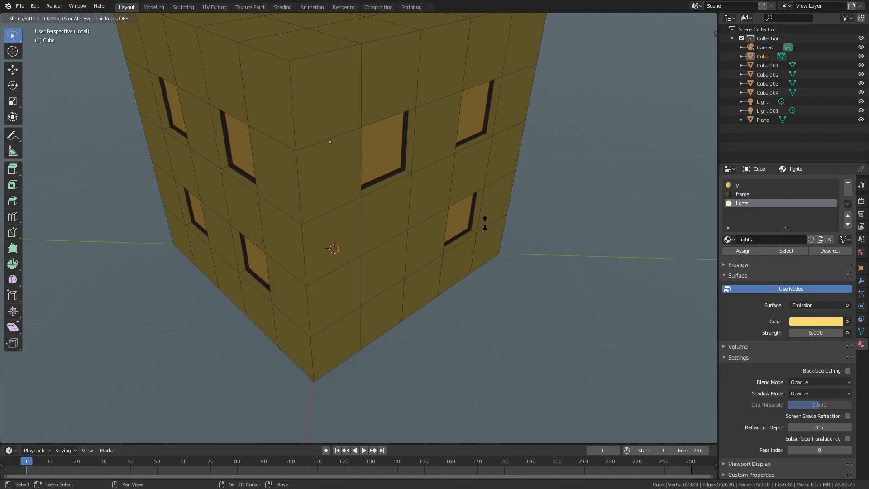
click(485, 220)
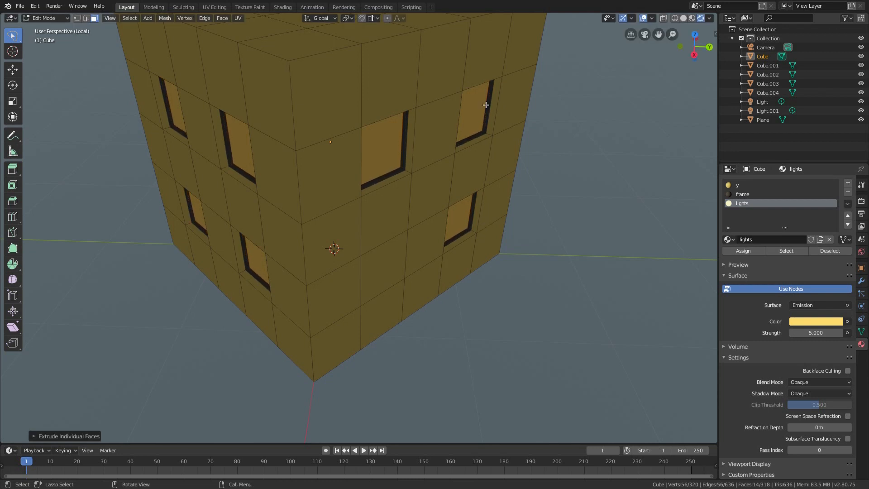
scroll(487, 105, up, 8)
mouse_move(492, 104)
middle_down()
mouse_move(468, 89)
mouse_move(490, 89)
mouse_move(484, 101)
middle_up()
scroll(485, 100, down, 7)
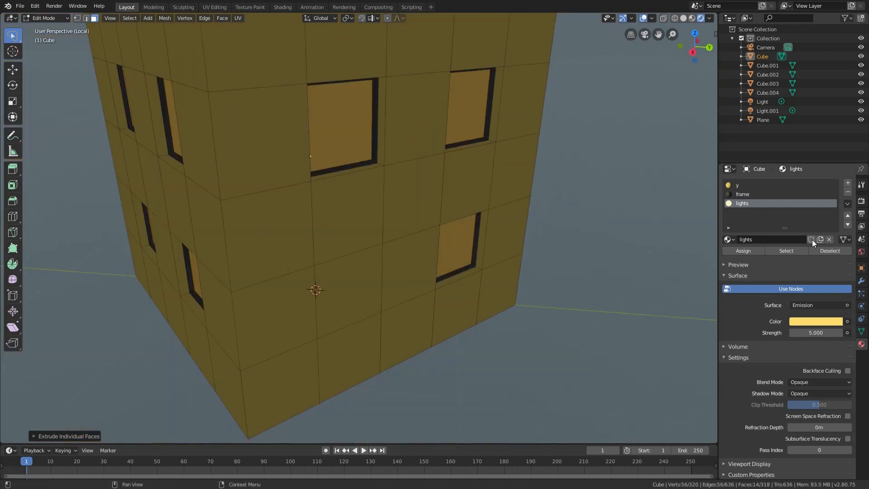
Assign the lights material to the recessed window faces and check the glowing panes in Object Mode
click(743, 250)
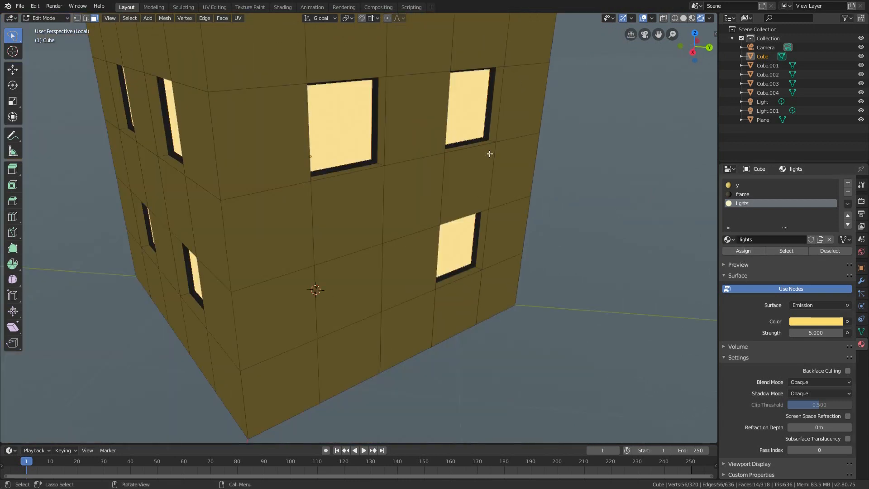
scroll(489, 151, up, 8)
middle_drag(461, 159, 430, 245)
key(Tab)
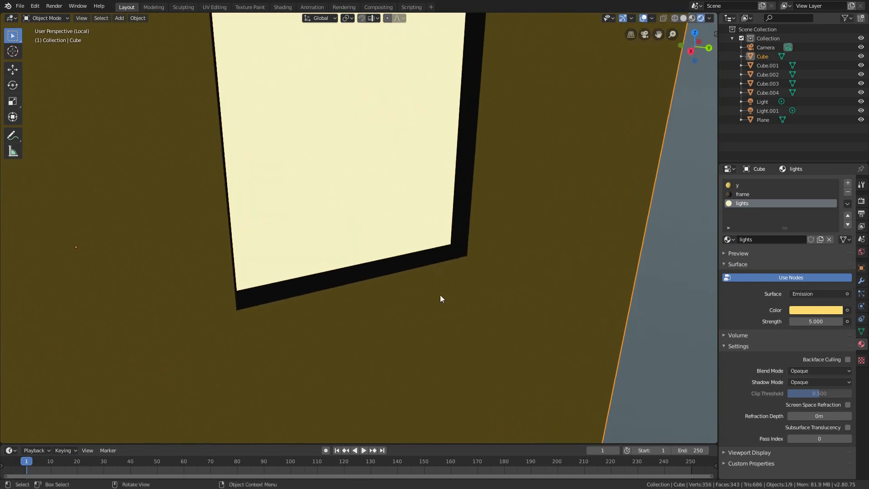
scroll(449, 340, down, 6)
scroll(457, 64, down, 3)
scroll(417, 249, up, 8)
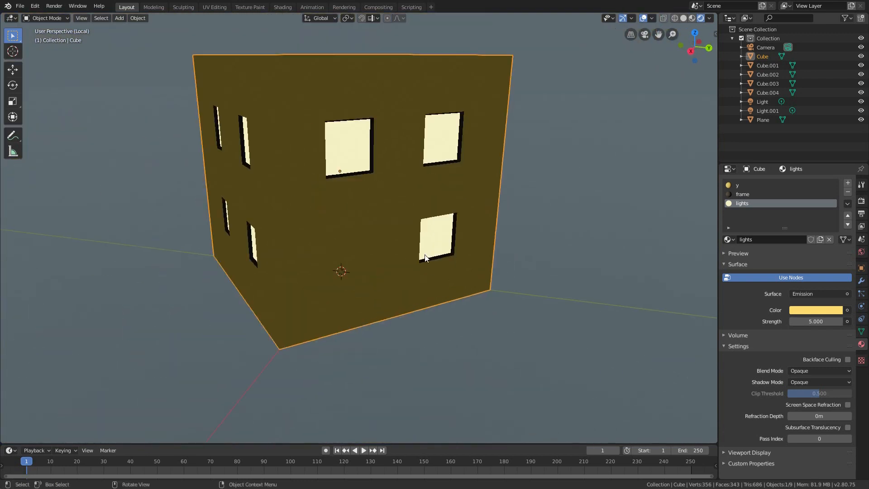
In Edit Mode, select the two stacked faces beneath the upper window for a doorway on each of the two opposite three-window walls
key(Tab)
scroll(501, 224, down, 4)
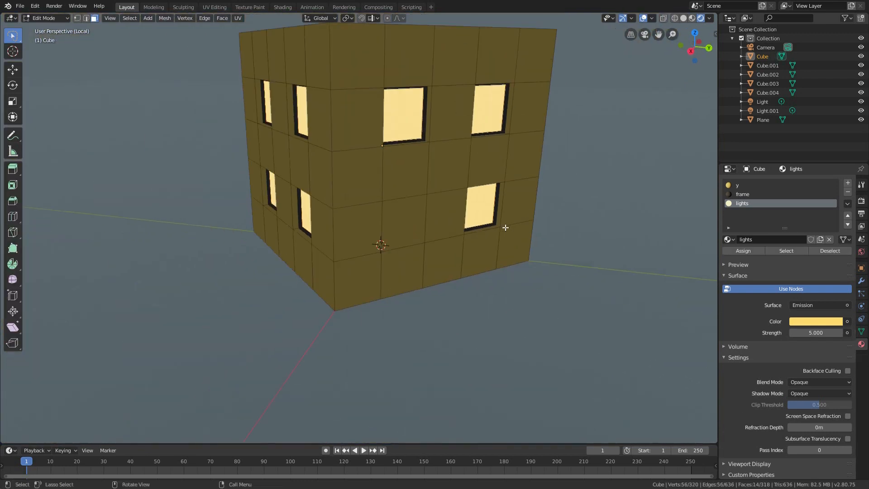
shift+middle_drag(412, 210, 429, 224)
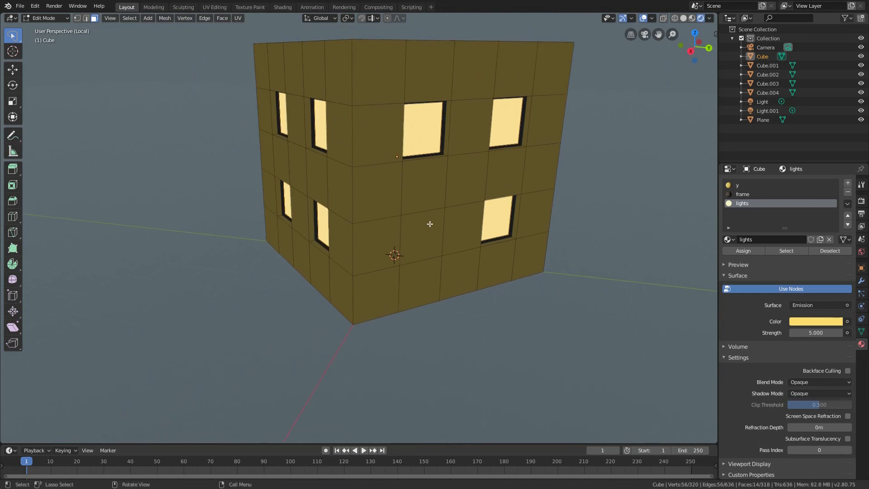
click(430, 226)
shift+click(429, 270)
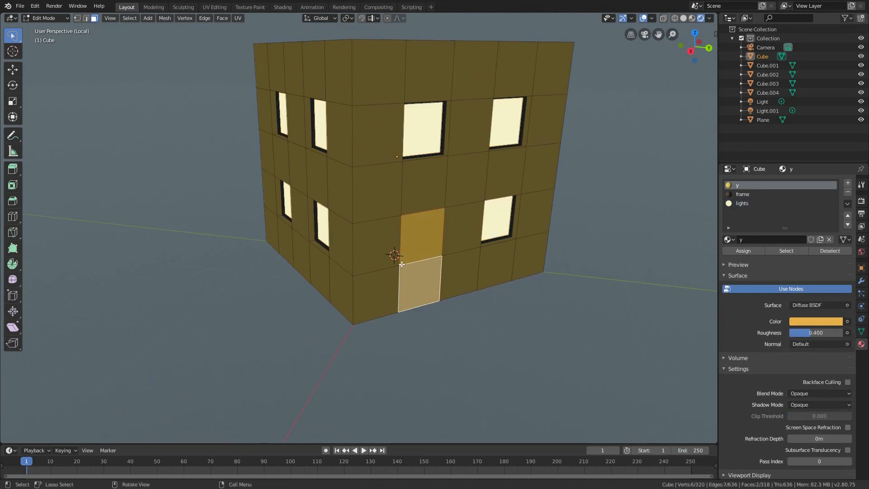
scroll(402, 264, down, 2)
middle_drag(402, 264, 300, 320)
scroll(375, 306, up, 3)
shift+click(340, 335)
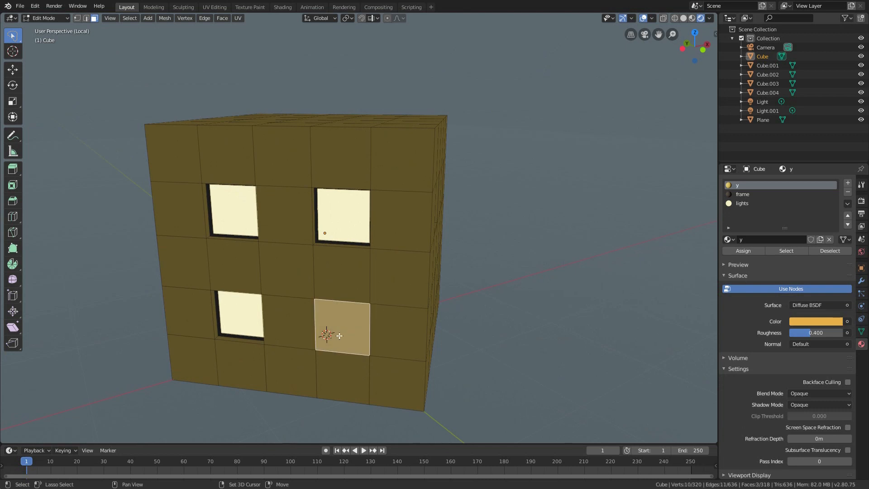
shift+click(342, 372)
scroll(341, 372, down, 3)
middle_drag(341, 372, 355, 264)
scroll(334, 261, up, 5)
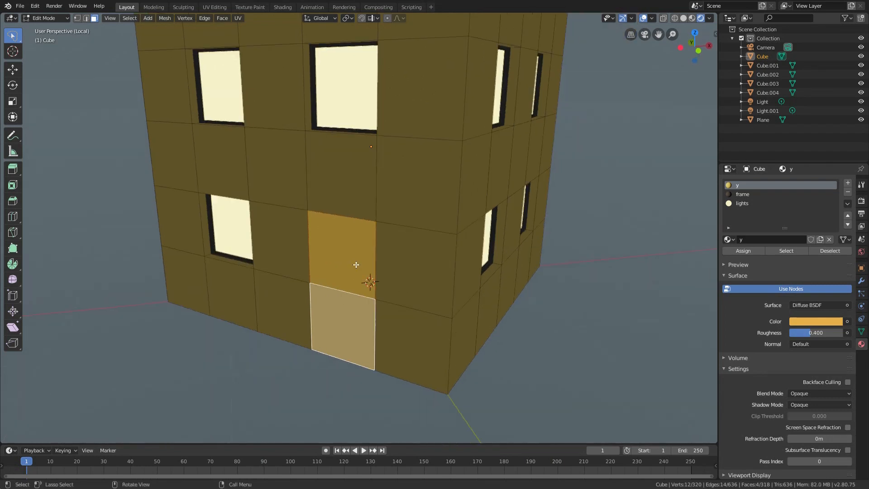
Try to recess the doorway faces with Extrude Individual Faces, then undo the extrusion
right_click(354, 264)
click(355, 264)
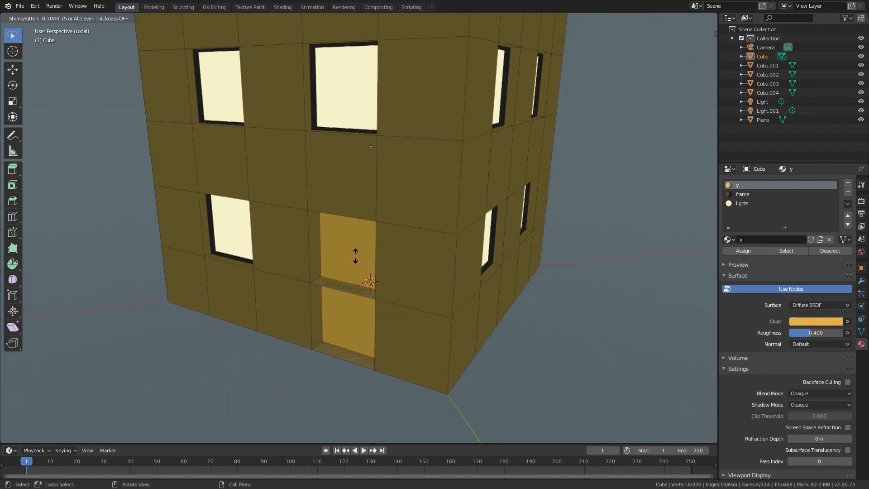
click(358, 250)
mouse_move(347, 278)
mouse_down()
mouse_move(341, 297)
mouse_move(342, 271)
mouse_up()
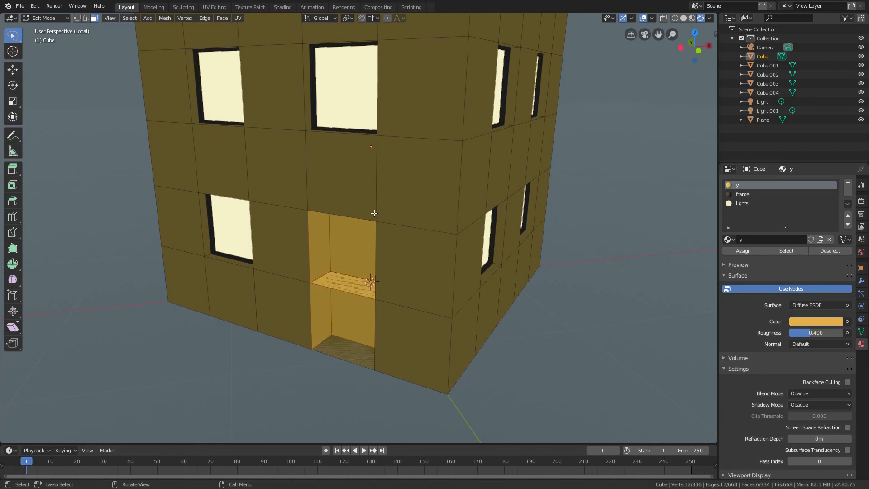
middle_drag(375, 214, 336, 288)
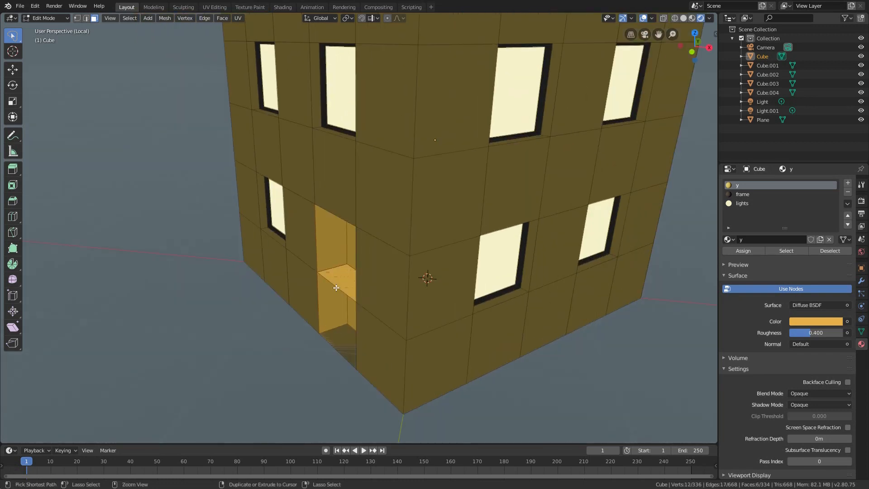
key(ctrl+z)
key(ctrl+z)
Try to extrude the doorway faces along the global Y axis, then undo the extrusion
scroll(342, 277, down, 5)
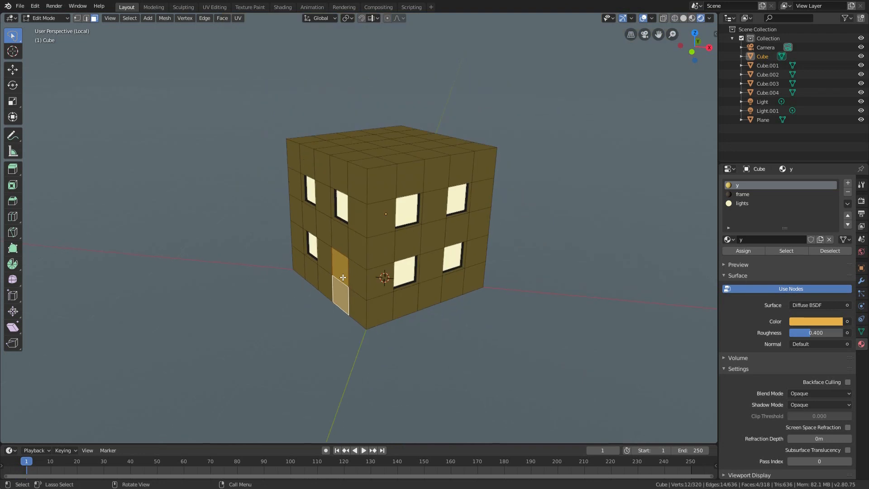
scroll(341, 271, up, 4)
key(e)
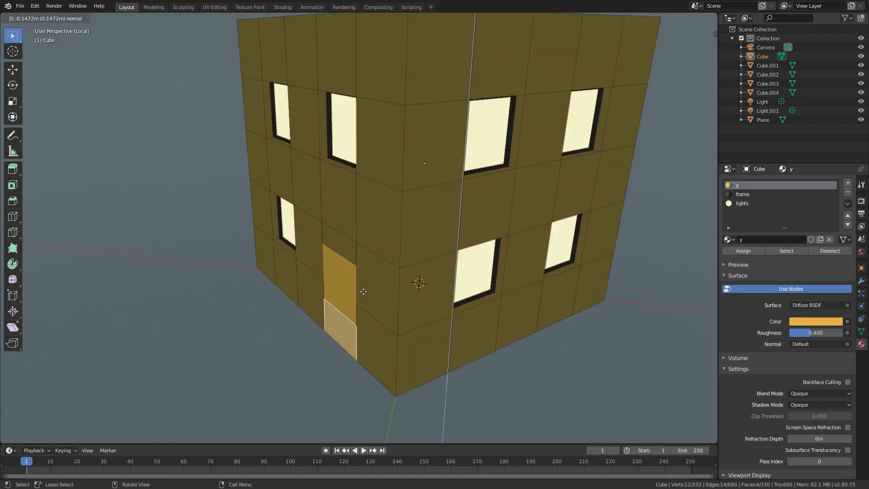
key(y)
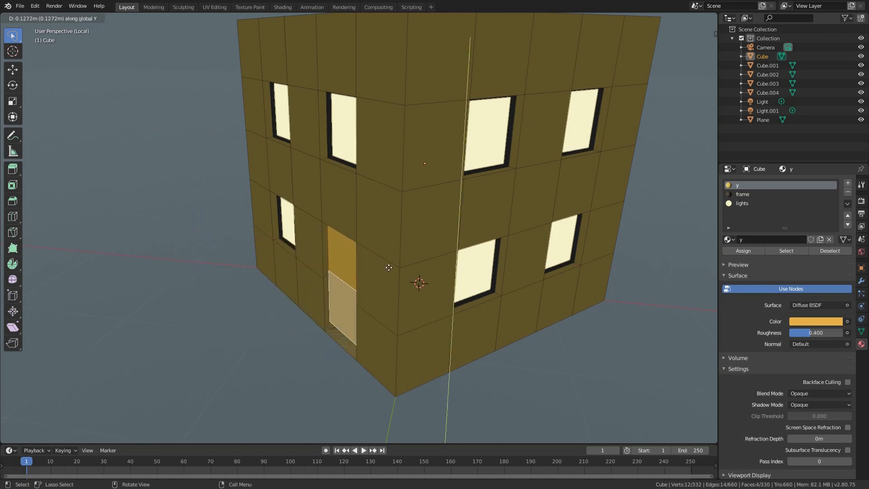
key(z)
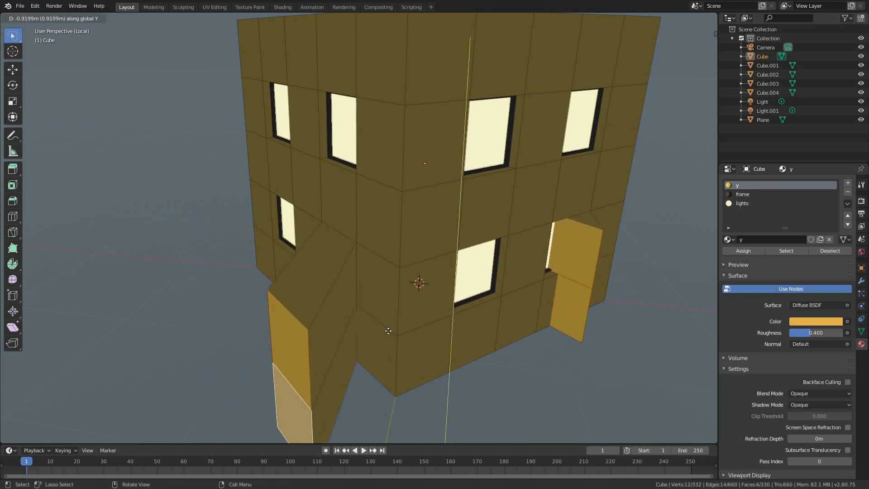
click(401, 264)
key(ctrl+z)
key(ctrl+z)
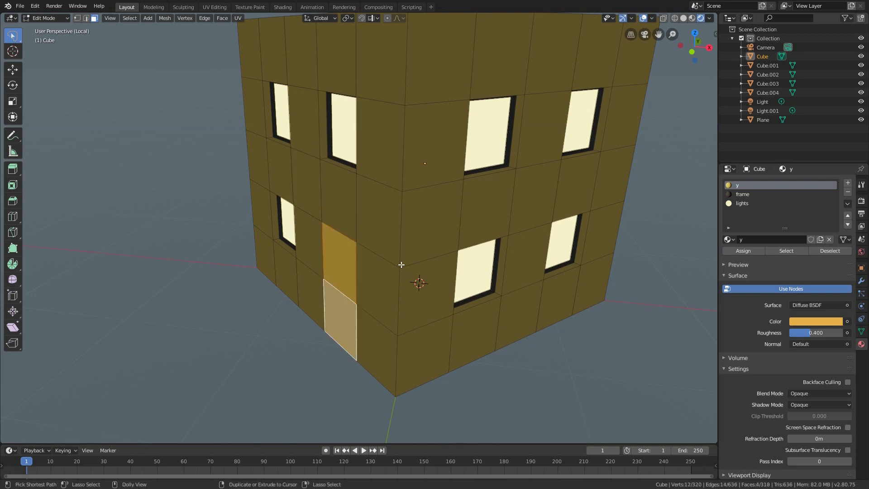
Extrude the doorway faces along their normals, inward by about 0.067
scroll(401, 265, down, 5)
middle_drag(401, 265, 332, 316)
scroll(342, 294, up, 4)
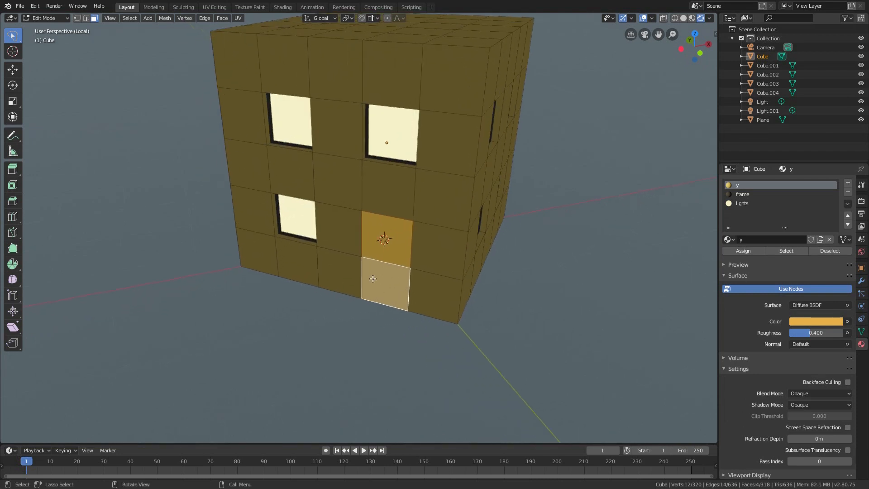
right_click(406, 238)
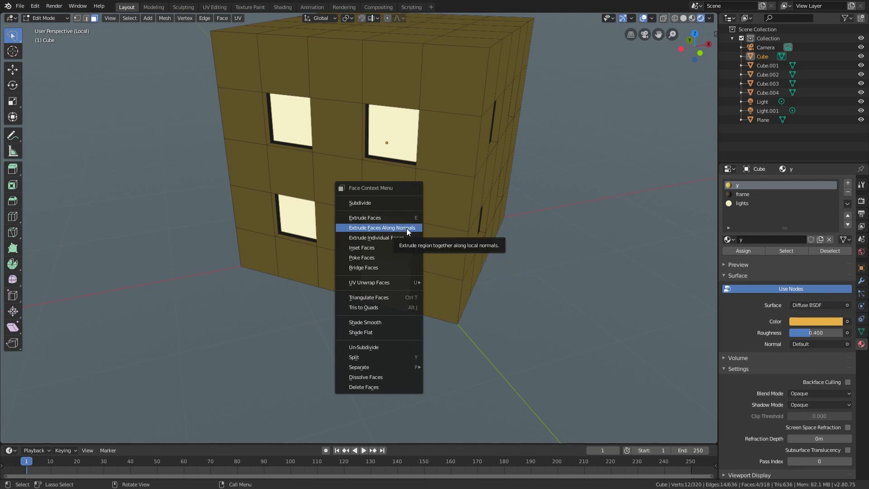
click(406, 228)
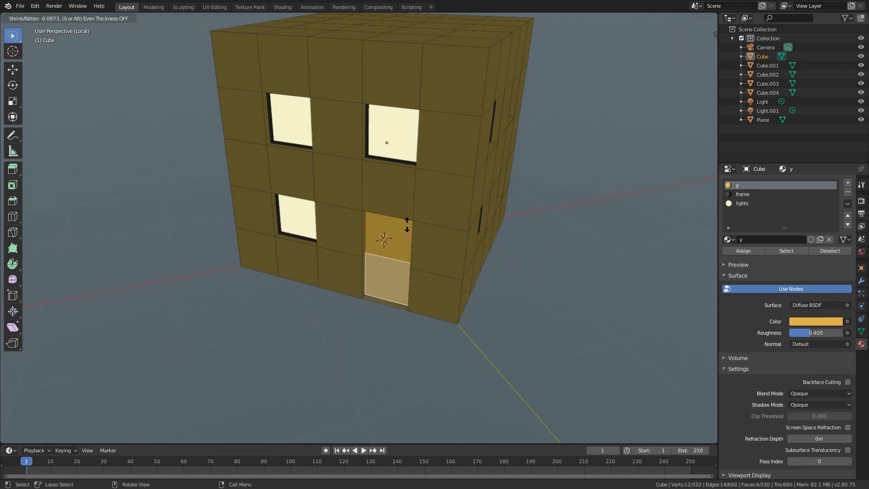
click(407, 225)
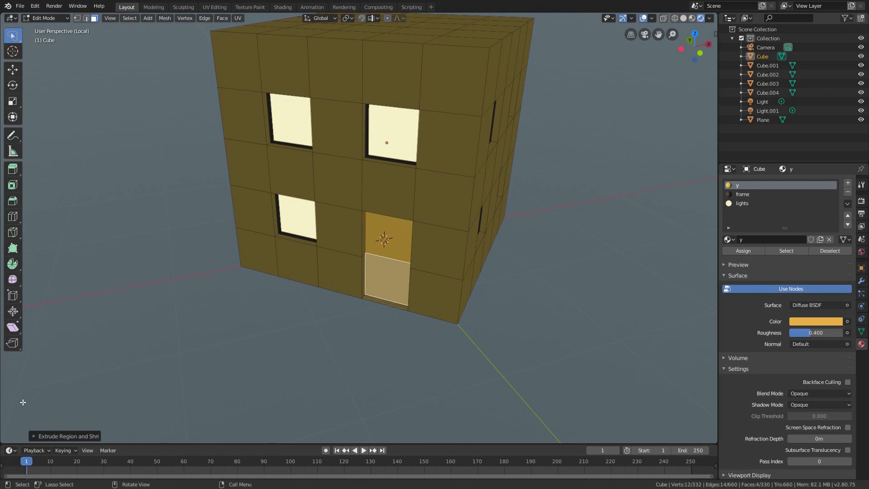
click(35, 436)
click(64, 387)
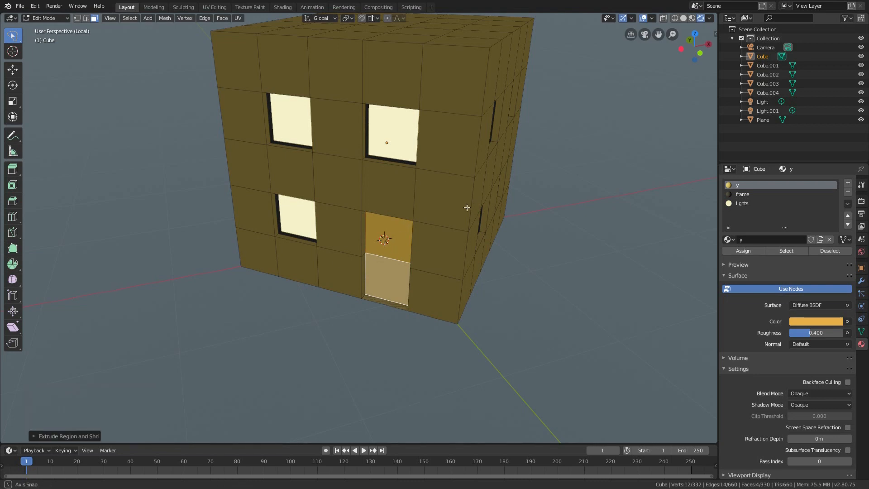
Assign the frame material to the recessed door faces and return to Object Mode
middle_drag(466, 207, 444, 208)
click(739, 194)
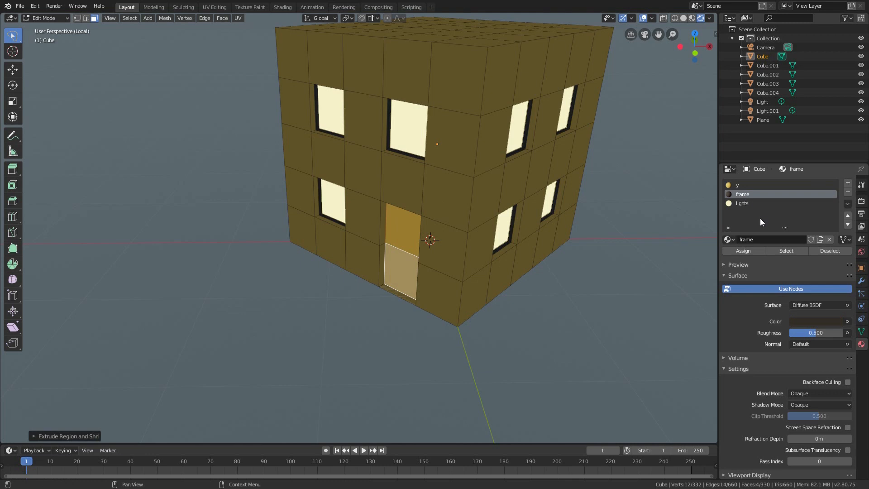
click(755, 252)
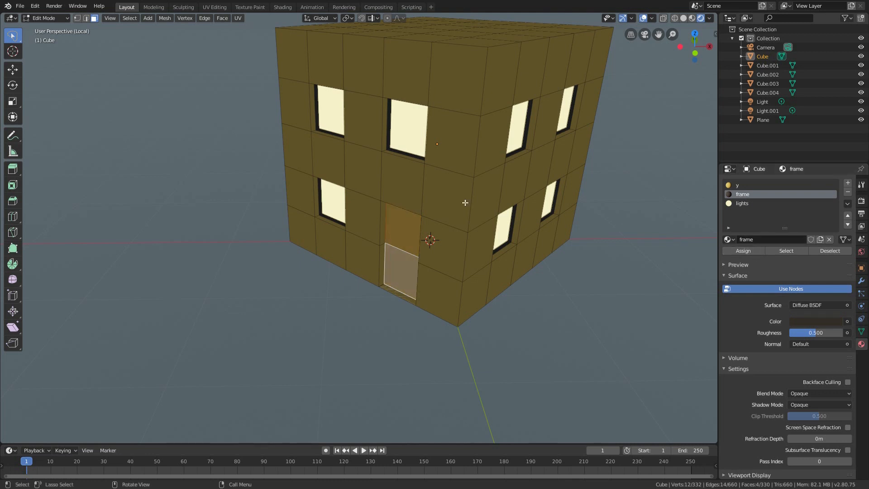
key(Tab)
scroll(464, 202, down, 4)
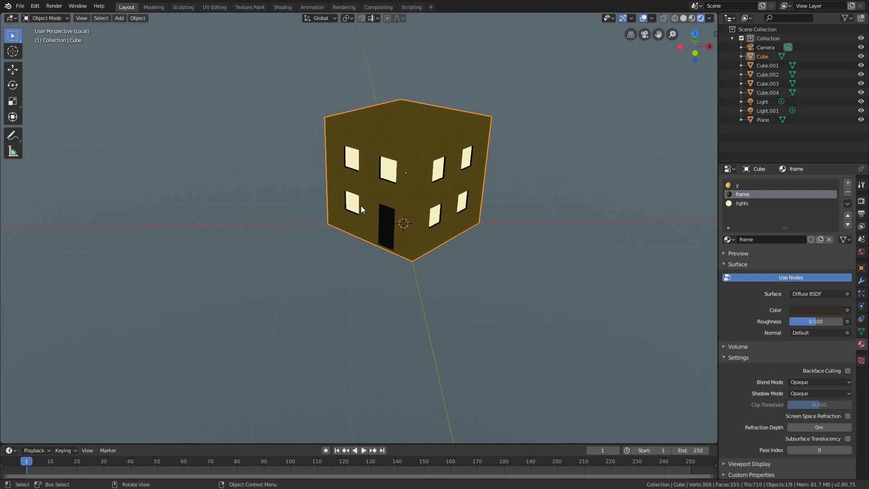
Leave local view to show the house among the other cubes, then put the house mesh back in Edit Mode
key(KP_Divide)
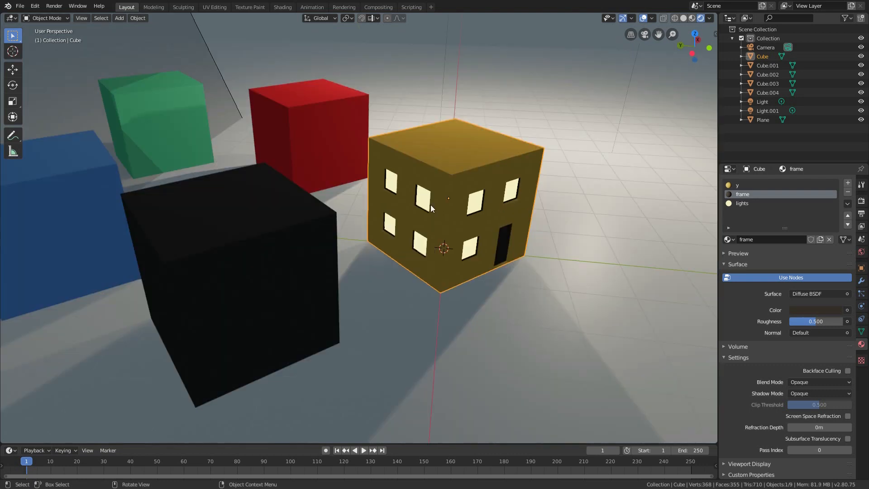
middle_drag(458, 206, 331, 211)
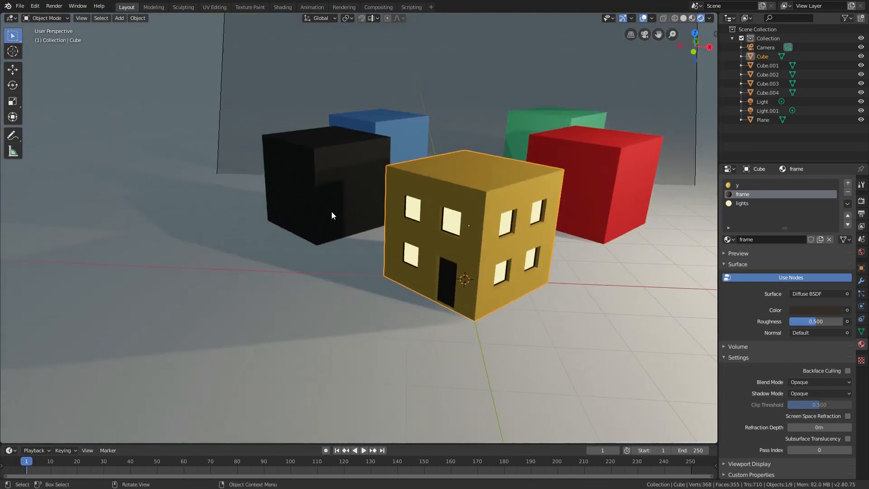
middle_drag(422, 213, 370, 211)
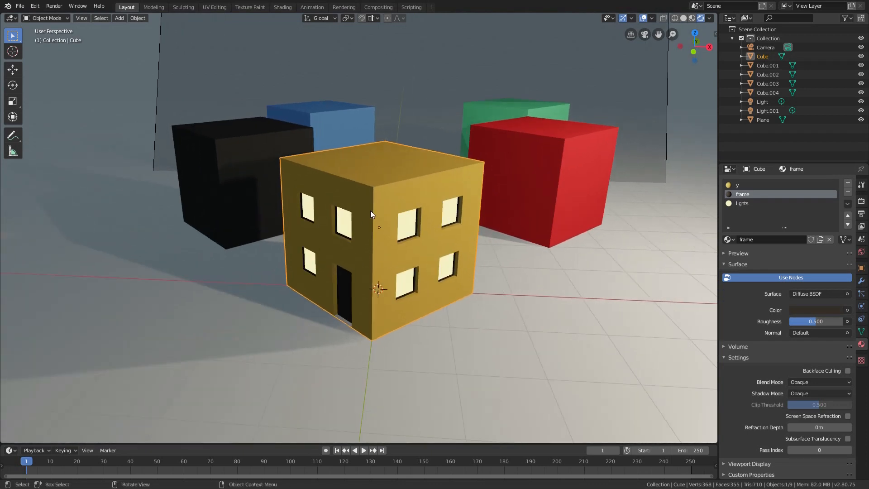
scroll(397, 205, down, 1)
key(Tab)
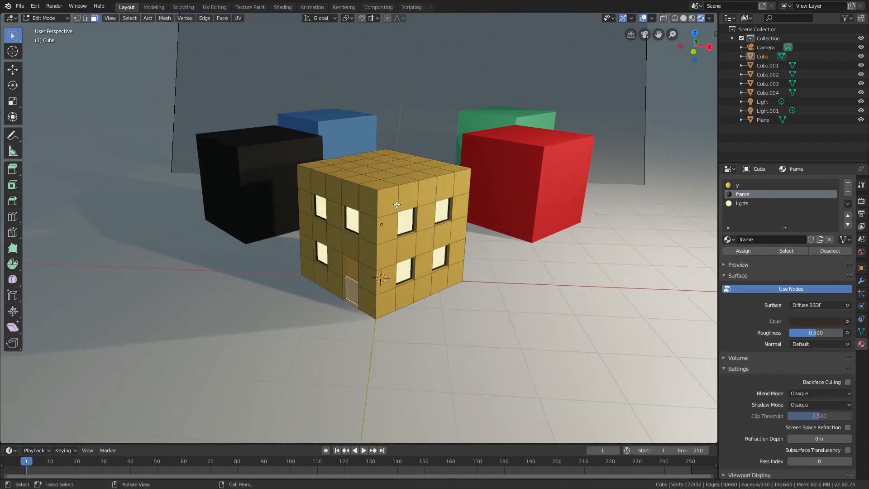
Add a centred vertical loop cut between the window columns of the house's gable-side wall, leaving it unslid
middle_drag(397, 205, 398, 200)
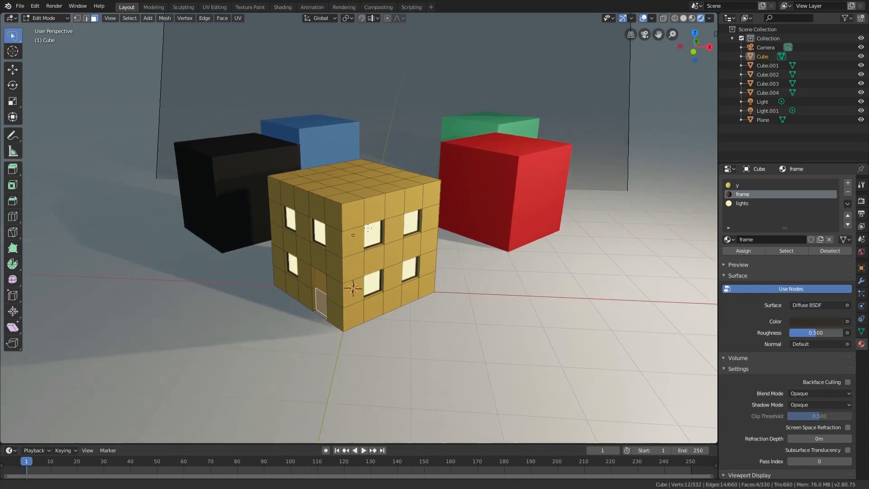
key(ctrl+r)
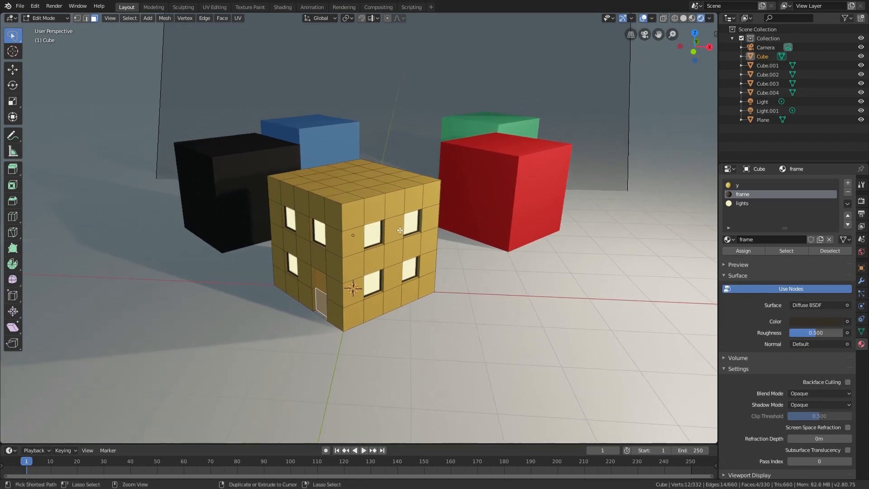
click(395, 198)
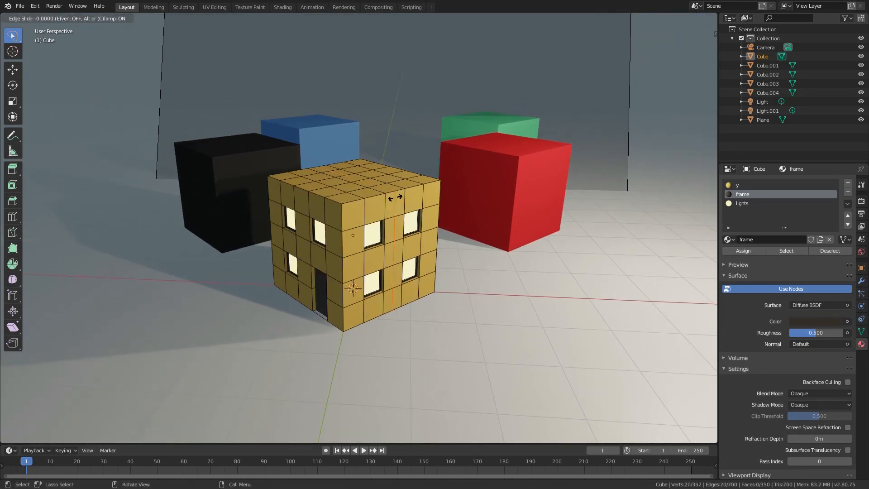
right_click(410, 191)
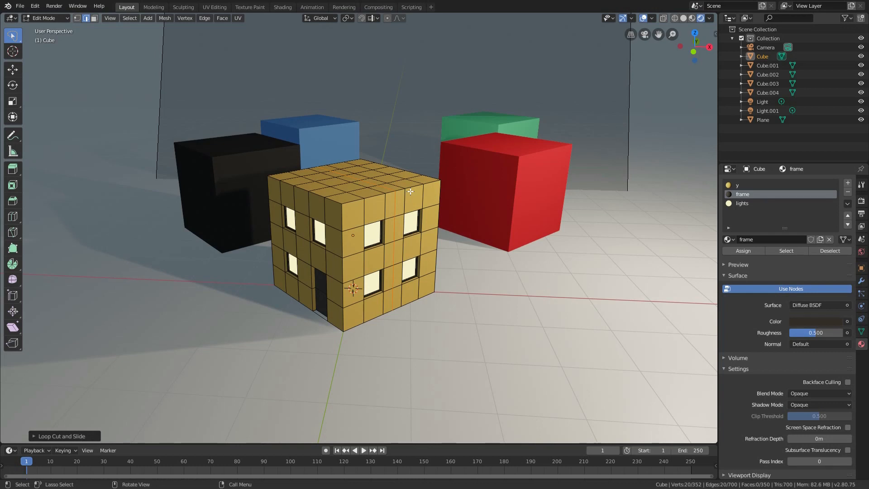
Select all the faces on top of the house in face mode and assign the frame material to them
middle_drag(400, 191, 385, 205)
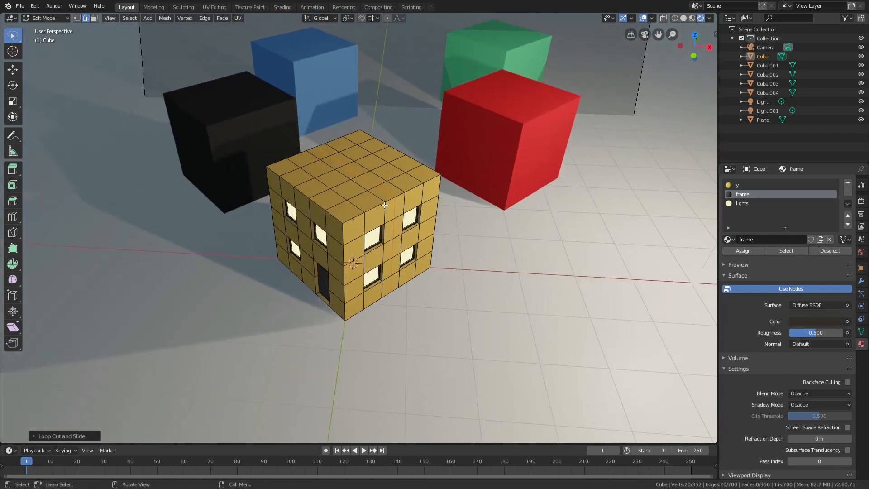
key(3)
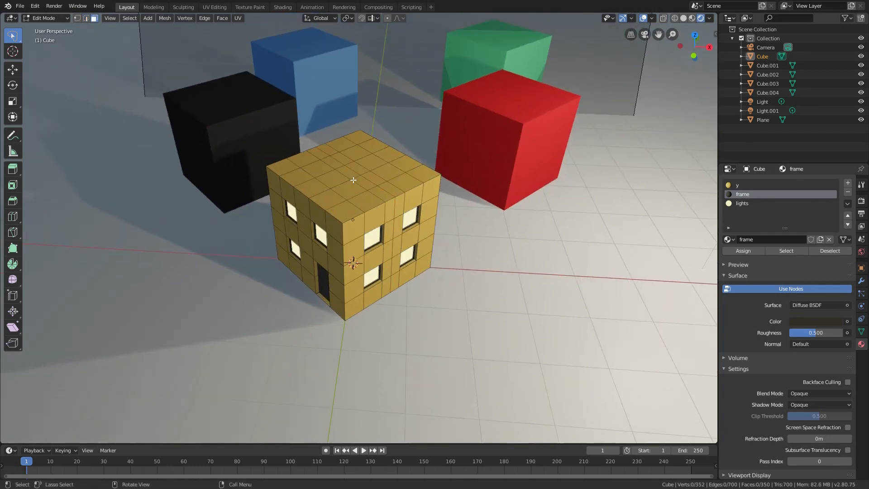
key(c)
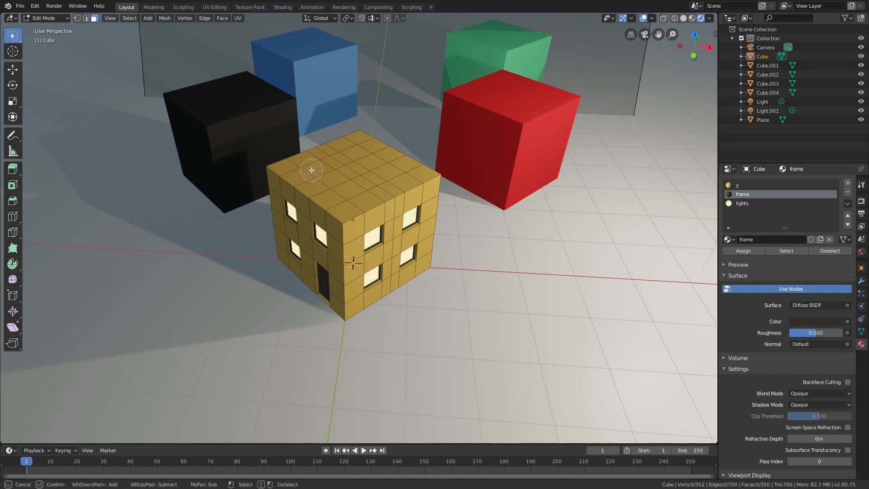
mouse_move(301, 168)
mouse_down()
mouse_move(398, 174)
mouse_move(368, 161)
mouse_up()
mouse_move(354, 154)
mouse_down()
mouse_move(337, 170)
mouse_move(352, 197)
mouse_move(353, 177)
mouse_up()
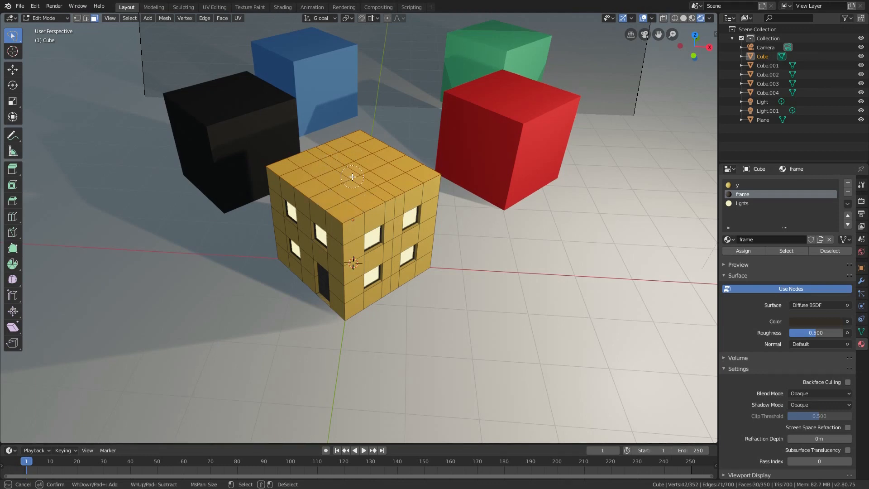
key(Escape)
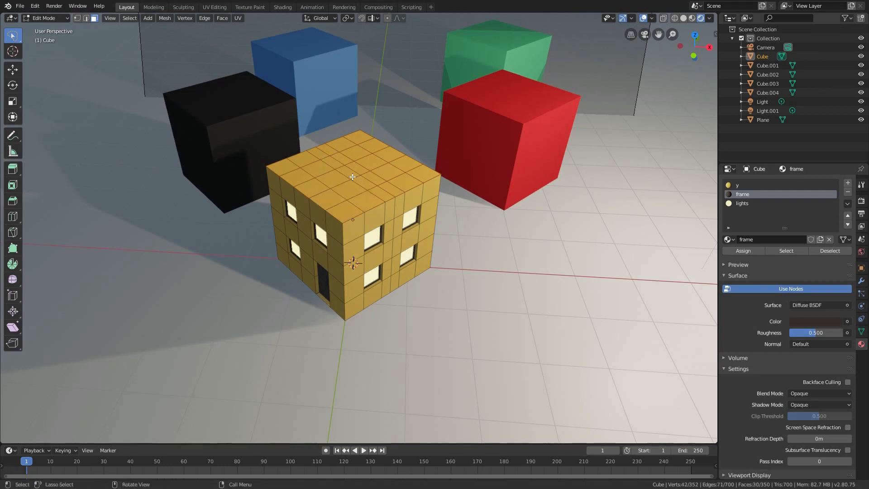
click(748, 249)
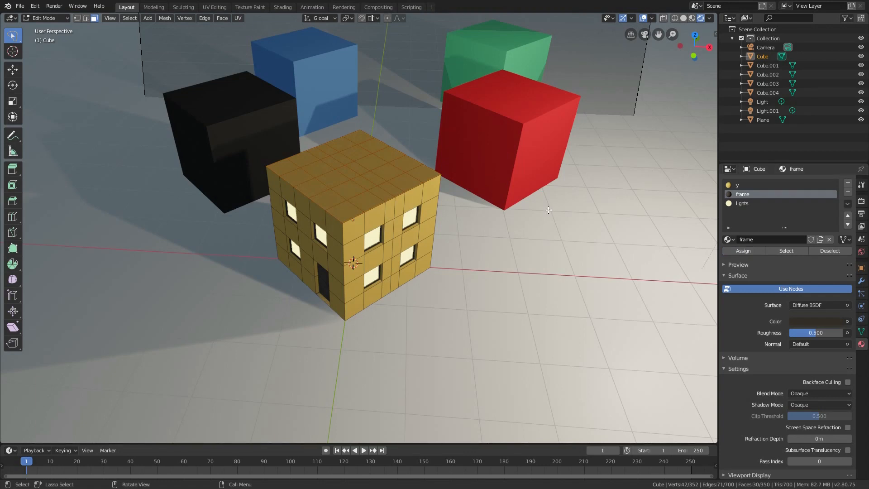
Hide everything except the top faces, and select the new centre edge loop running across them in edge mode
key(shift+h)
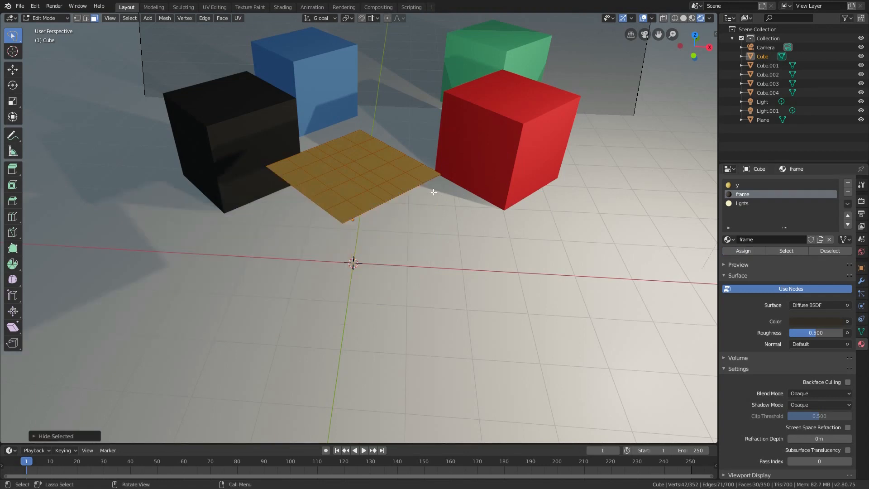
mouse_move(382, 190)
middle_down()
mouse_move(371, 149)
mouse_move(376, 168)
mouse_move(367, 193)
middle_up()
key(2)
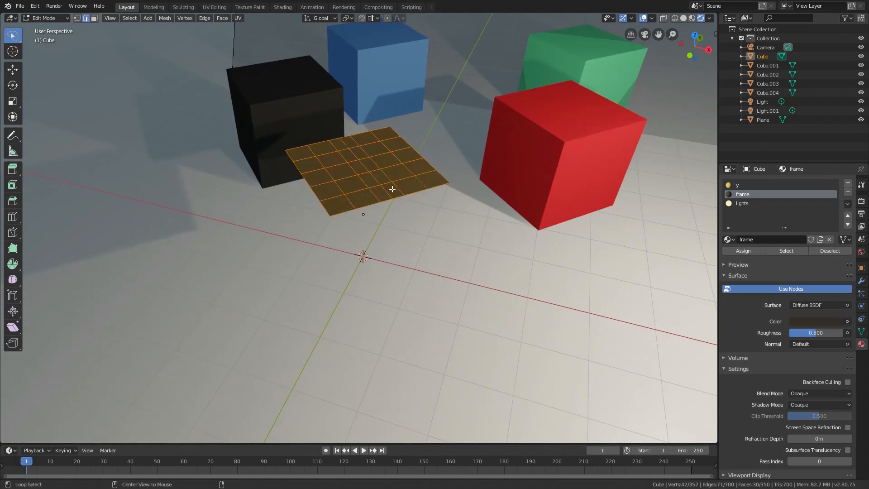
alt+click(385, 195)
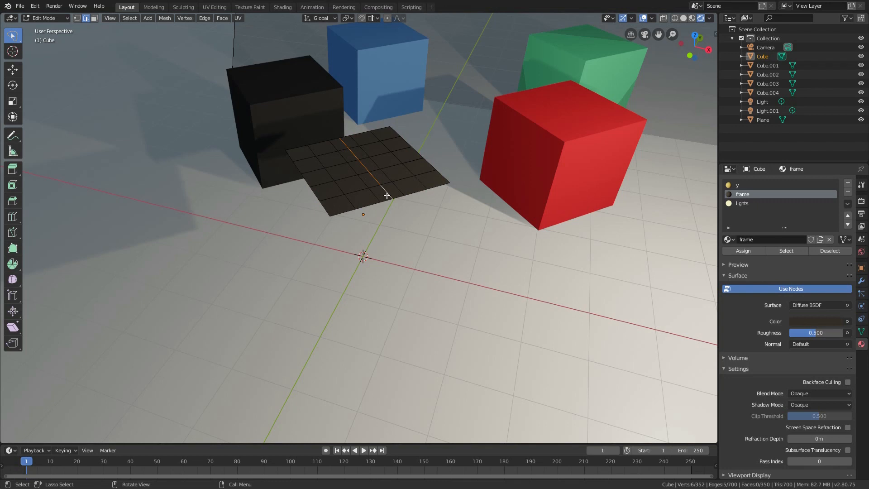
Turn on proportional editing with Linear falloff and isolate the mesh in local view, seen from the gable end
click(396, 18)
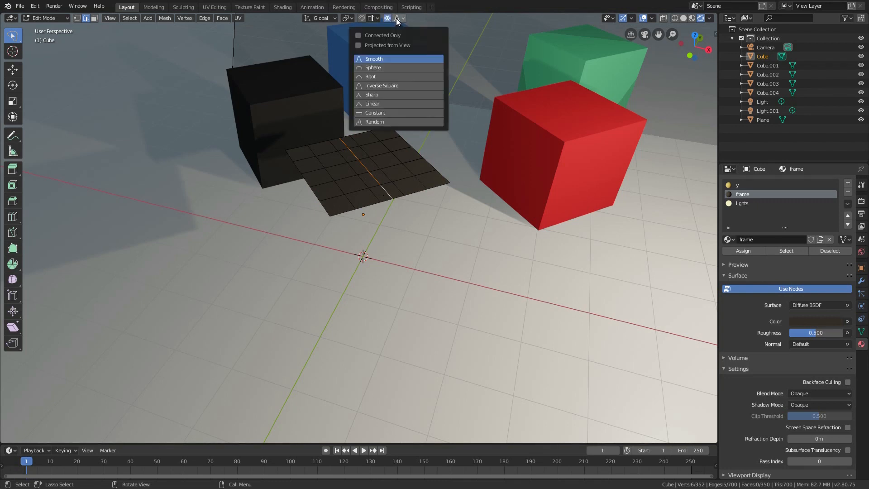
click(394, 104)
middle_drag(353, 252, 348, 156)
key(KP_Divide)
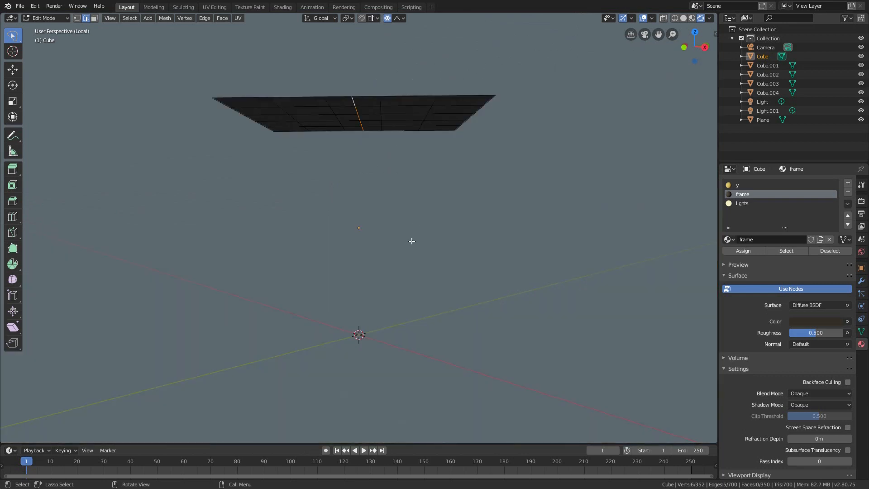
middle_drag(411, 241, 389, 191)
scroll(388, 185, up, 3)
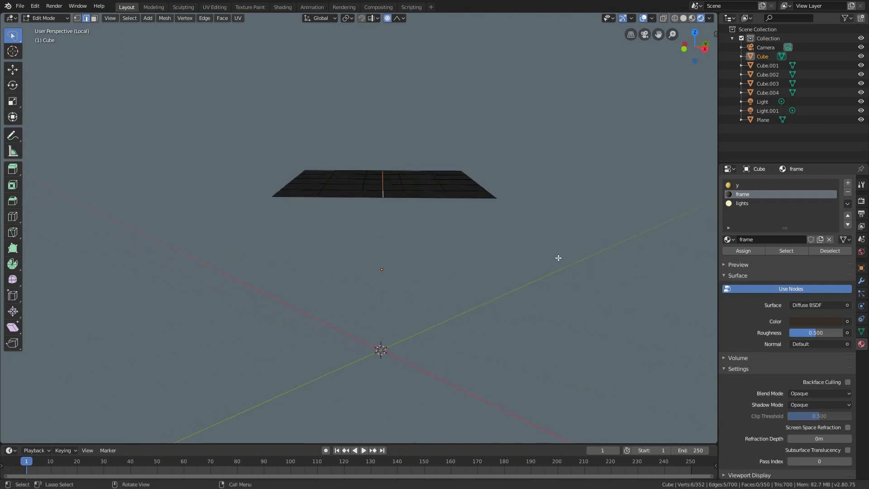
Raise the centre edge loop about 1 m along global Z with a proportional size of 1.00 to form a pitched roof
key(g)
key(z)
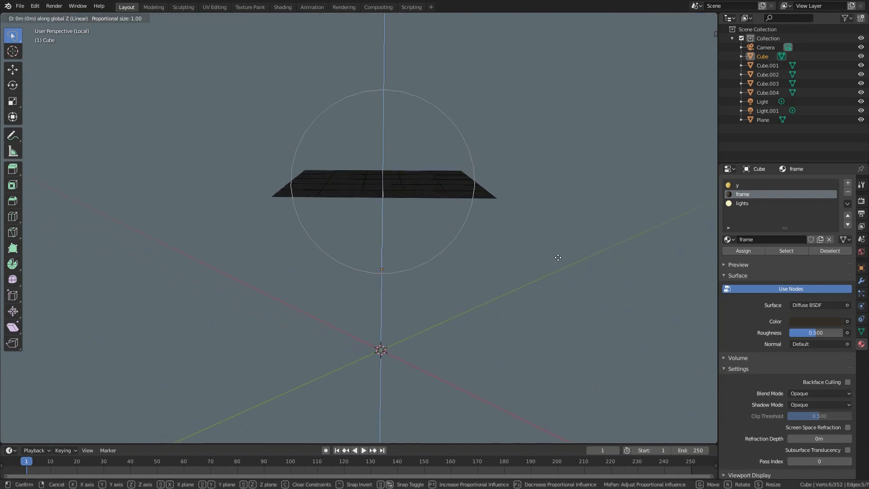
scroll(553, 158, down, 1)
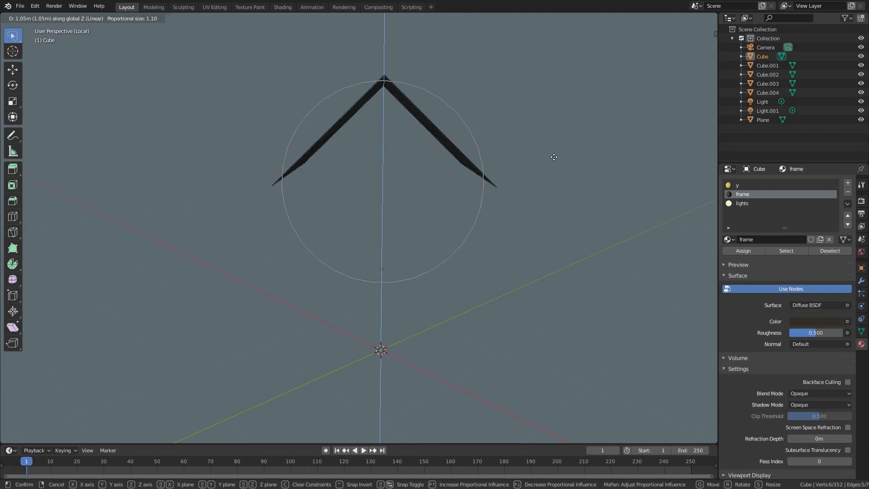
scroll(554, 157, up, 1)
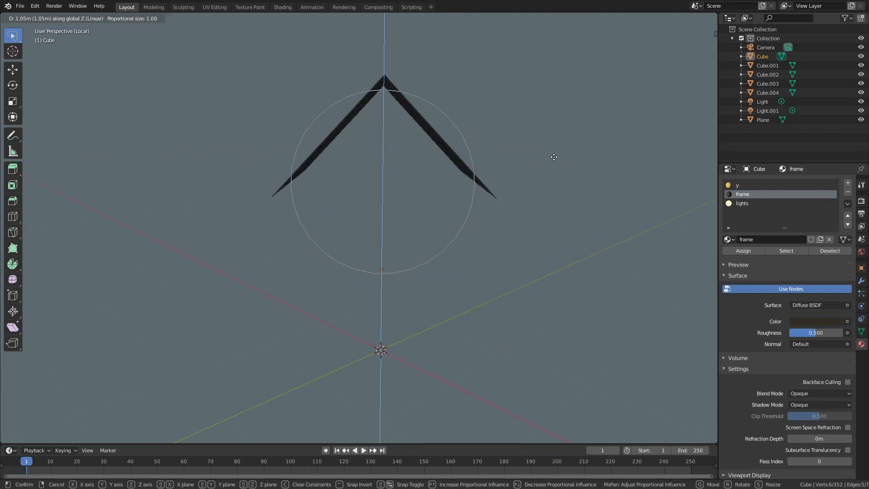
scroll(554, 158, down, 1)
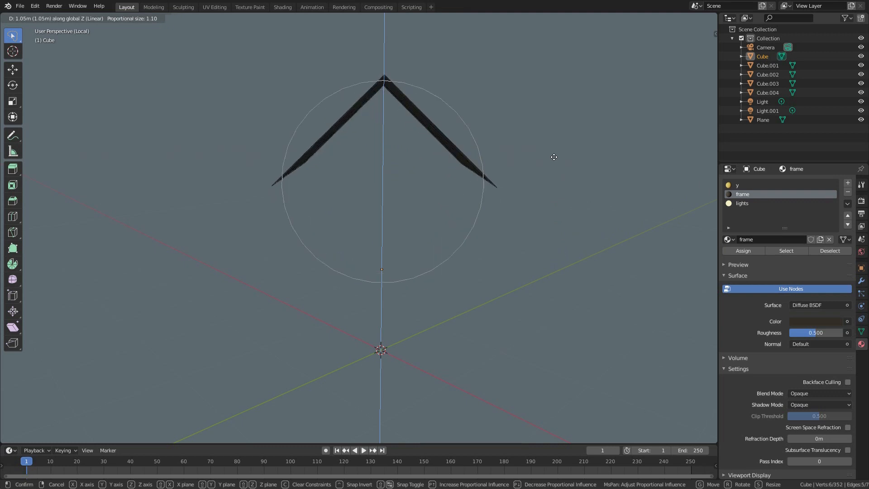
scroll(554, 157, up, 1)
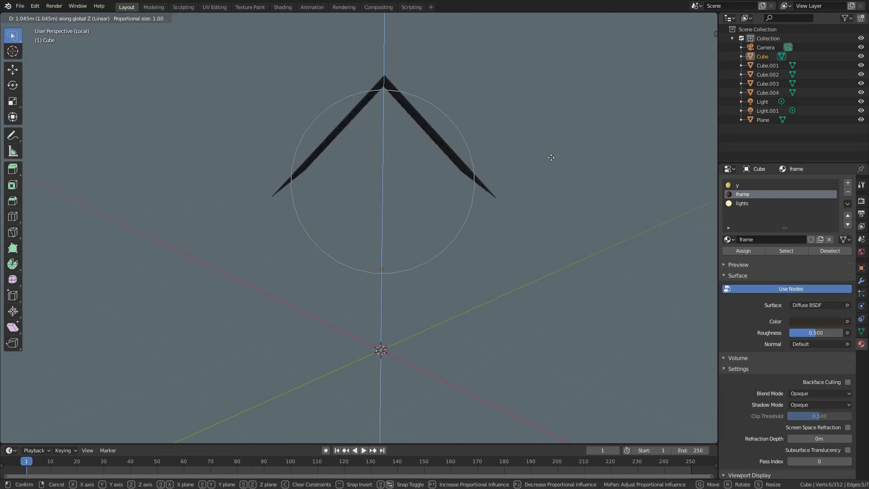
click(551, 160)
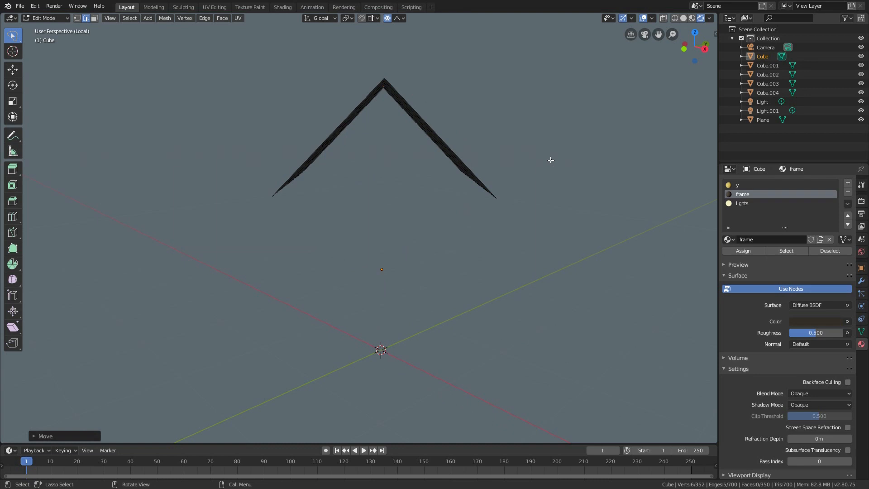
Select all the visible roof faces and separate the selection into its own object
middle_drag(451, 162, 477, 173)
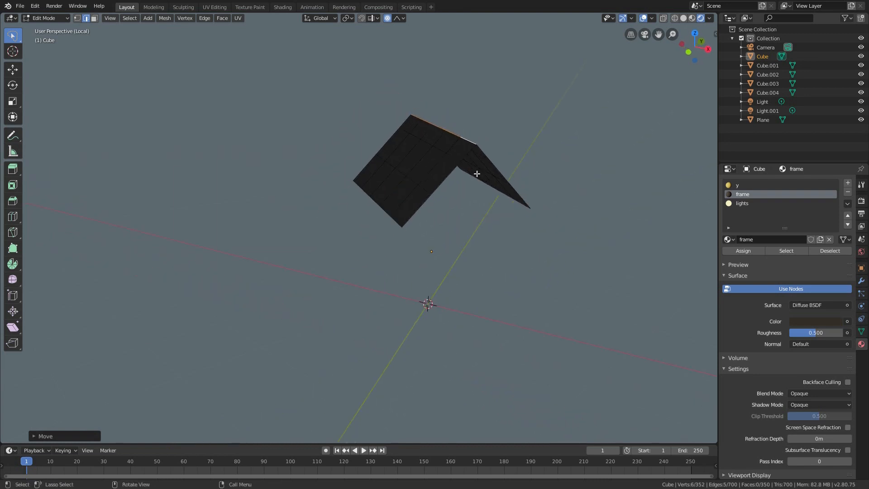
key(a)
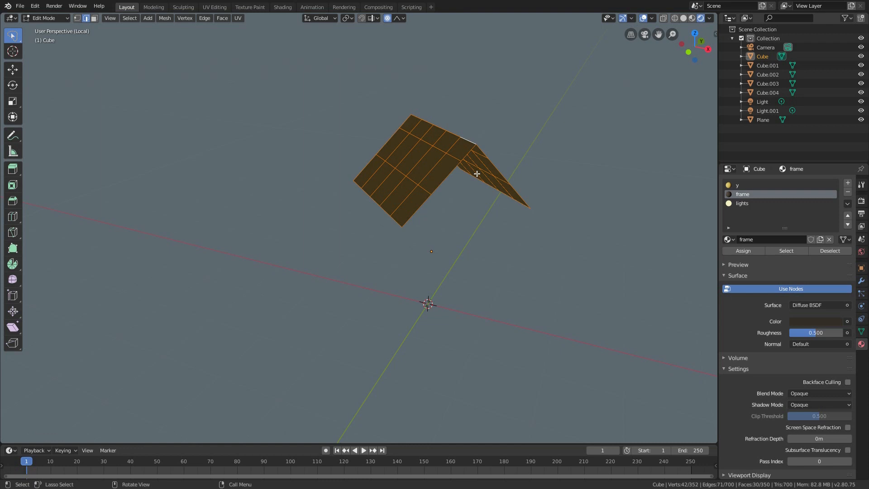
key(p)
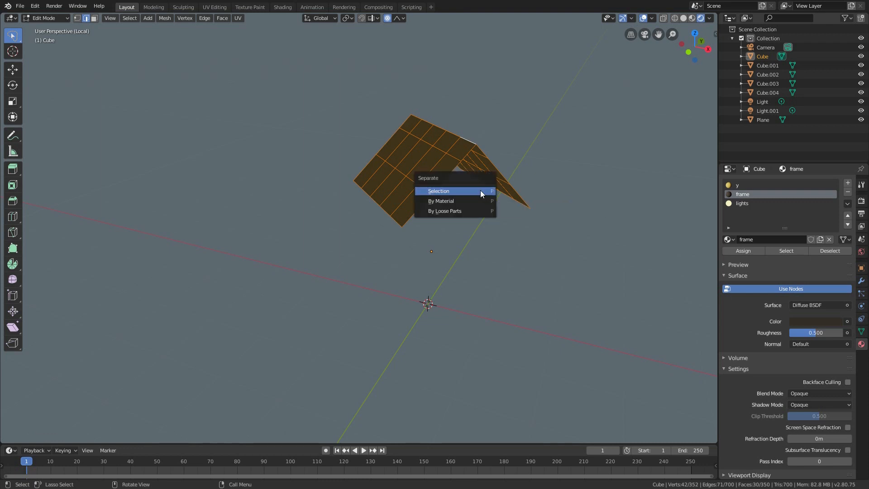
click(479, 190)
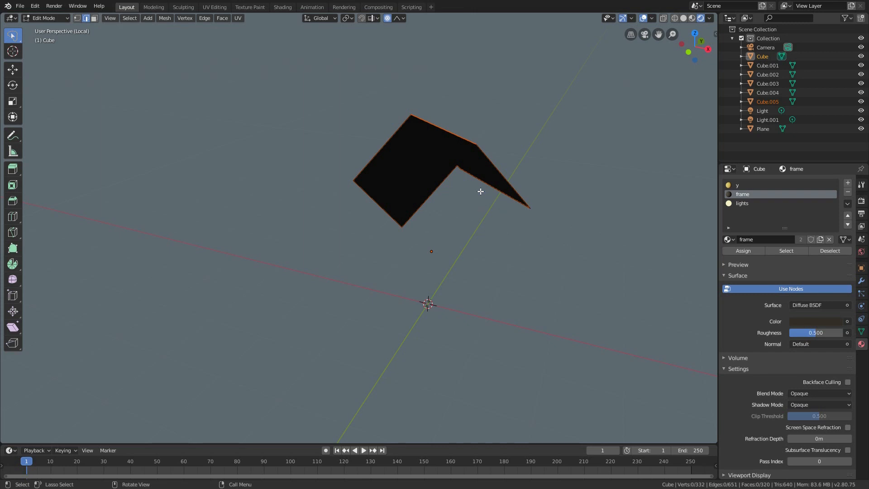
Reveal the hidden wall faces outside local view and return the house to Object Mode
key(KP_Divide)
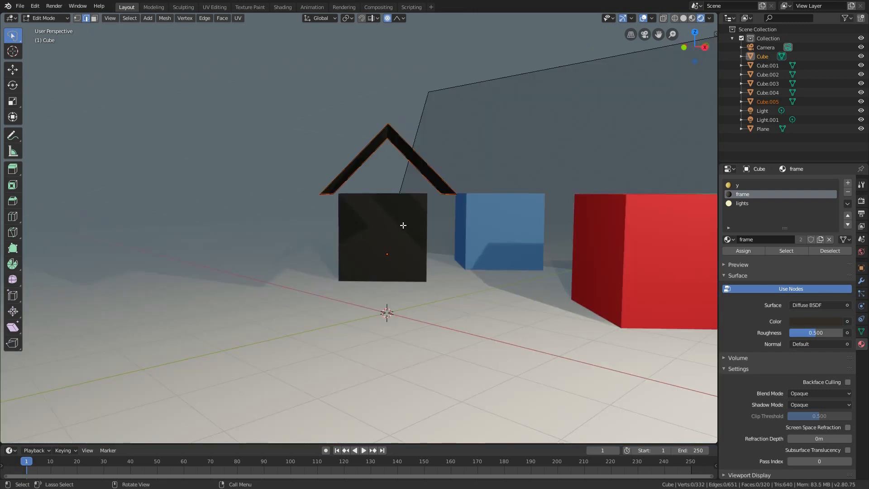
key(alt+h)
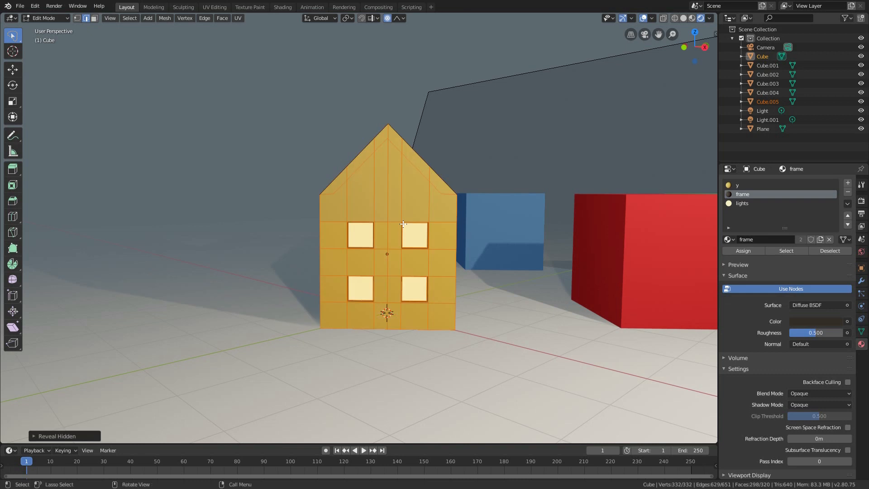
middle_drag(403, 224, 444, 229)
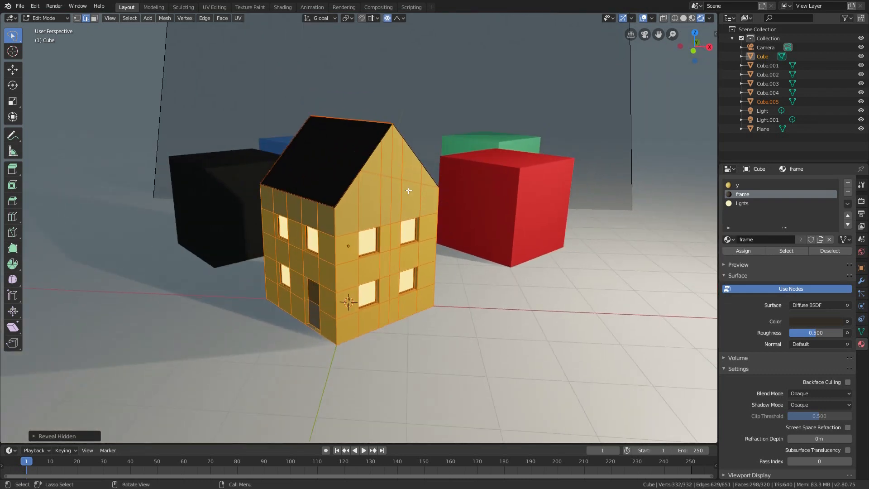
key(Tab)
middle_drag(392, 209, 338, 219)
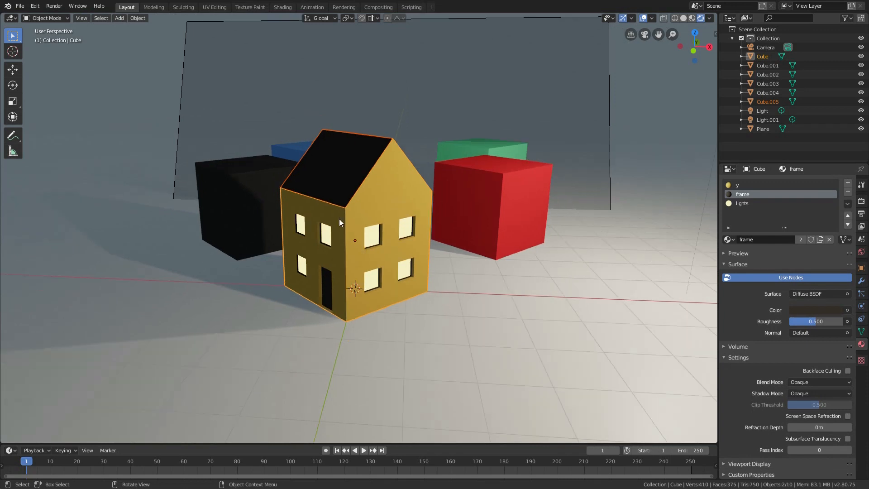
Add a Solidify modifier to the separated roof with an offset of 1 and a thickness of 0.18 m
click(343, 167)
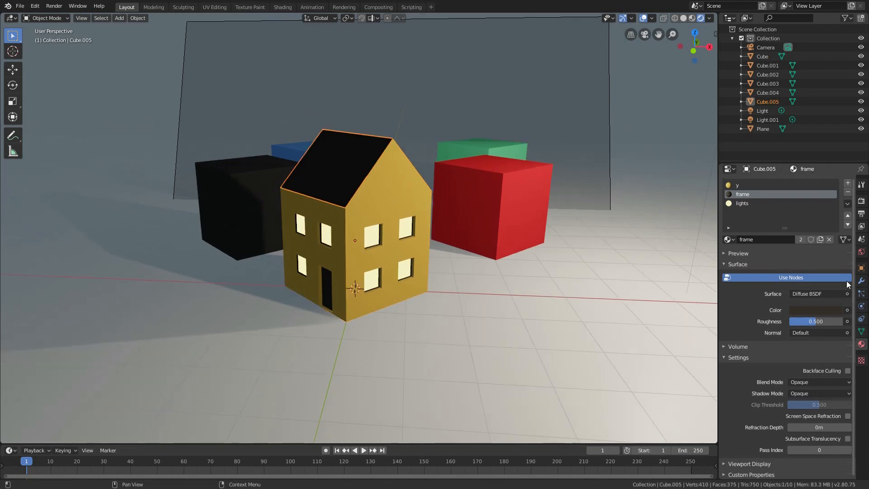
click(862, 281)
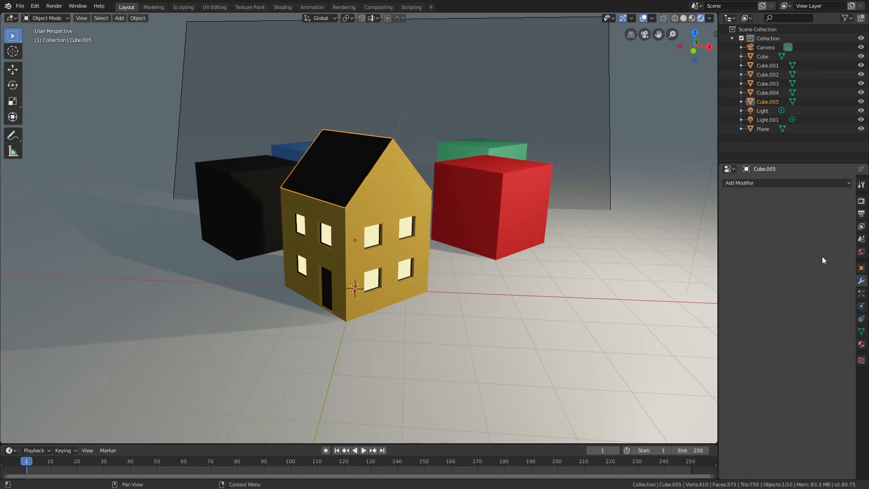
click(772, 182)
click(666, 320)
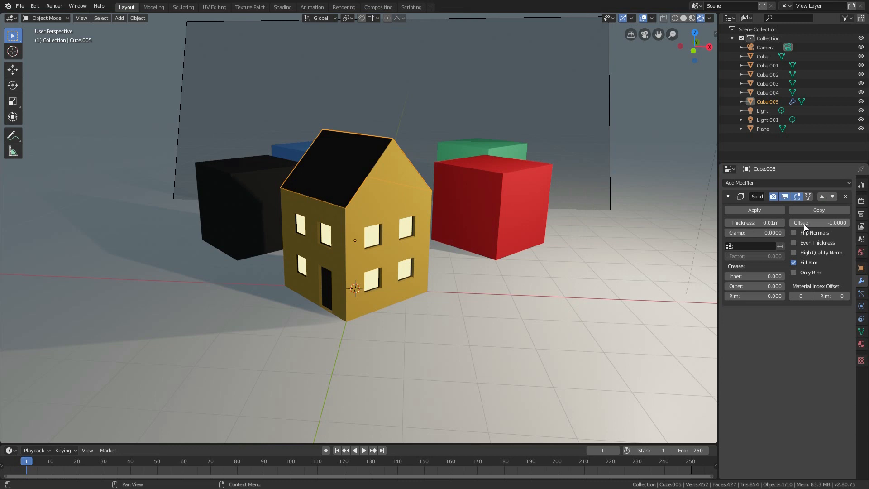
drag(803, 224, 864, 224)
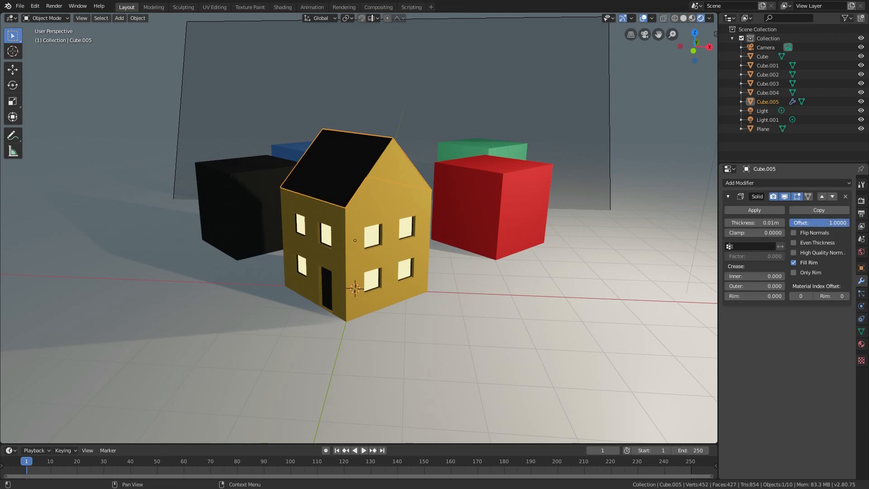
mouse_move(773, 222)
mouse_down()
mouse_move(832, 222)
mouse_move(783, 222)
mouse_up()
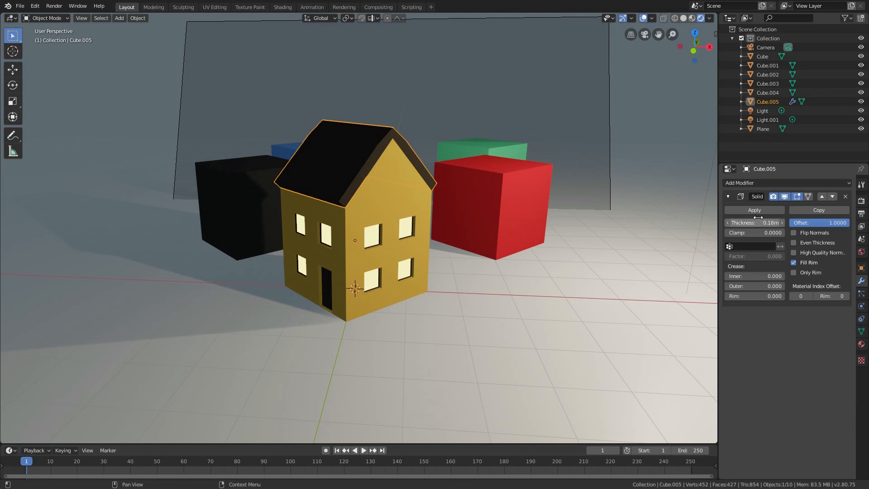
Hide the roof's Solidify effect in the viewport and select all of the roof's geometry in Edit Mode
click(786, 196)
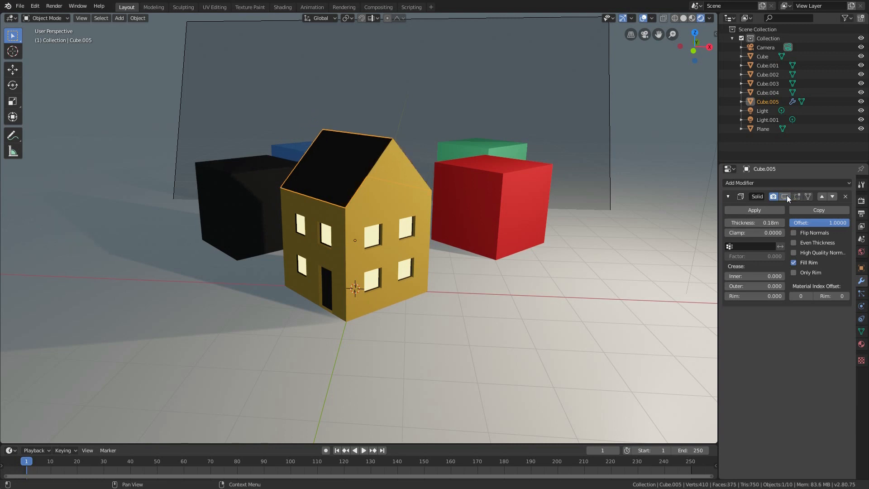
key(Tab)
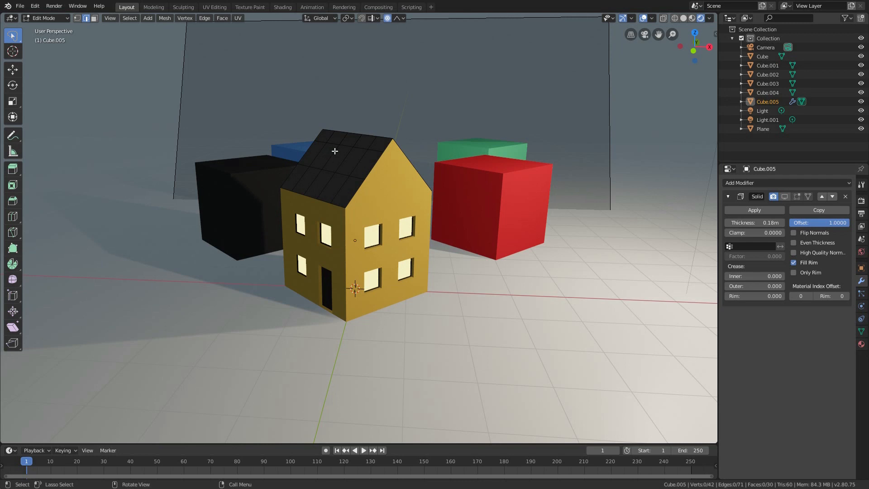
middle_drag(335, 151, 272, 212)
scroll(387, 219, up, 3)
shift+middle_drag(400, 240, 347, 177)
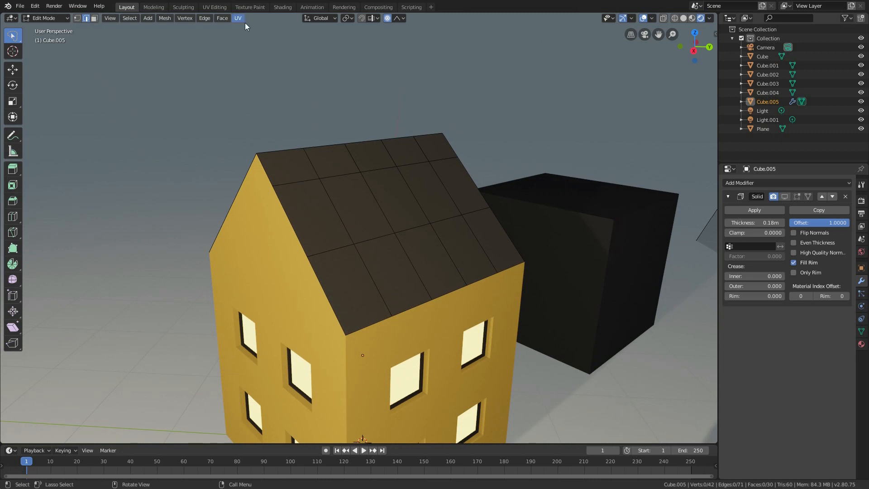
key(a)
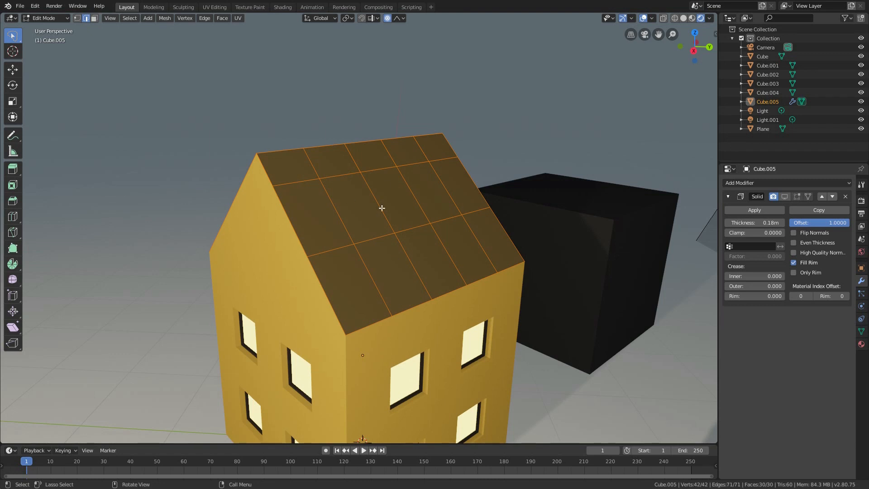
Make a central ridge edge of the roof the active element and use Active Element as the pivot point
shift+click(368, 141)
shift+click(285, 149)
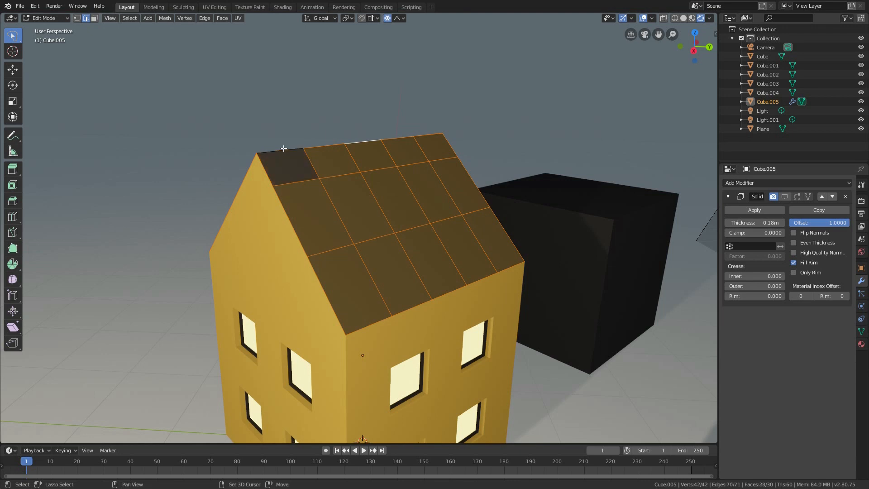
shift+click(285, 149)
shift+click(365, 143)
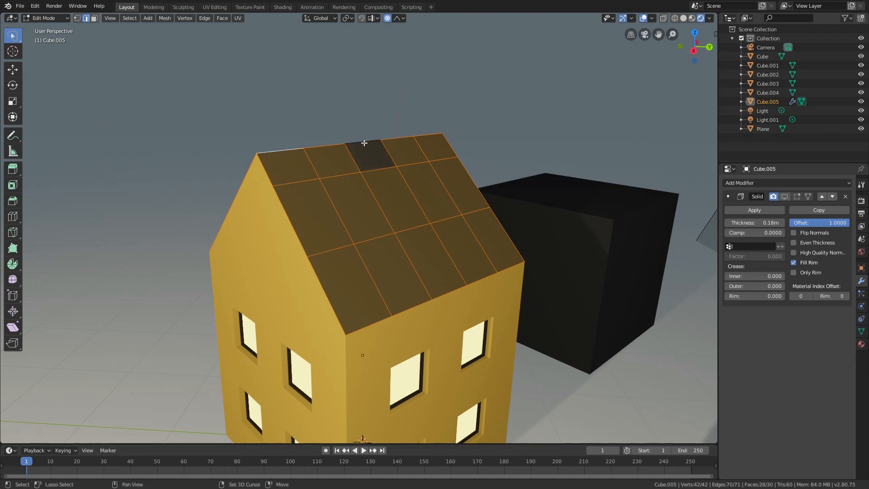
shift+click(365, 143)
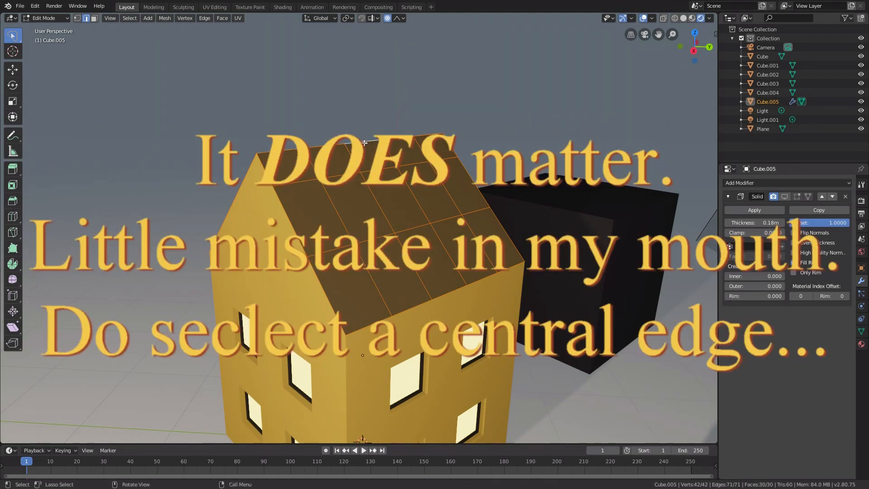
click(347, 18)
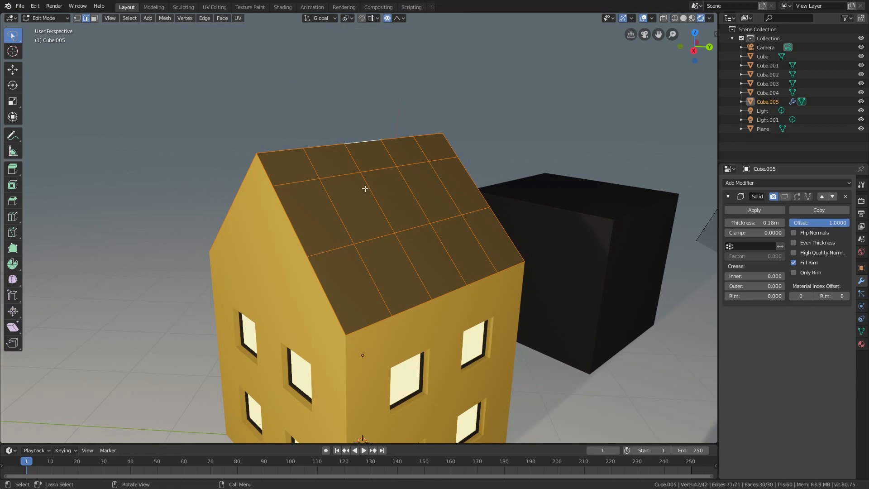
Turn off proportional editing and scale the whole roof up by about 1.08 so it overhangs the walls
scroll(373, 183, down, 3)
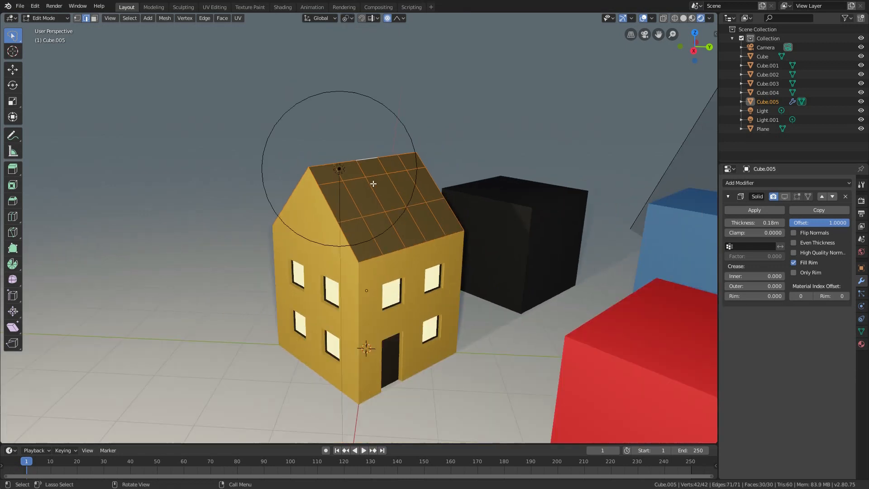
click(388, 20)
middle_drag(392, 158, 471, 180)
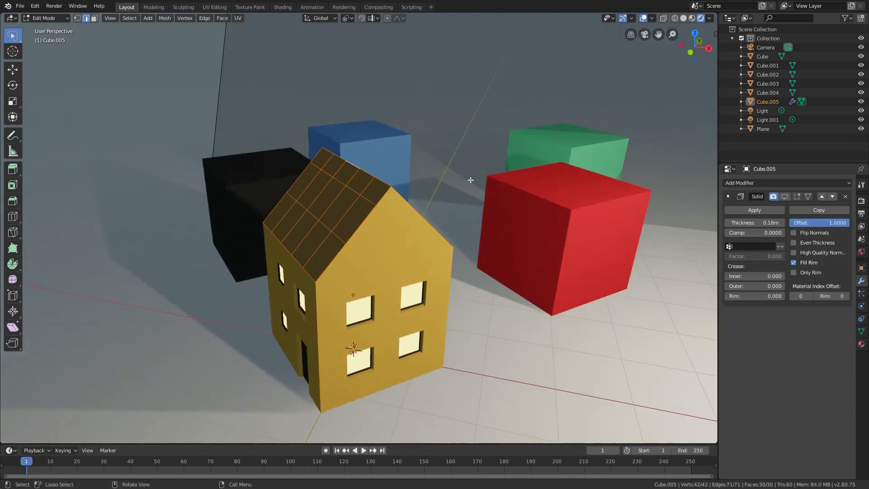
key(s)
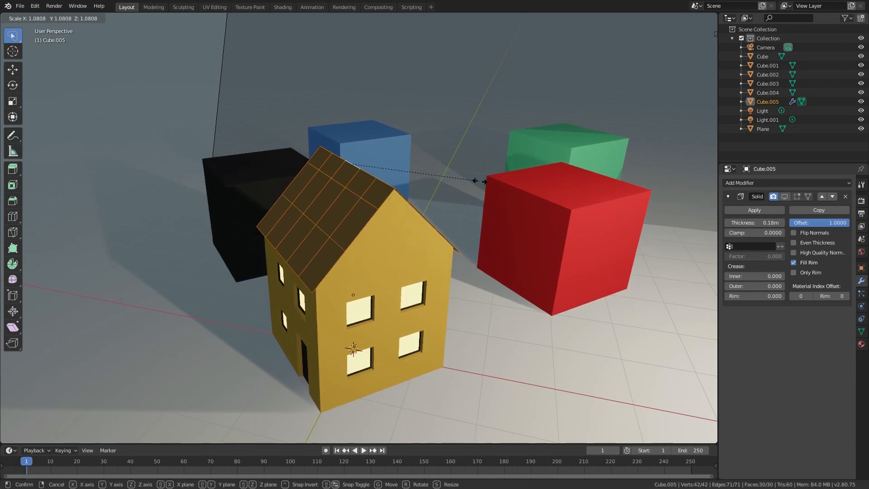
click(416, 210)
Show the Solidify modifier again in the viewport and in Edit Mode, and return the roof to Object Mode
middle_drag(416, 210, 354, 186)
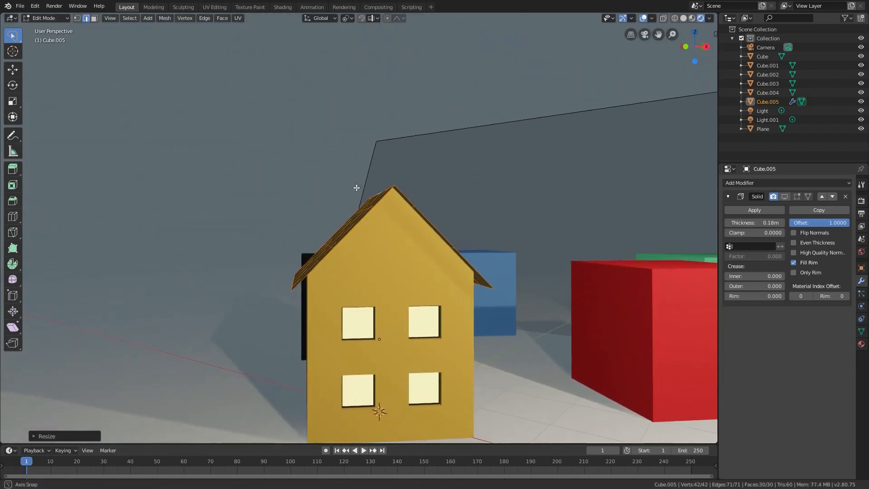
scroll(356, 187, up, 5)
middle_drag(397, 204, 373, 155)
scroll(394, 225, down, 4)
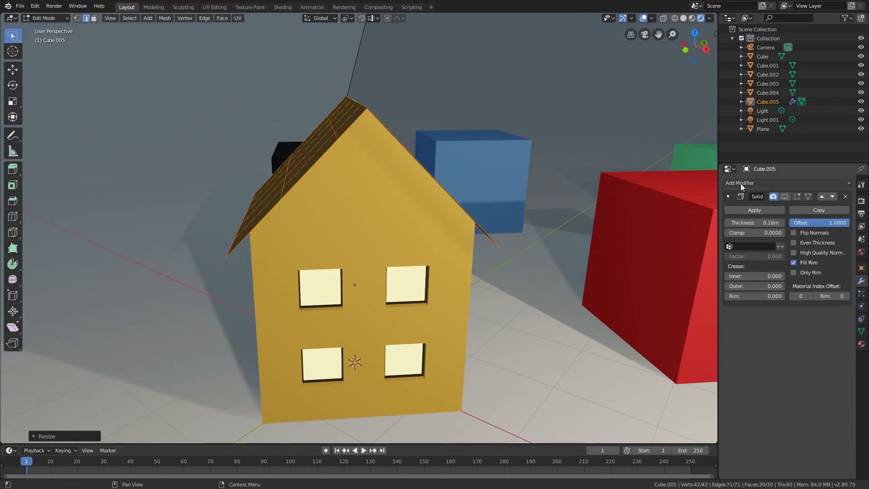
click(785, 197)
click(796, 196)
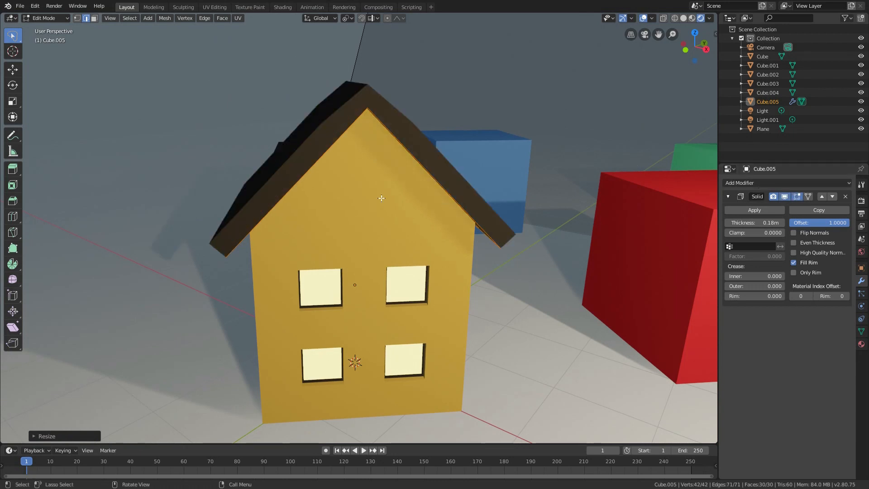
middle_drag(381, 198, 405, 193)
key(Tab)
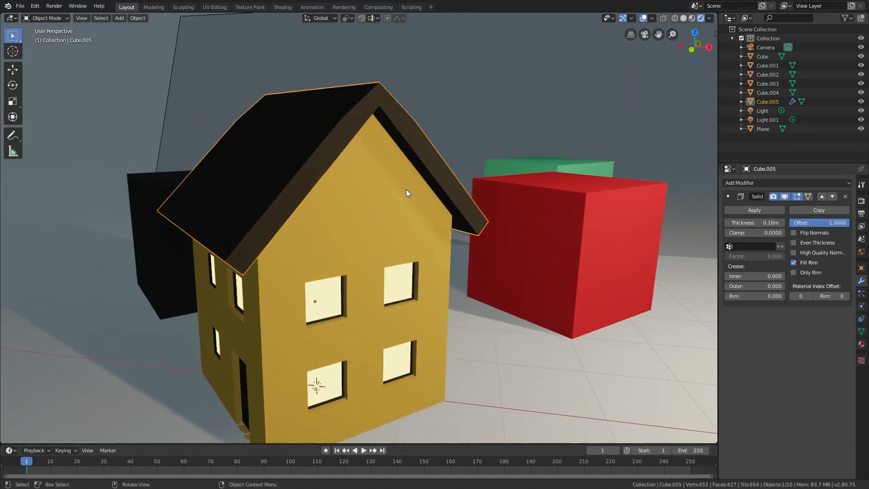
Apply the roof's Solidify modifier and join the roof to the yellow house body
click(755, 210)
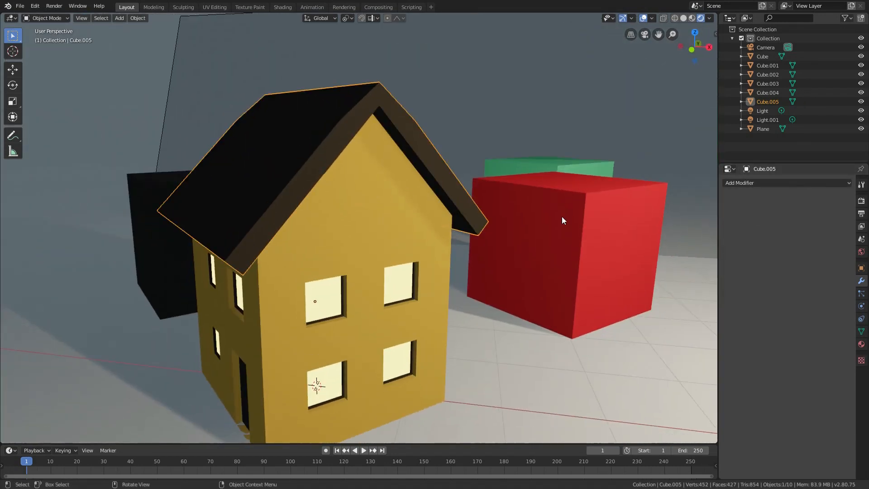
shift+click(438, 305)
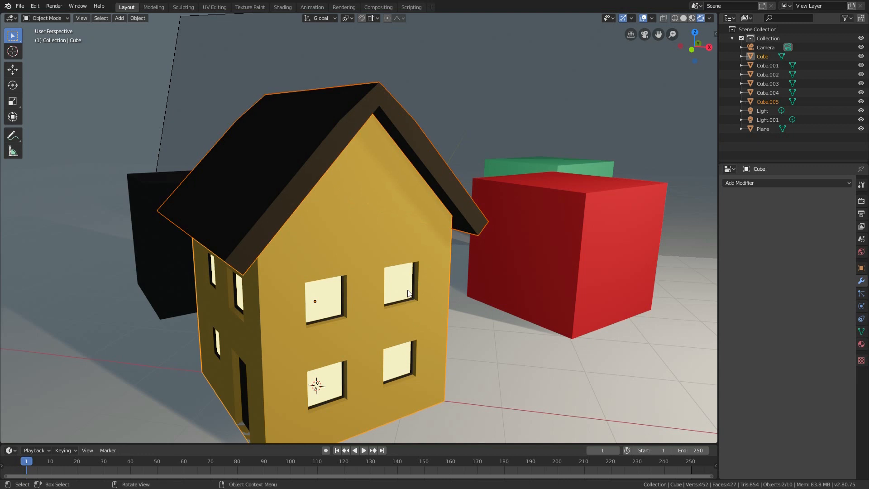
key(ctrl+j)
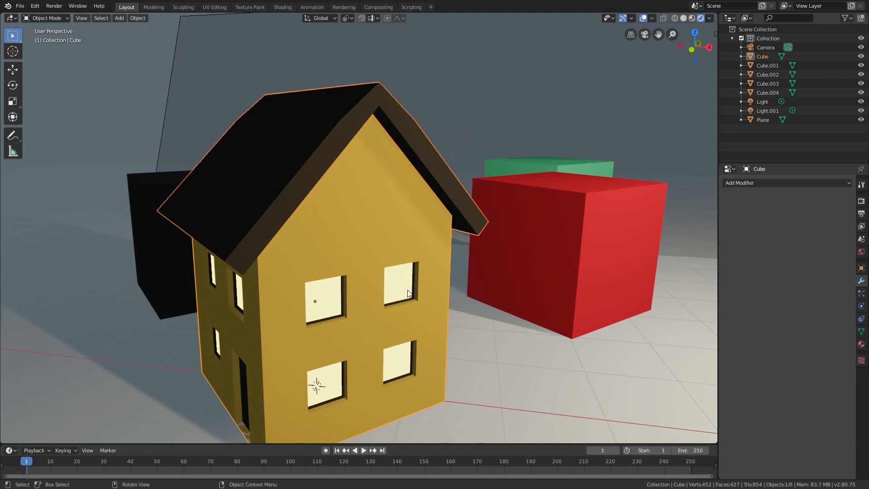
Examine the completed house among the coloured cubes through the scene camera
scroll(351, 276, down, 5)
mouse_move(346, 262)
middle_down()
mouse_move(354, 280)
mouse_move(338, 274)
middle_up()
key(KP_0)
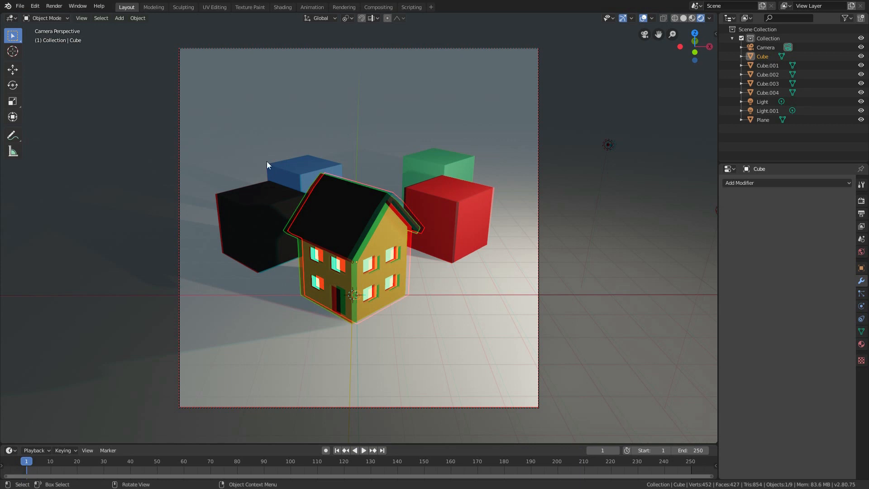
mouse_move(349, 246)
shift+middle_down()
mouse_move(355, 284)
mouse_move(353, 249)
shift+middle_up()
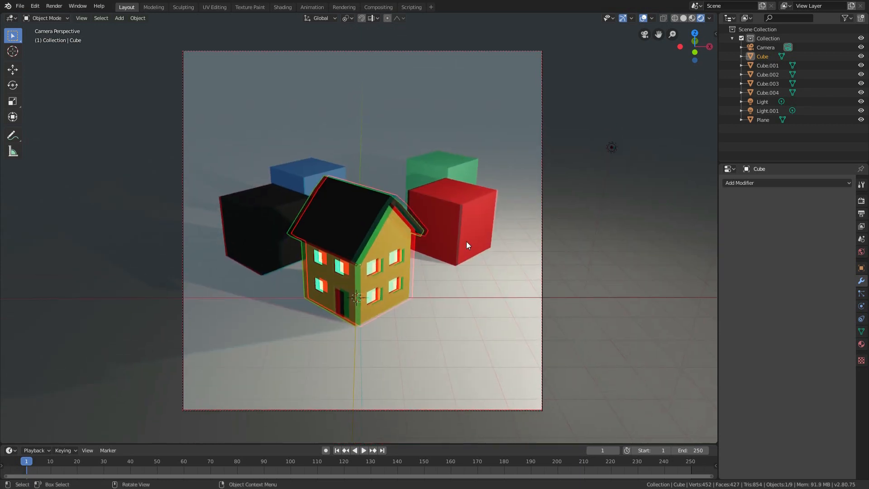
scroll(466, 242, up, 1)
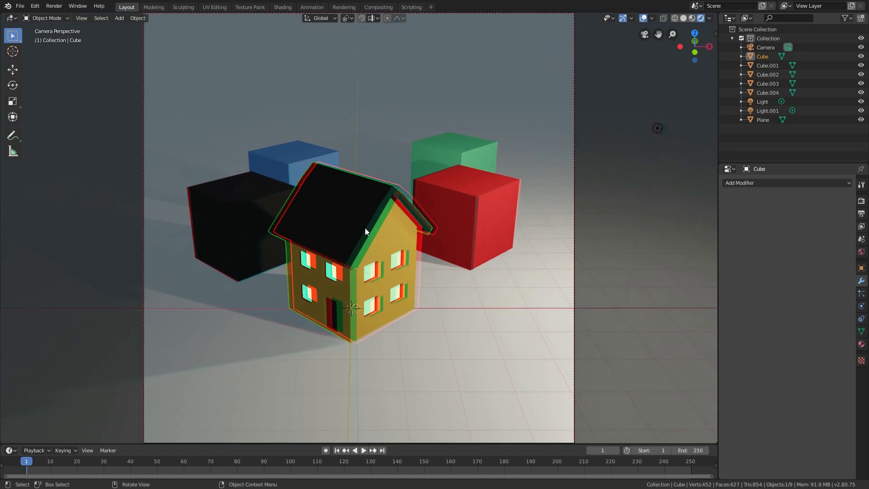
scroll(365, 228, down, 1)
scroll(365, 227, up, 1)
scroll(365, 227, down, 1)
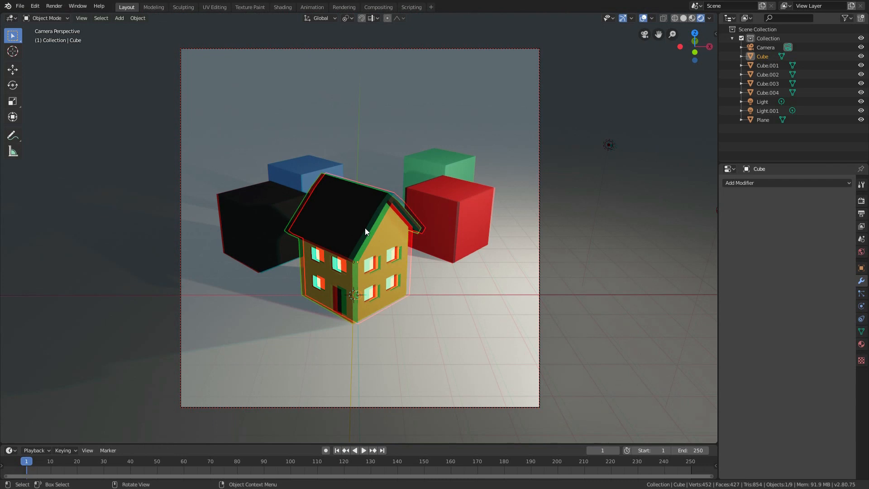
Duplicate the house four times, placing the copies freely behind and beside the coloured cubes
middle_drag(365, 227, 396, 251)
scroll(430, 238, down, 6)
scroll(399, 258, up, 2)
scroll(398, 258, up, 1)
key(shift+d)
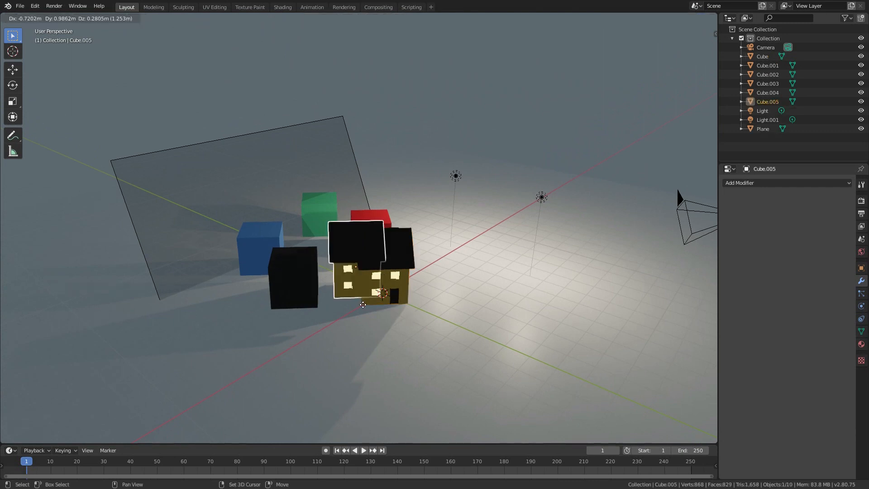
click(319, 231)
click(386, 199)
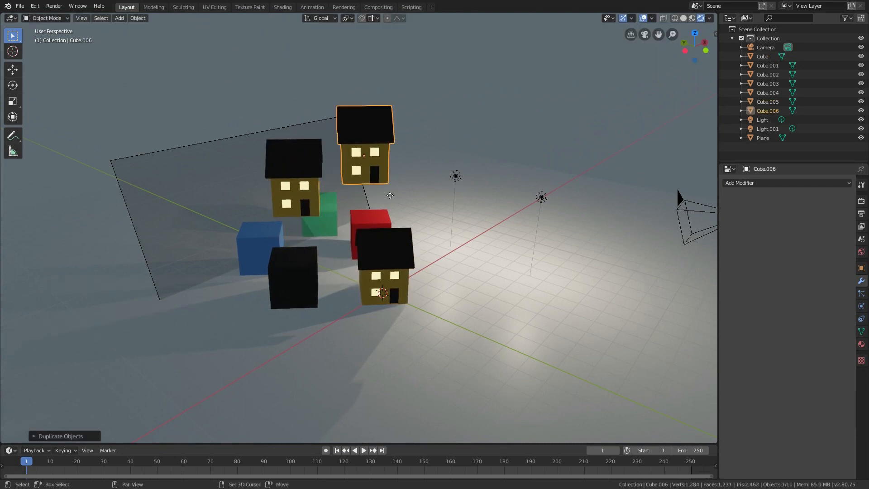
key(shift+d)
click(460, 194)
key(shift+d)
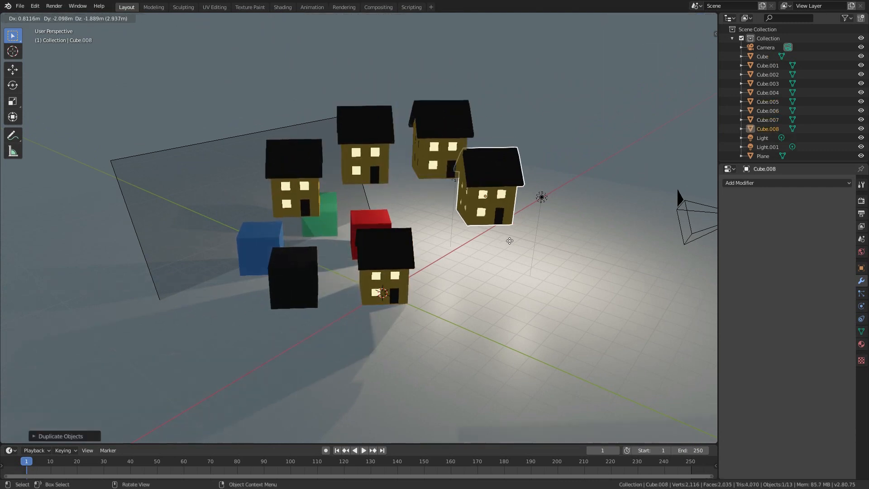
click(506, 286)
Restrict transforms to Only Origins while keeping Active Element as the pivot point
middle_drag(506, 286, 486, 286)
scroll(363, 224, up, 4)
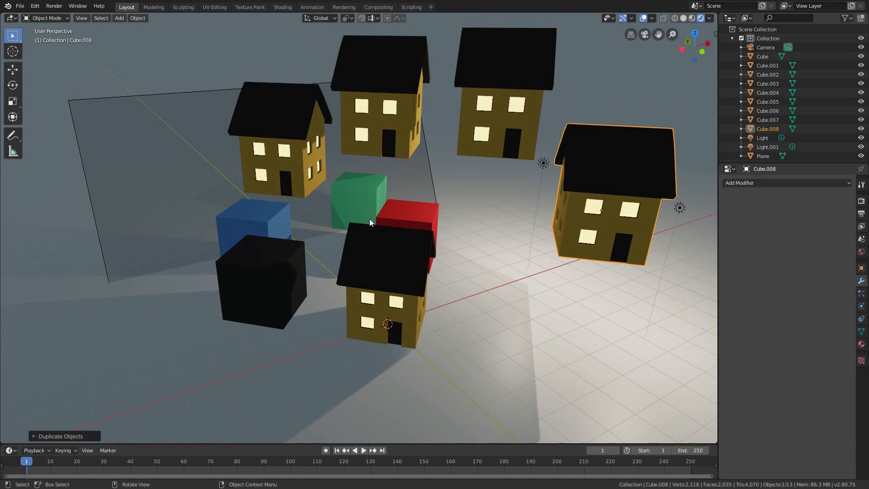
click(346, 19)
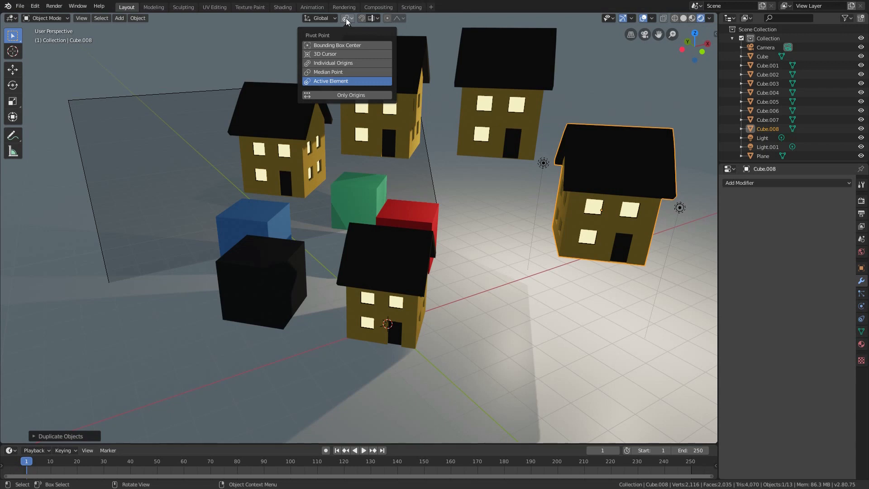
click(342, 93)
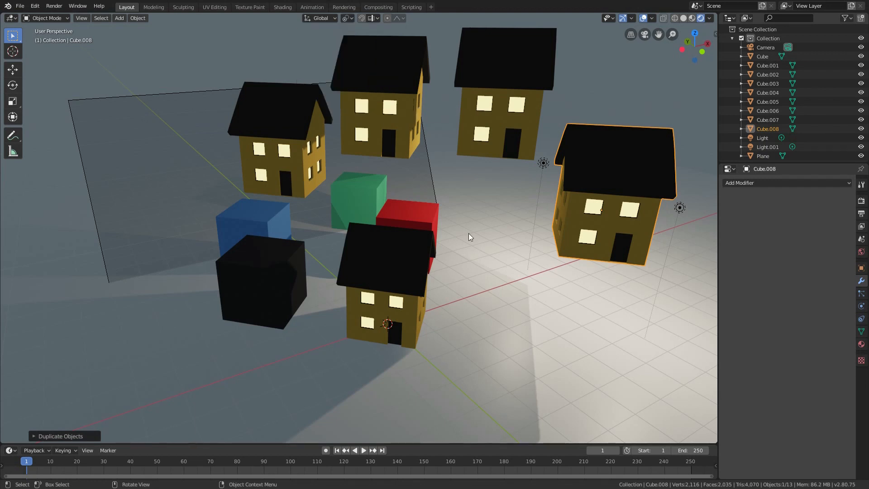
Move the house copy nearest the lights onto the red cube by scaling both by 0 with the cube active
click(612, 216)
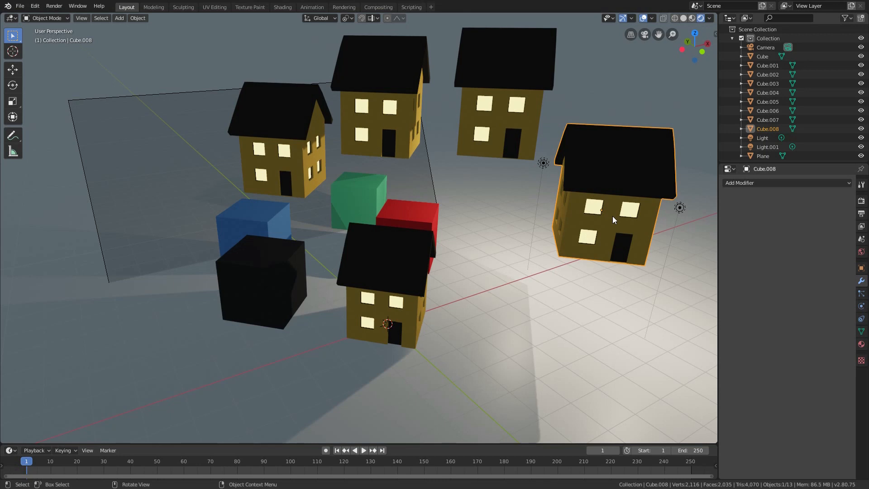
shift+click(419, 214)
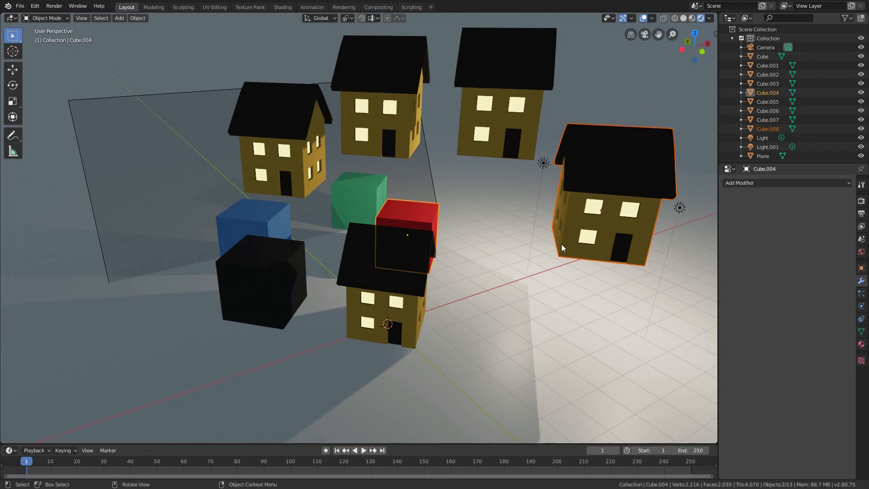
key(s)
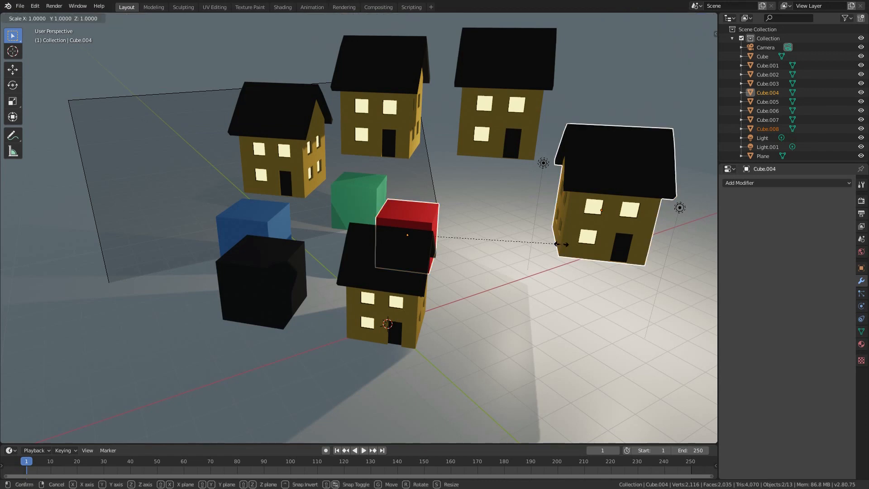
text(0)
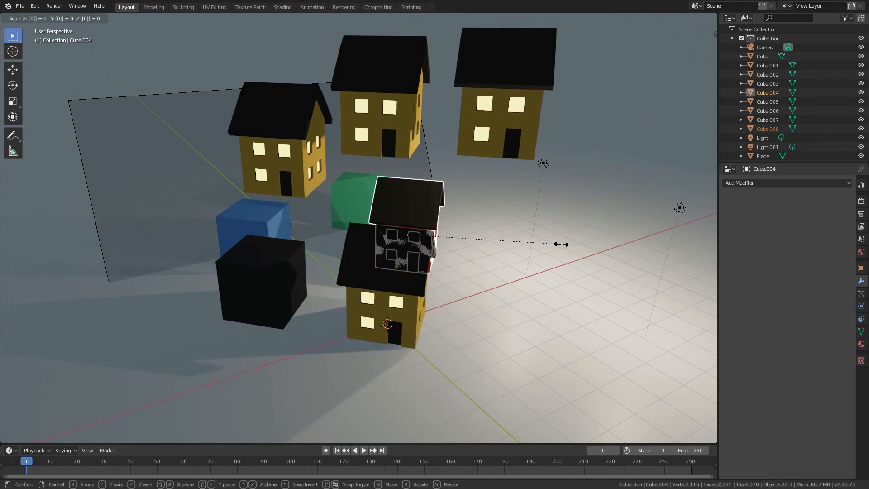
key(Return)
Replace the wall material y with r on the house copy standing over the red cube
middle_drag(427, 202, 367, 202)
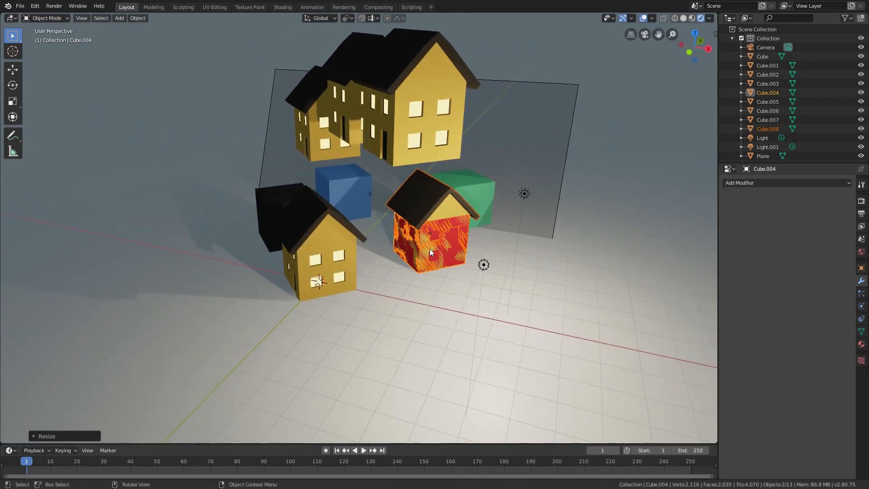
click(441, 213)
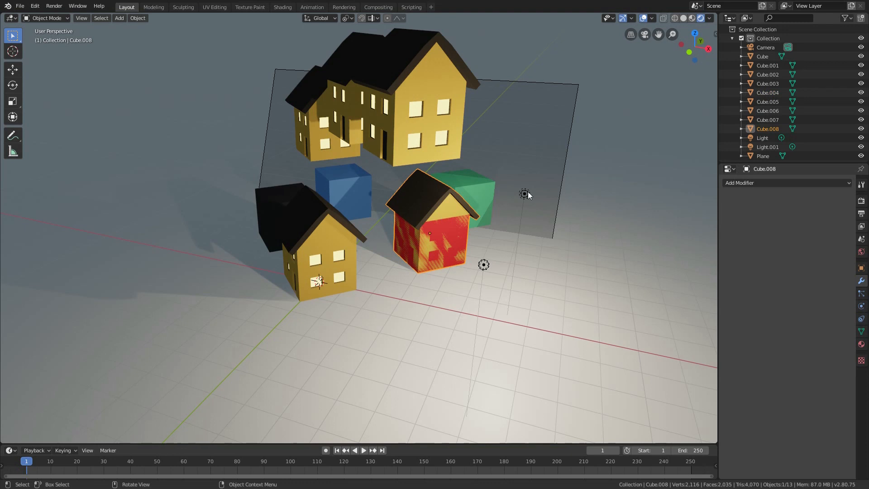
click(862, 347)
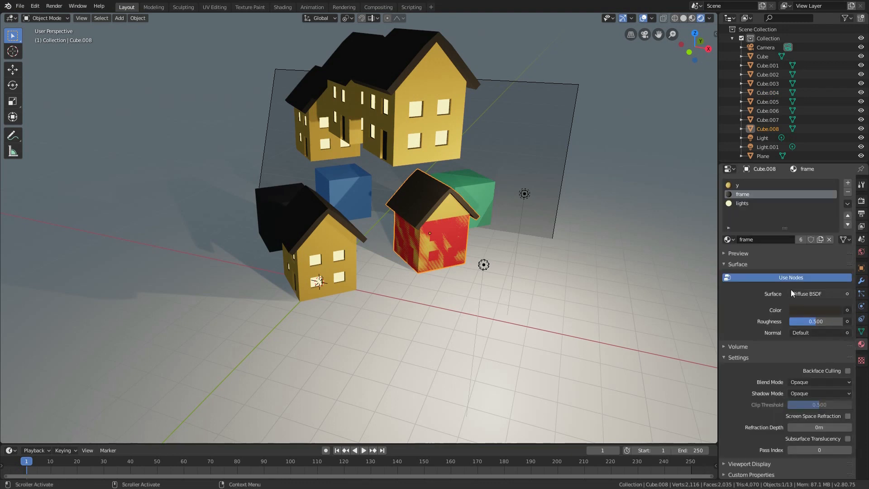
click(730, 183)
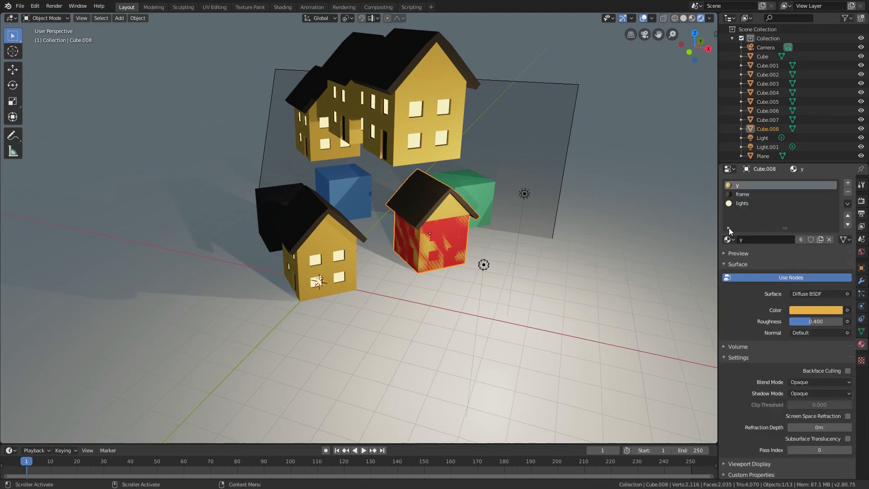
click(727, 240)
click(735, 296)
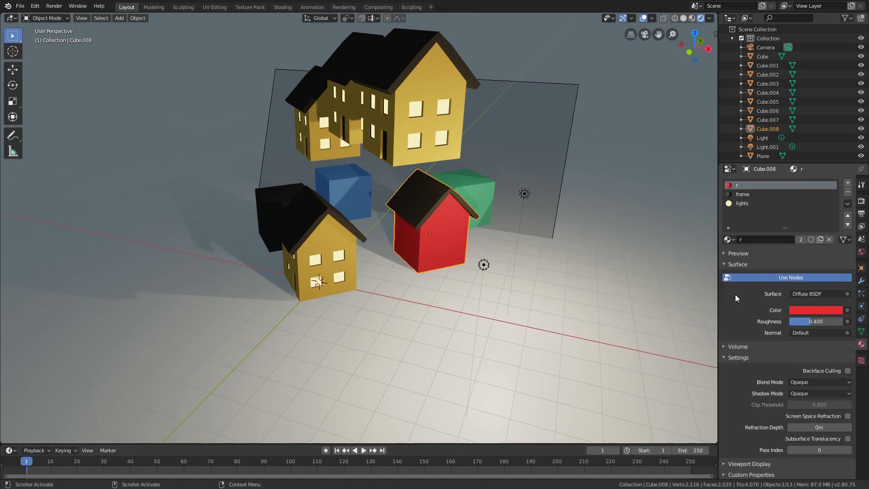
Delete the original red cube enclosed in the red house
click(414, 251)
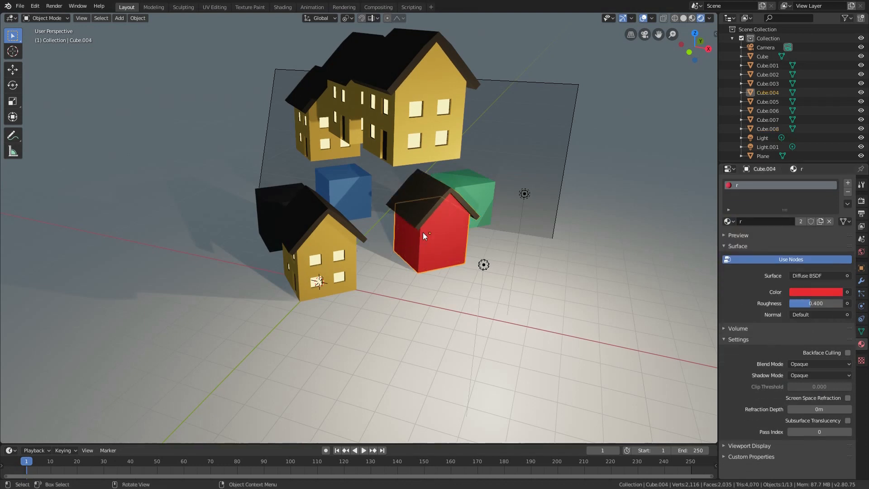
scroll(433, 202, up, 5)
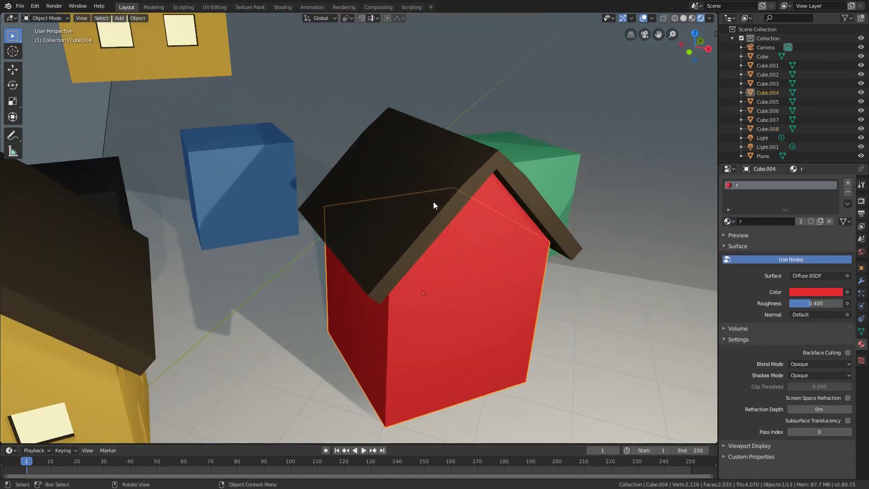
key(x)
click(438, 247)
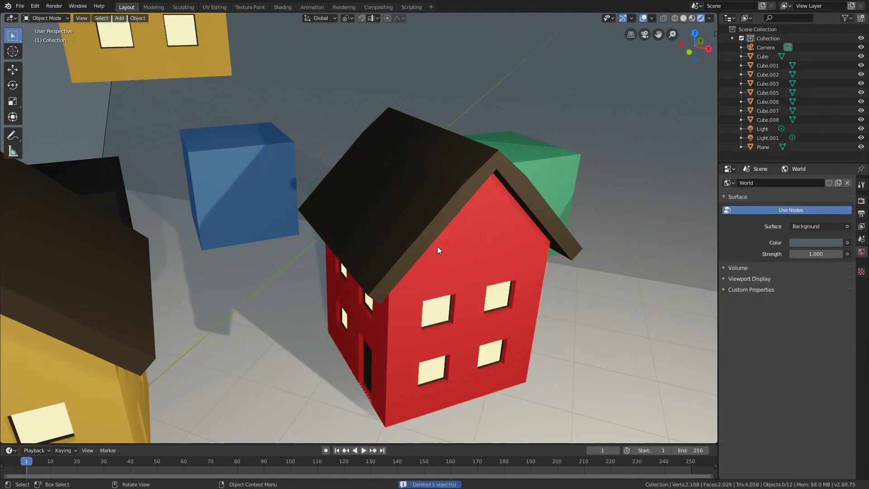
Move the yellow house copy behind the blue cube onto the black cube by scaling both by 0 with the cube active
scroll(437, 248, down, 6)
middle_drag(438, 246, 393, 249)
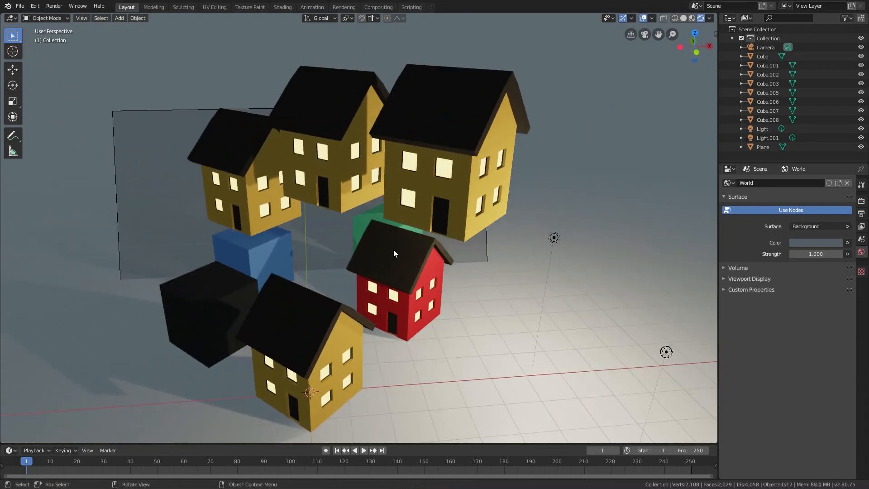
click(259, 207)
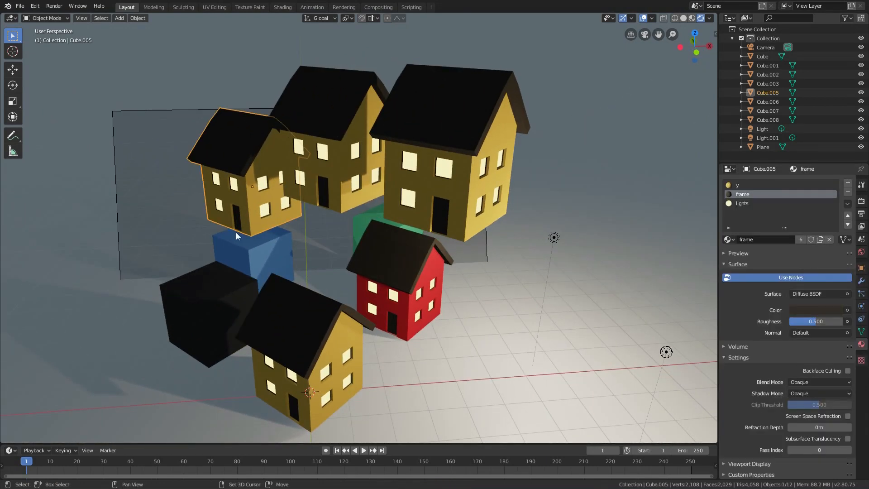
shift+click(210, 308)
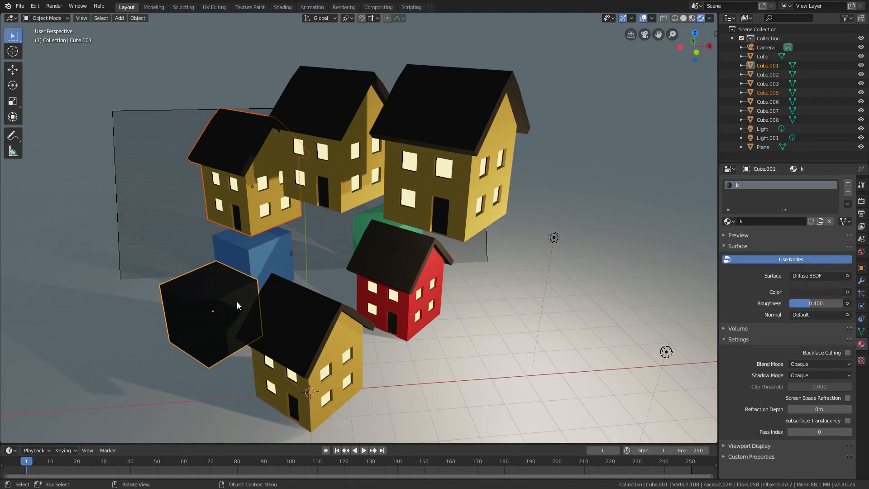
text(s)
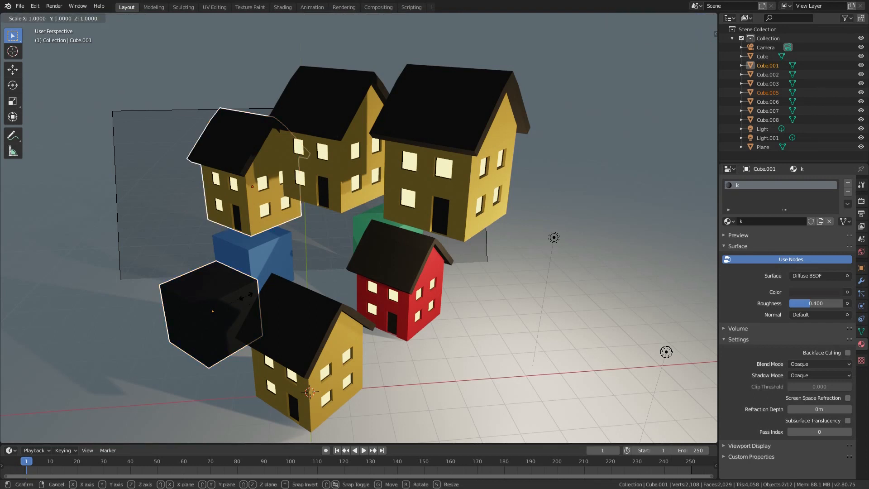
text(0)
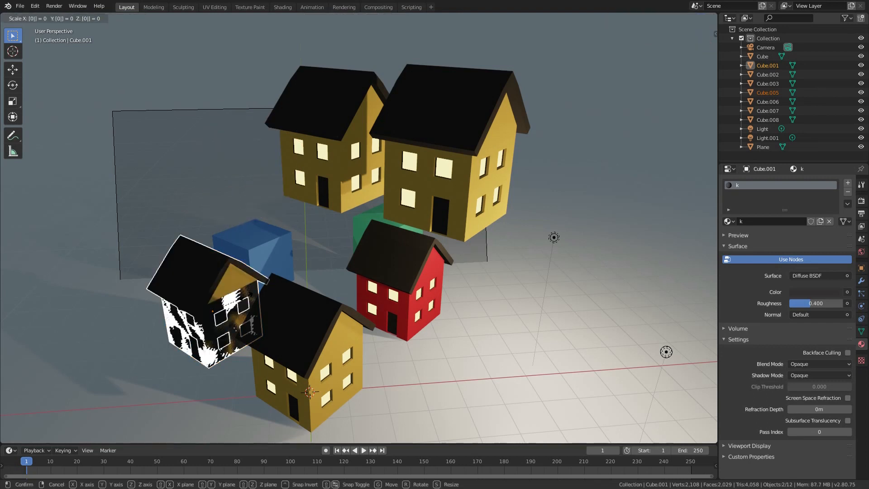
key(Return)
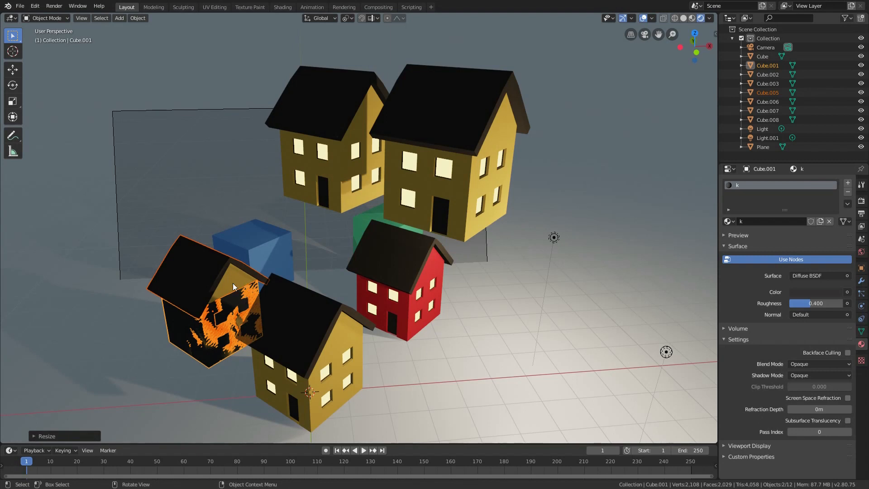
Replace that house's wall material y with k and delete the black cube inside it
click(233, 287)
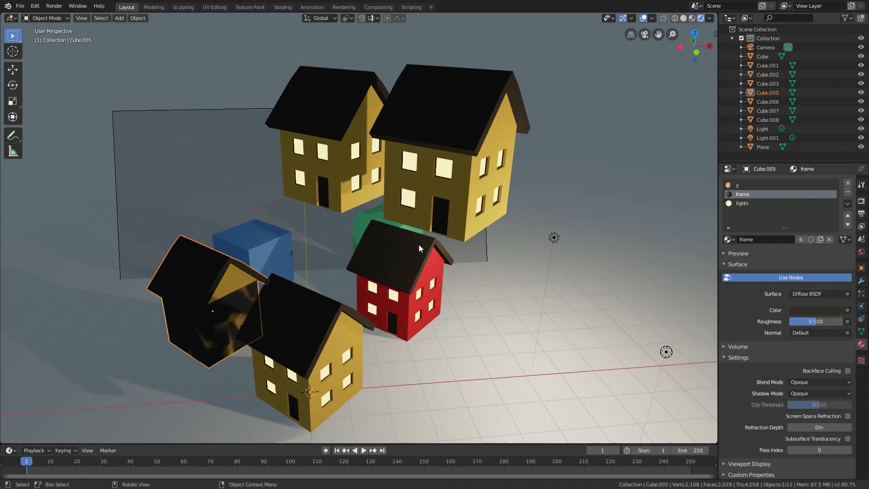
click(730, 185)
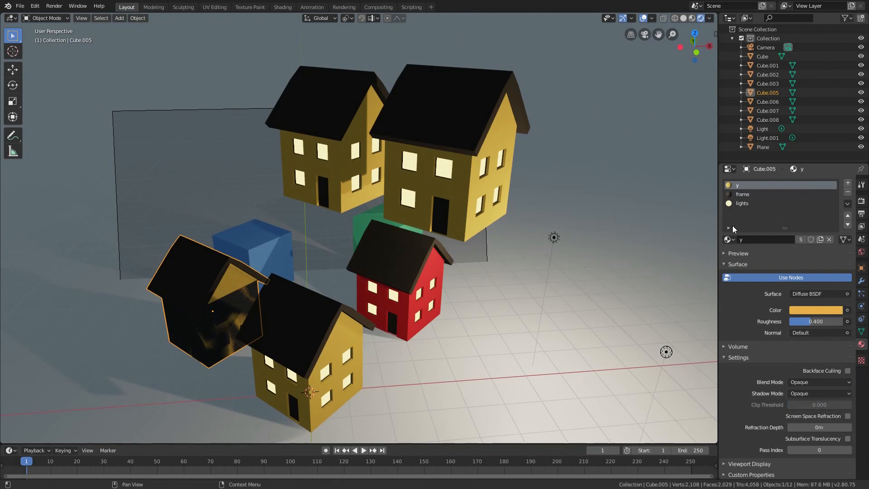
click(728, 239)
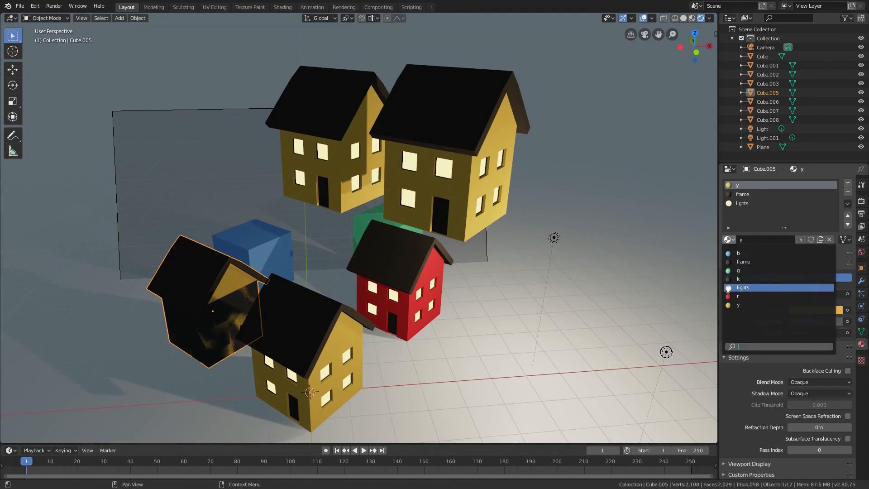
click(730, 279)
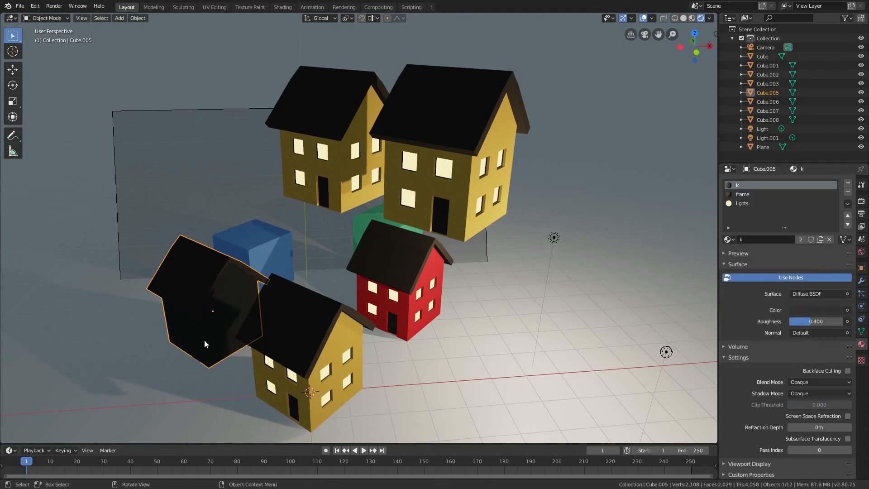
key(x)
click(499, 262)
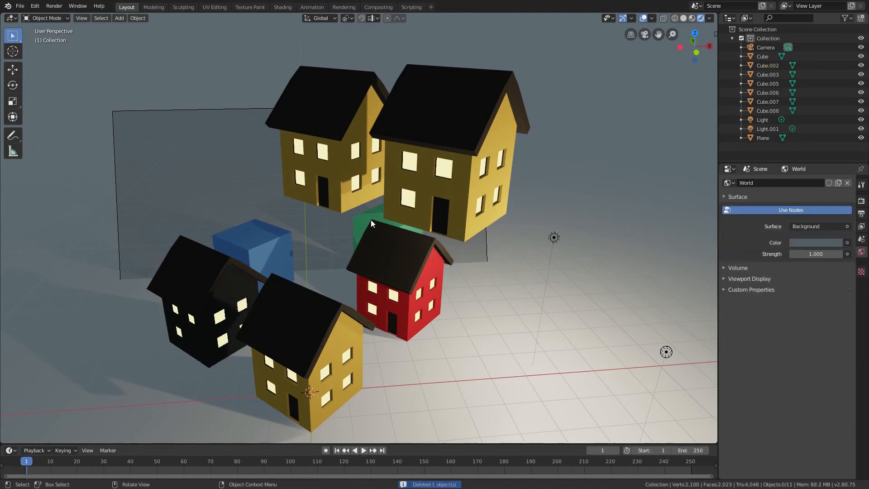
Move the middle raised house copy onto the blue cube by scaling both by 0 with the cube active
click(335, 190)
shift+click(264, 250)
key(s)
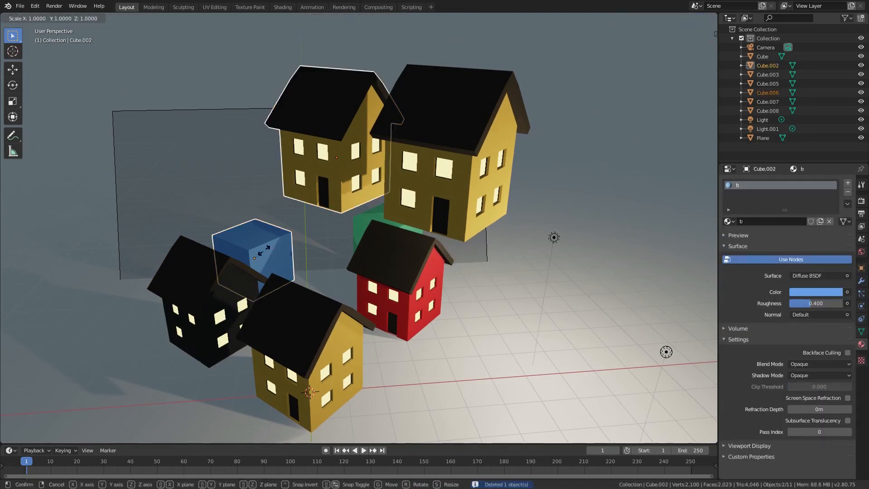
click(266, 255)
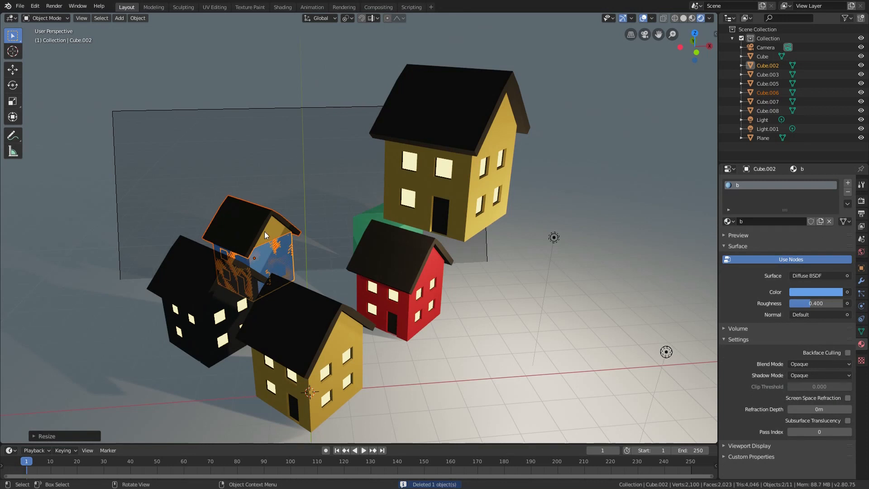
Replace the wall material y with b on the house at the blue cube and delete the cube inside it
click(265, 234)
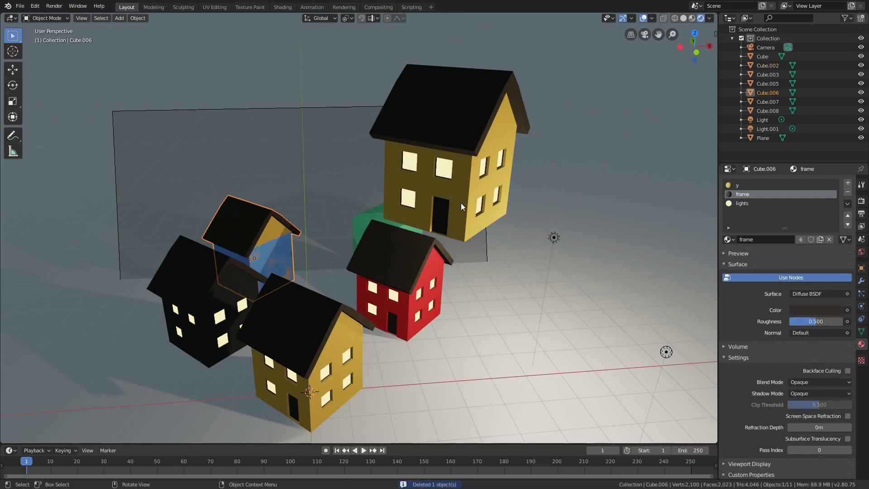
click(728, 240)
click(730, 250)
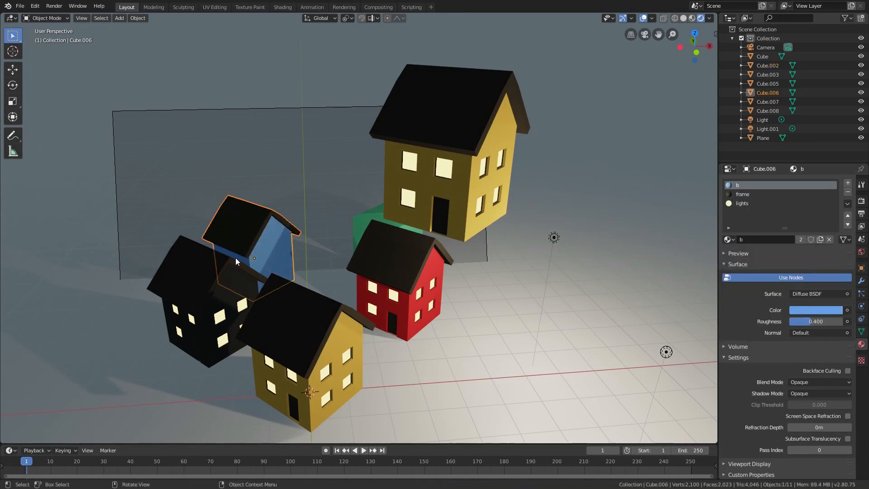
click(297, 266)
key(x)
click(279, 266)
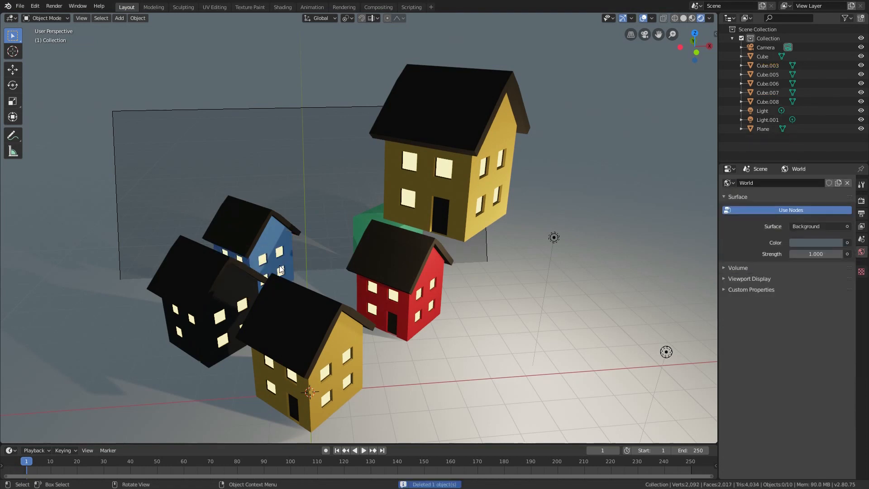
Move the last raised yellow house onto the green cube by scaling both by 0 with the cube active
middle_drag(433, 265, 314, 182)
click(319, 134)
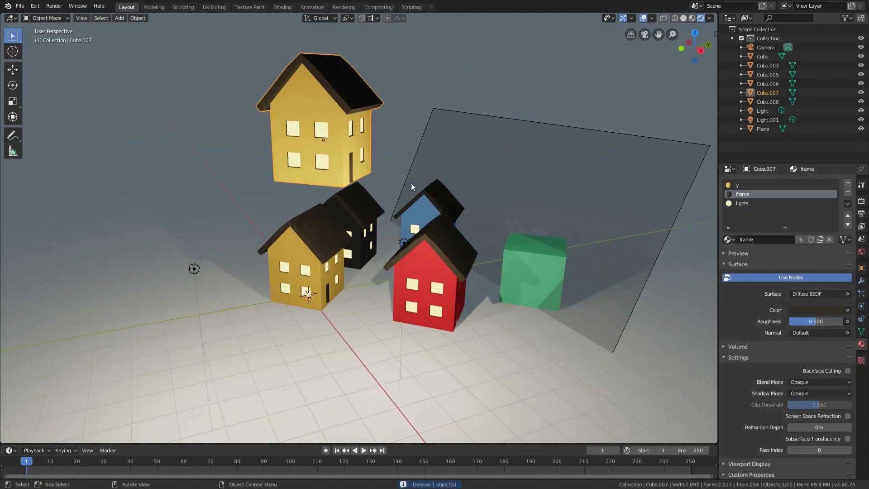
shift+click(534, 269)
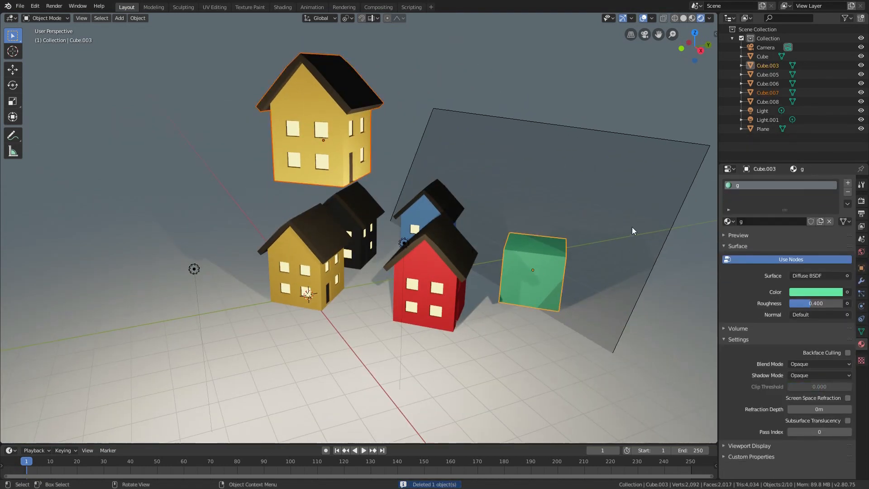
key(s)
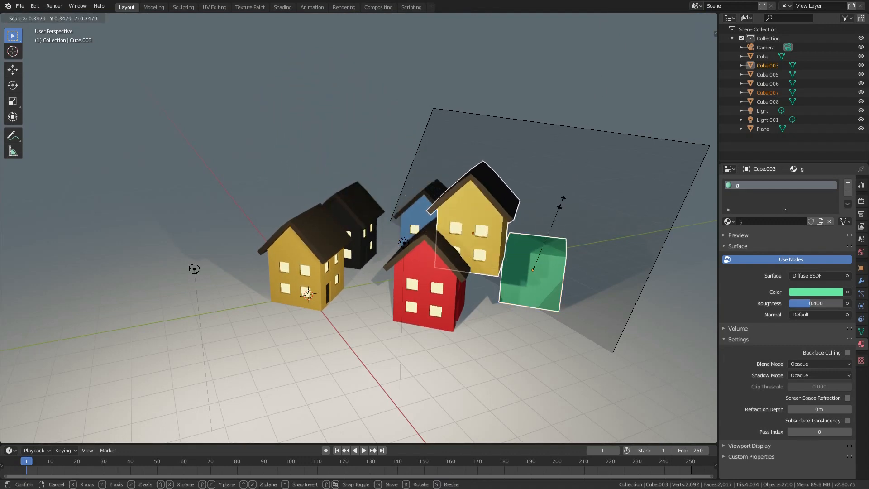
key(Escape)
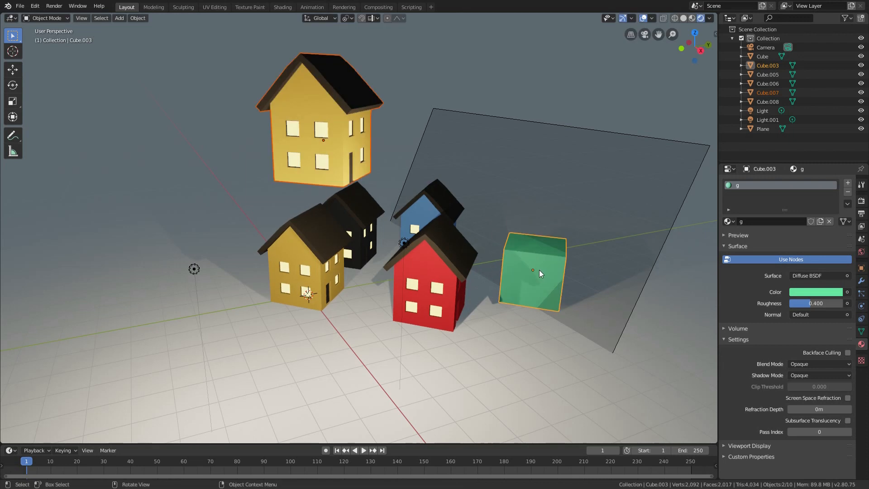
key(KP_0)
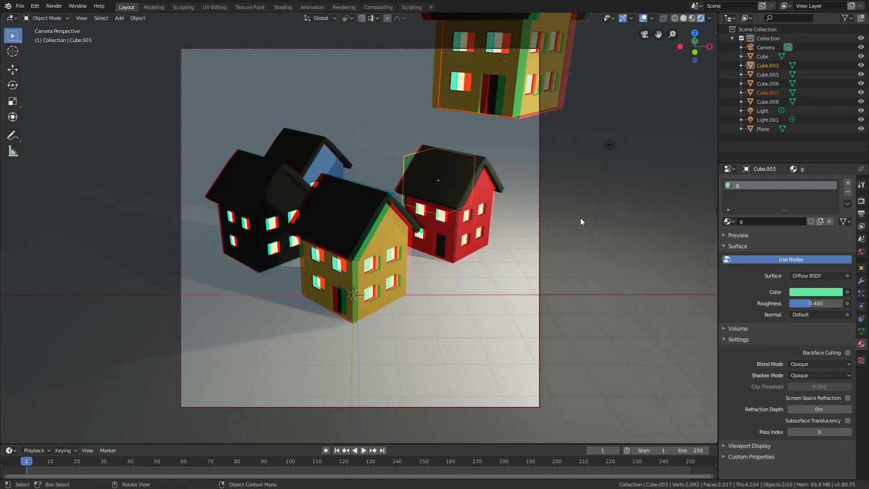
key(KP_0)
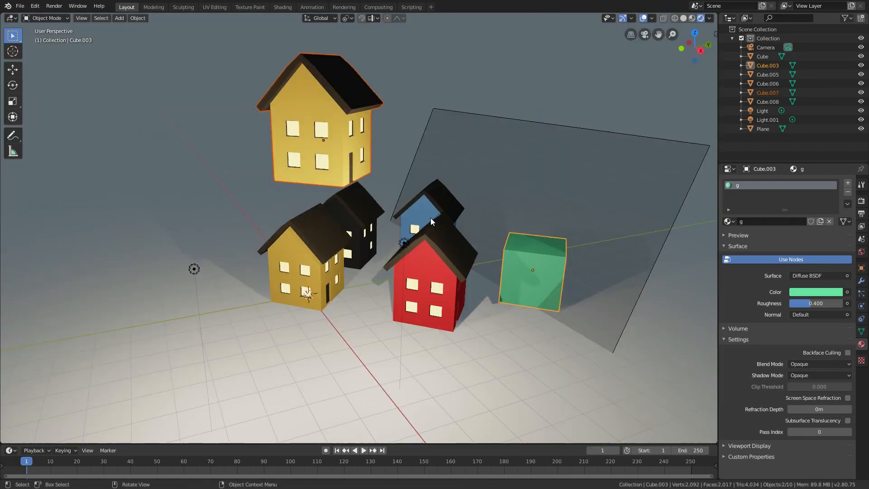
key(s)
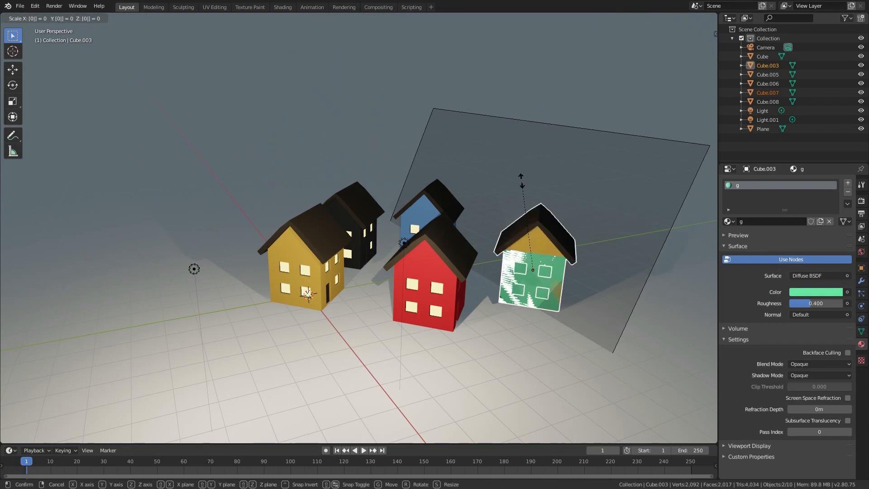
click(522, 185)
Replace the wall material y with g on the house at the green cube and delete the cube inside it
click(536, 252)
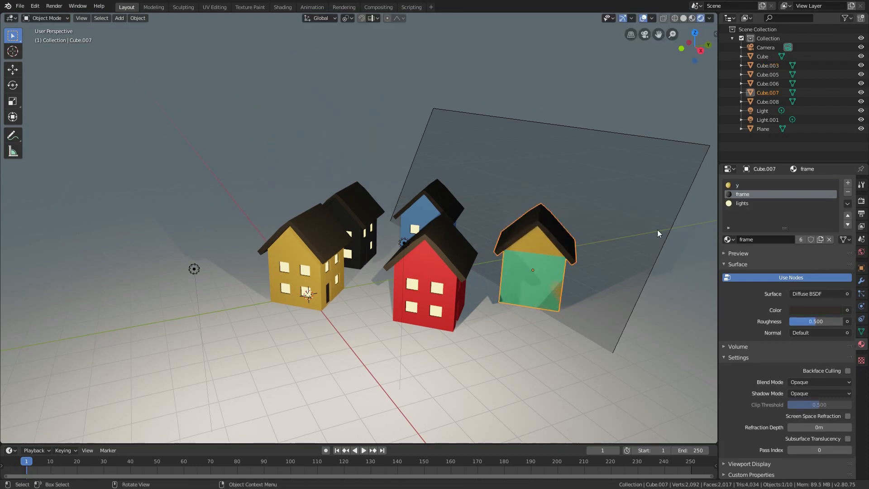
click(729, 185)
click(728, 239)
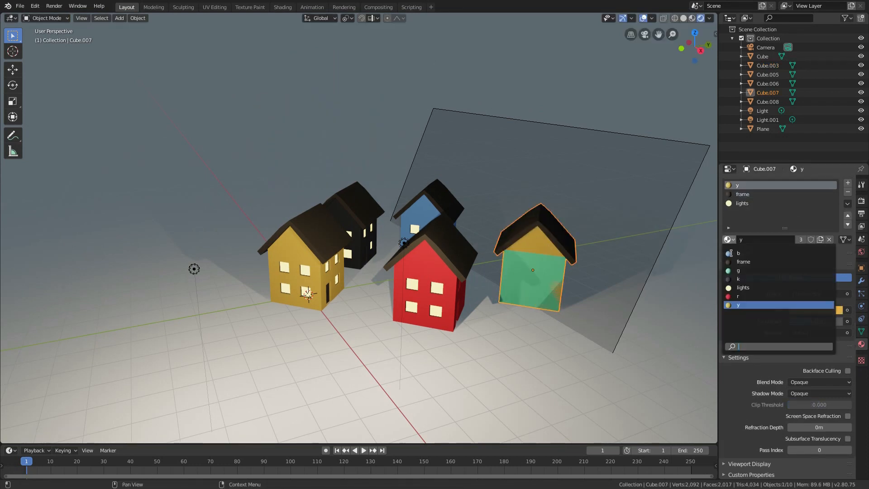
click(738, 271)
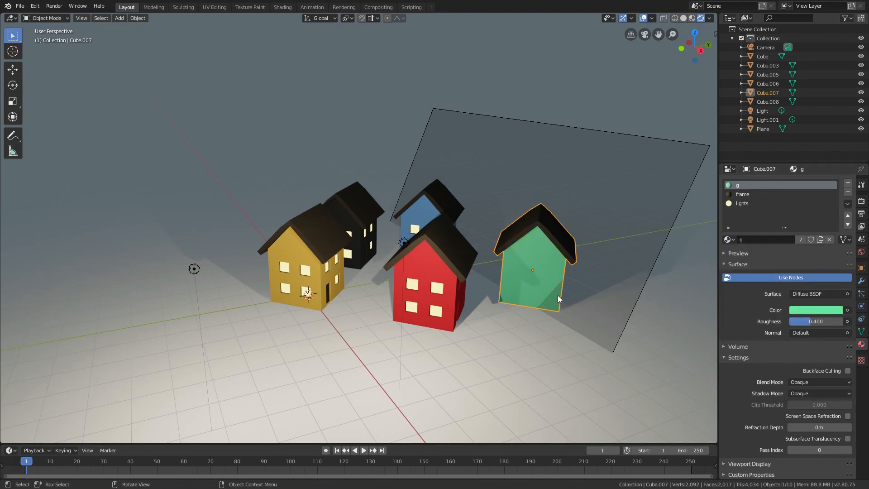
key(x)
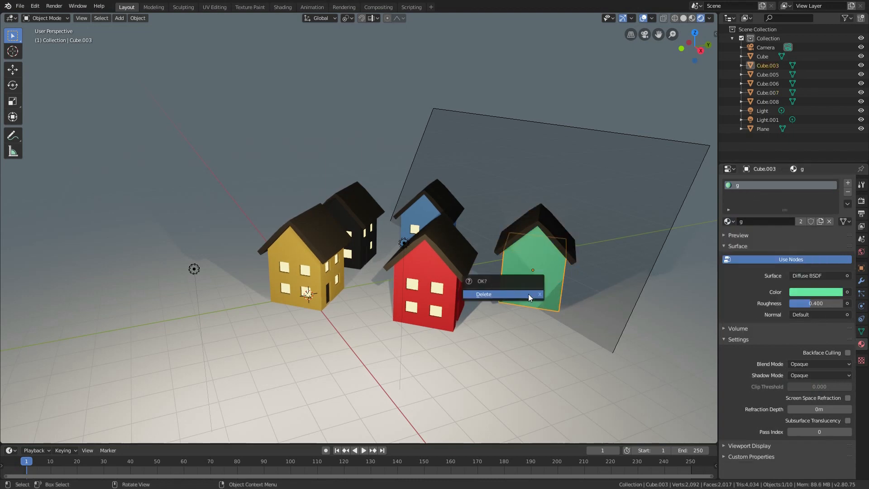
click(528, 294)
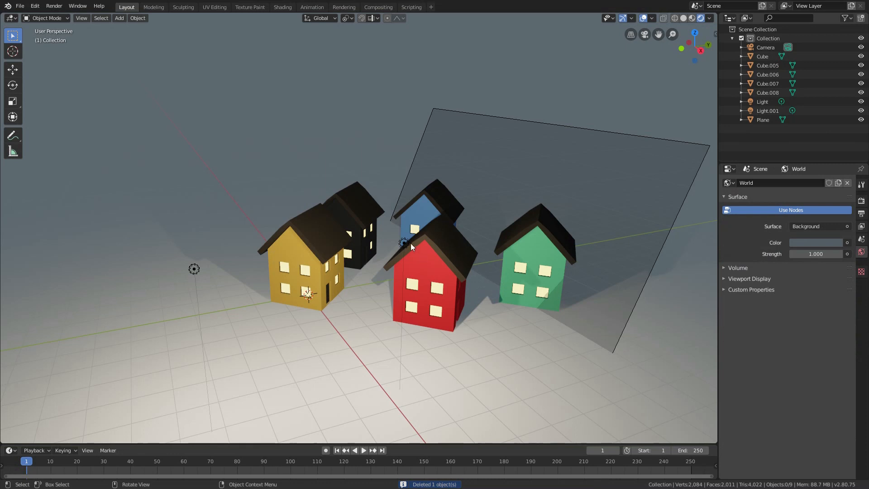
Set the transform pivot point to Individual Origins
middle_drag(411, 243, 504, 215)
scroll(508, 213, down, 5)
shift+middle_drag(409, 233, 446, 224)
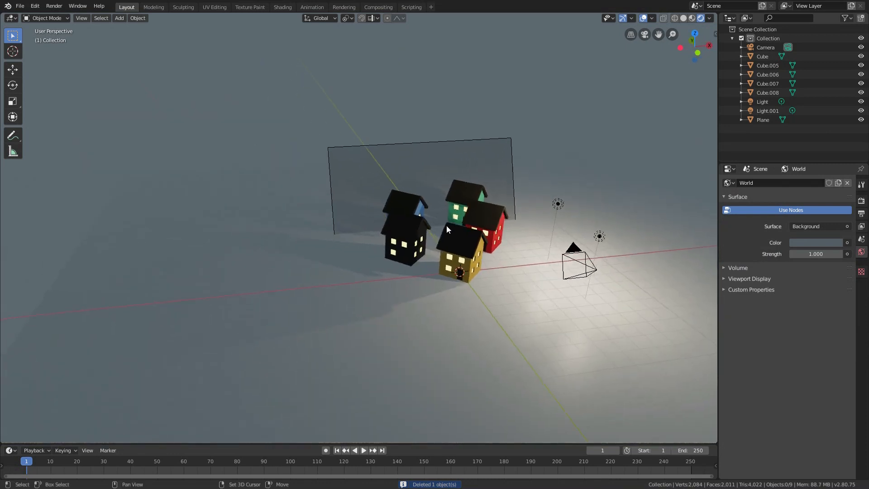
scroll(443, 215, up, 6)
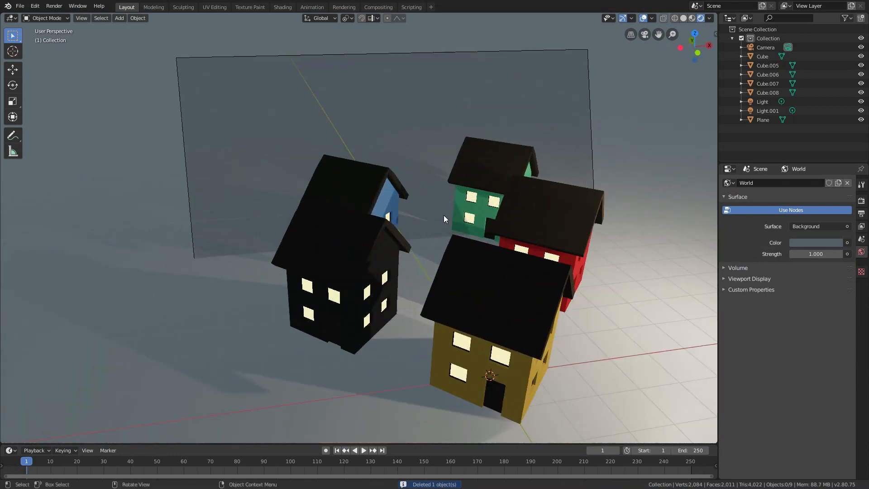
click(346, 18)
click(338, 94)
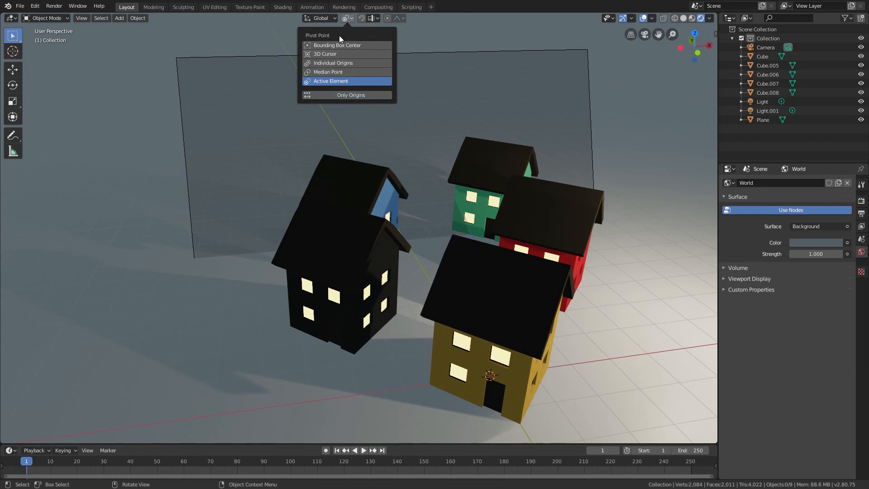
click(330, 70)
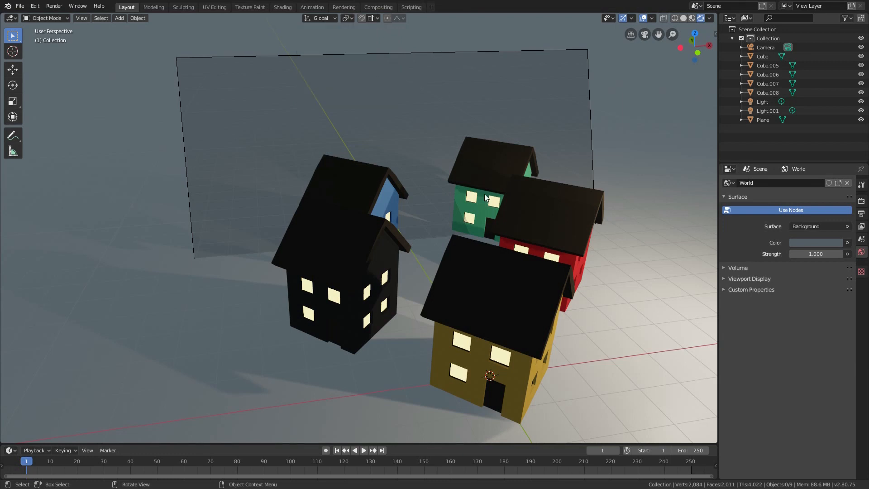
click(346, 19)
click(346, 20)
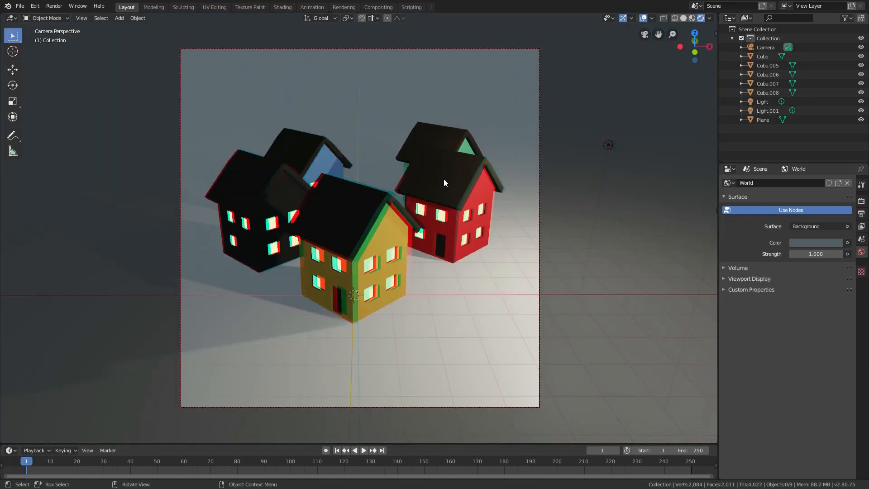
click(346, 18)
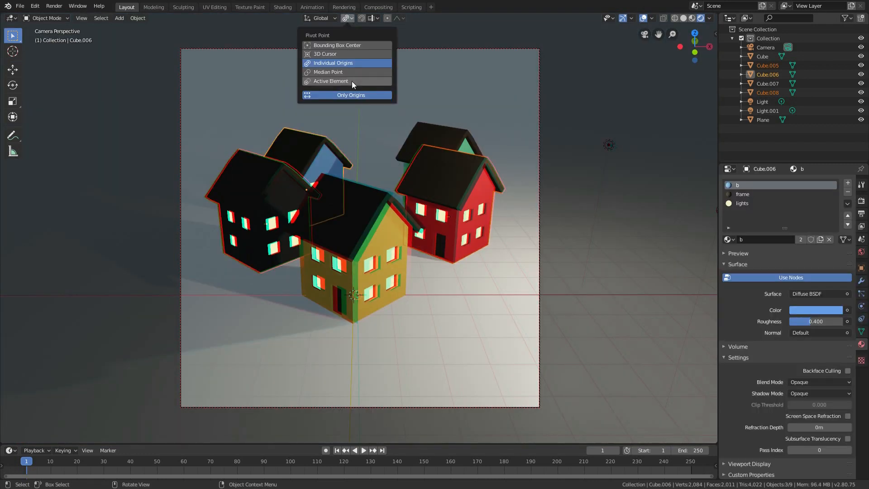
Rotate the black, blue and red houses together by 90° about the global Z axis
text(r)
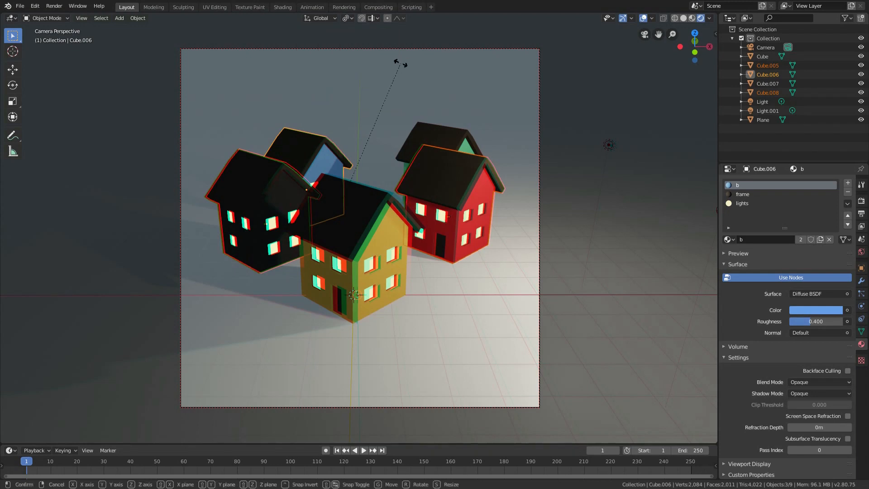
text(z)
text(90)
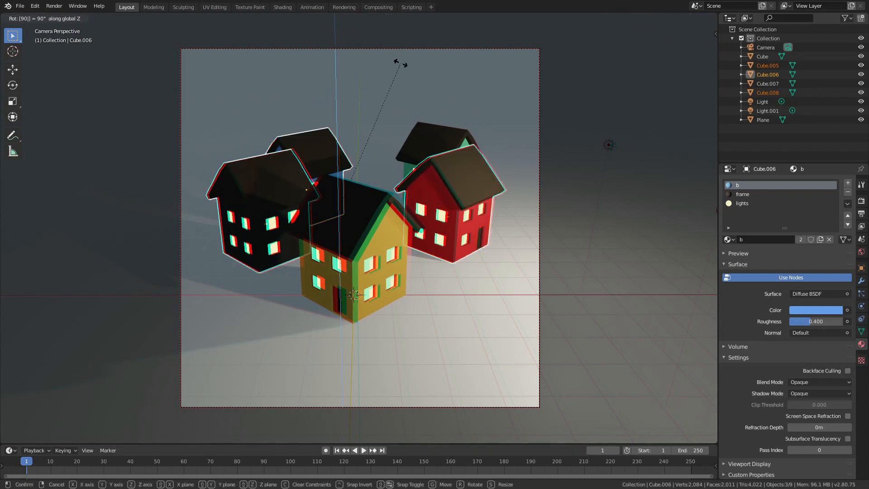
key(Return)
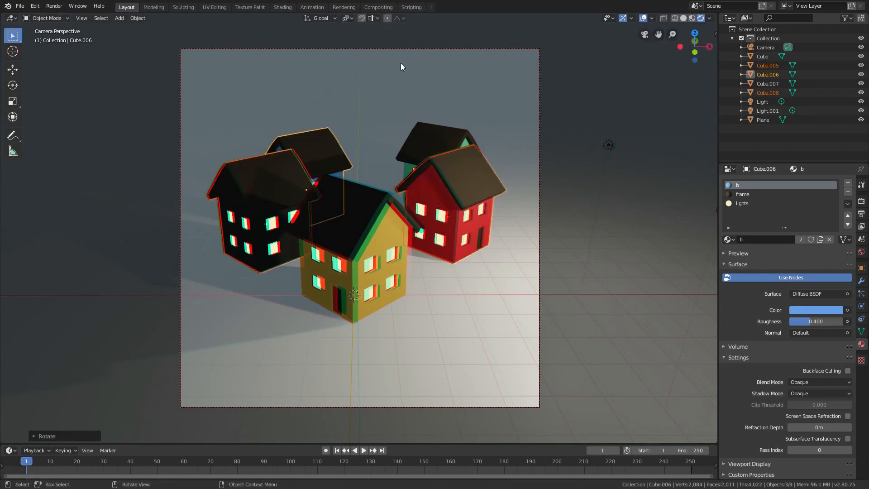
Move the blue house horizontally with Z locked to bring it out from behind the front houses, and reframe the camera around the whole group
click(310, 145)
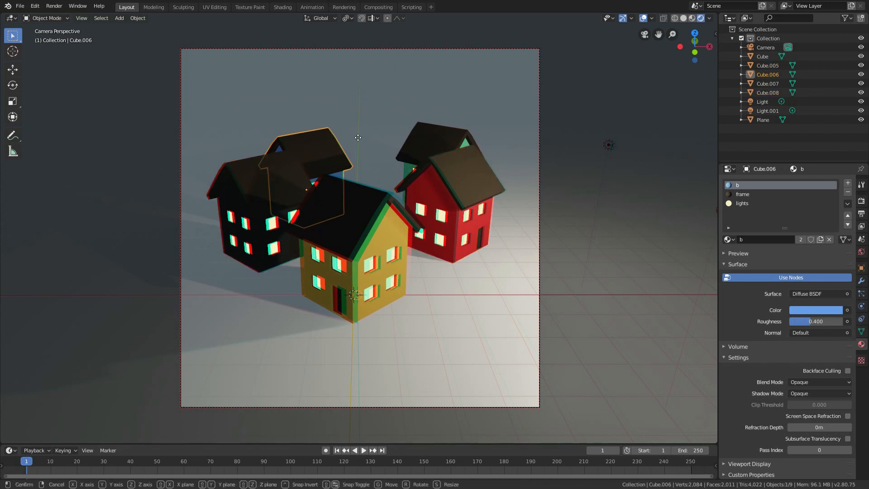
key(g)
key(z)
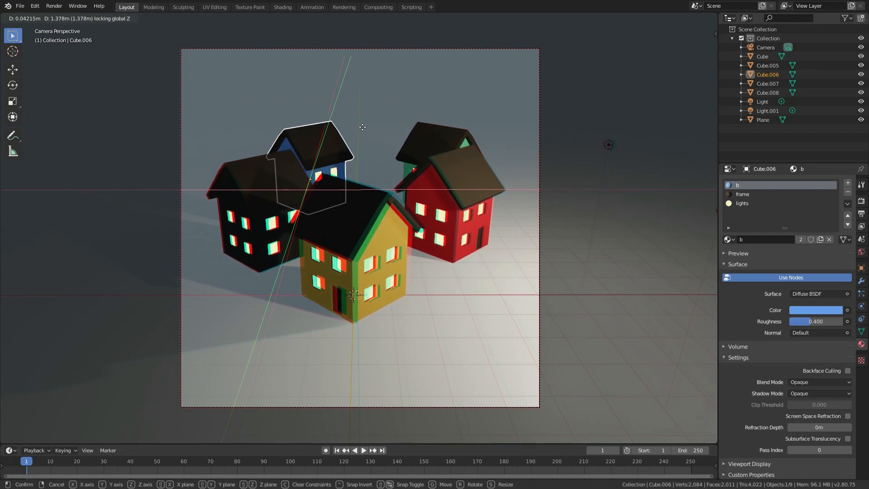
click(367, 131)
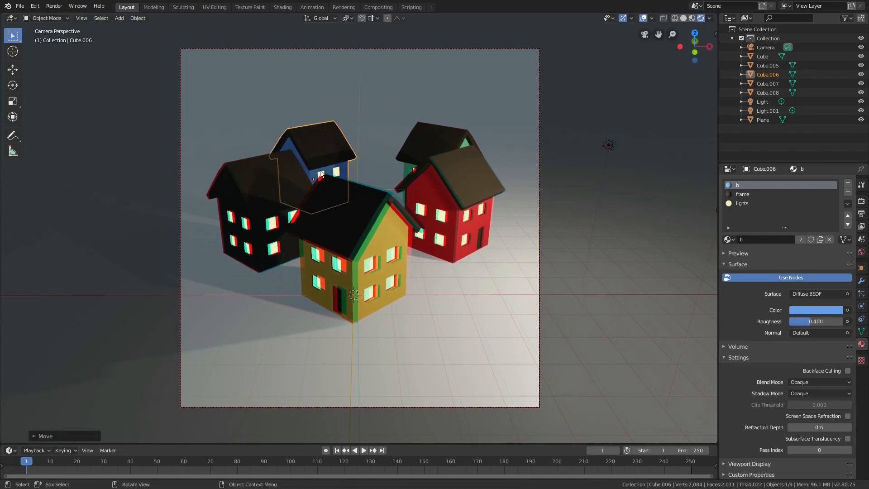
key(shift+grave)
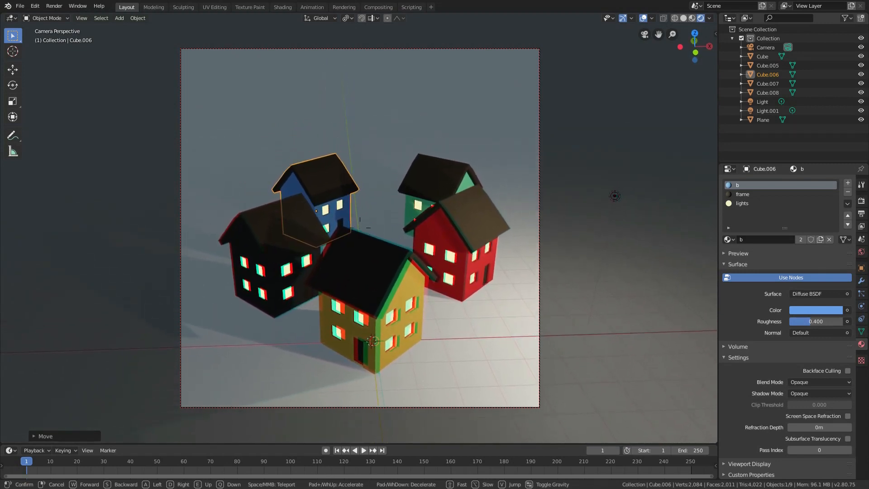
click(359, 227)
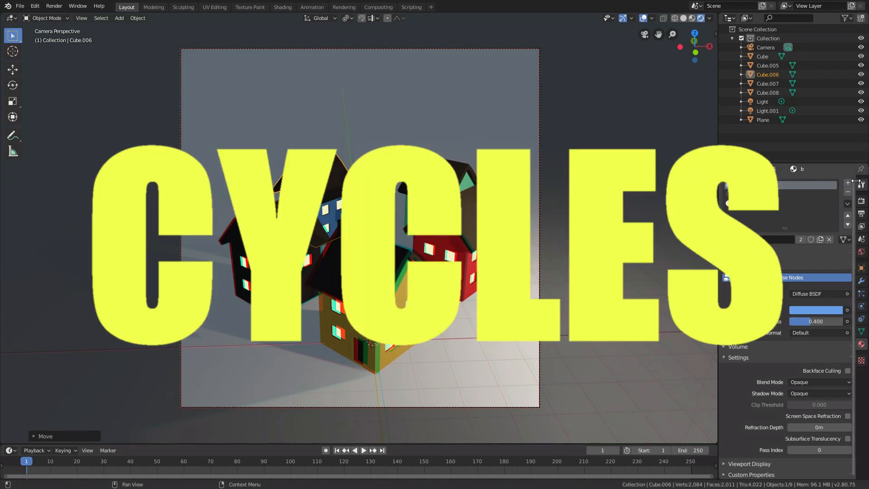
Switch the scene's render engine to Cycles
click(862, 201)
click(820, 182)
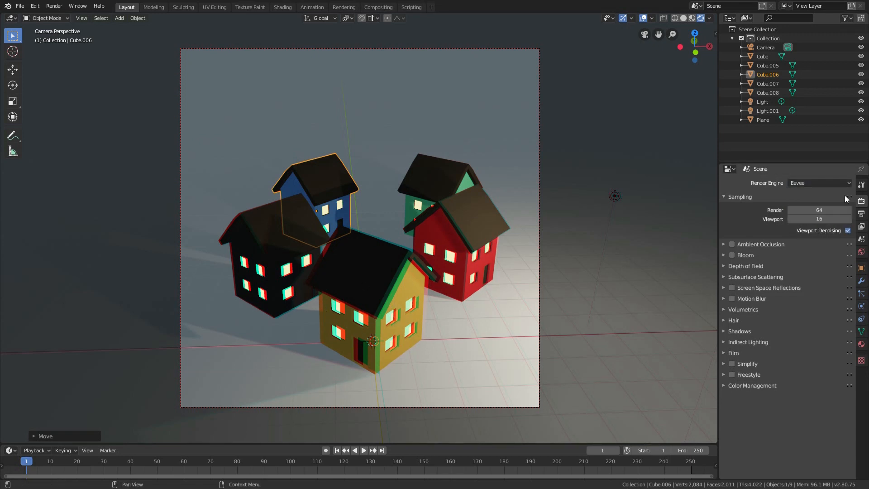
click(822, 183)
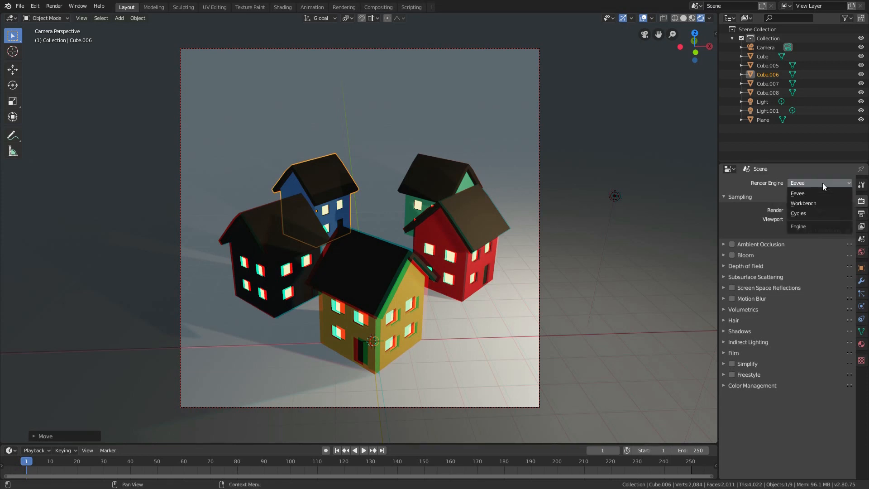
click(805, 211)
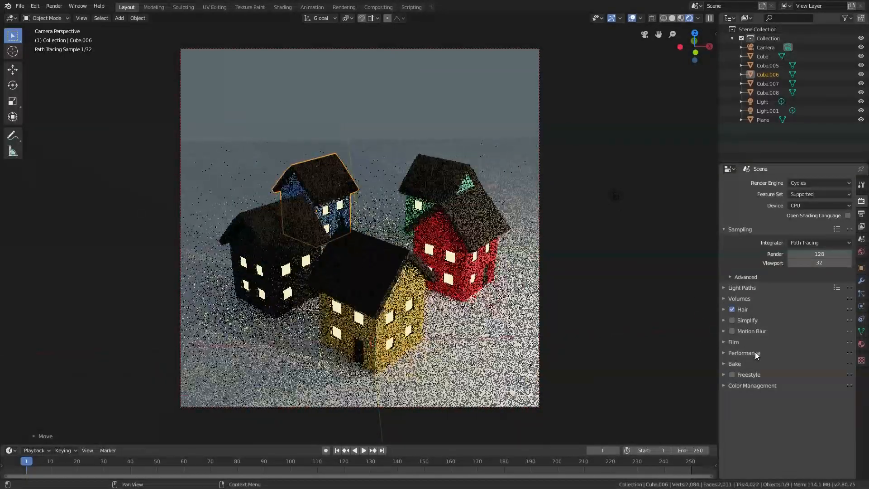
Expand the Performance render settings and go to their Viewport options
click(755, 353)
scroll(755, 352, down, 5)
scroll(756, 352, down, 1)
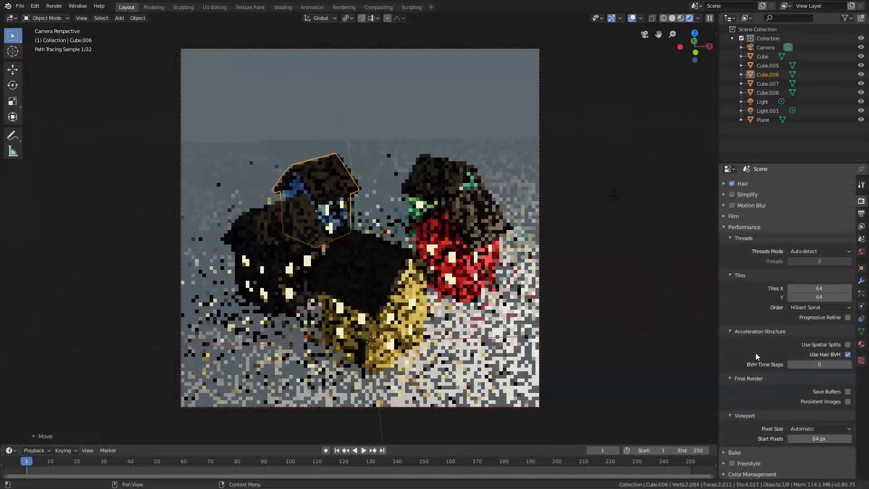
scroll(732, 413, up, 2)
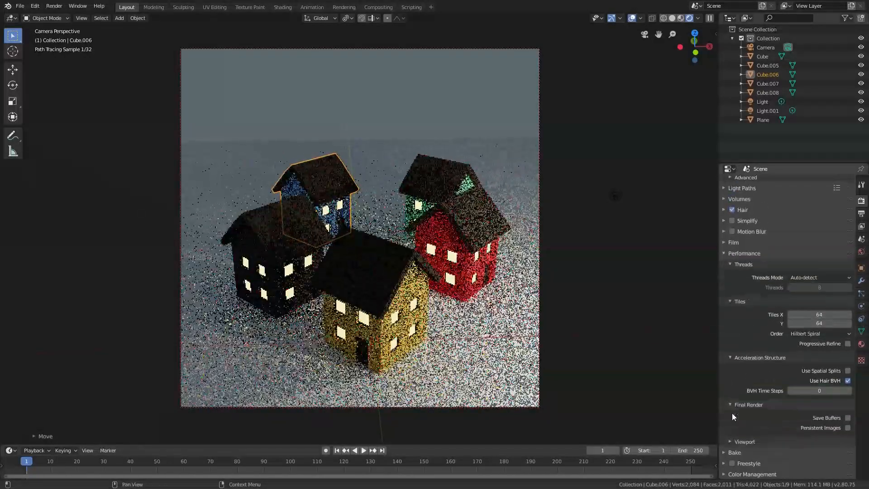
scroll(730, 440, down, 2)
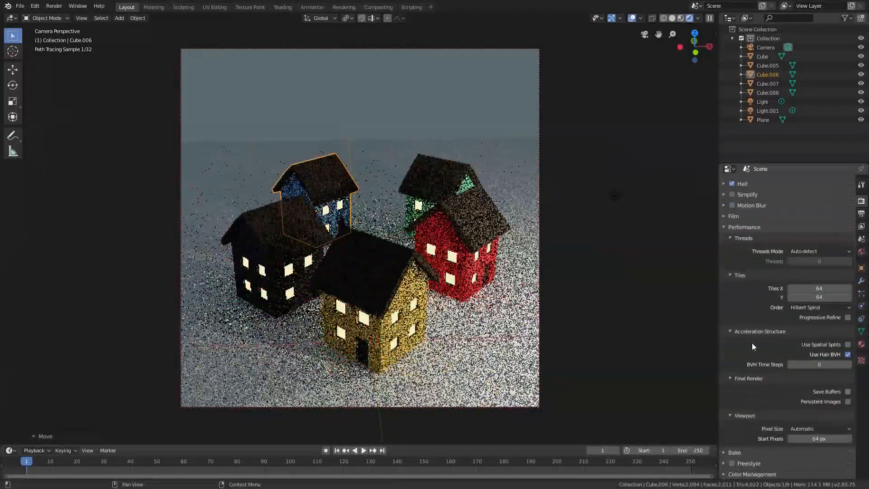
Try the viewport Pixel Size settings 1x, 2x, 4x and 8x, and return it to Automatic
click(817, 429)
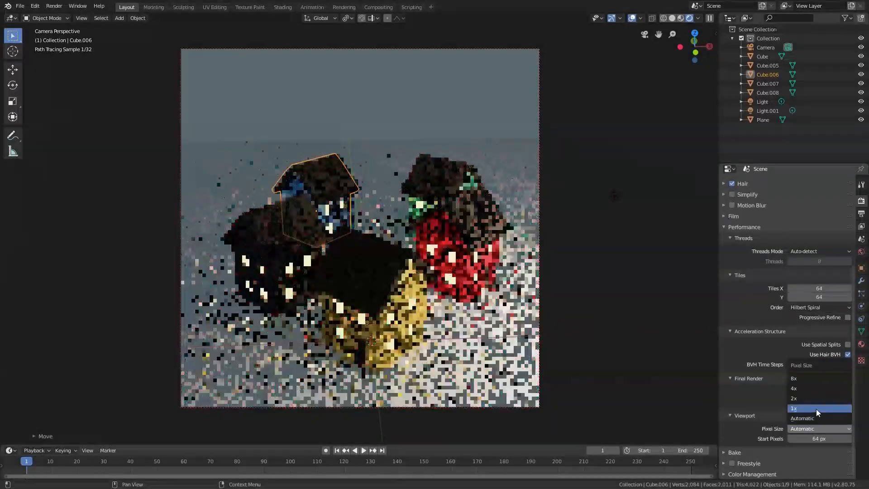
click(816, 408)
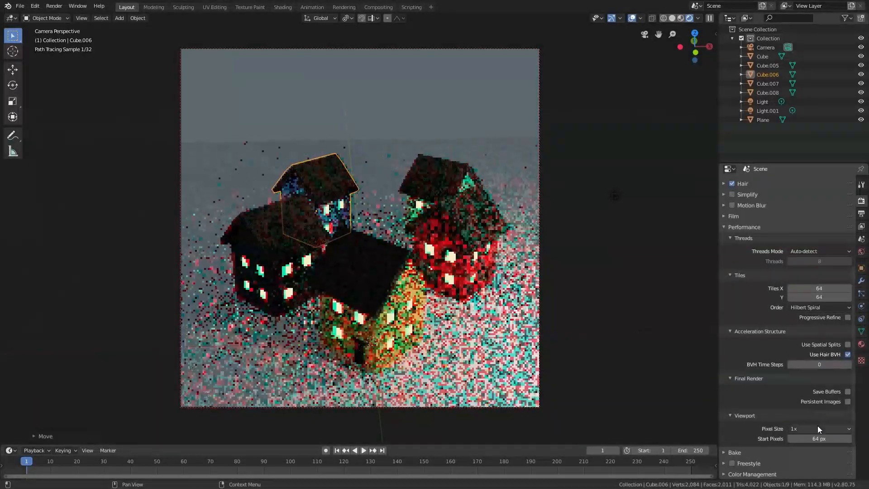
click(818, 427)
click(818, 398)
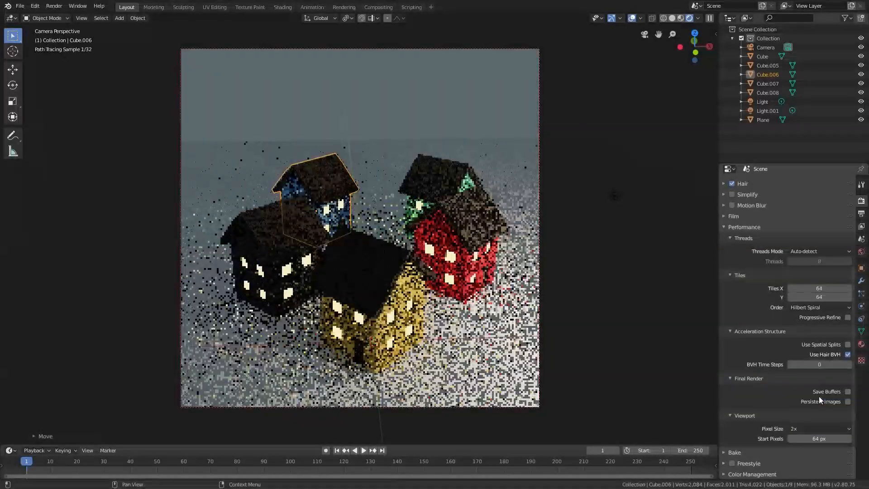
click(819, 428)
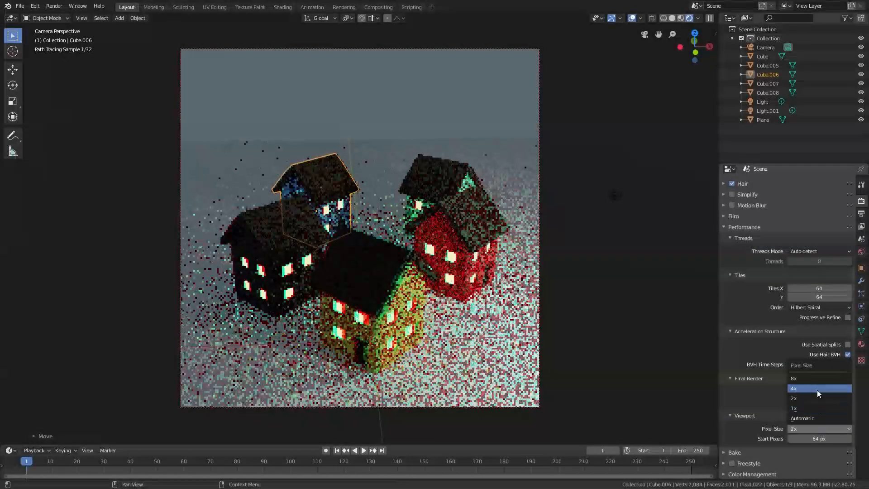
click(816, 390)
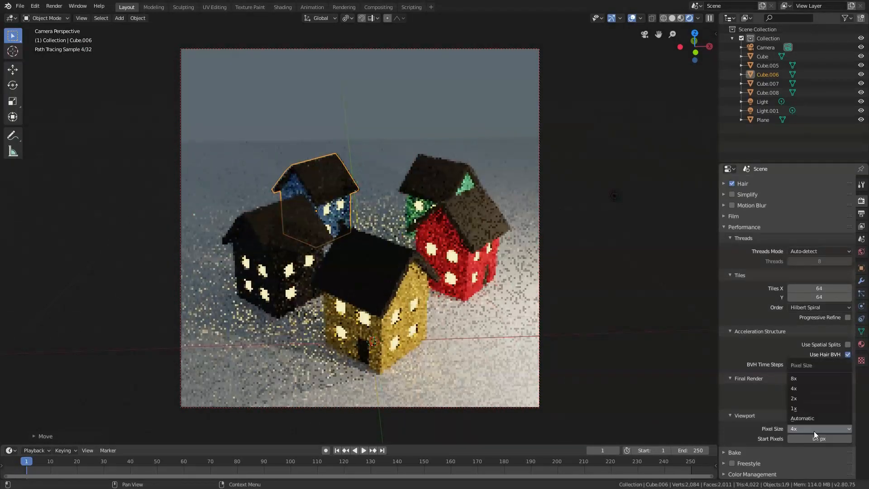
click(814, 430)
click(816, 379)
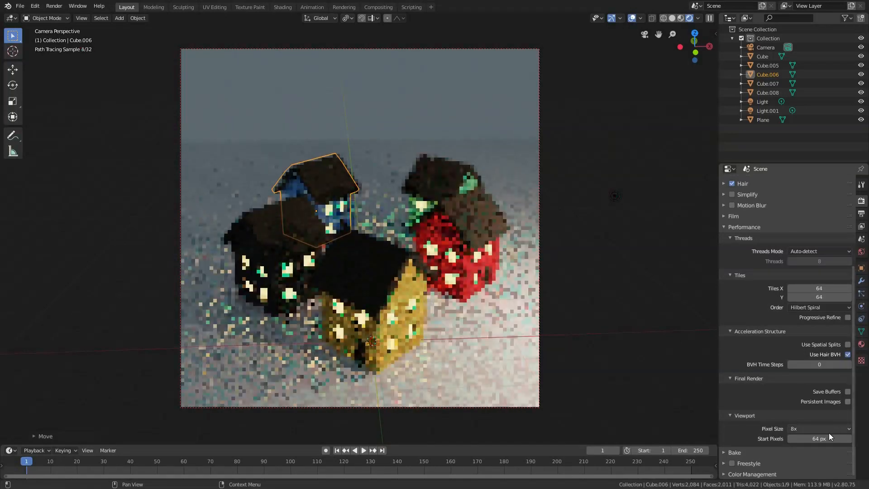
click(829, 430)
click(800, 420)
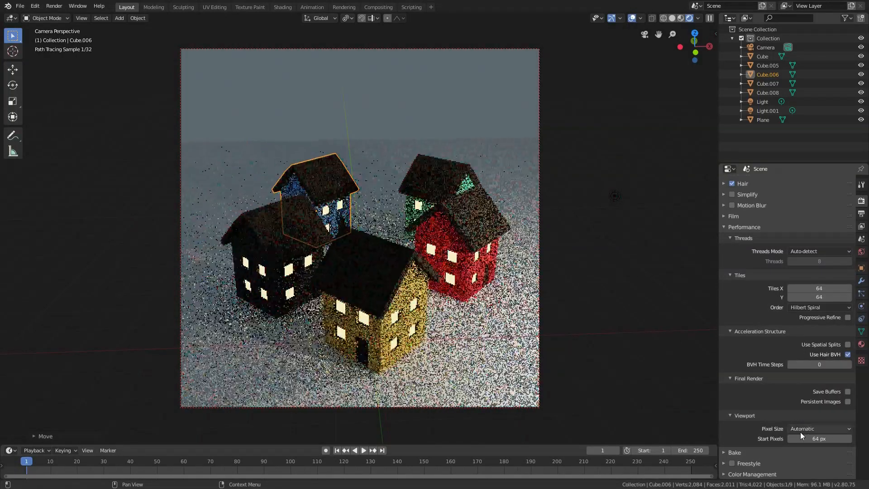
Try the viewport Start Pixels at 32, 16 and 128 px, and return it to 64 px
click(799, 439)
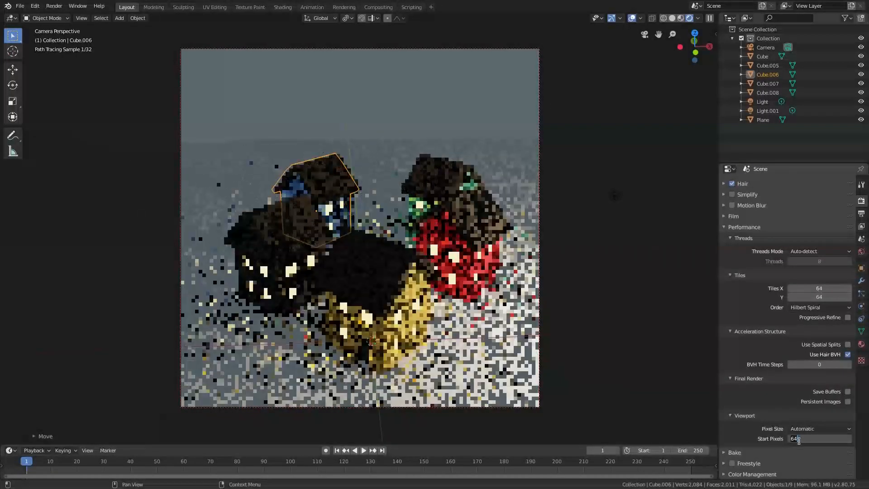
text(32)
key(Return)
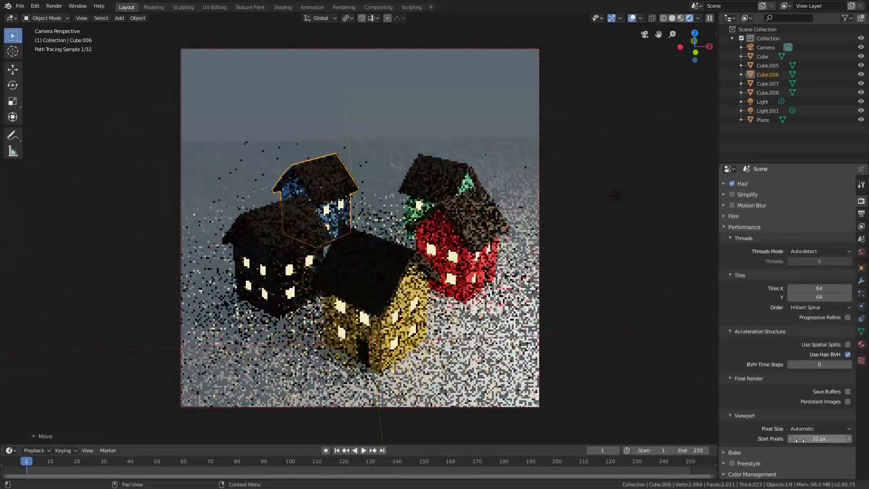
click(801, 439)
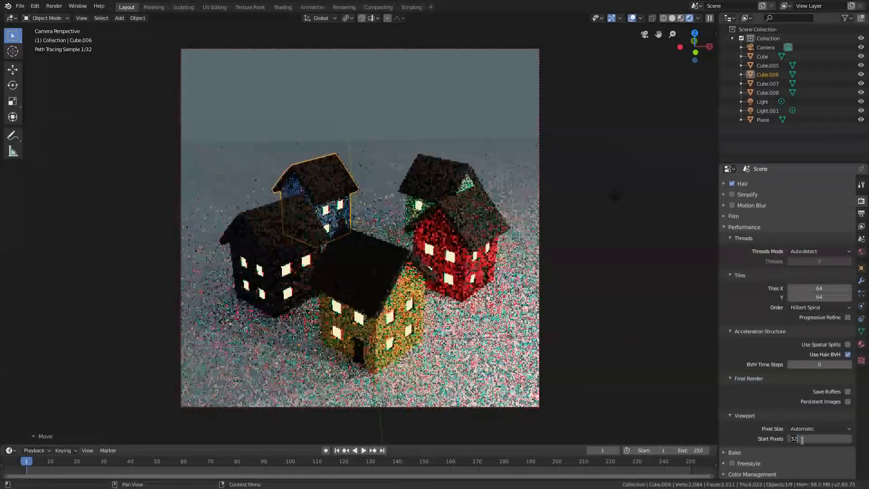
text(16)
key(Return)
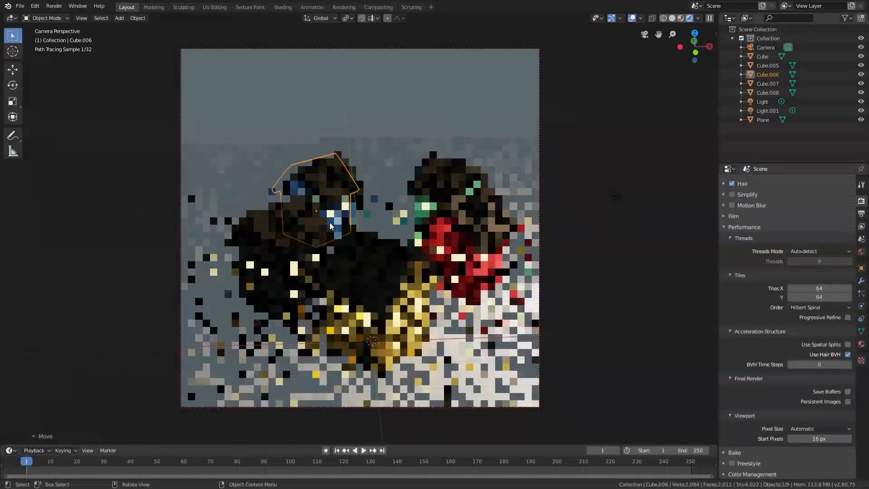
click(831, 438)
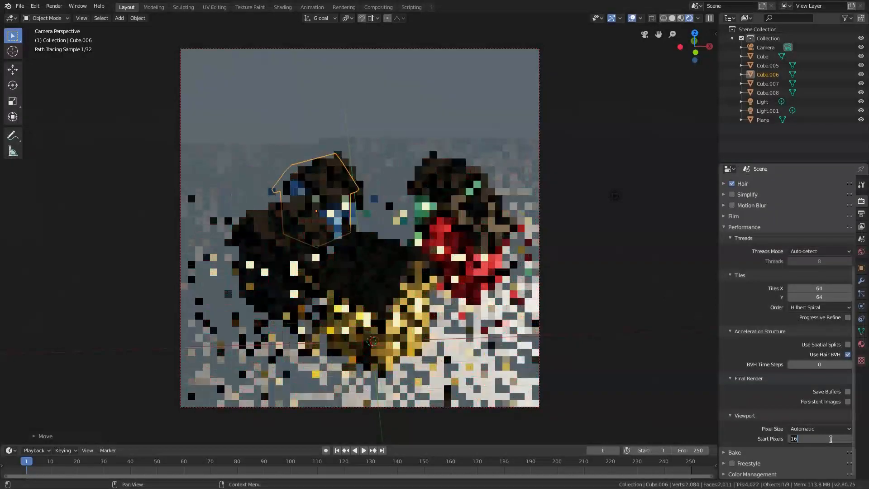
text(64)
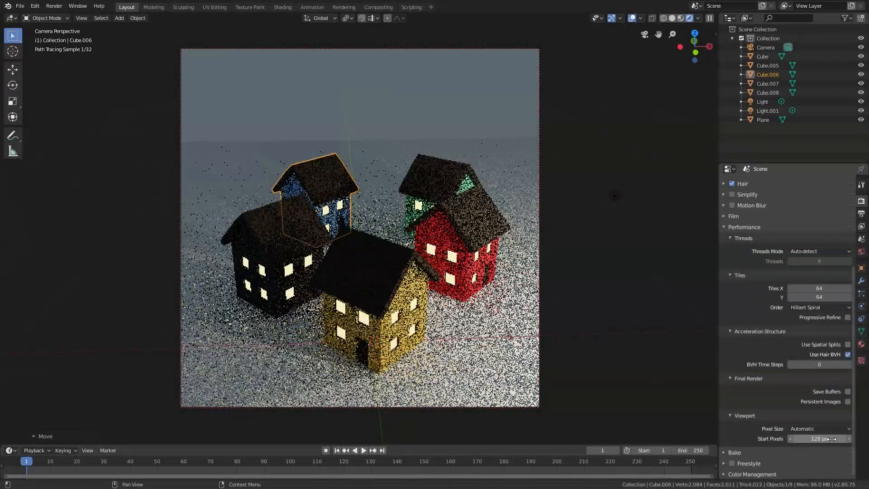
text(8)
key(Return)
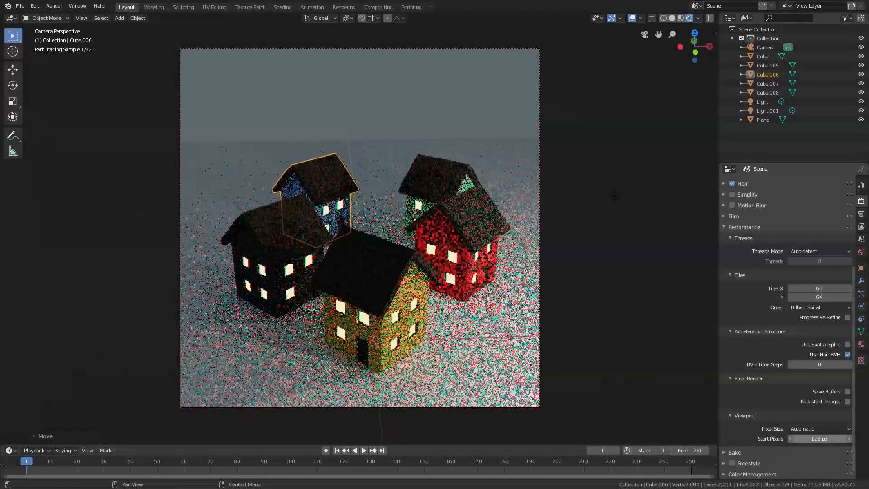
click(833, 441)
text(64)
key(Return)
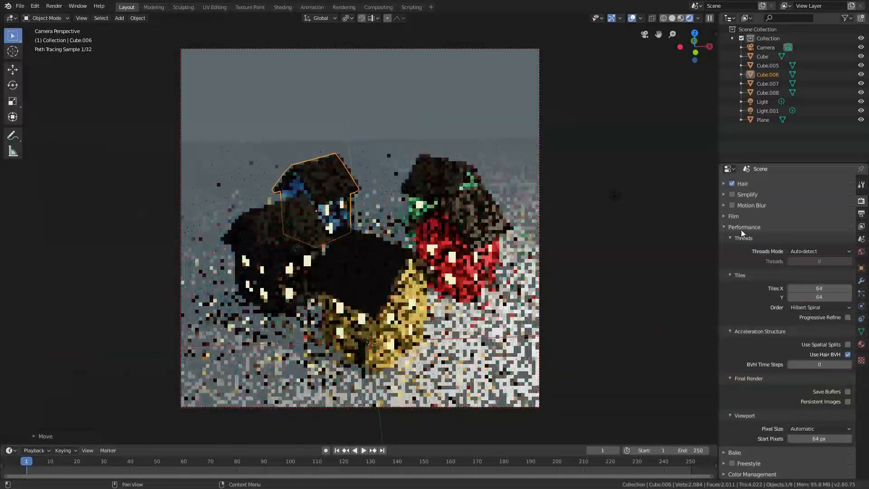
Collapse the Performance render settings and switch the viewport to LookDev shading
click(726, 227)
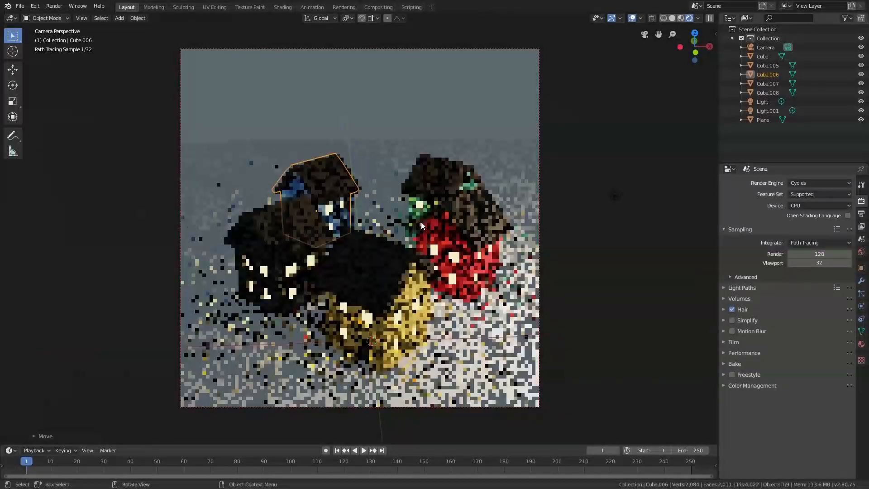
key(z)
key(2)
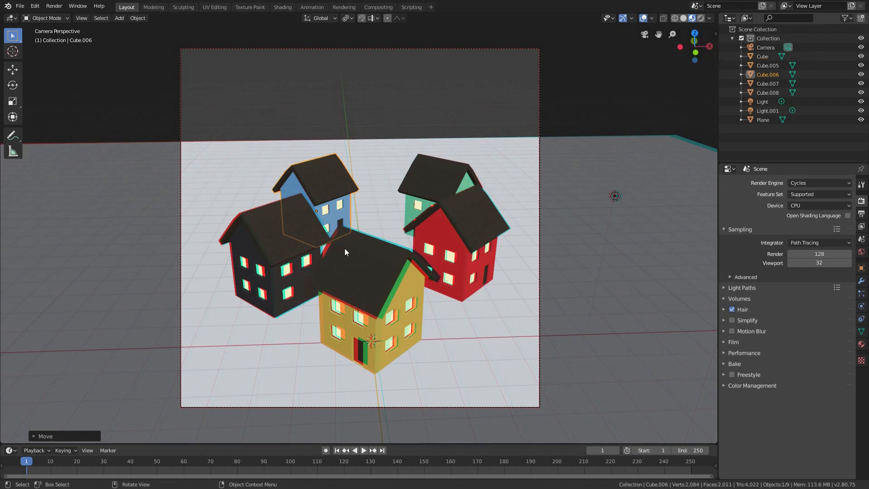
Examine the stored render result of the coloured cubes up close and as a whole, and return to the scene
key(F12)
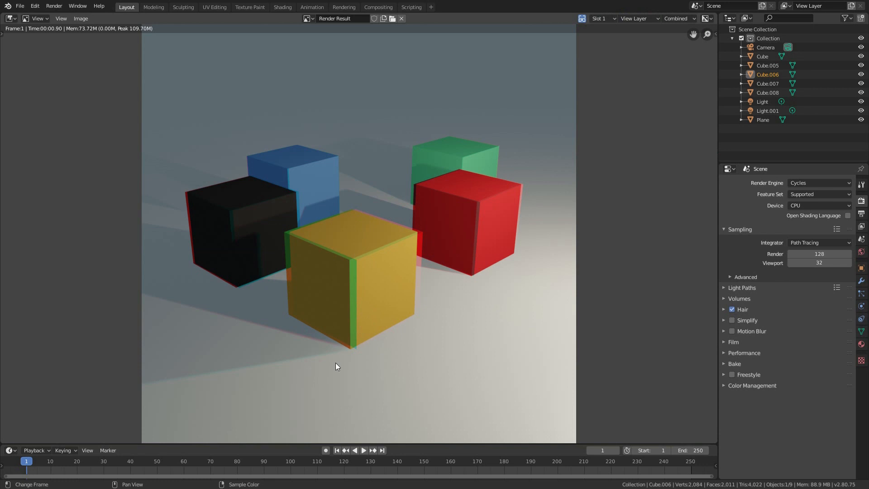
scroll(336, 364, up, 8)
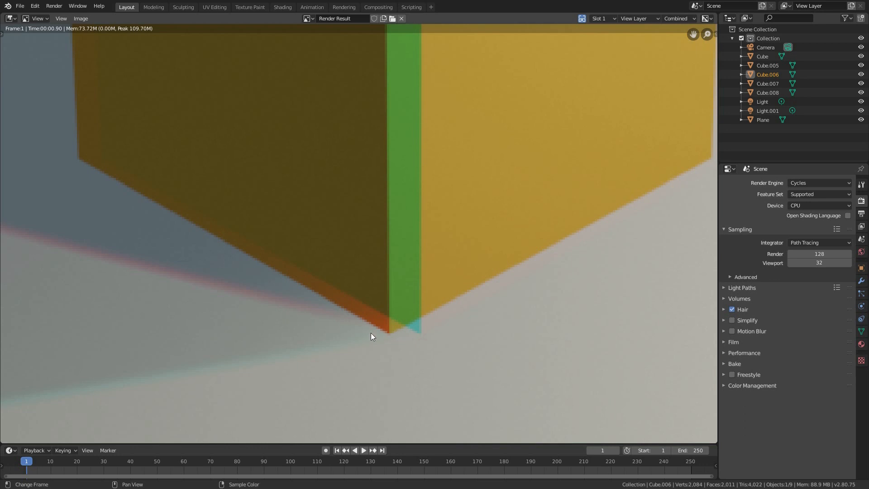
scroll(371, 336, down, 8)
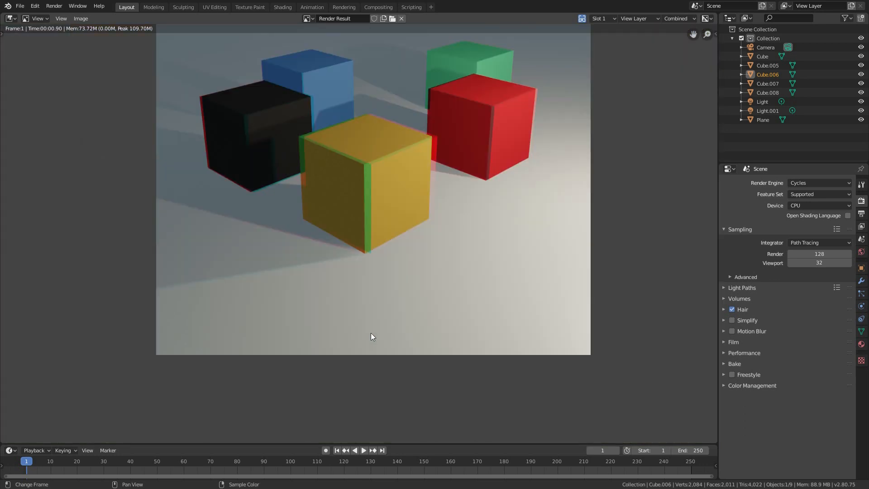
scroll(371, 336, down, 3)
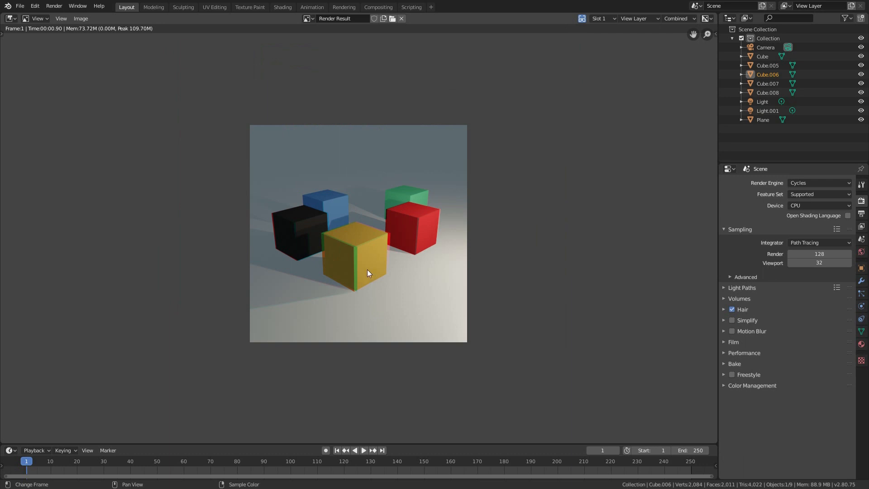
scroll(367, 272, up, 3)
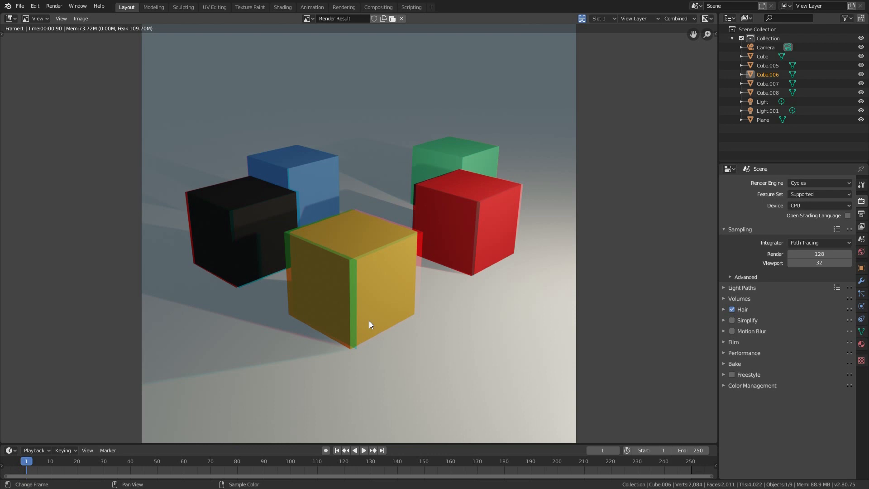
key(Escape)
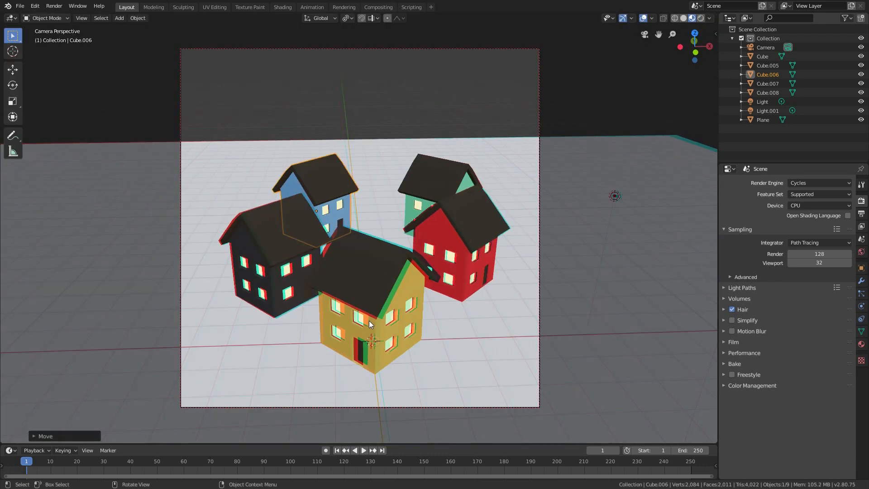
Set the Cycles render samples to 256 and the render tile size to 960/4 in both X and Y
click(833, 253)
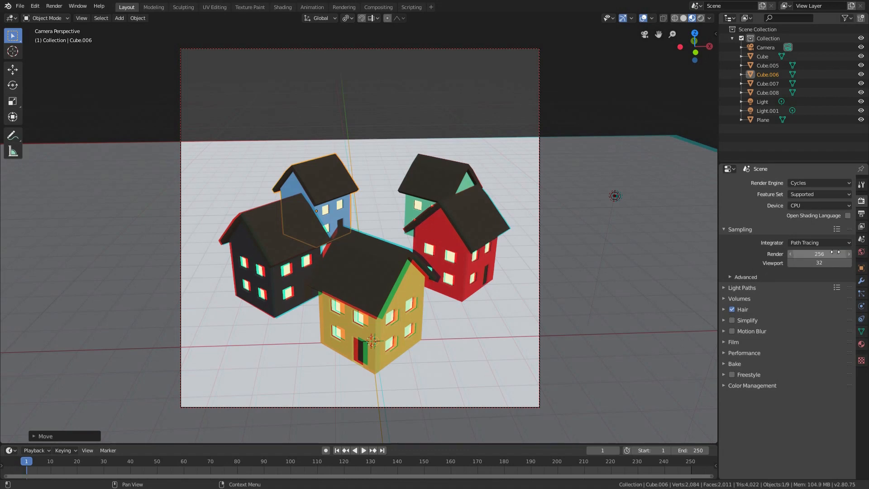
click(727, 354)
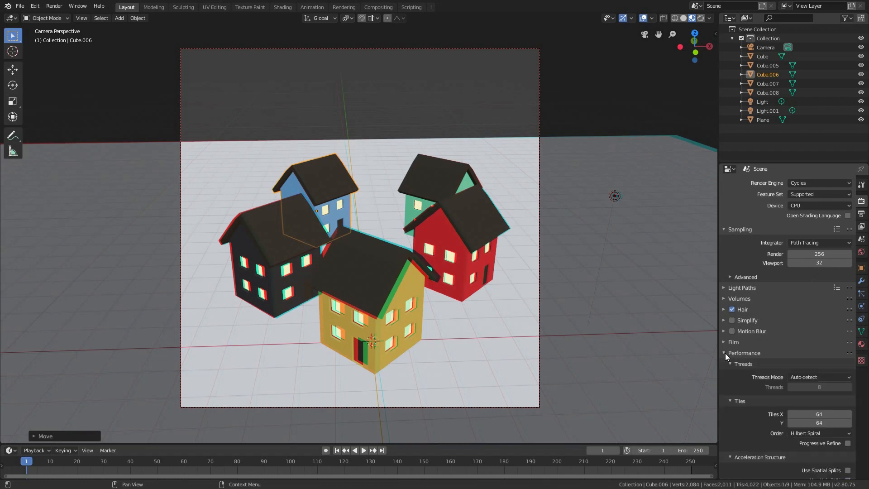
scroll(725, 353, down, 5)
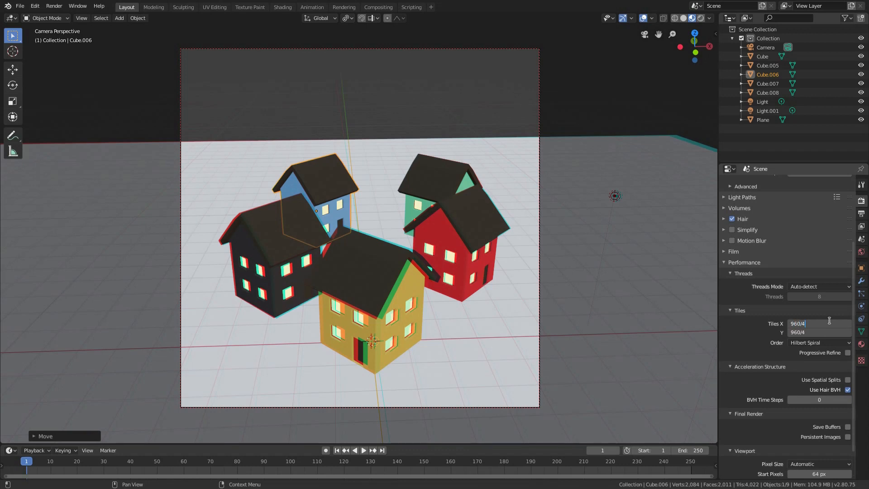
key(Return)
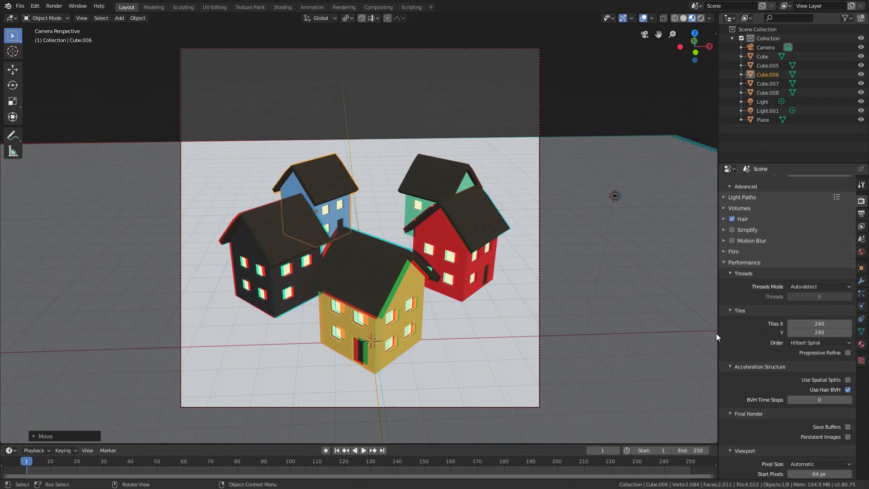
Enable Denoising for the view layer
scroll(731, 328, down, 2)
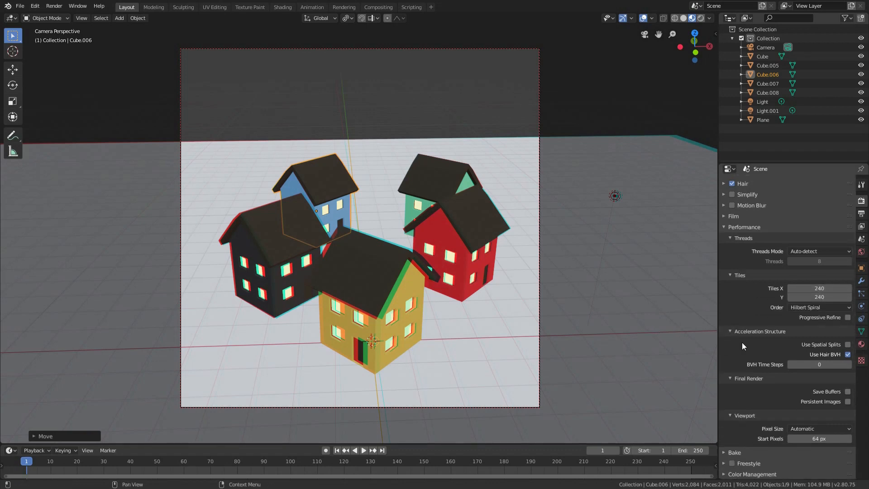
click(862, 217)
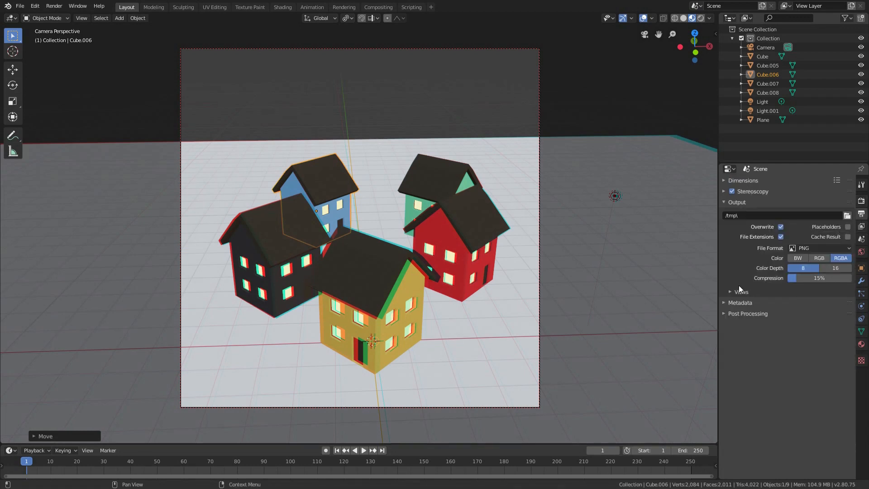
click(862, 226)
scroll(779, 348, down, 1)
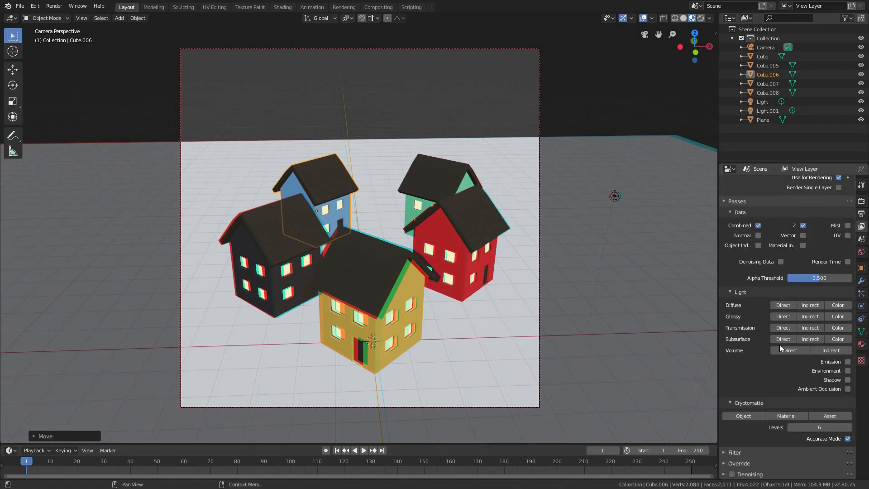
click(732, 474)
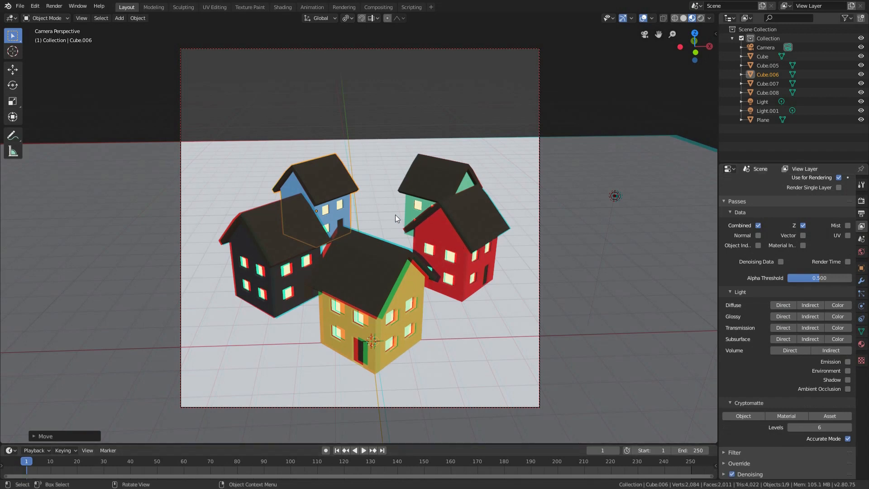
Add a tree curve with Sapling Tree Gen in the middle of the houses and open its generation settings
key(shift+a)
mouse_move(381, 221)
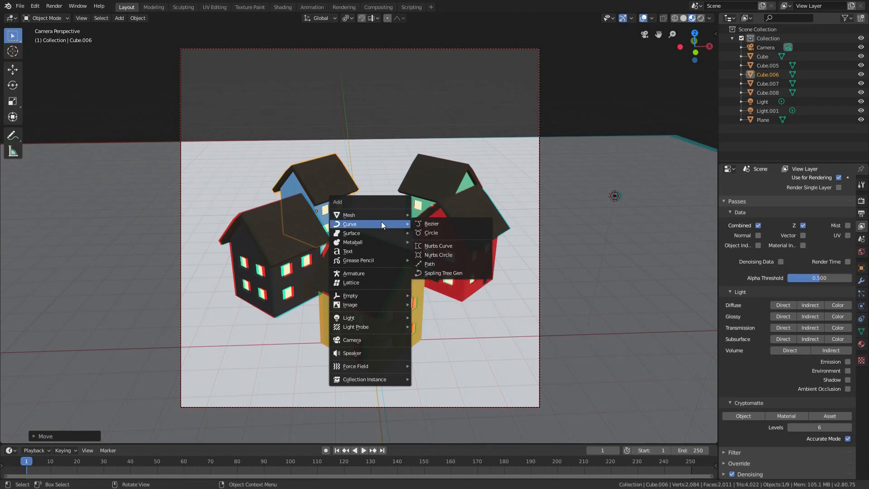
click(436, 269)
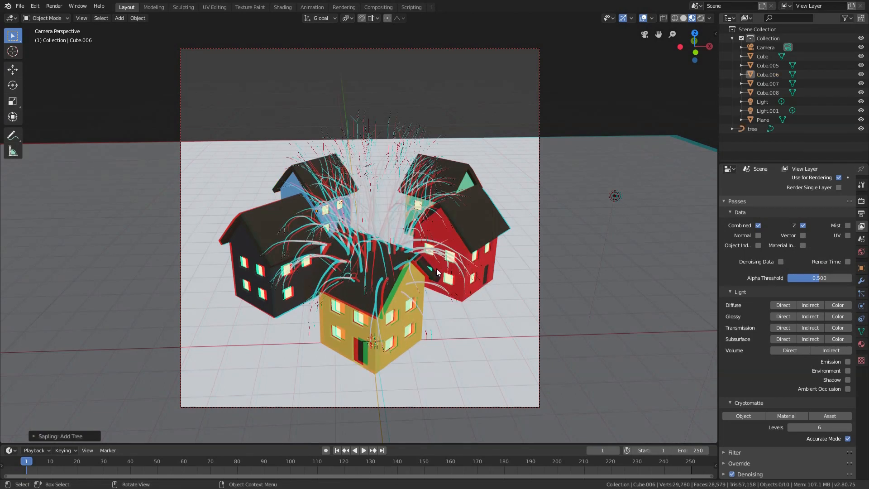
key(F9)
click(60, 436)
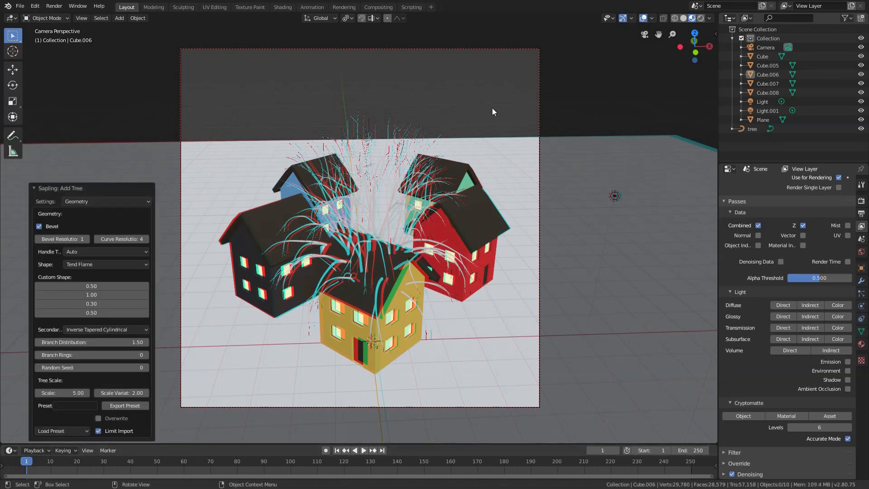
click(77, 189)
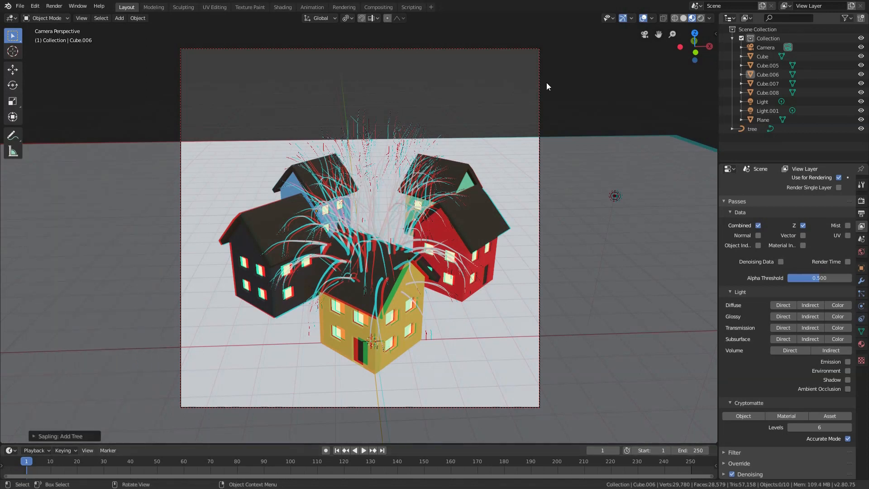
key(F9)
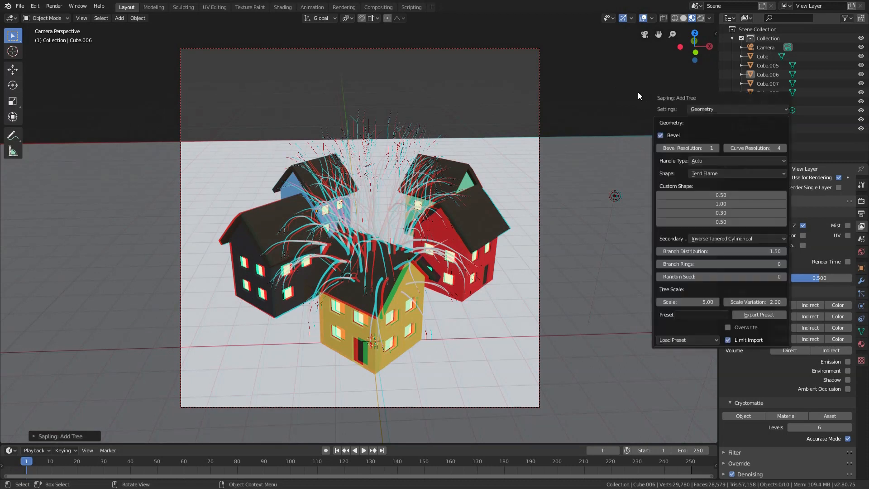
key(F9)
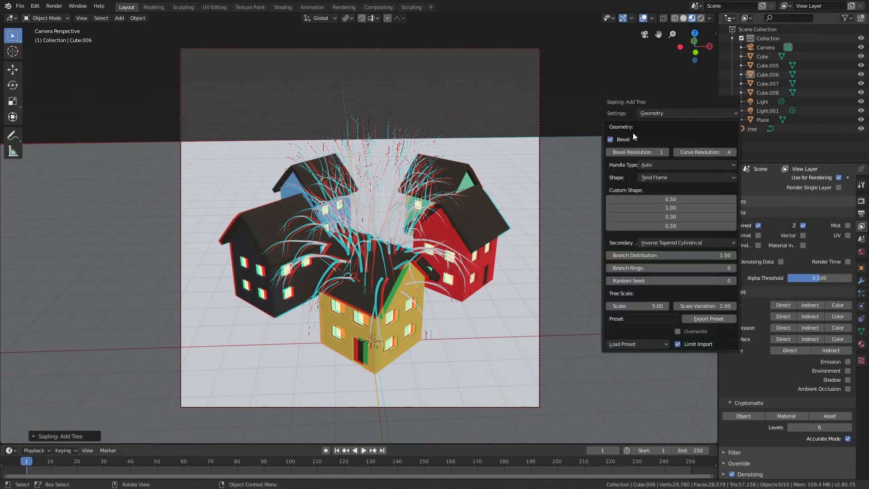
Set the tree's Branch Splitting levels to 3
click(667, 115)
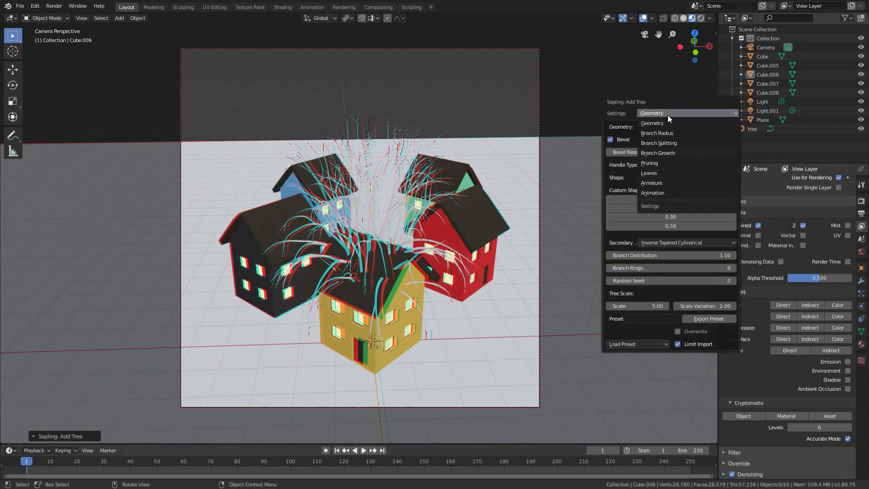
click(664, 143)
ctrl+scroll(666, 140, up, 1)
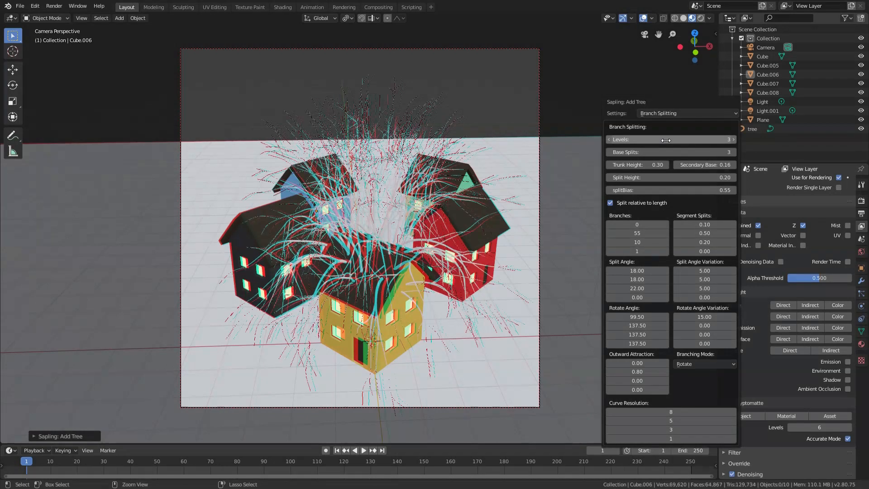
Set the tree's overall scale to 3.5 in its Geometry settings
click(672, 114)
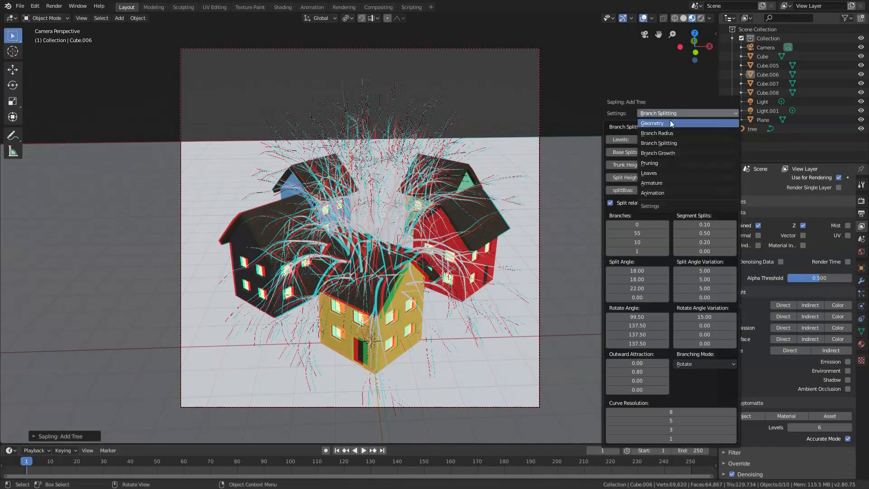
click(670, 120)
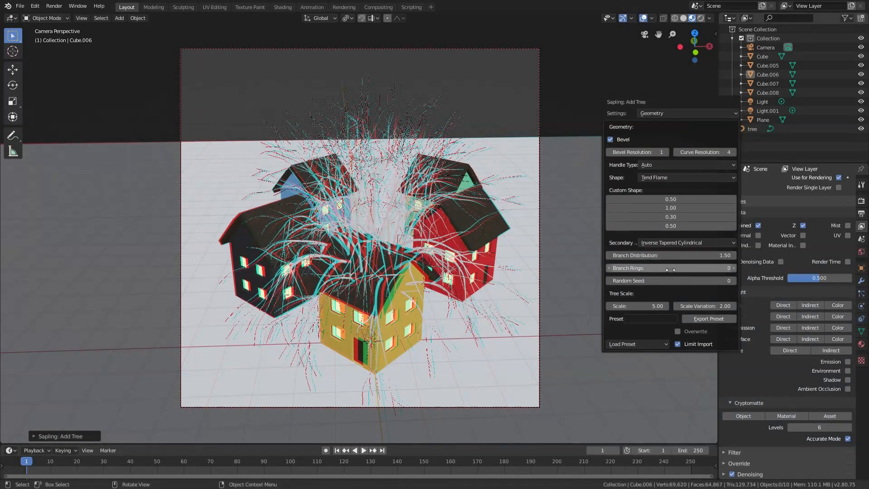
click(641, 308)
text(3.5)
key(Return)
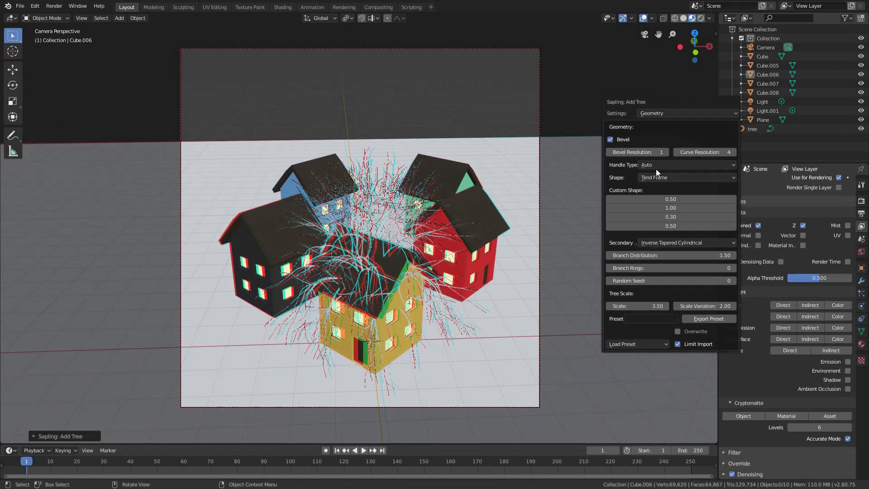
Move the tree horizontally, keeping its height, into the open space in the middle of the houses
click(368, 228)
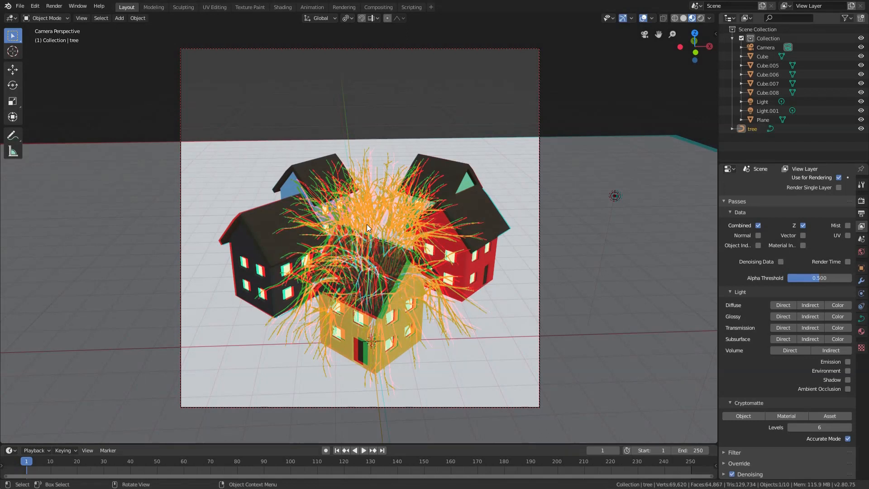
middle_drag(367, 227, 454, 244)
key(g)
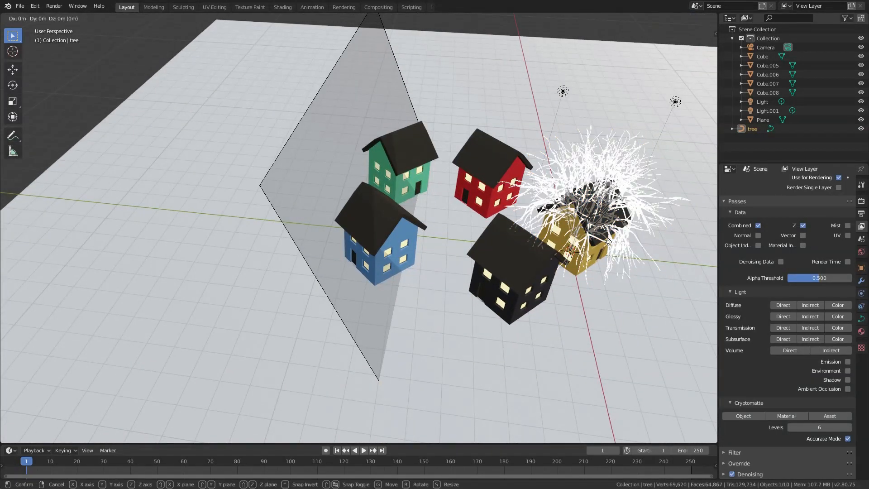
key(shift+z)
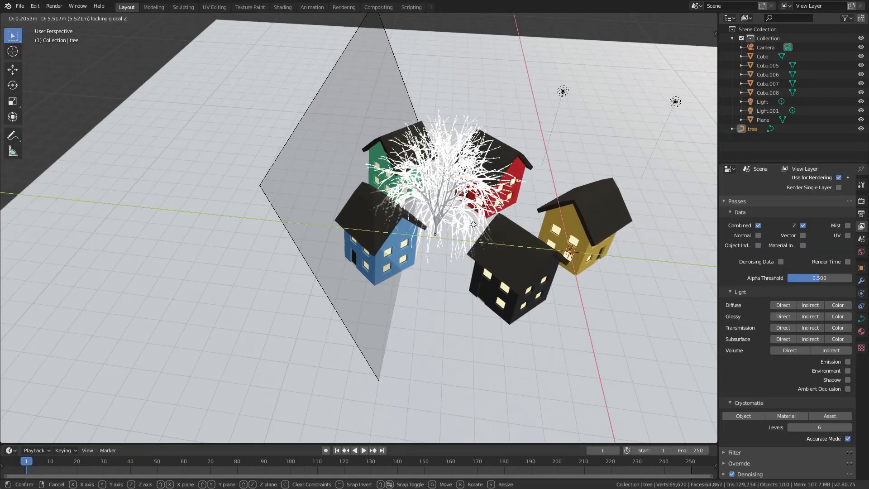
click(479, 215)
Duplicate the tree and place the copy beside the red house, offset about 4.19 m in X and -7.16 m in Y
middle_drag(493, 173, 407, 155)
scroll(515, 152, up, 8)
scroll(500, 161, down, 8)
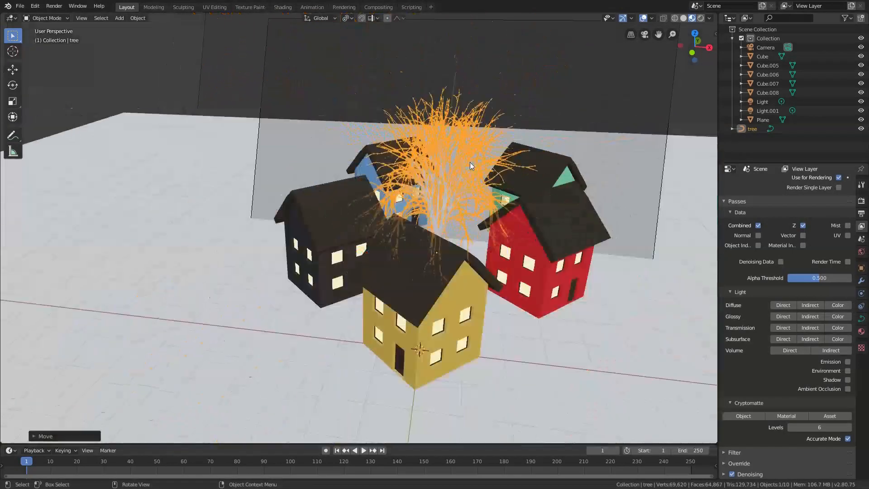
middle_drag(447, 182, 362, 173)
key(KP_0)
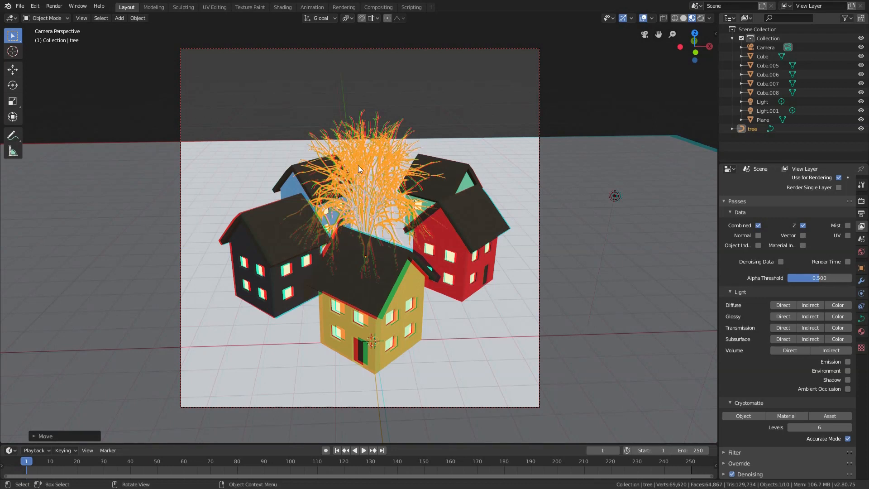
key(shift+d)
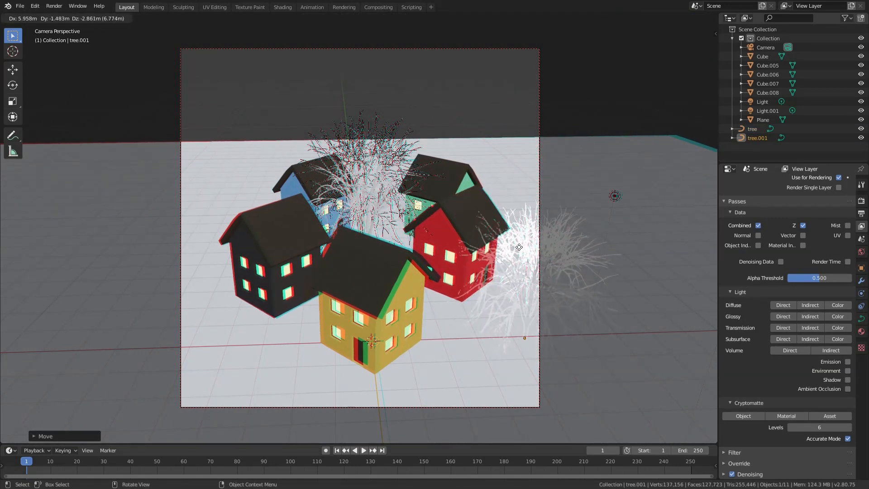
key(shift+z)
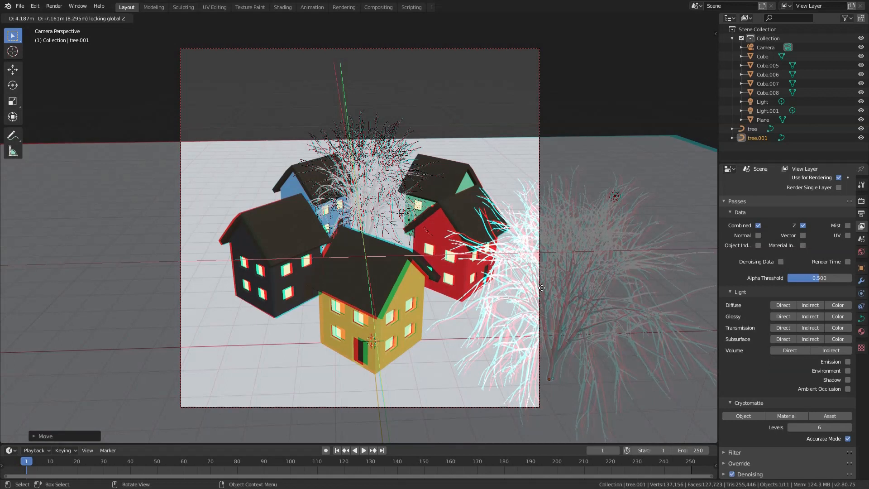
click(542, 288)
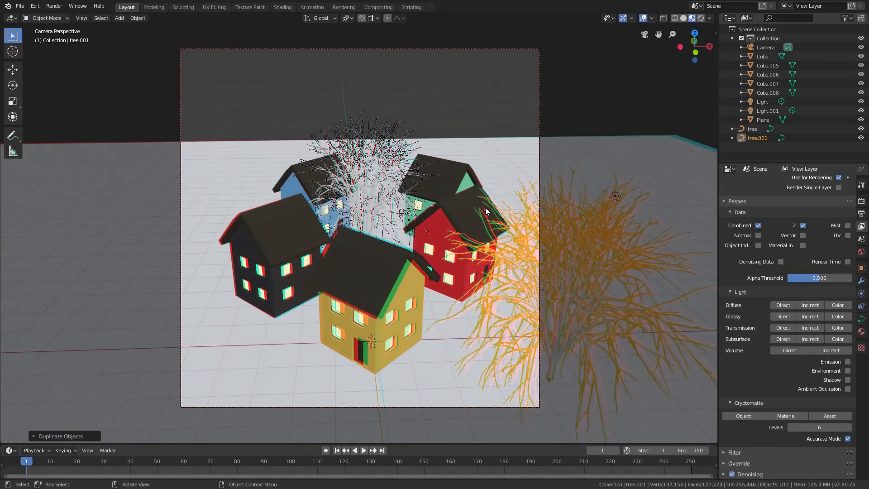
Rotate the copied tree around the global Z axis so its branches differ from the original
key(r)
key(z)
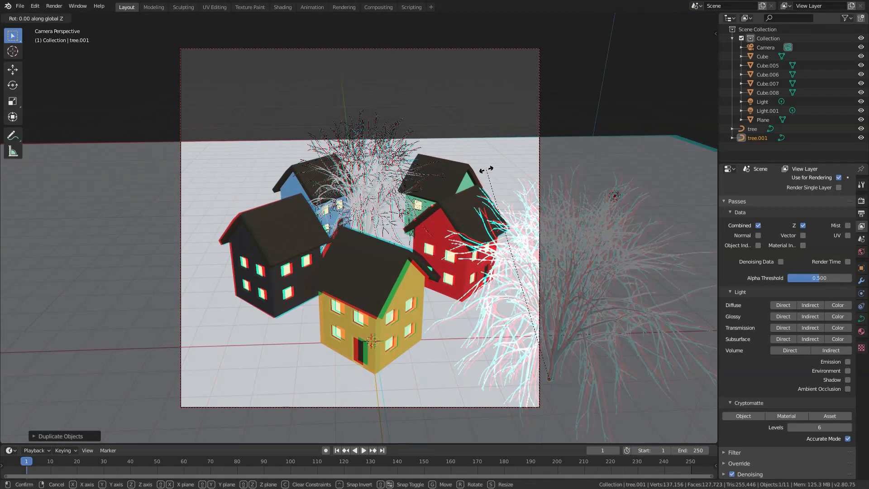
click(486, 170)
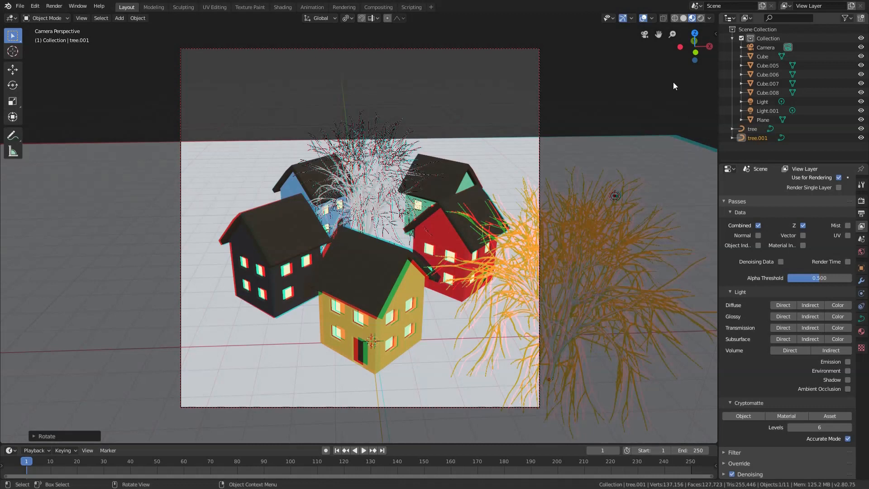
Use a Sky Texture of the Preetham type as the world background colour
click(861, 255)
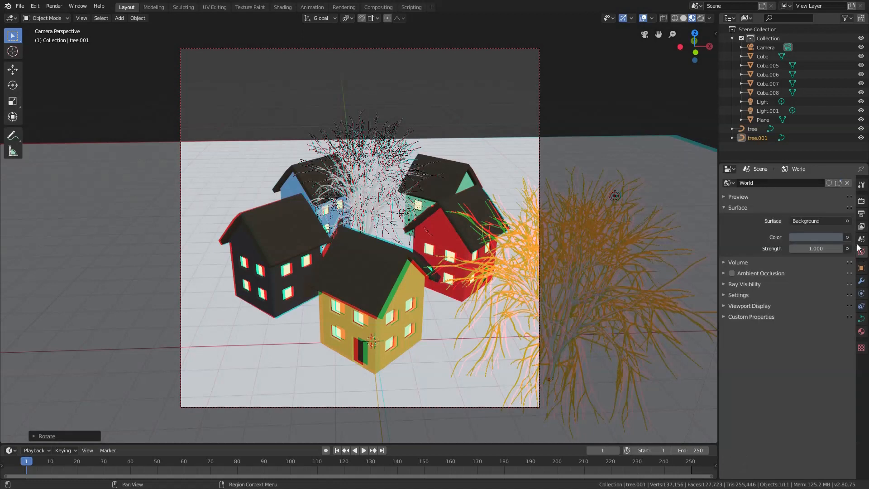
click(847, 237)
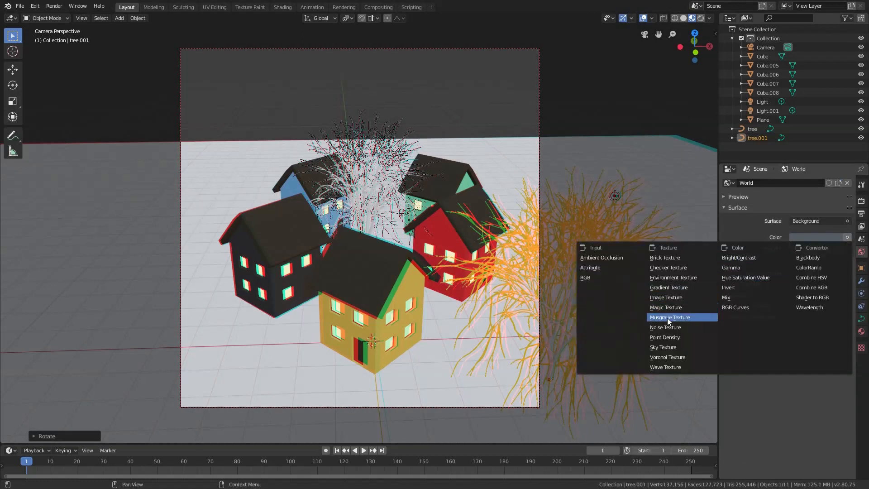
click(664, 347)
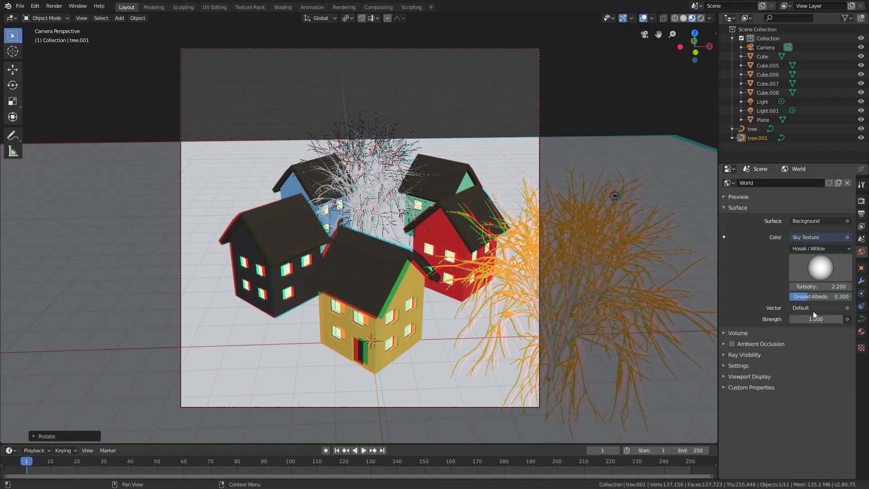
click(820, 236)
click(797, 248)
click(810, 239)
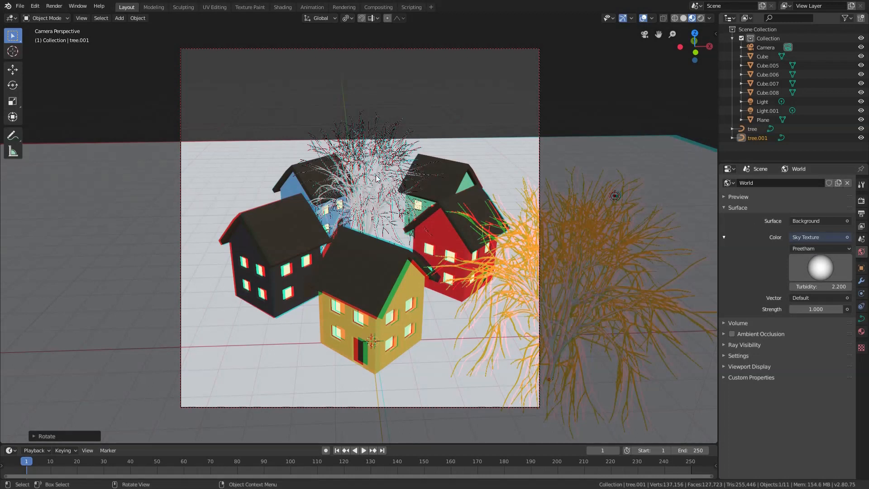
Assign the existing frame material to both the copied tree and the original tree, and clear the selection
click(861, 332)
click(727, 213)
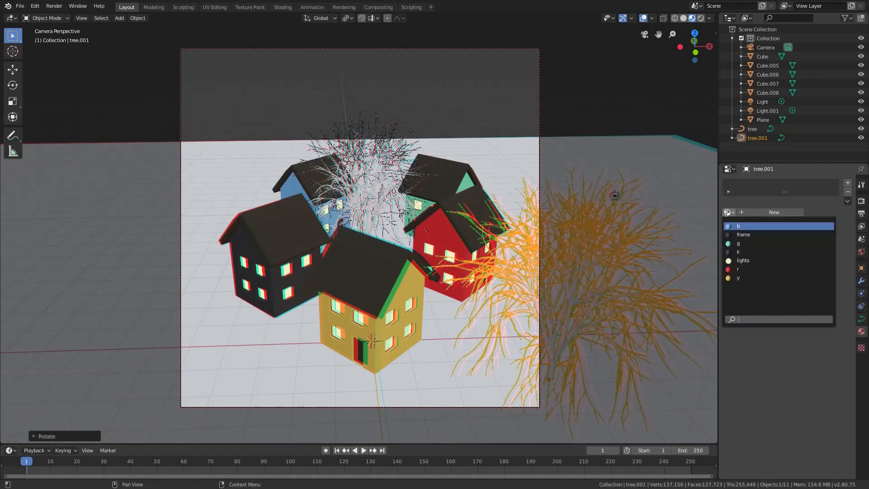
click(742, 235)
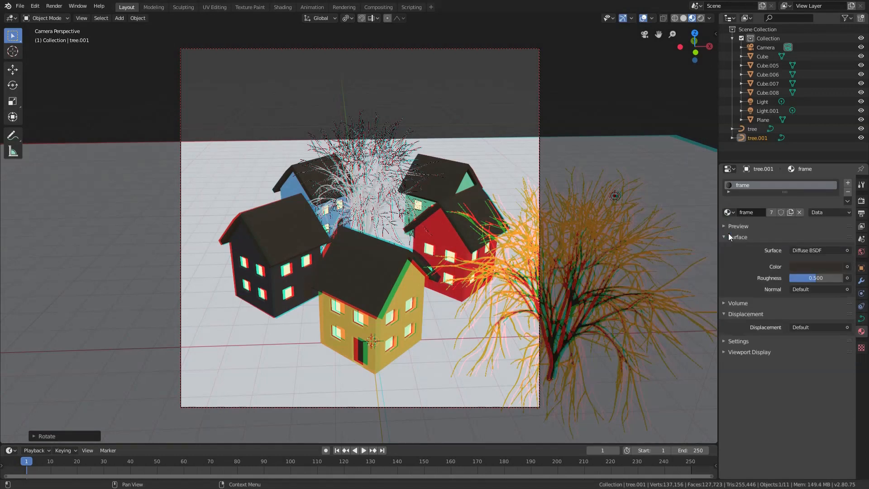
click(368, 191)
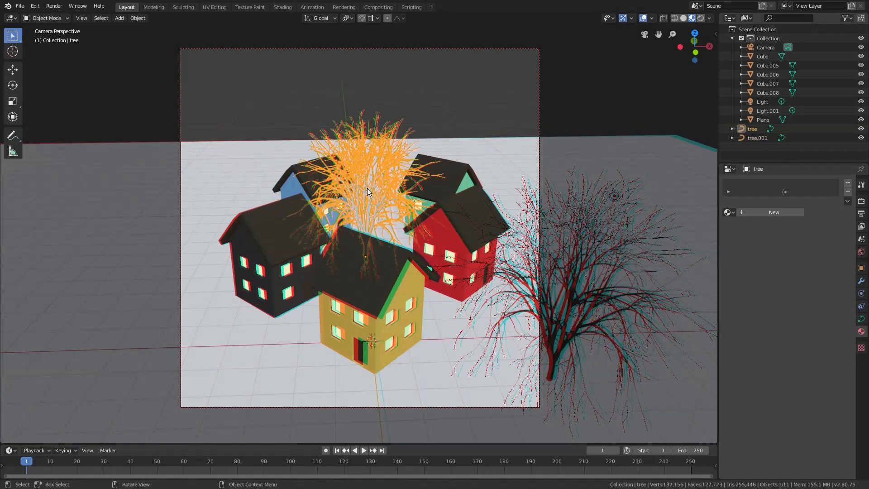
click(727, 212)
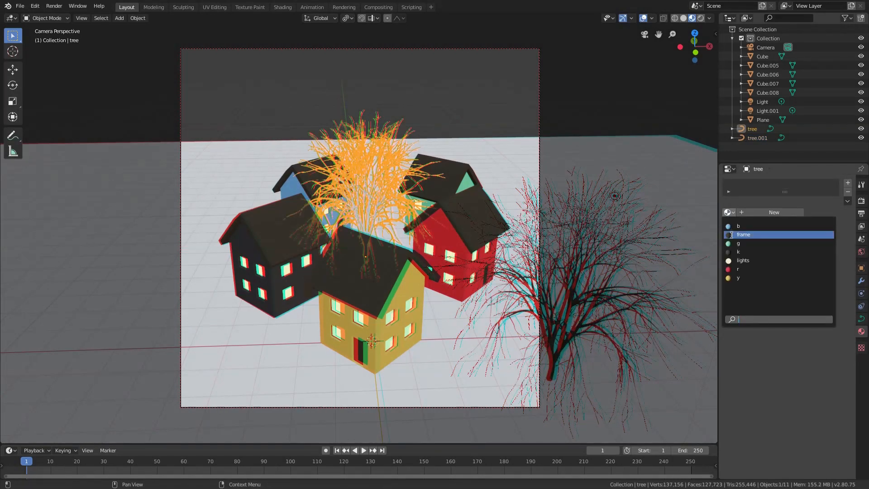
click(732, 234)
key(alt+a)
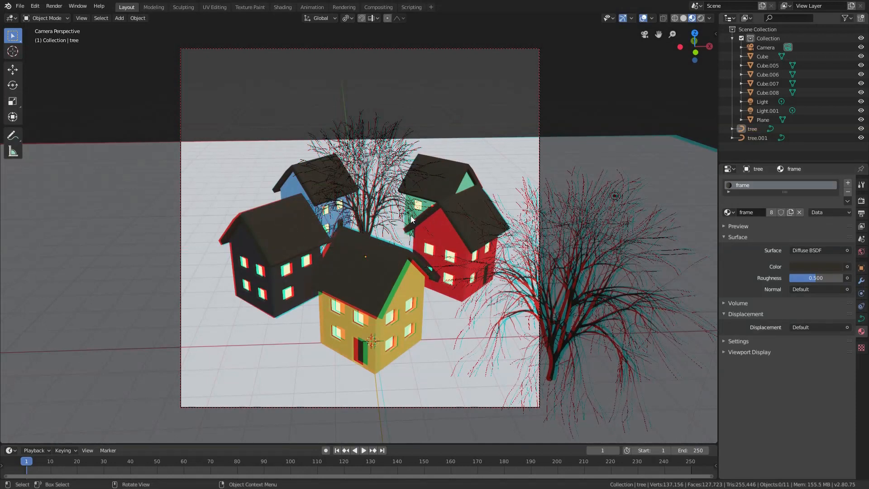
Render the scene and save the image as untitled.png in the 2.8 Renders folder
key(F12)
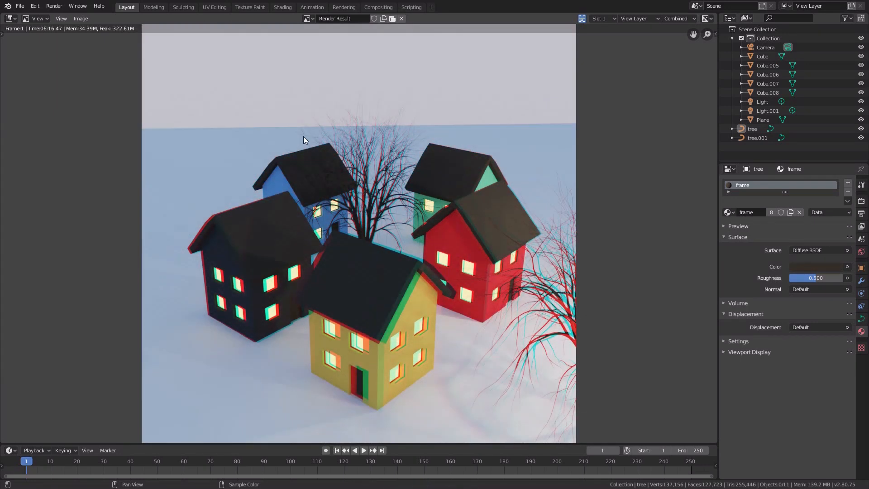
key(shift+s)
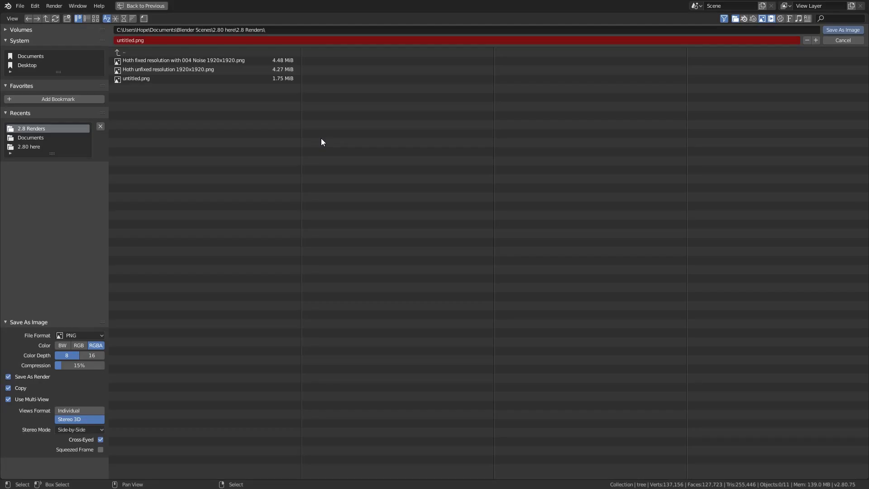
key(Escape)
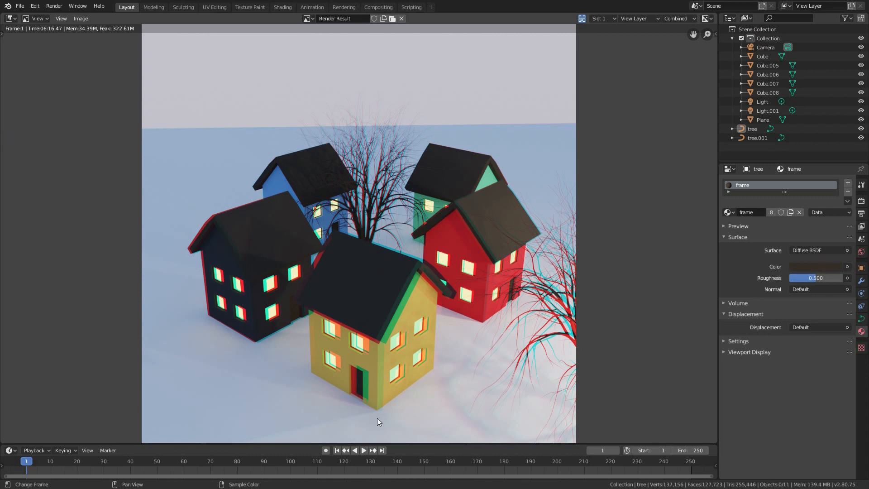
Examine the render up close around the yellow house's door and windows, and restore the full image view
scroll(377, 417, up, 8)
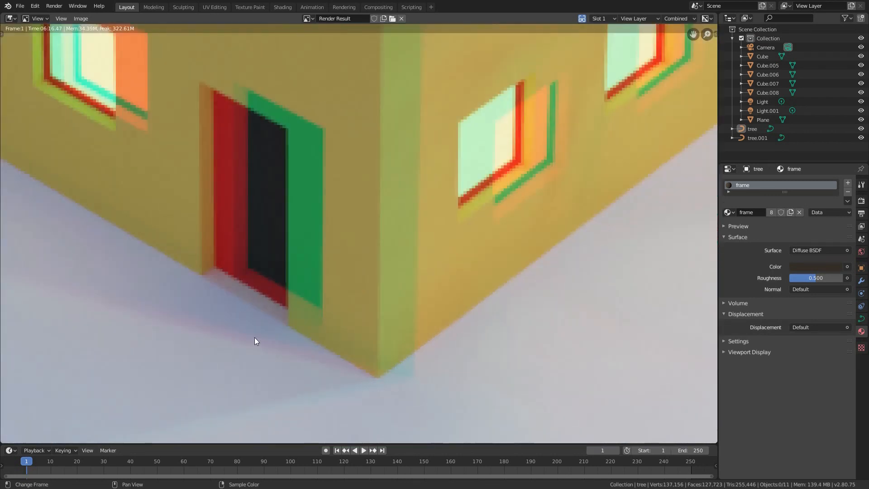
scroll(375, 347, down, 5)
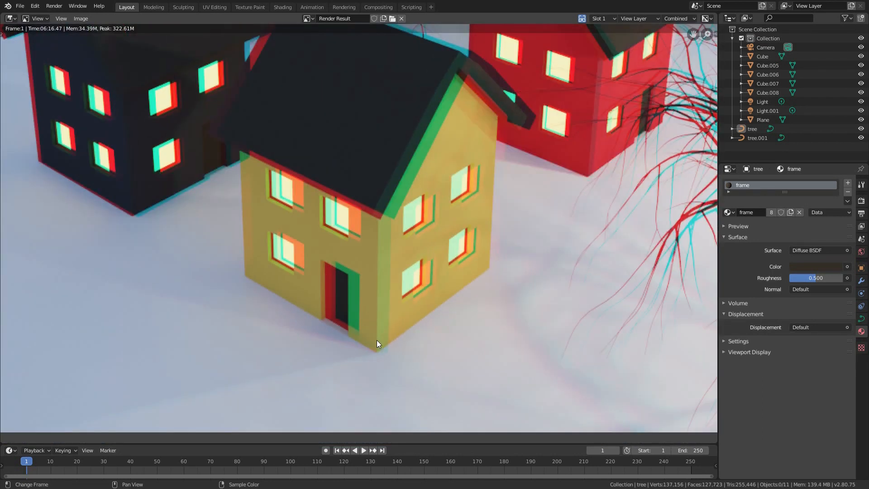
scroll(378, 344, down, 3)
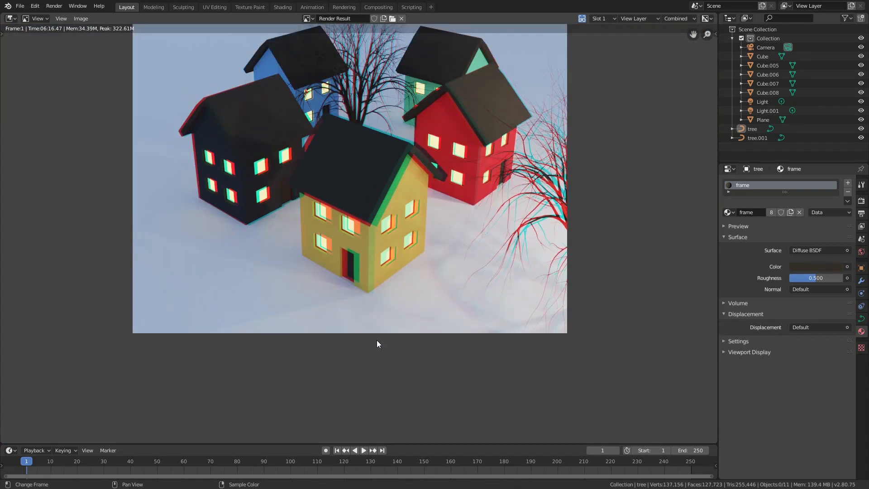
key(Home)
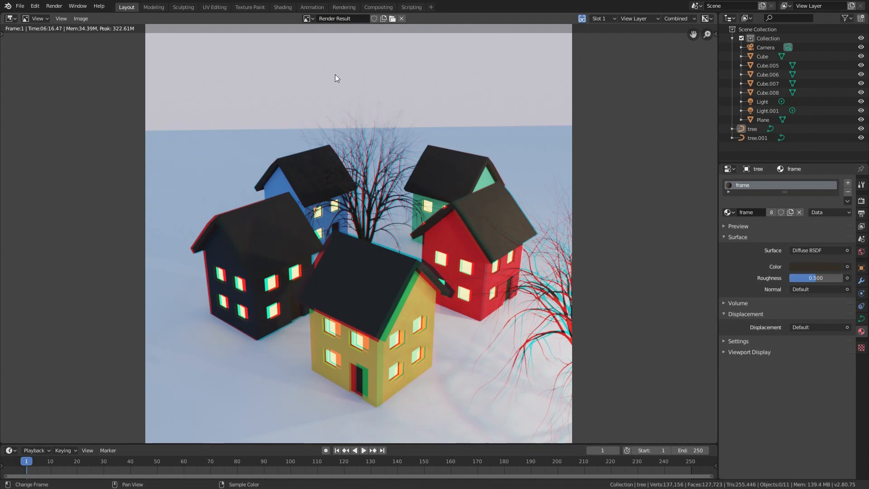
middle_drag(405, 226, 588, 332)
key(Home)
Switch to File Explorer and open the untitled render from the 2.8 Renders folder with another program
key(alt+Tab)
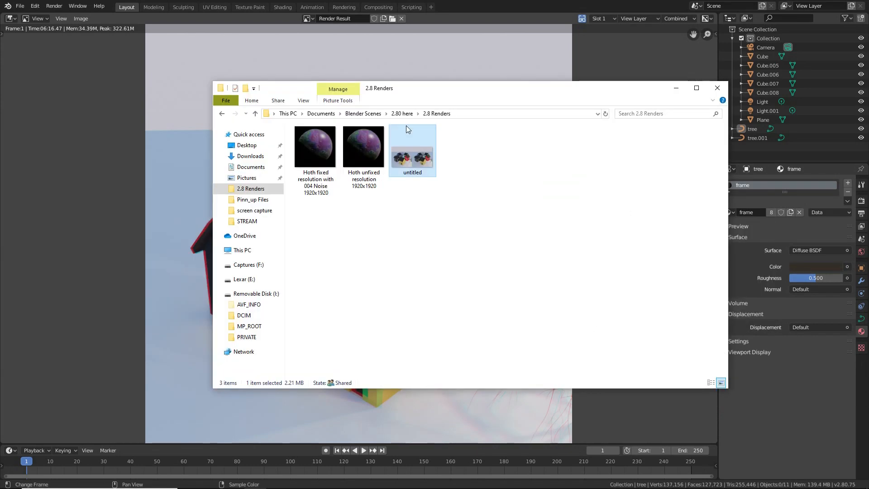
right_click(416, 157)
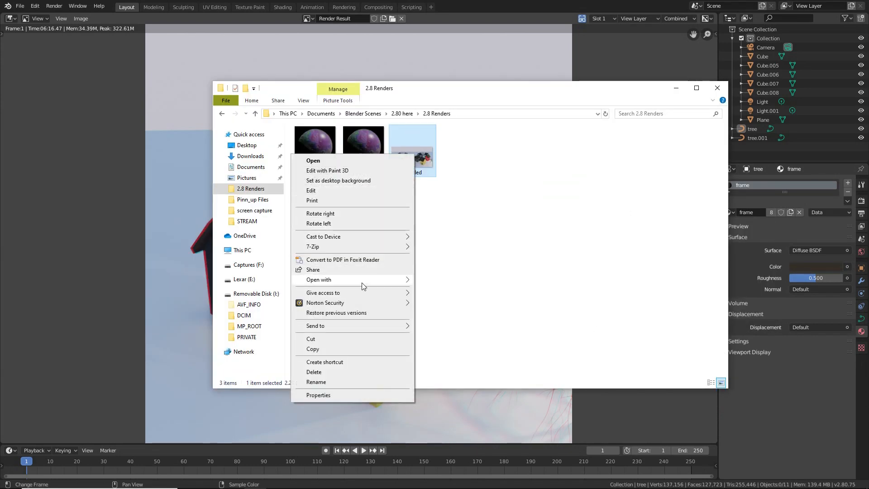
mouse_move(362, 281)
click(437, 331)
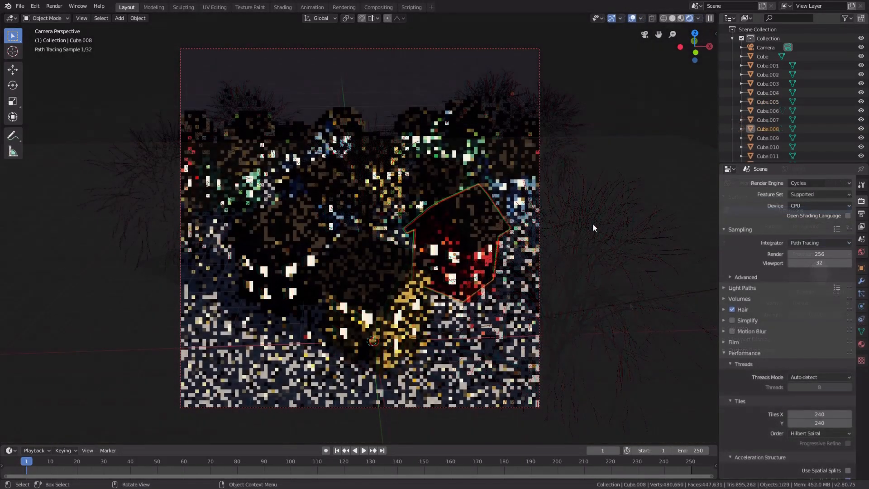
Inspect the enlarged village from above, along with the world background settings and the lights material of the selected house
click(681, 19)
key(KP_7)
key(Home)
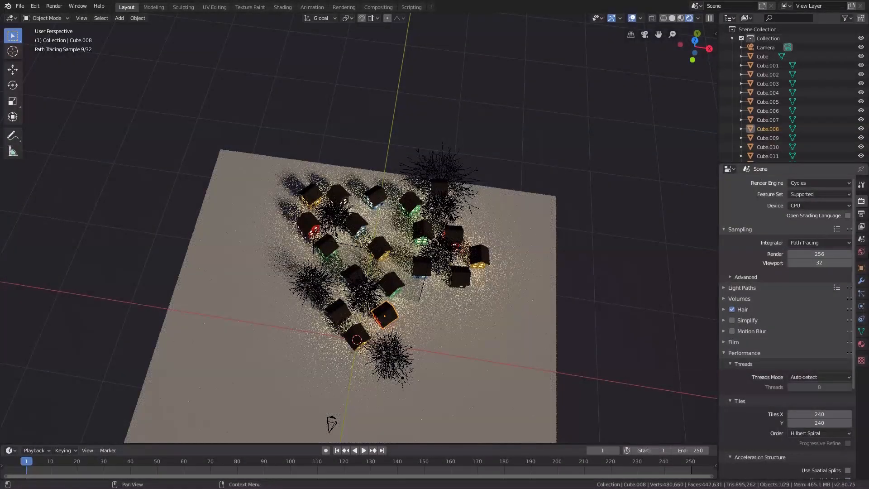
click(861, 252)
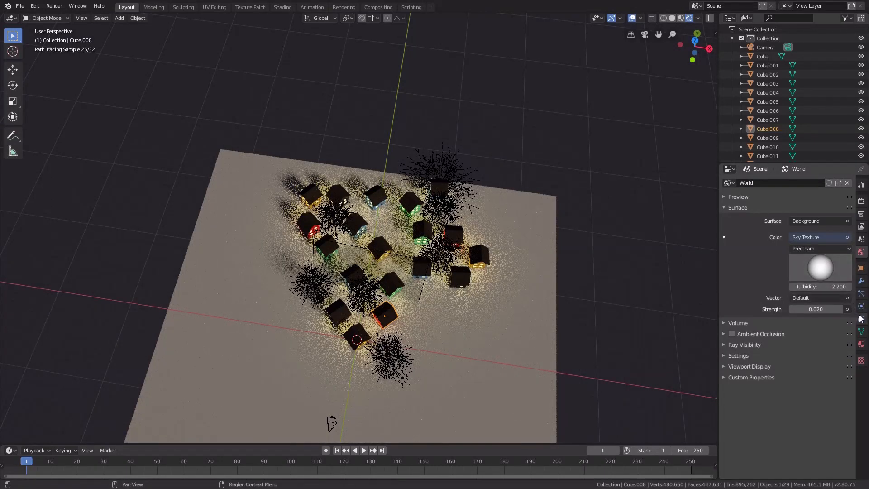
click(861, 345)
click(743, 202)
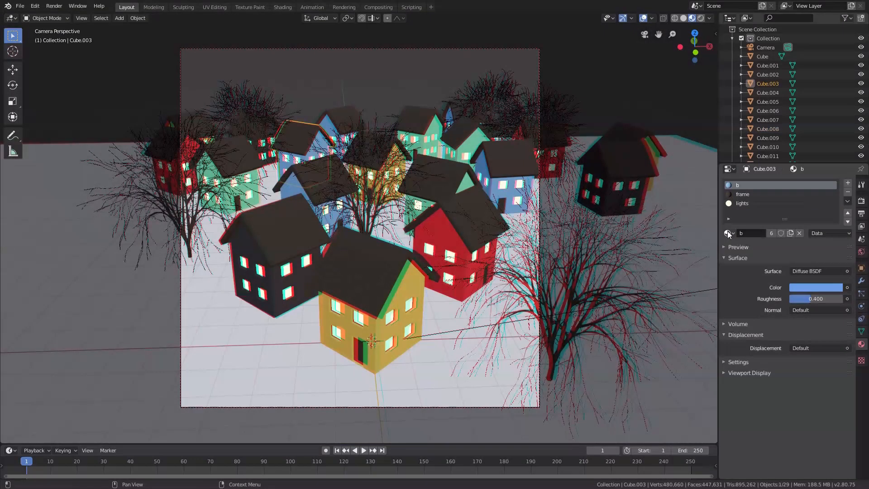
Replace the b material with k on the walls of the selected blue house in the back row
click(727, 233)
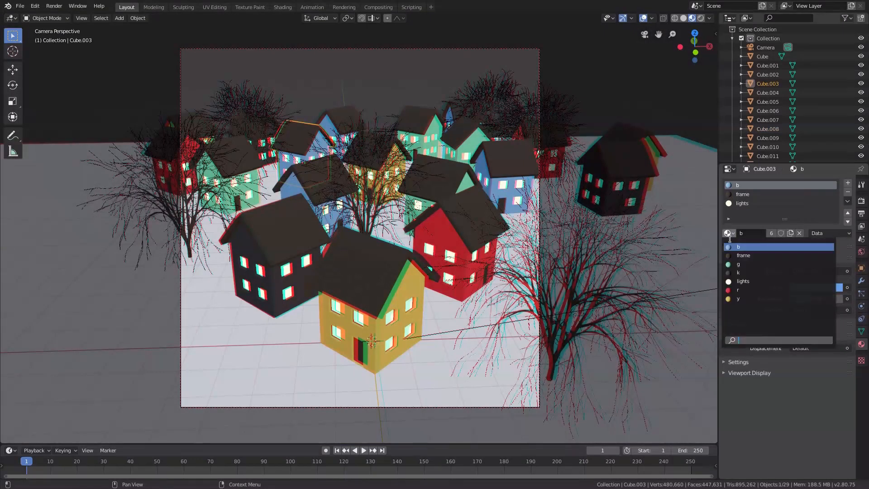
click(732, 271)
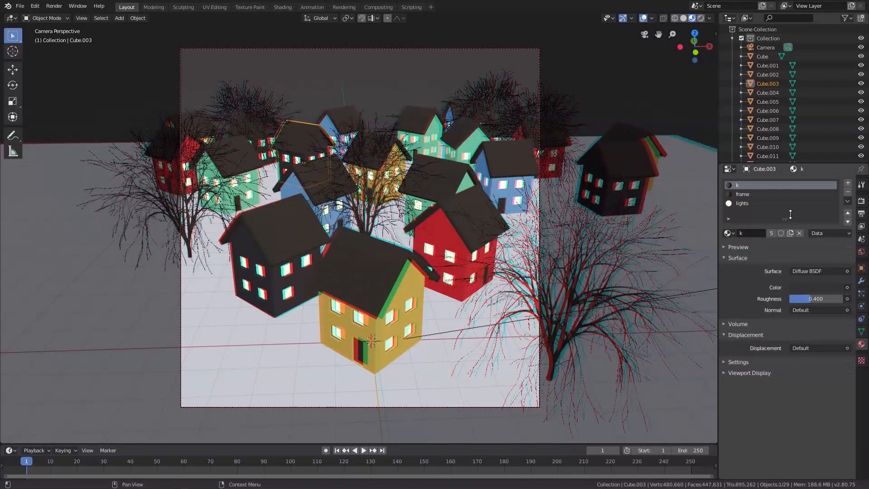
click(498, 117)
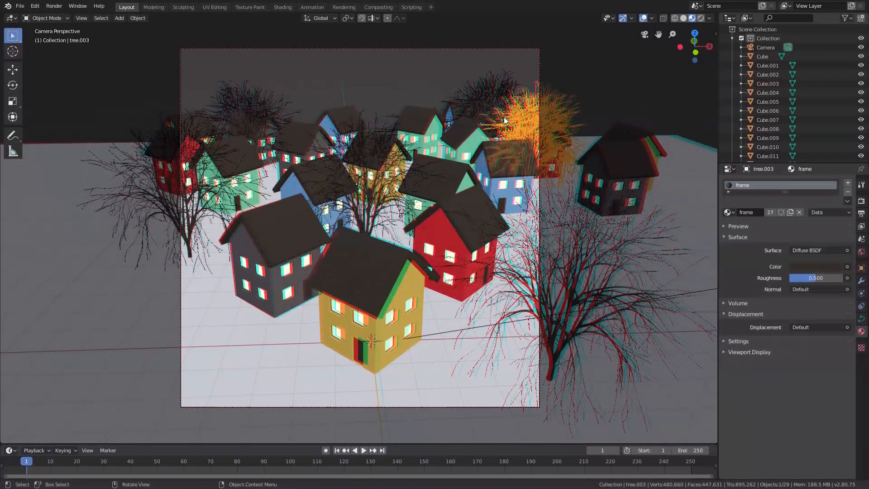
Move the tree standing among the green houses in the back row sideways, toward the area behind the rear yellow house
click(497, 116)
click(502, 115)
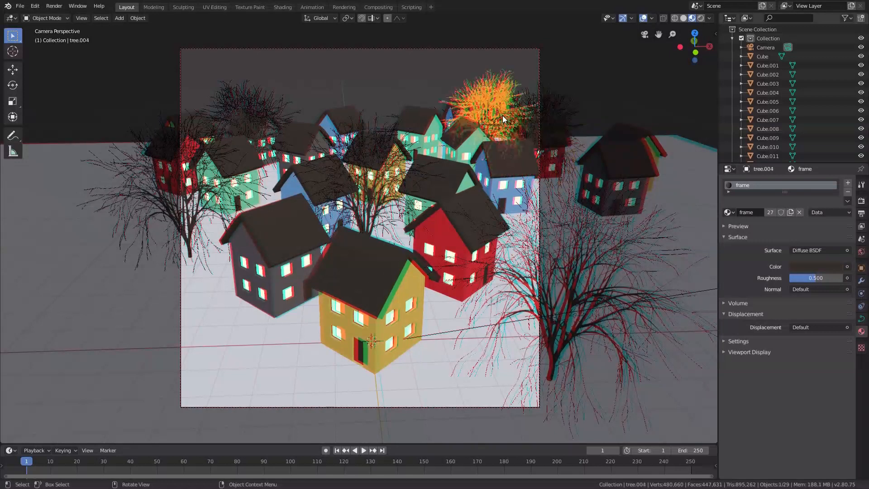
click(391, 119)
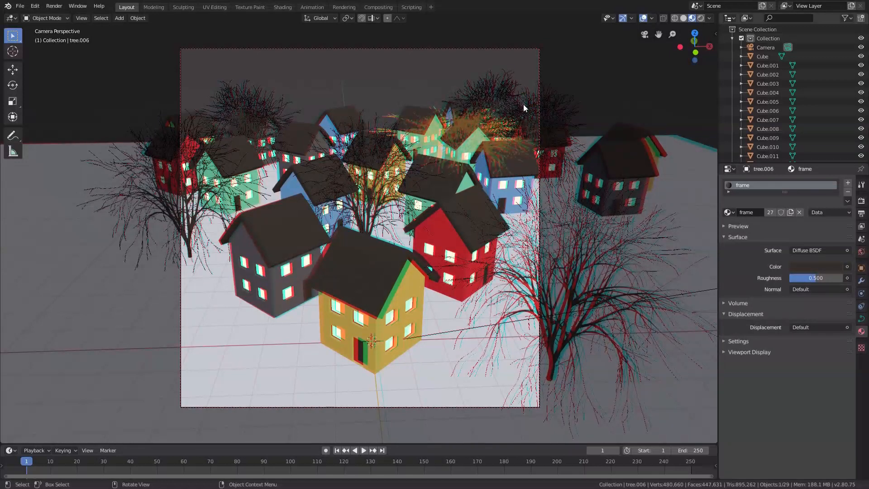
key(g)
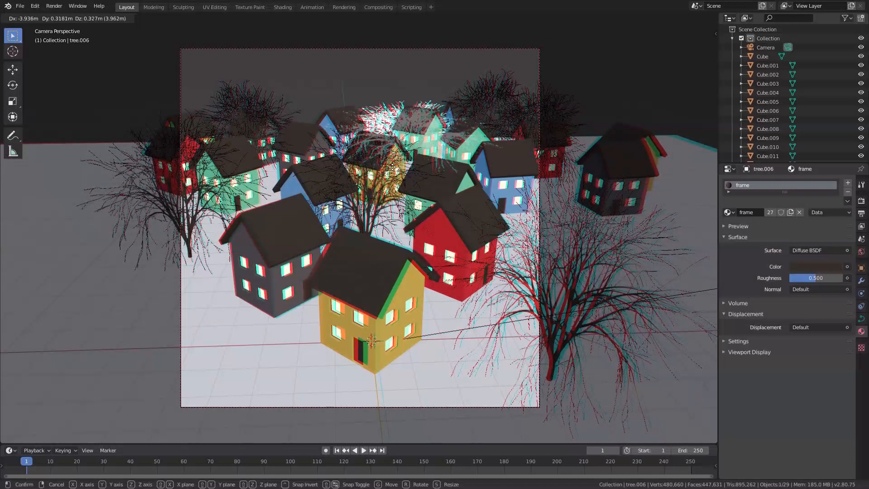
click(393, 171)
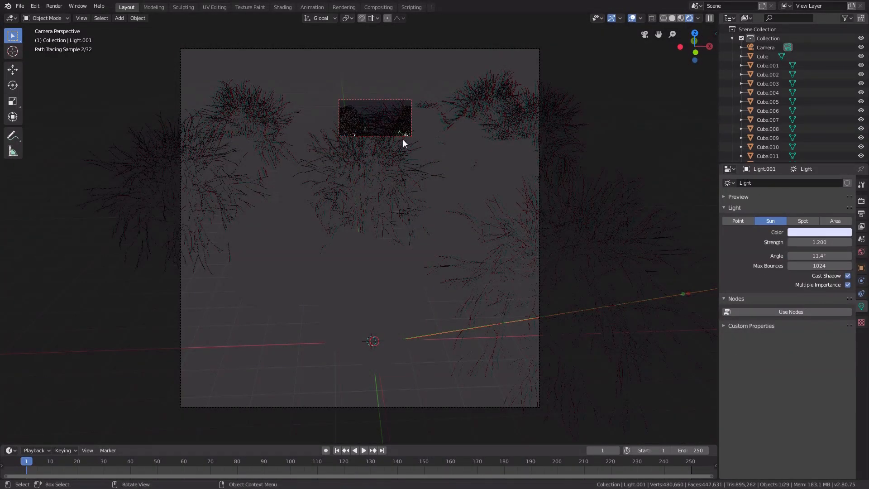
Restrict the rendered camera preview to a small region around the blue house left of the central tree
key(ctrl+b)
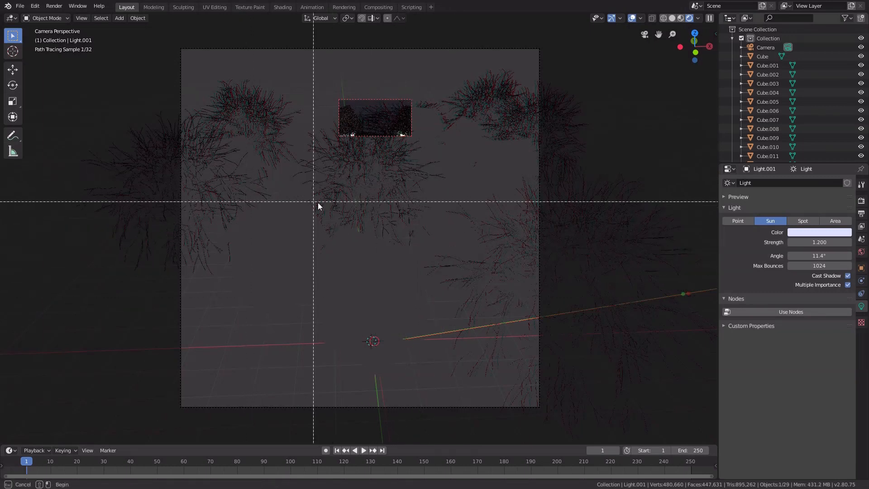
drag(295, 190, 353, 235)
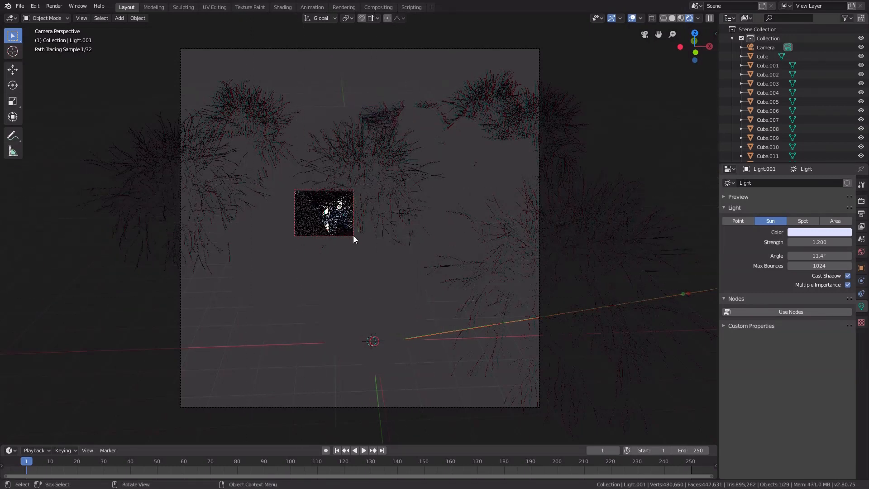